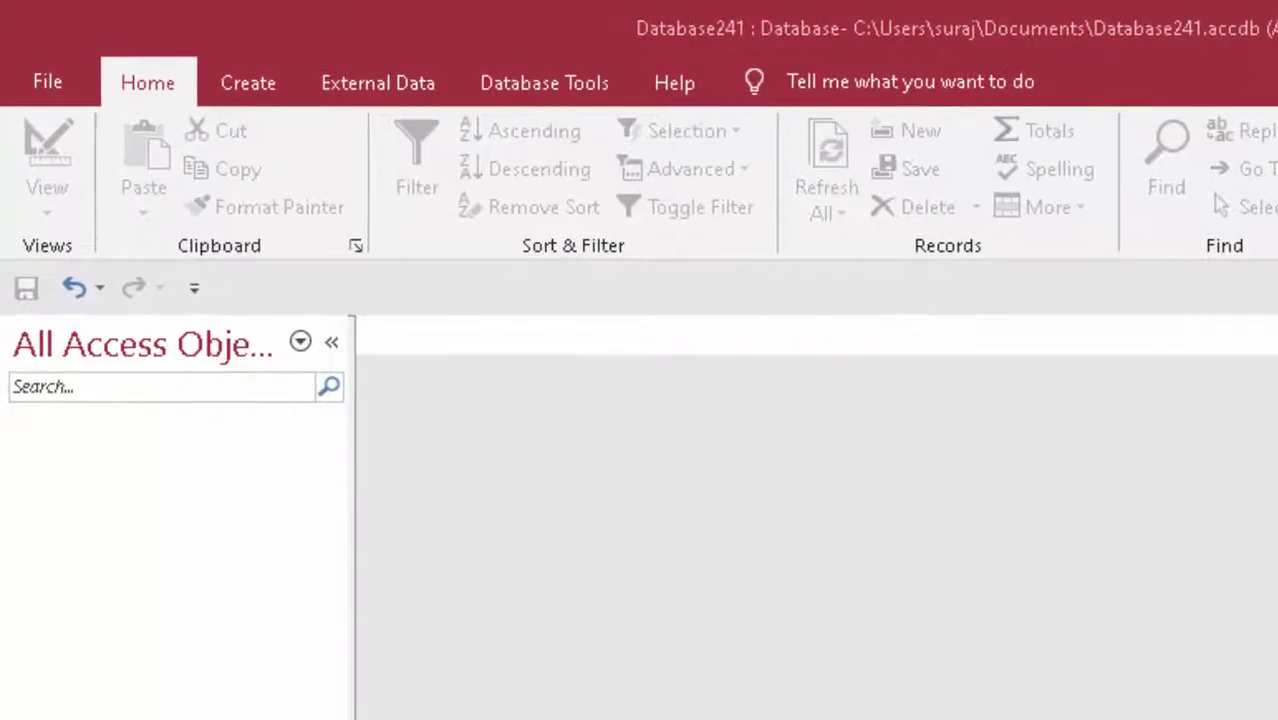
Create a new blank database (Database242)
click(255, 84)
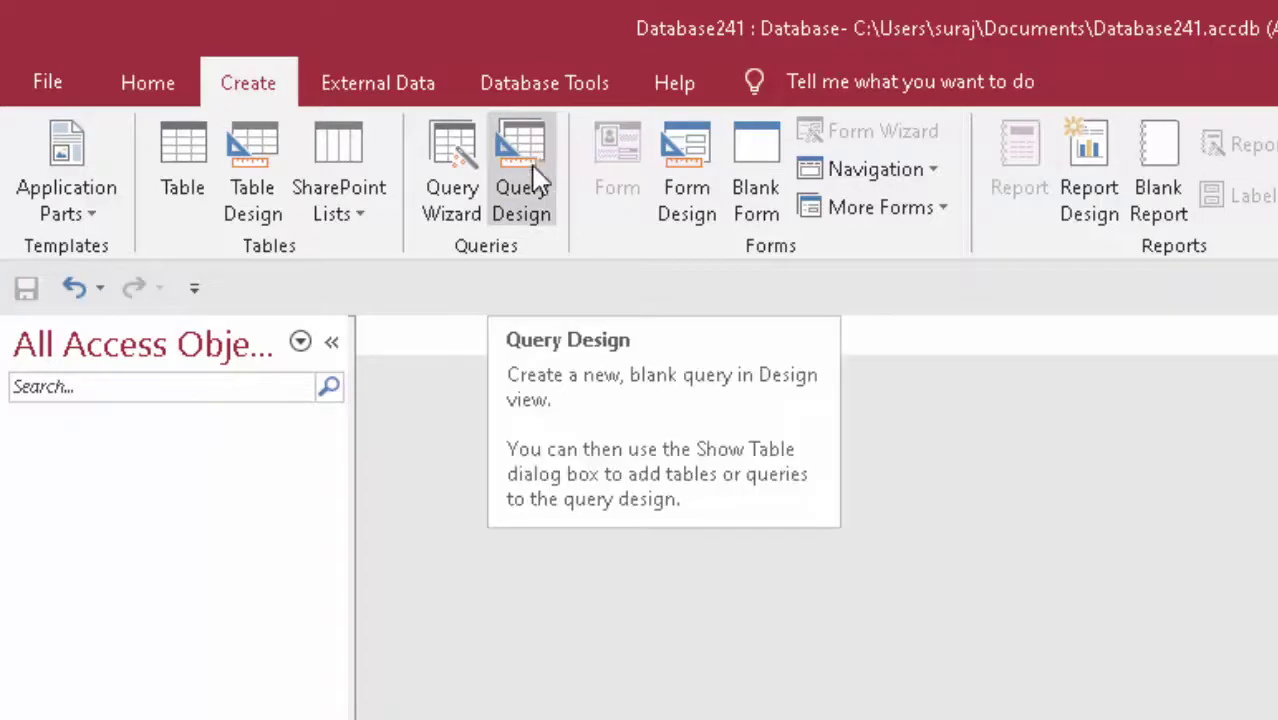
click(146, 95)
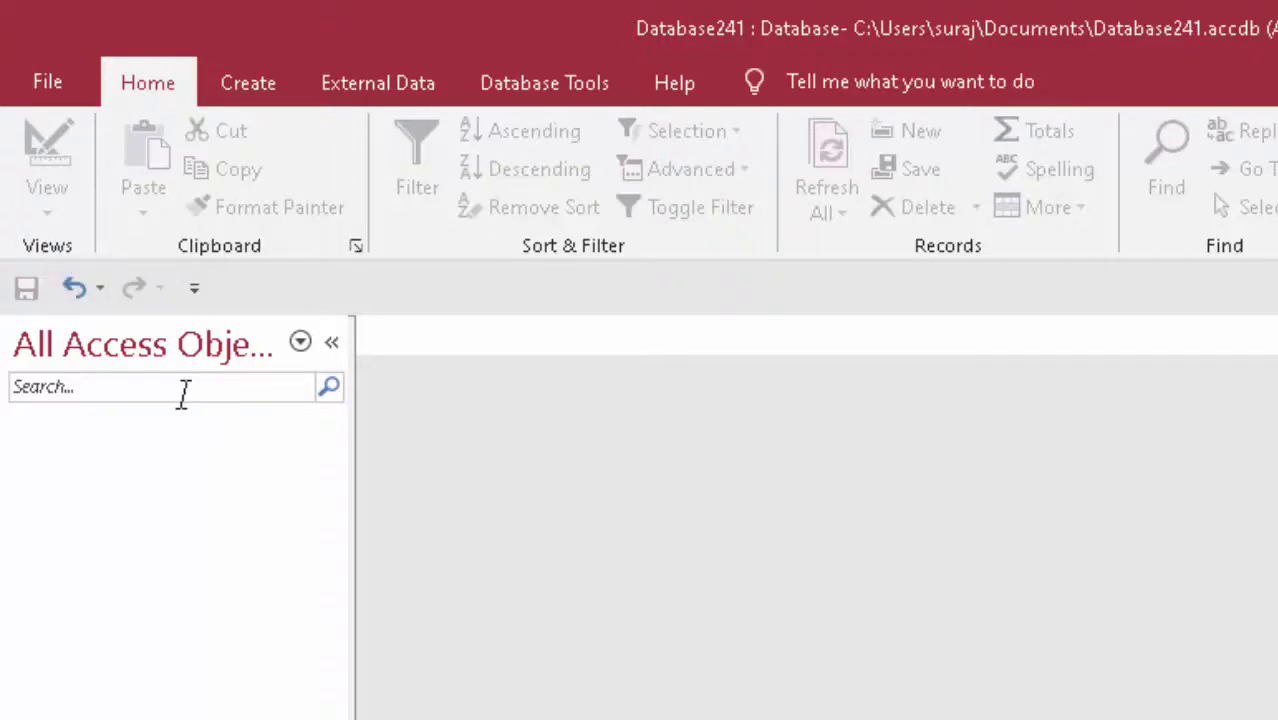
click(48, 84)
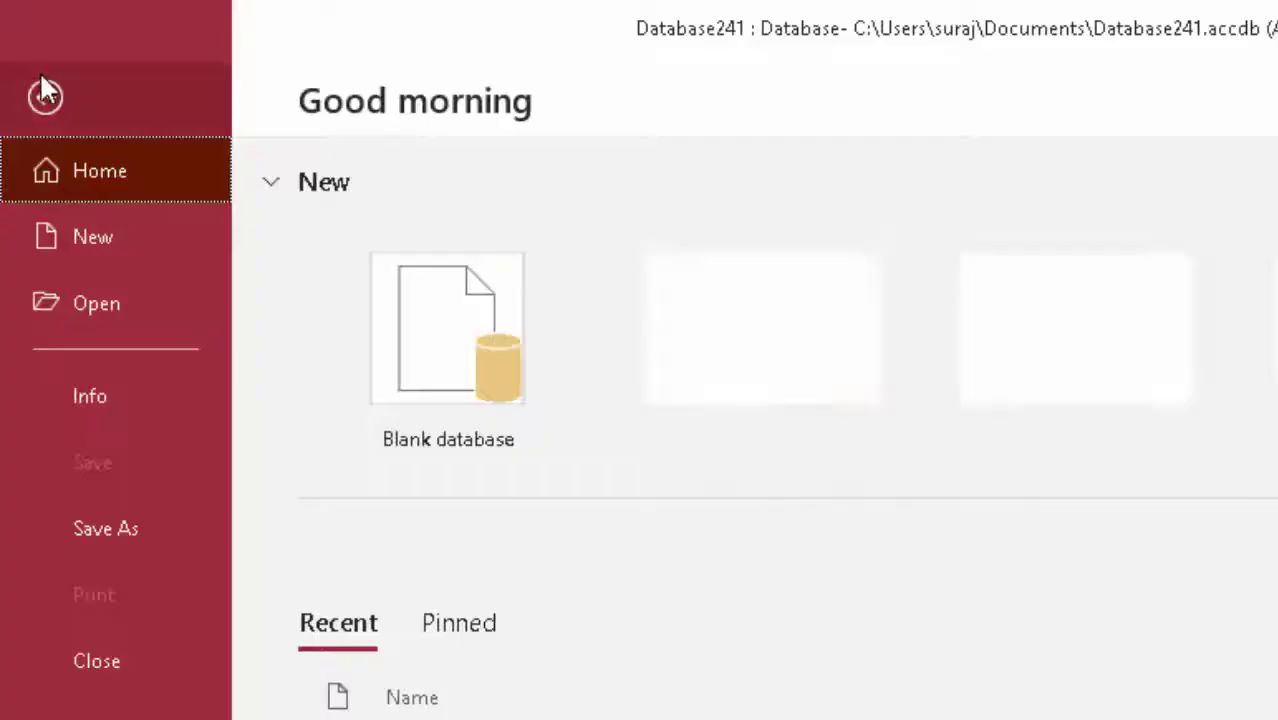
click(487, 318)
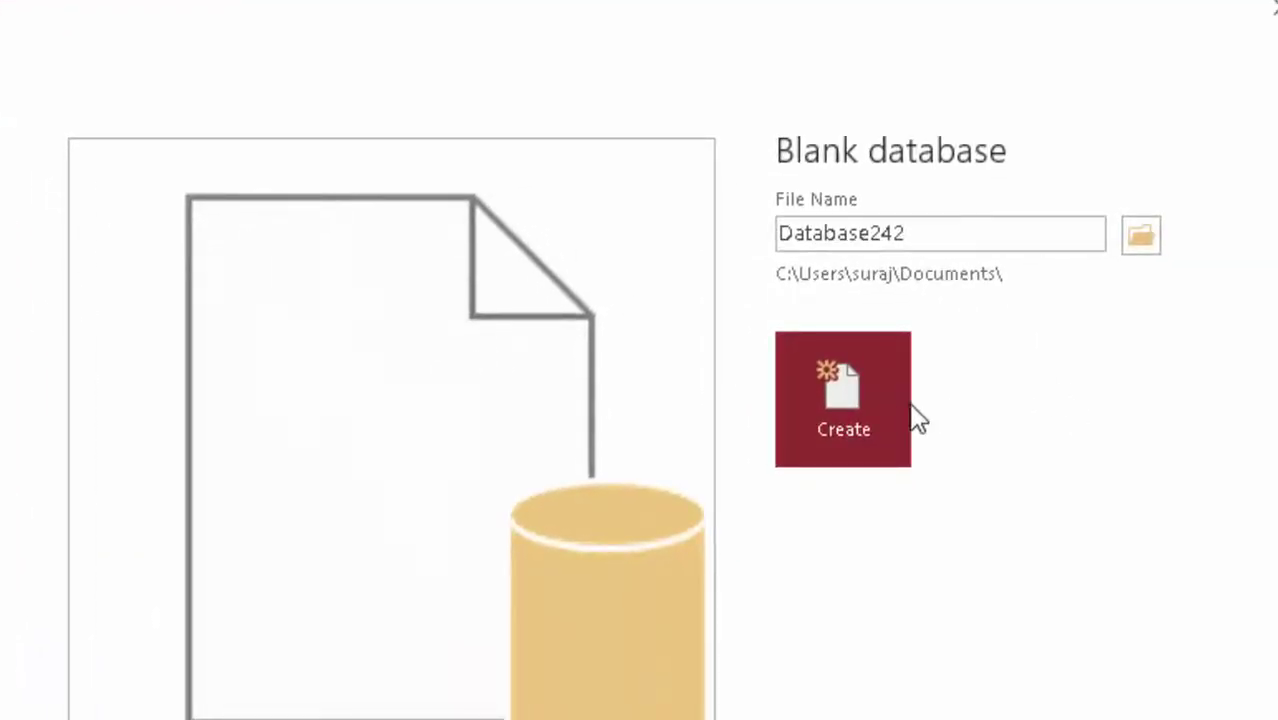
click(873, 405)
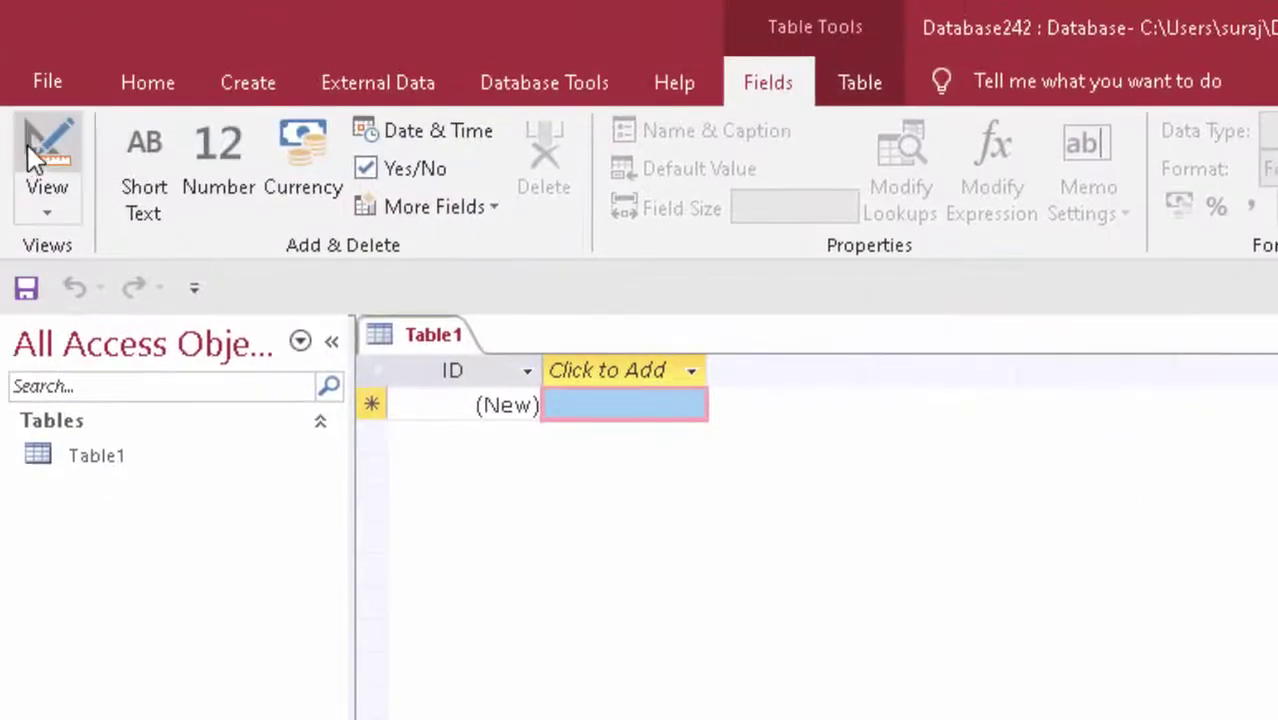
Switch the new table to Design View, saving it as Software
click(30, 155)
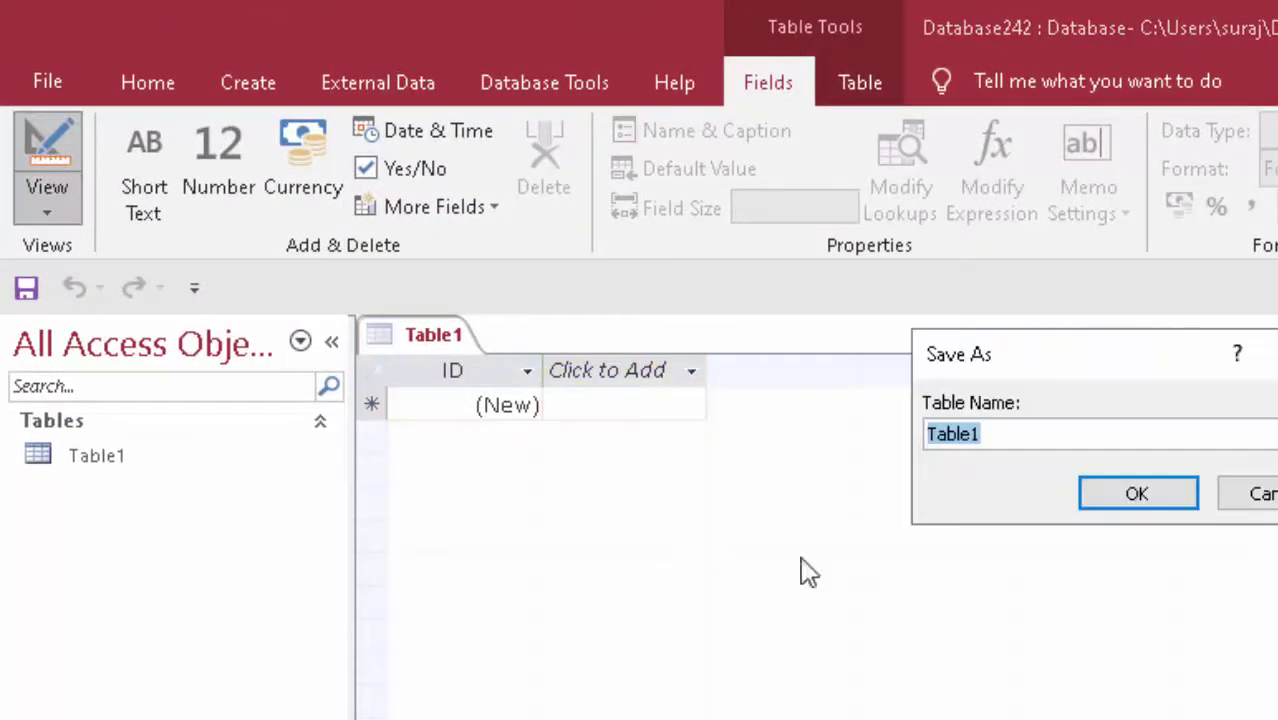
key(BackSpace)
text(S)
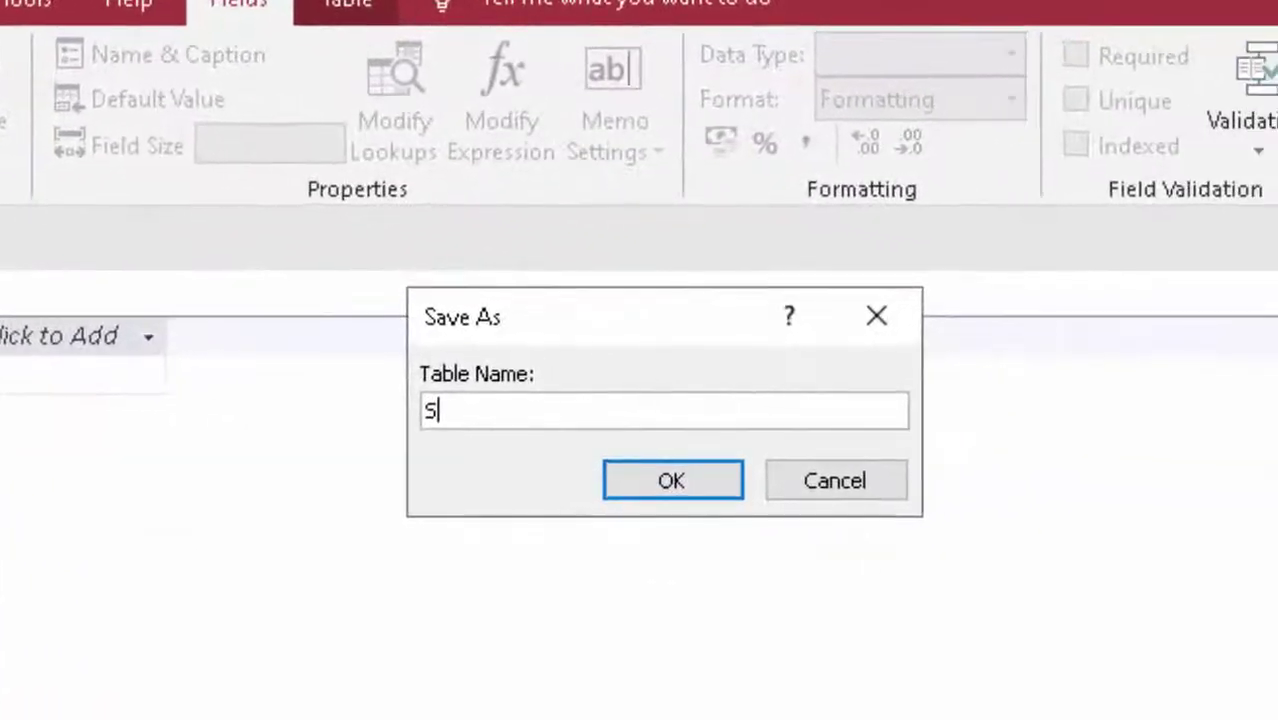
text(oftwa)
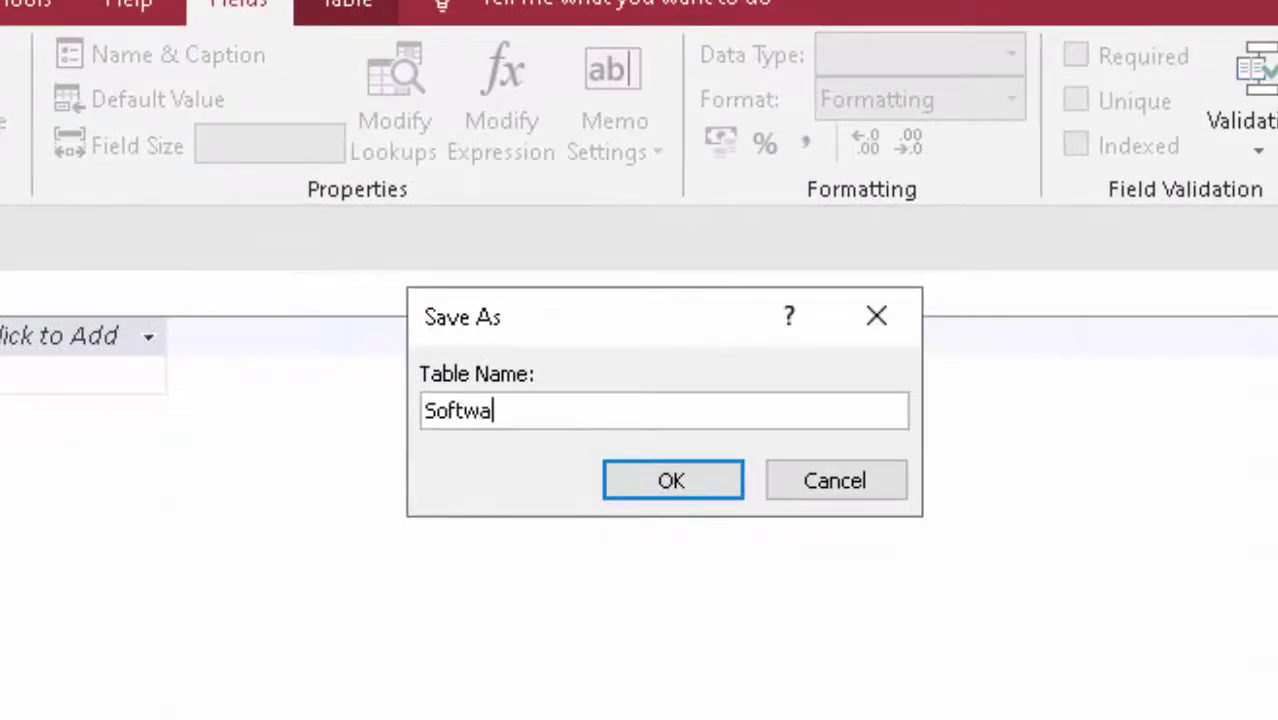
text(re)
key(Return)
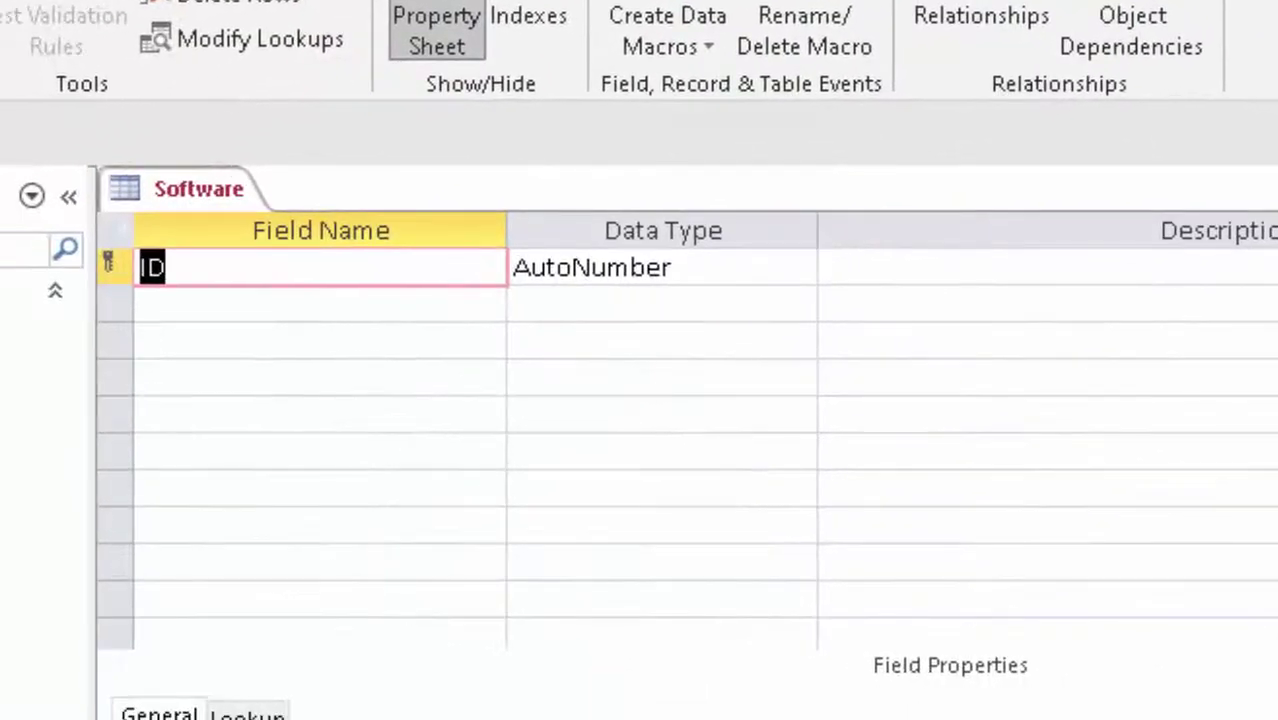
Add a Product name field as Short Text
key(Tab)
key(Tab)
key(Tab)
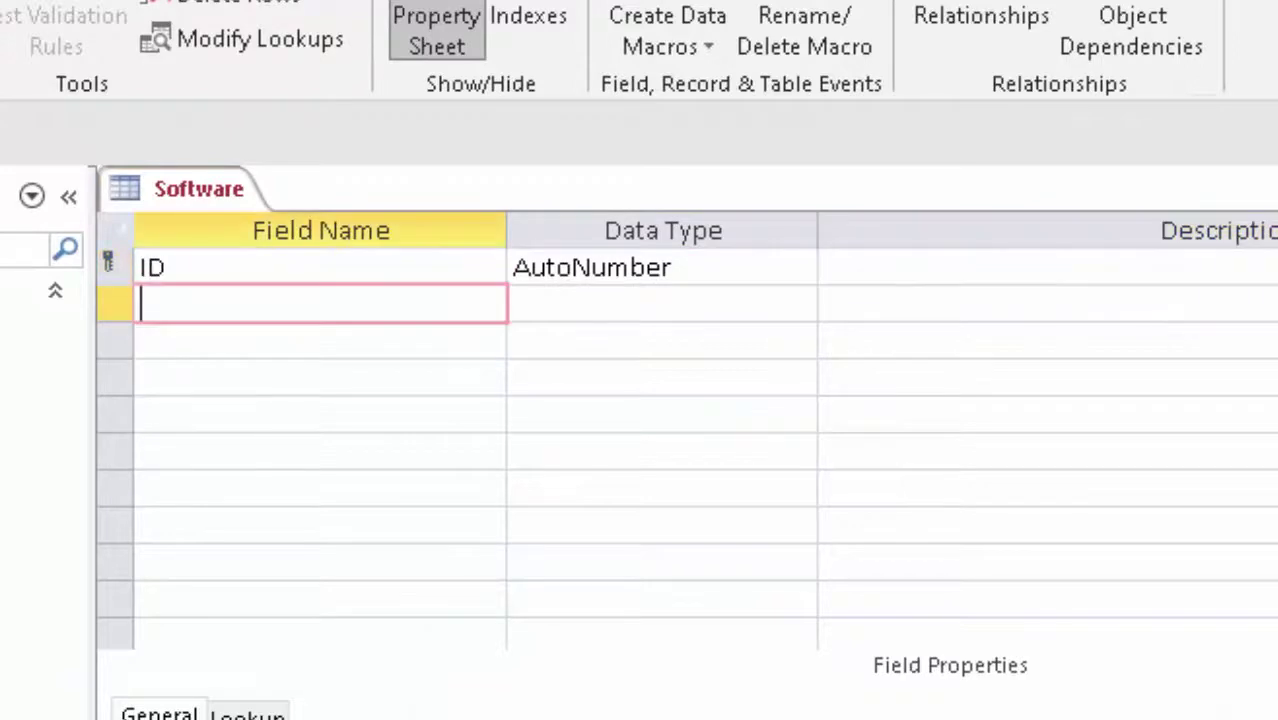
text(Pro)
text(duct )
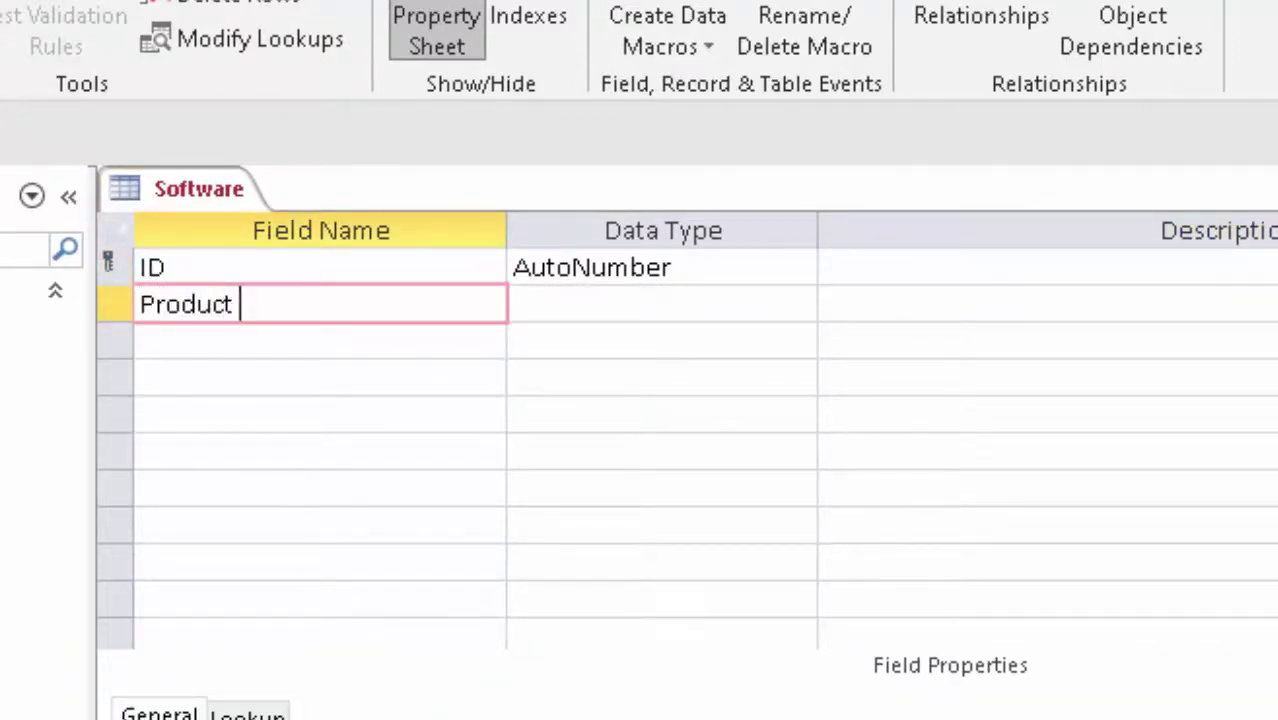
text(name)
key(Tab)
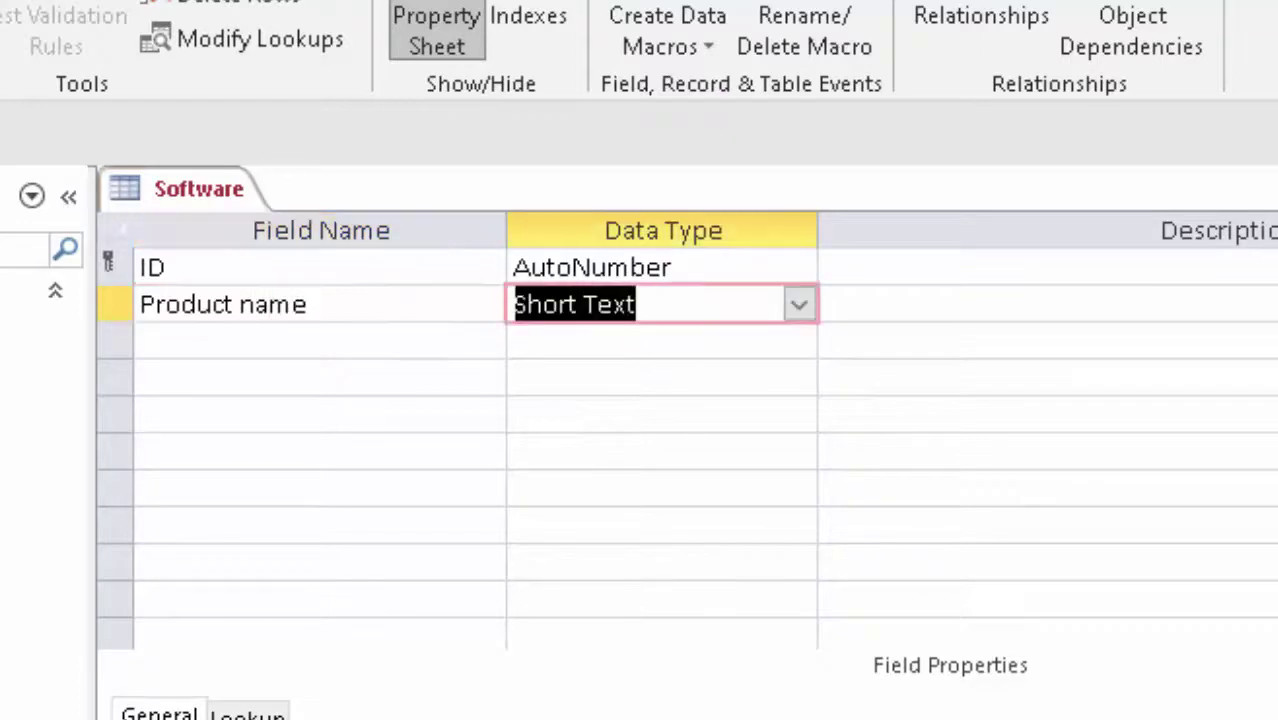
key(Tab)
Add a Price field with the Currency data type
key(Tab)
text(P)
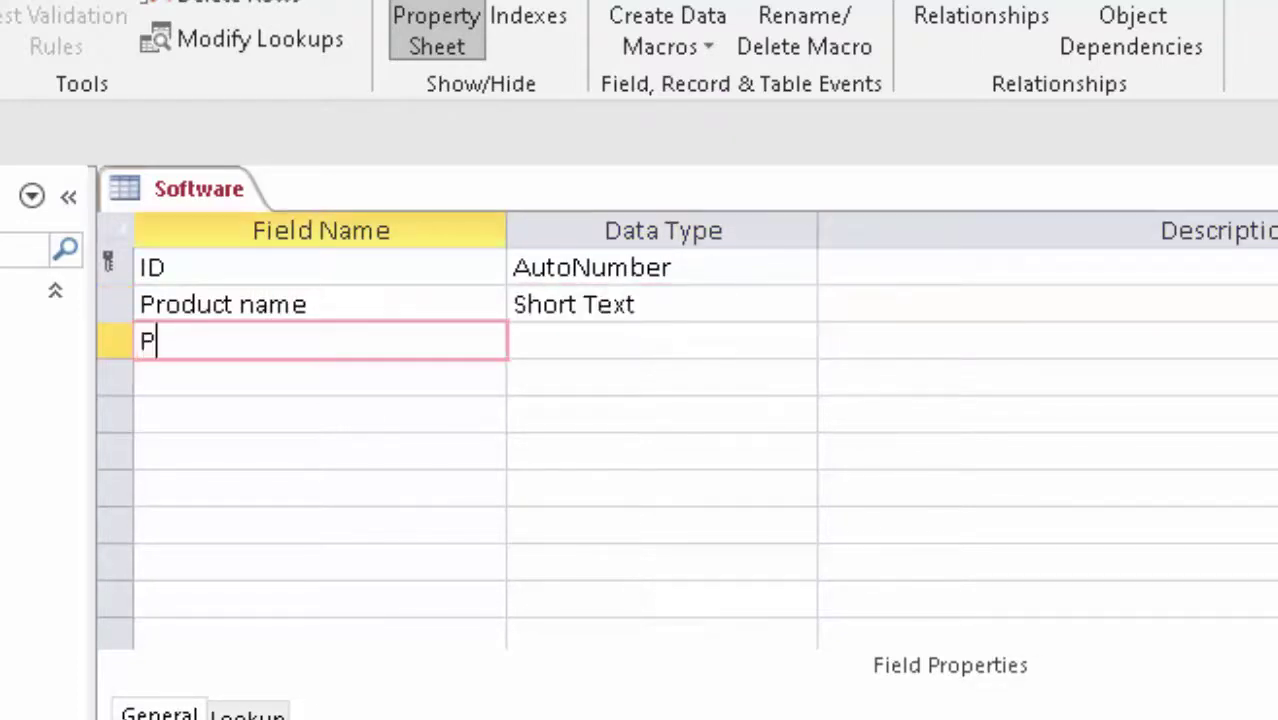
text(rice)
key(Tab)
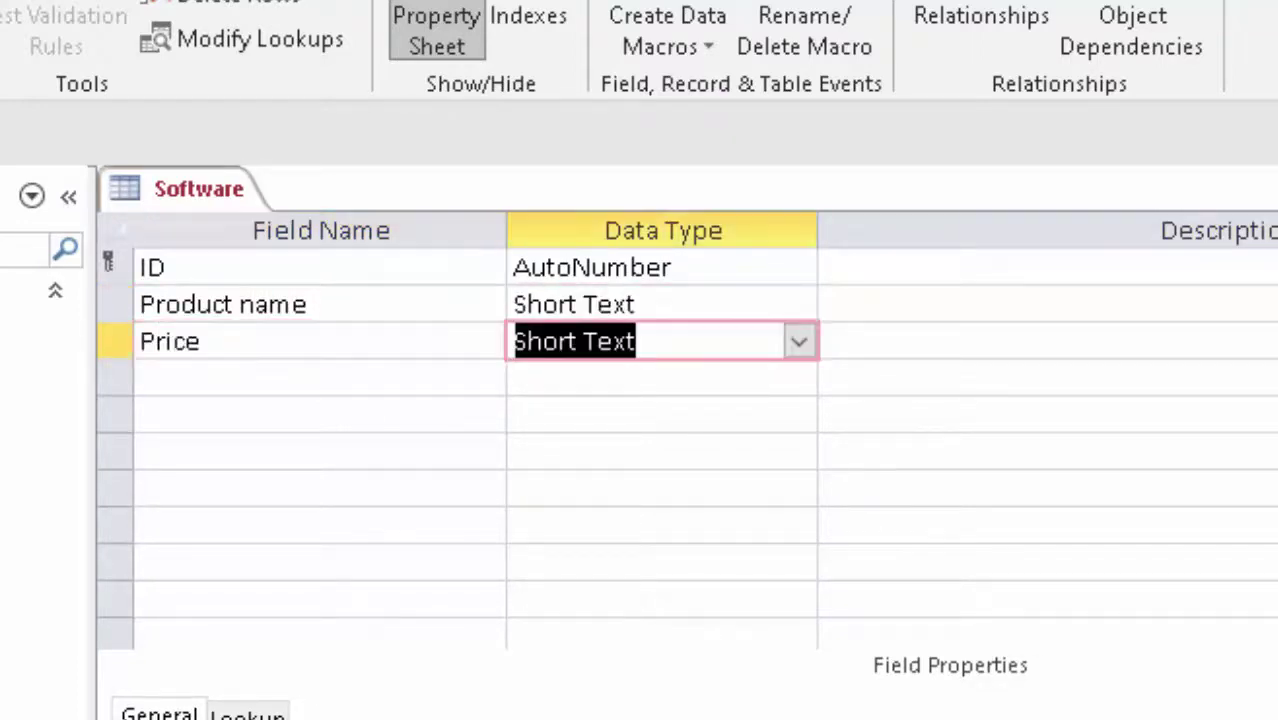
key(Tab)
key(Tab)
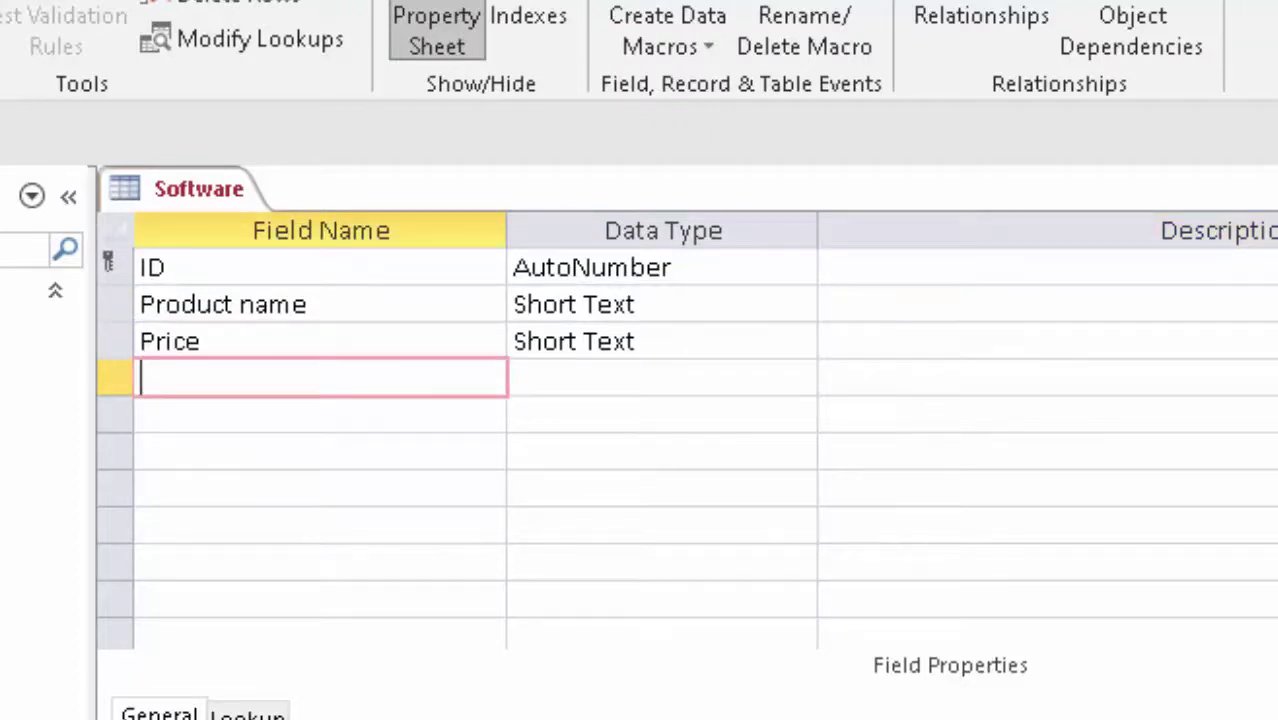
click(735, 341)
click(800, 343)
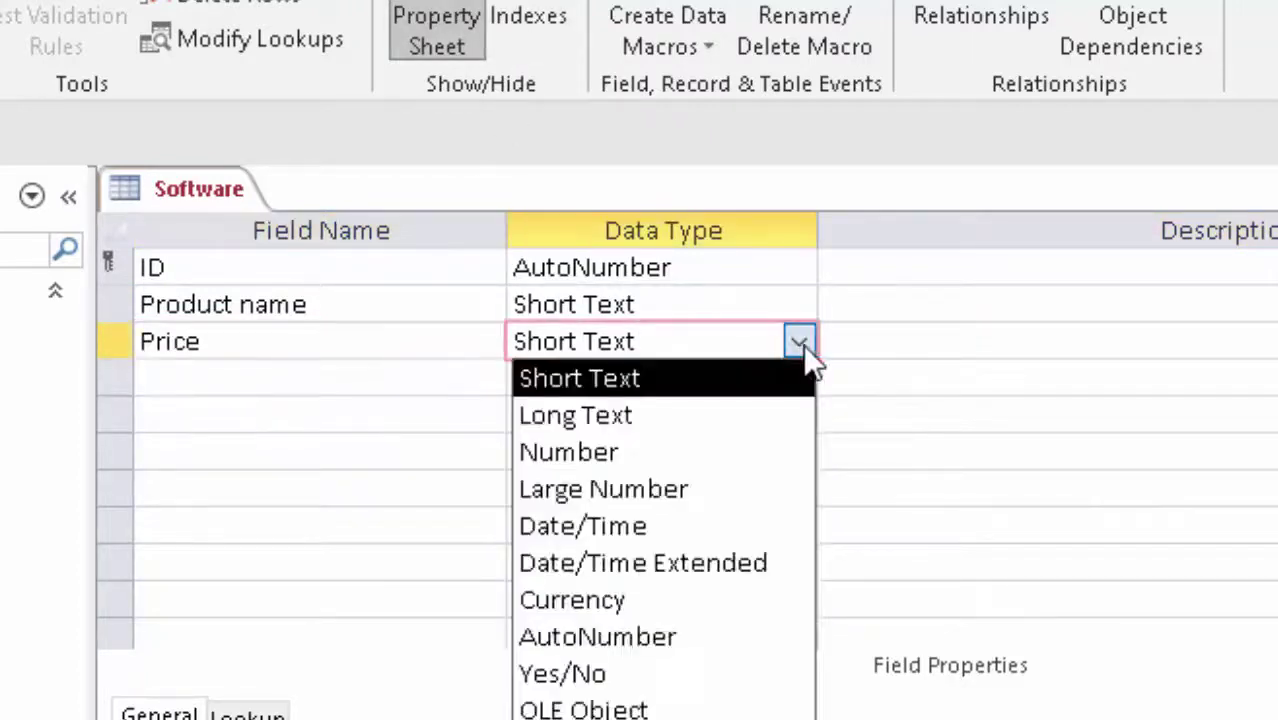
click(645, 600)
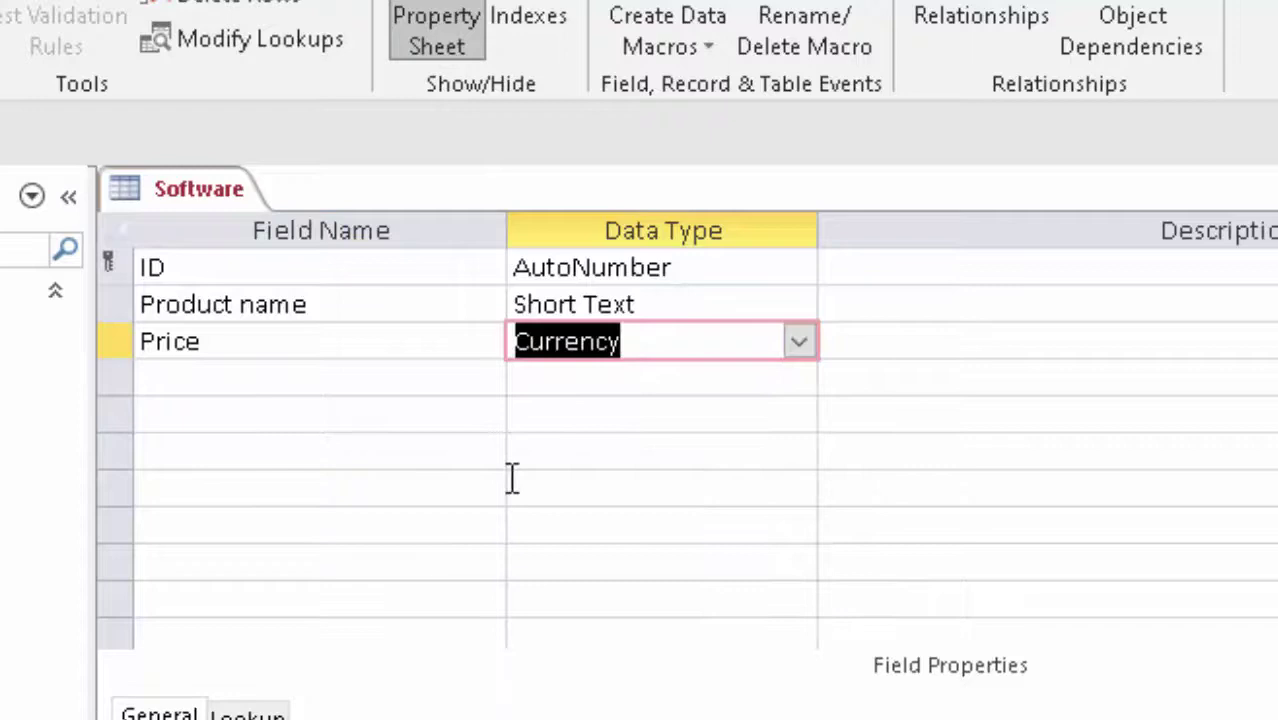
Add a Unit field as a Number with Field Size Double
click(312, 387)
text(U)
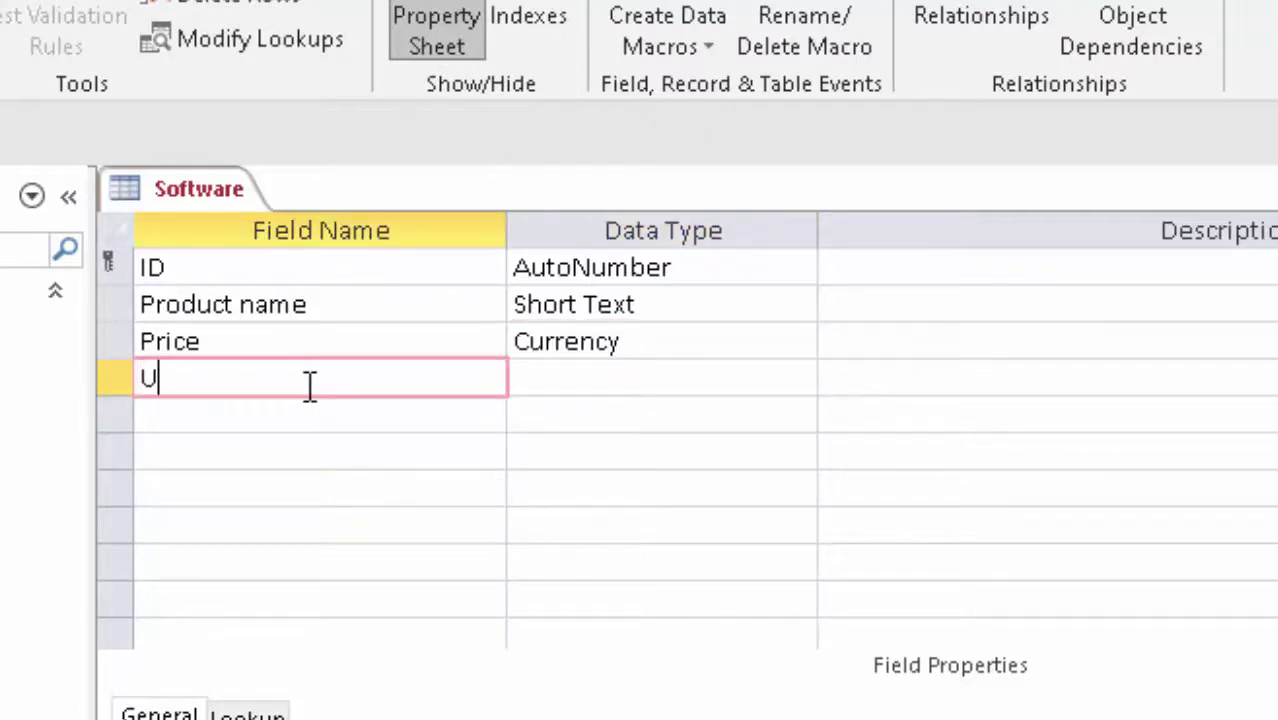
text(nit)
key(Tab)
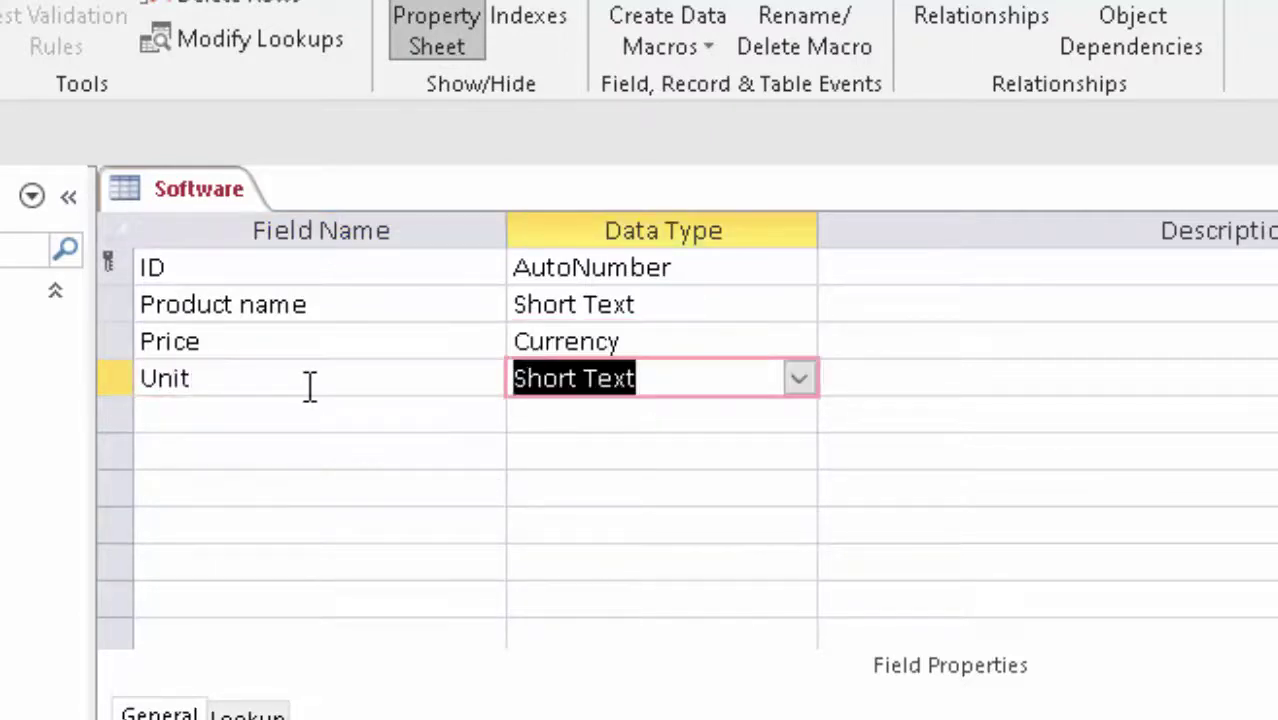
click(799, 378)
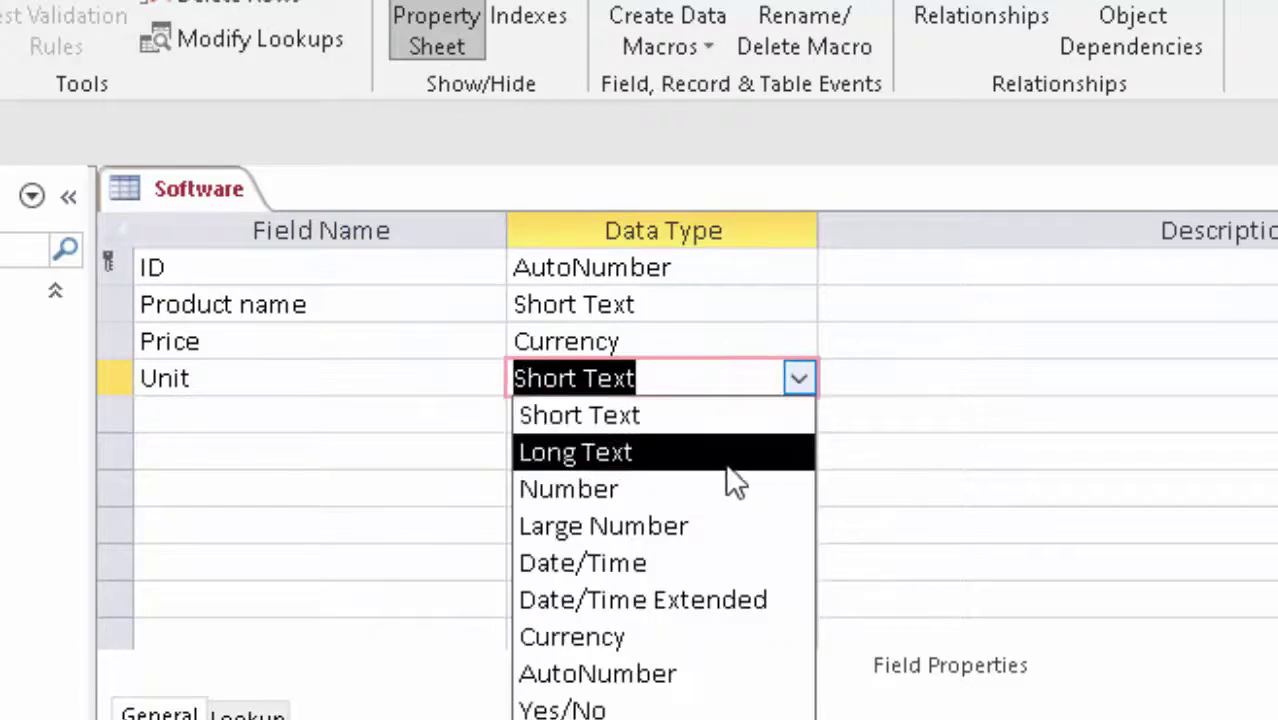
click(722, 489)
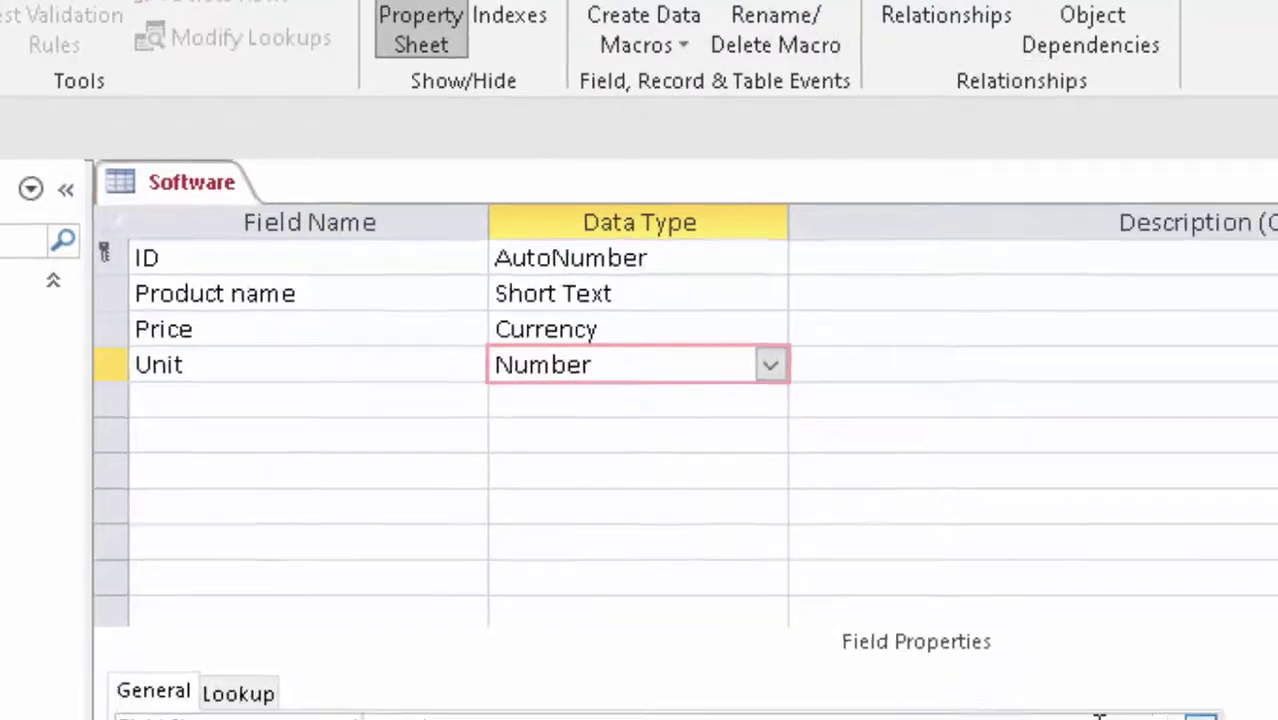
click(912, 554)
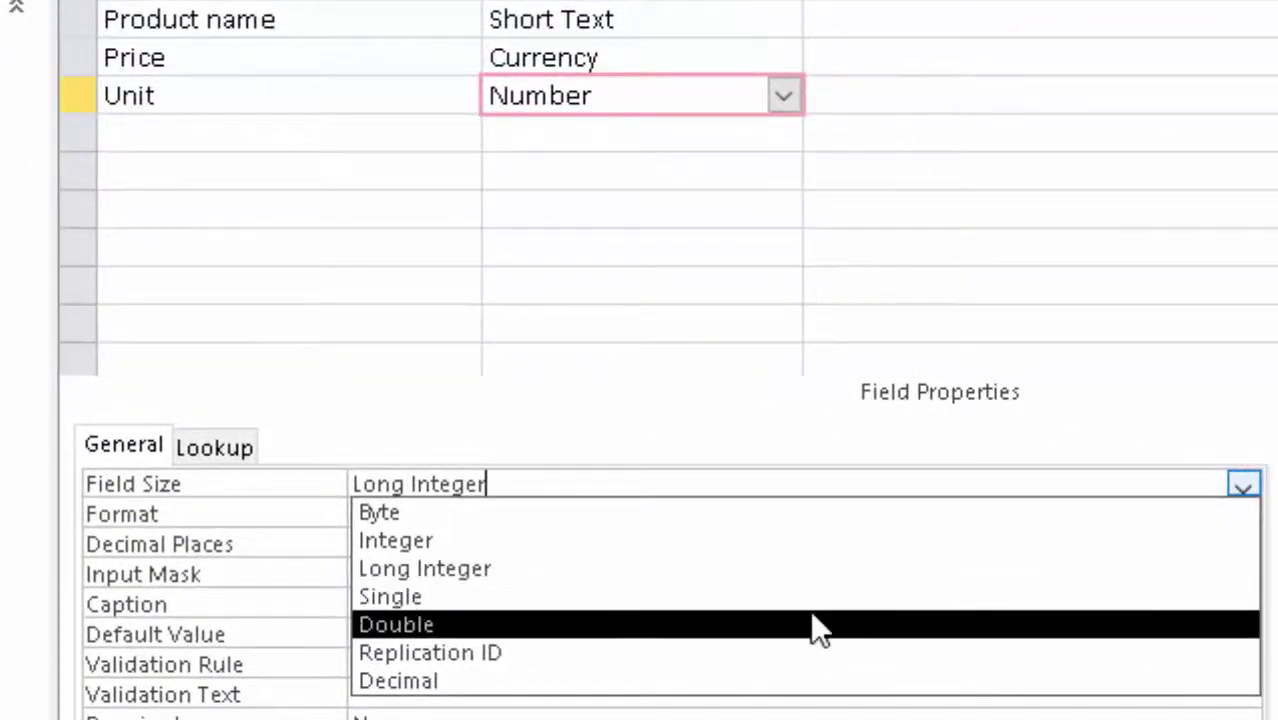
click(813, 620)
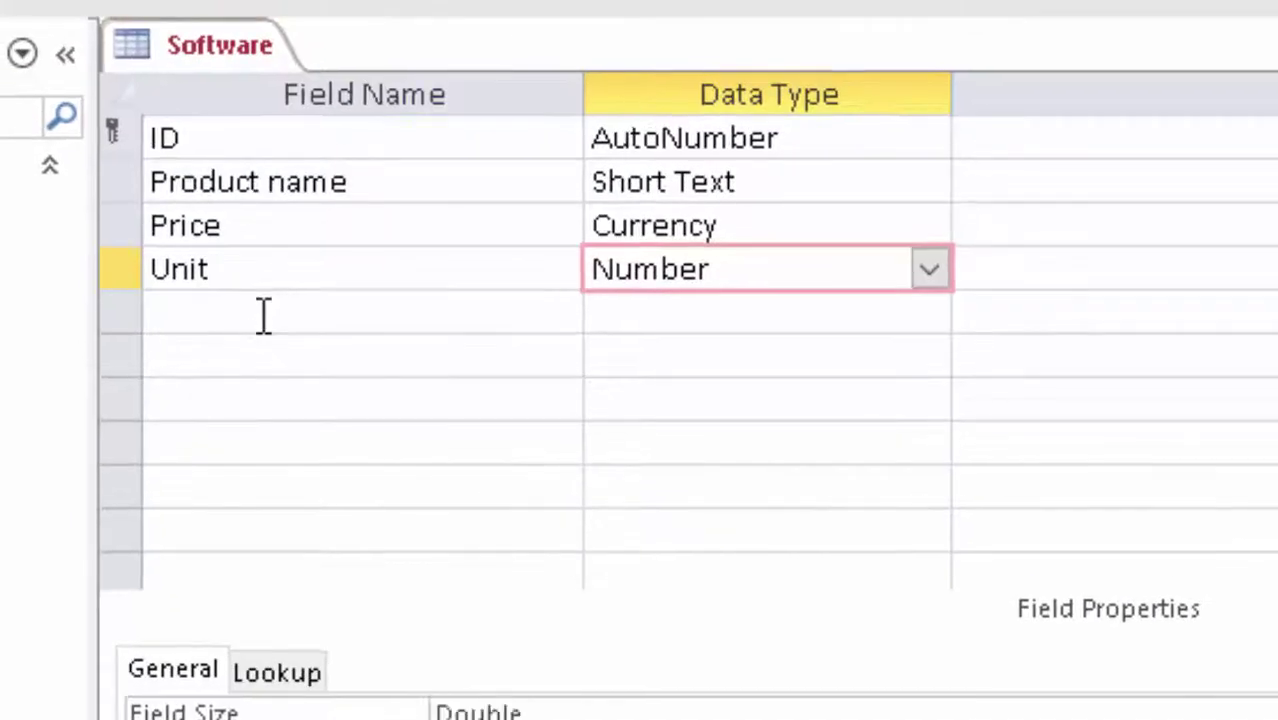
click(266, 316)
Add a Total field and set its data type to Calculated
text(T)
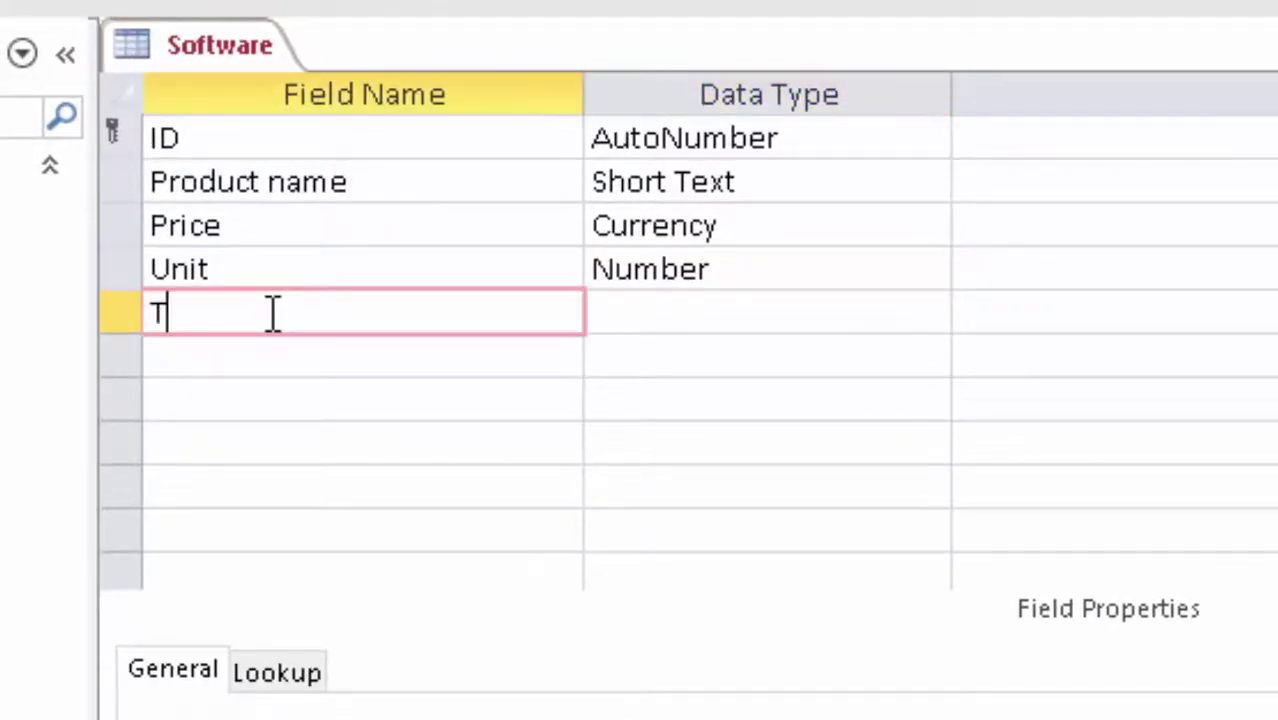
text(otal)
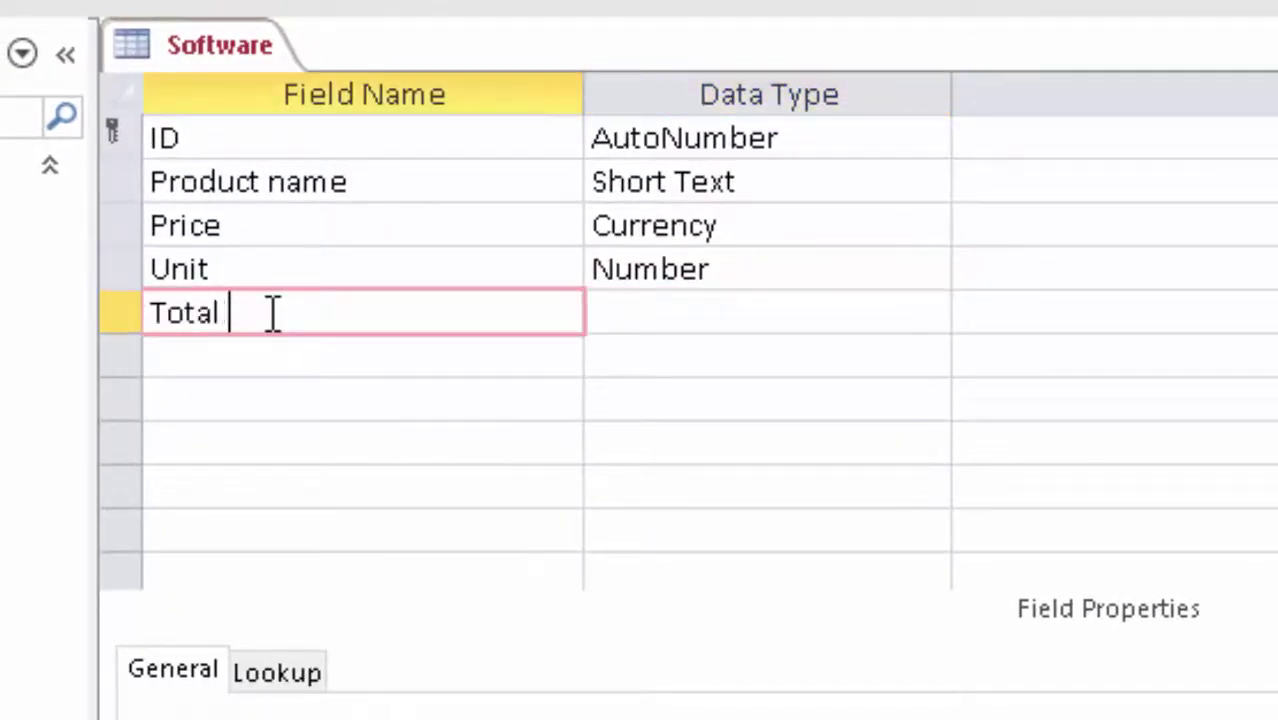
click(610, 318)
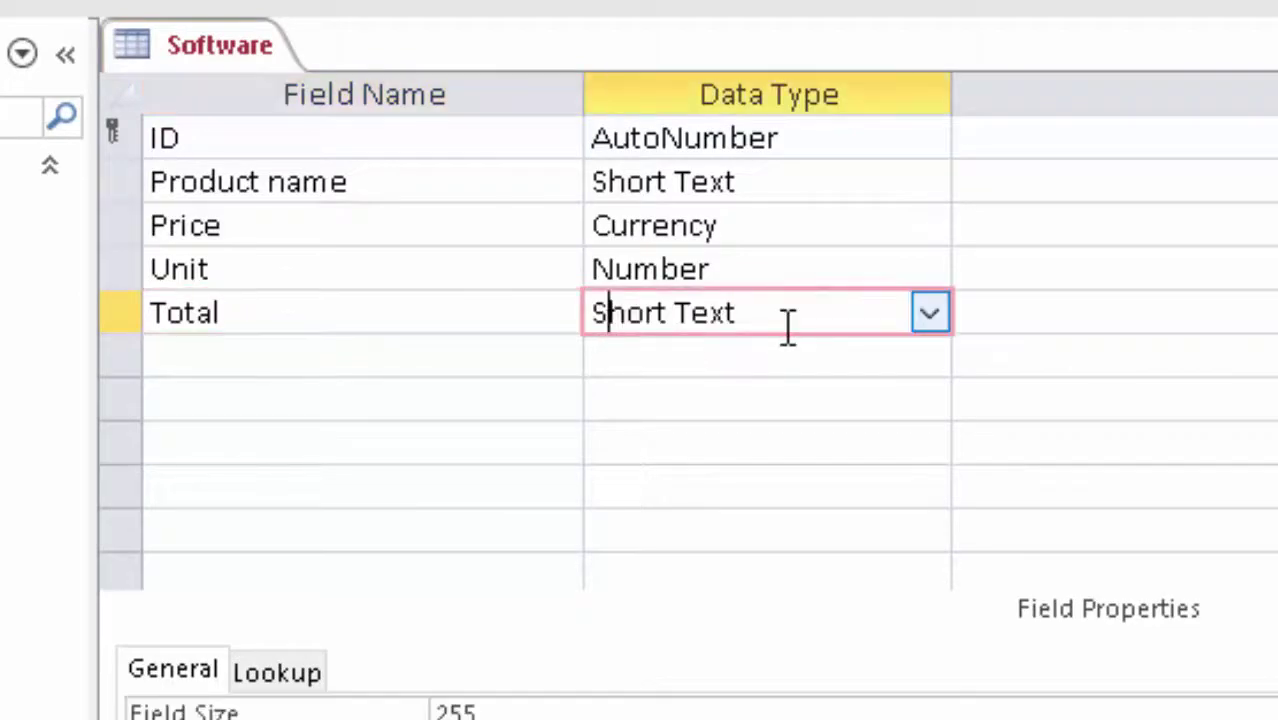
click(932, 315)
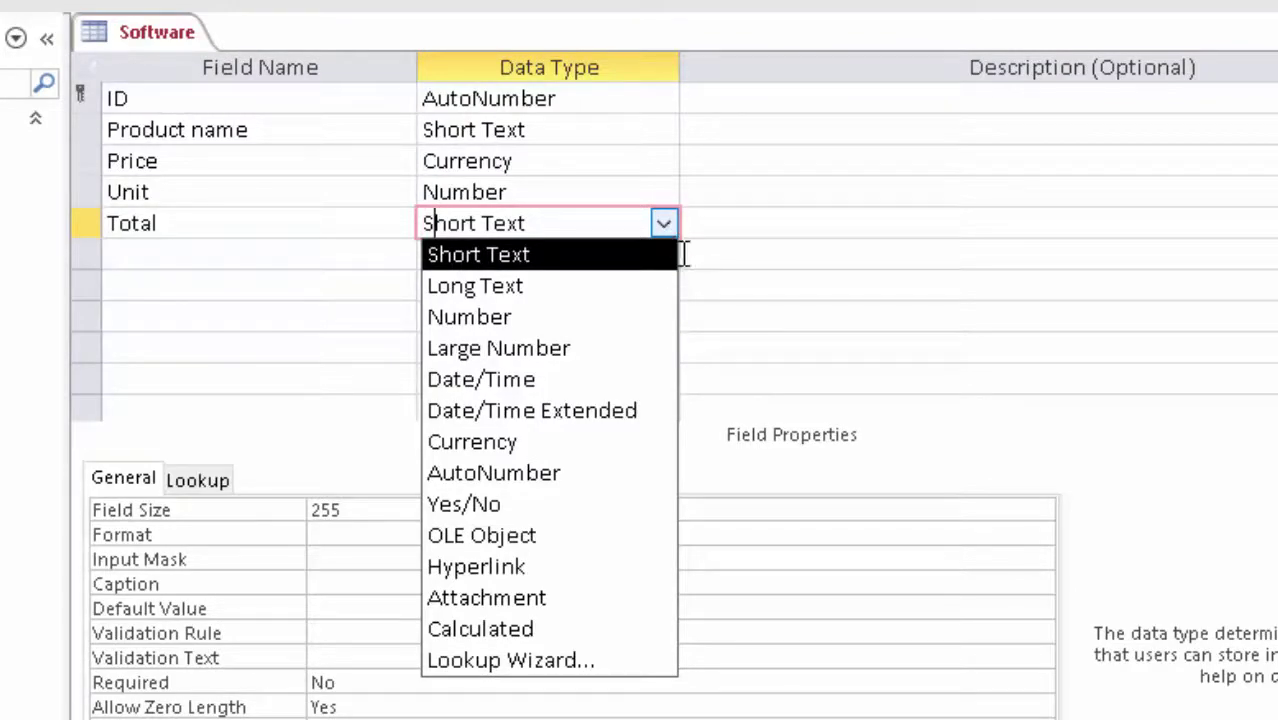
key(Escape)
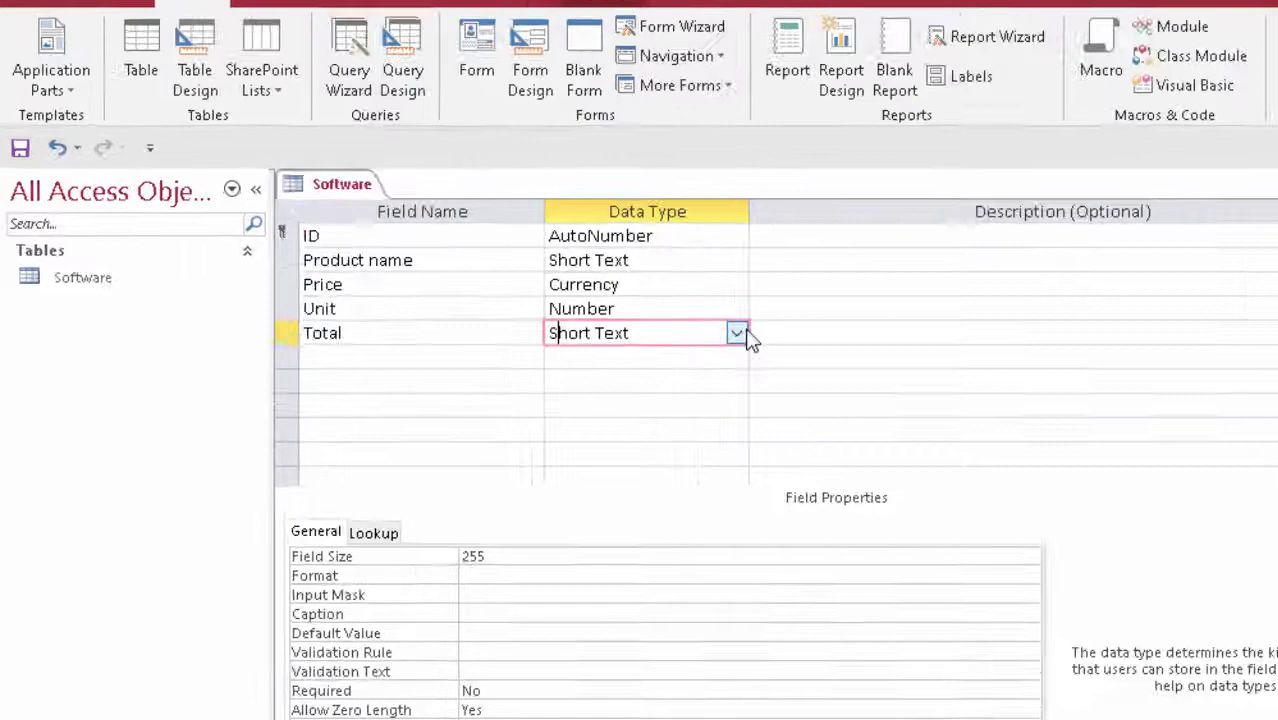
click(740, 334)
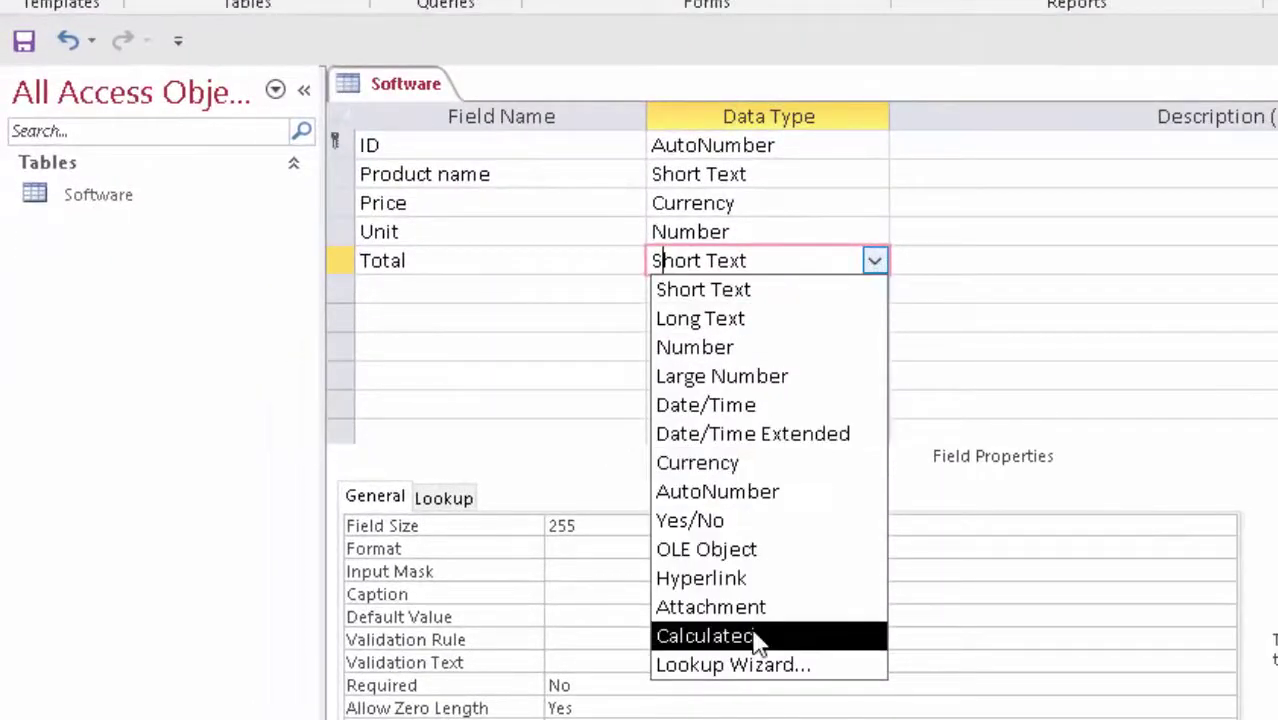
click(755, 638)
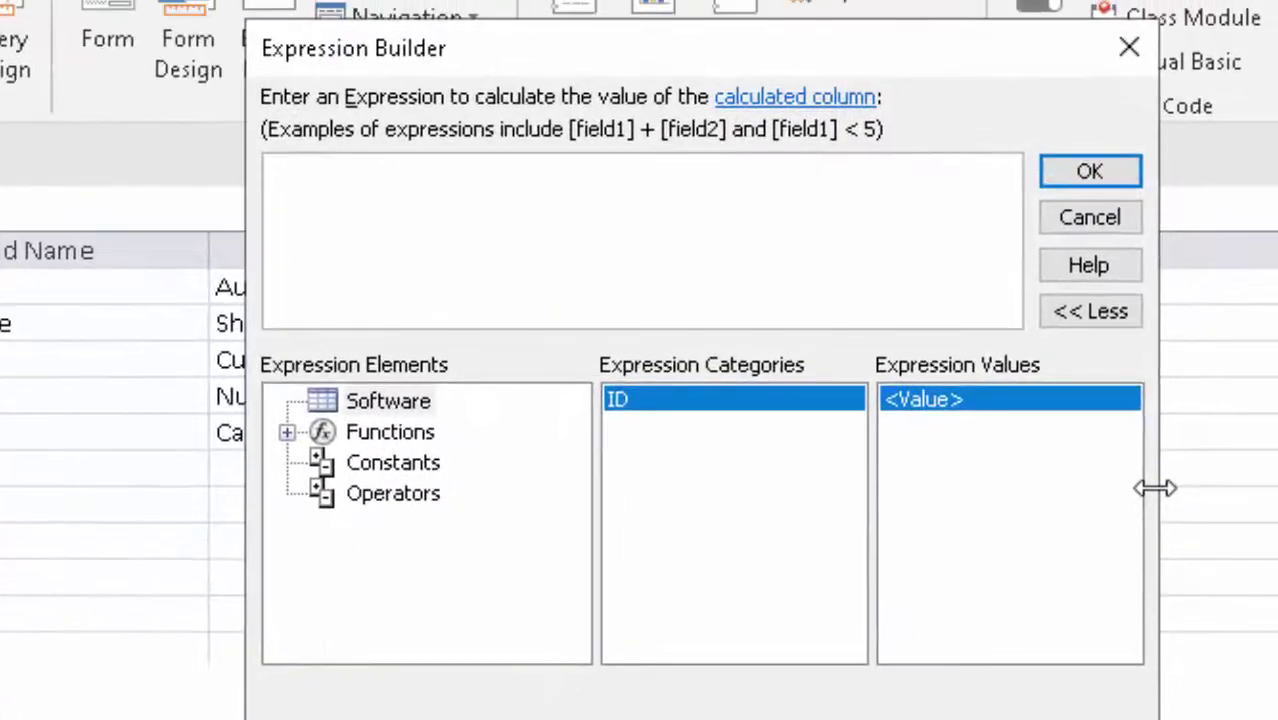
Give Total the expression [Price]*[Unit] and confirm it
text([)
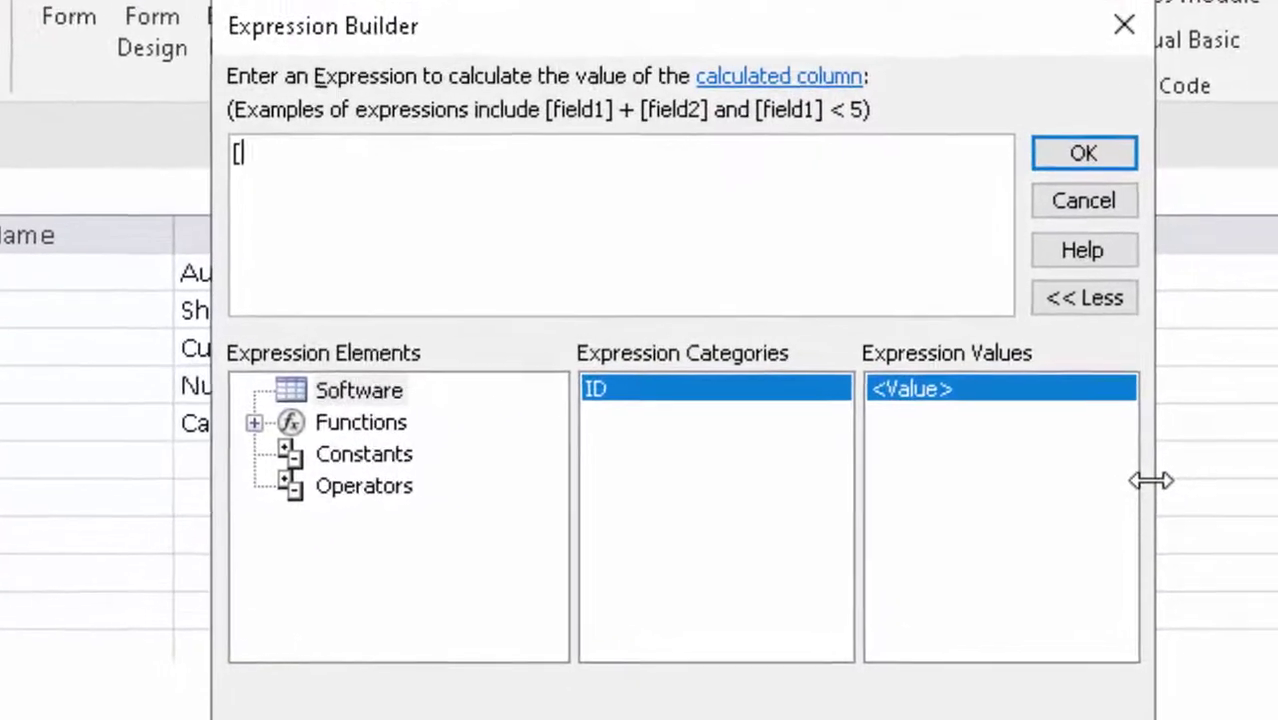
text(Pric)
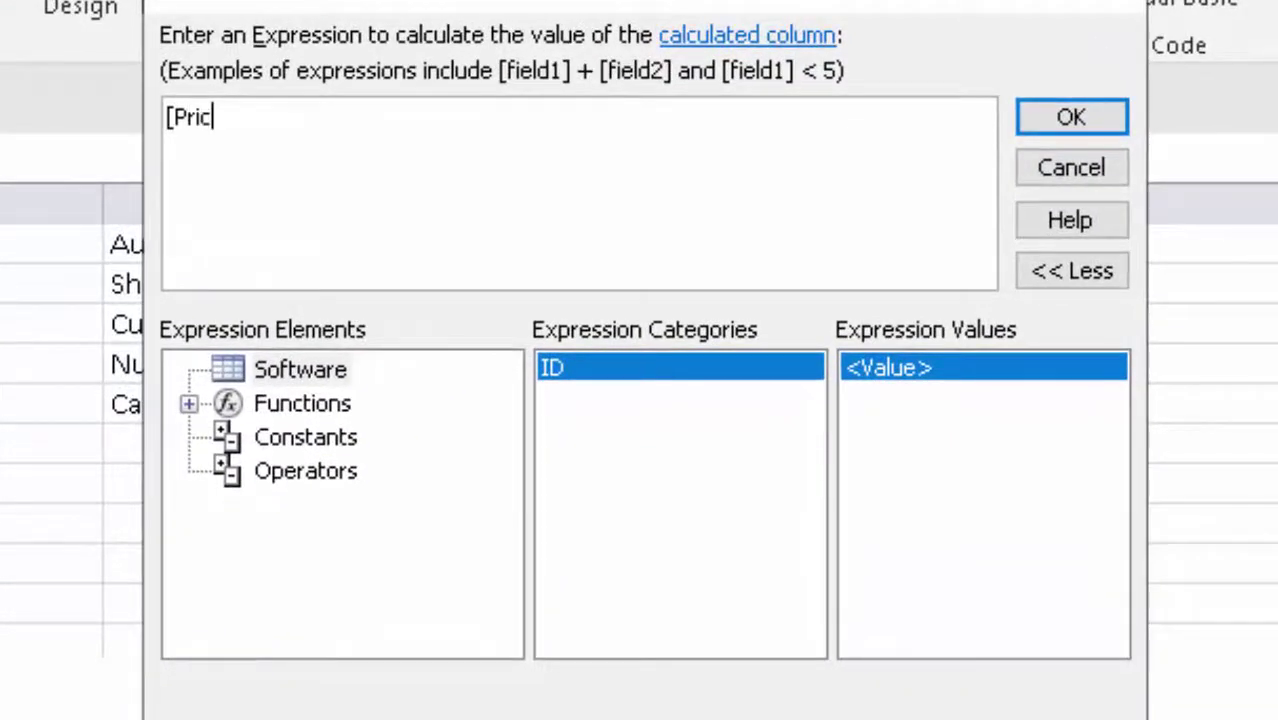
text(e]*)
text([Uni)
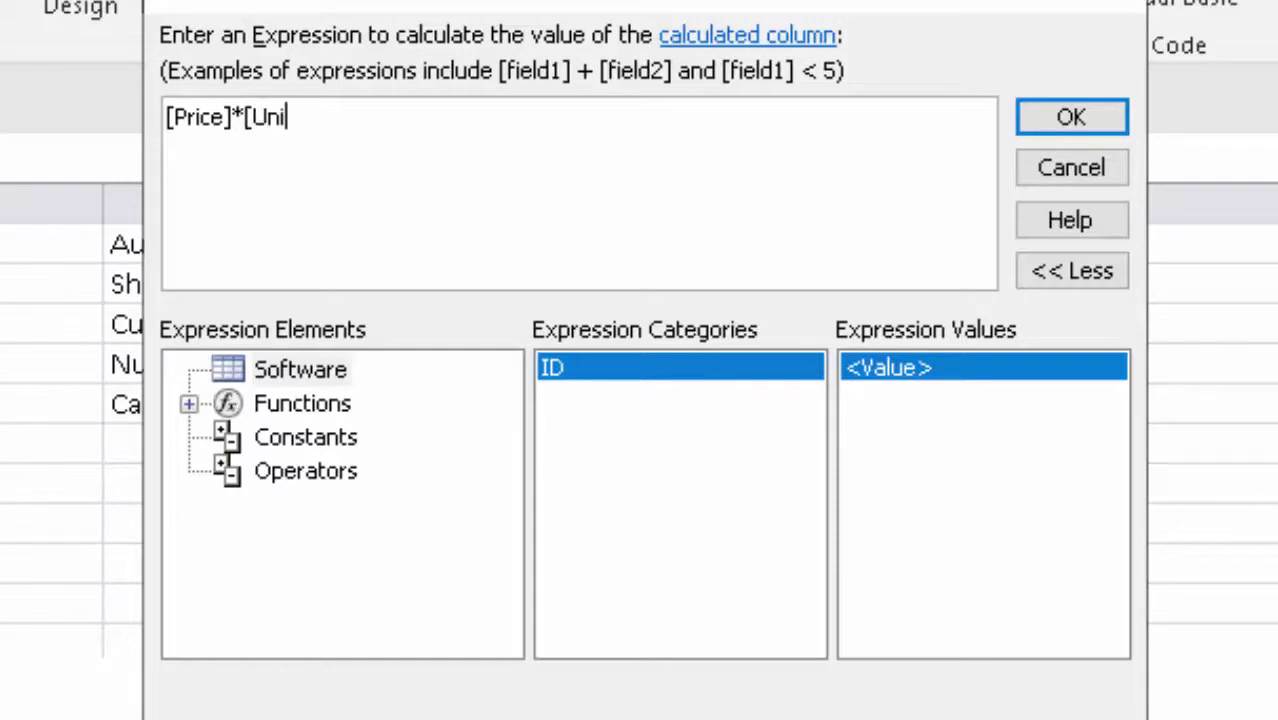
text(t])
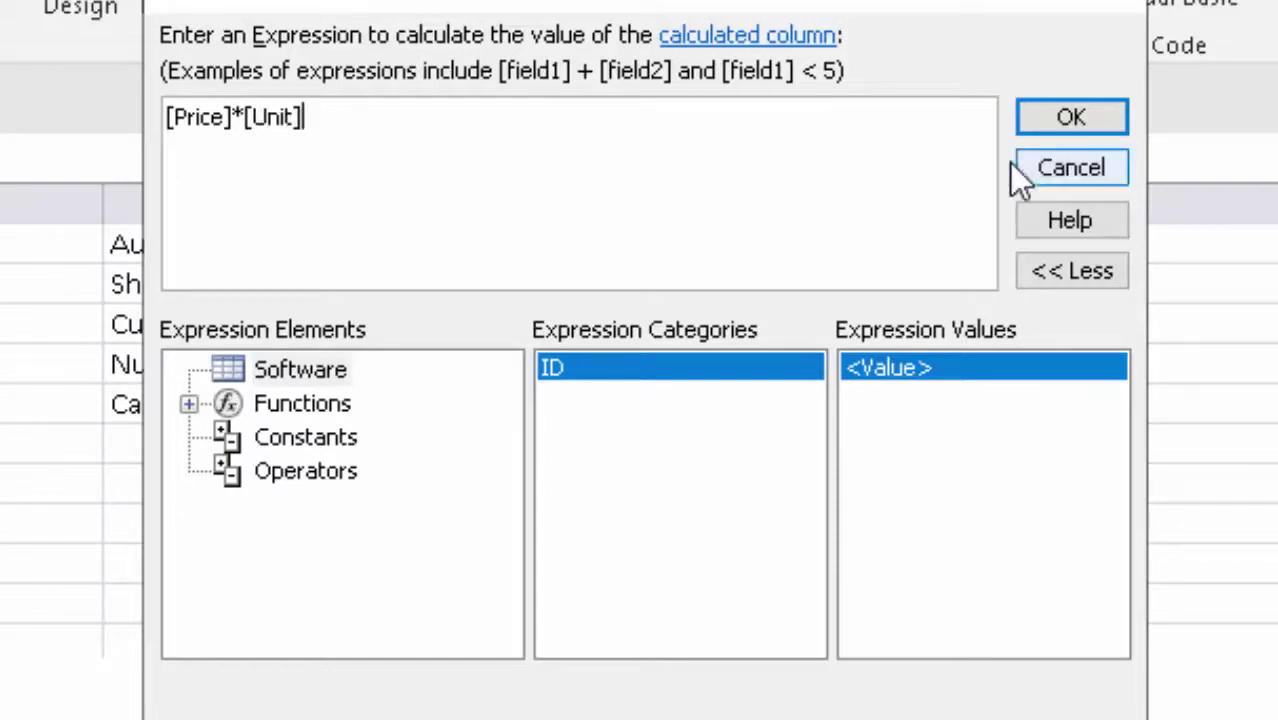
click(1068, 119)
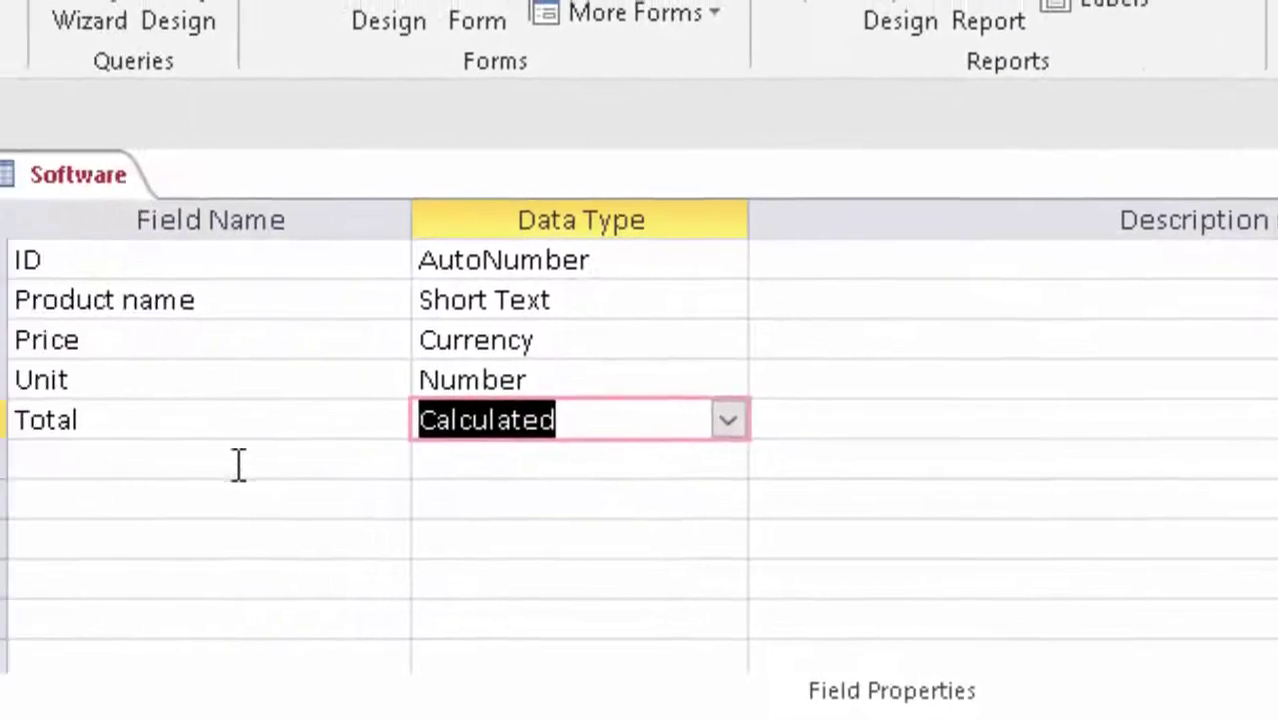
click(350, 466)
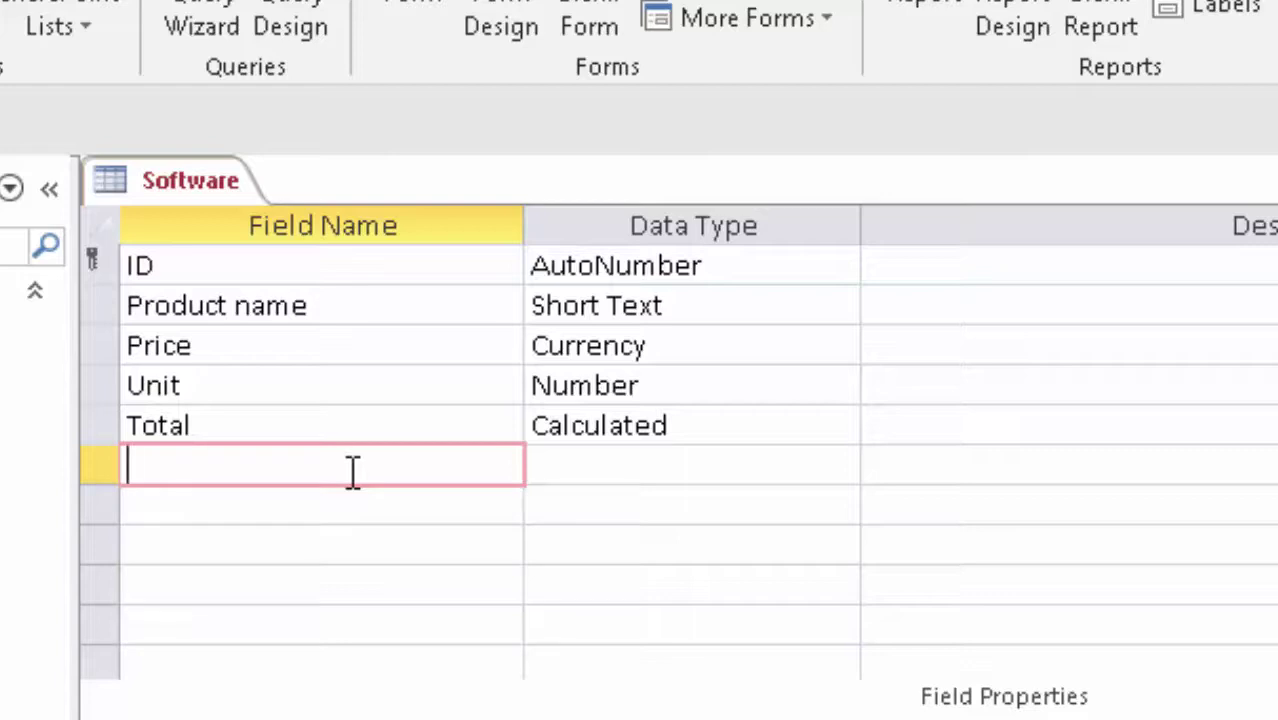
Add a Discount field of type Number with Percent format
text(D)
text(isco)
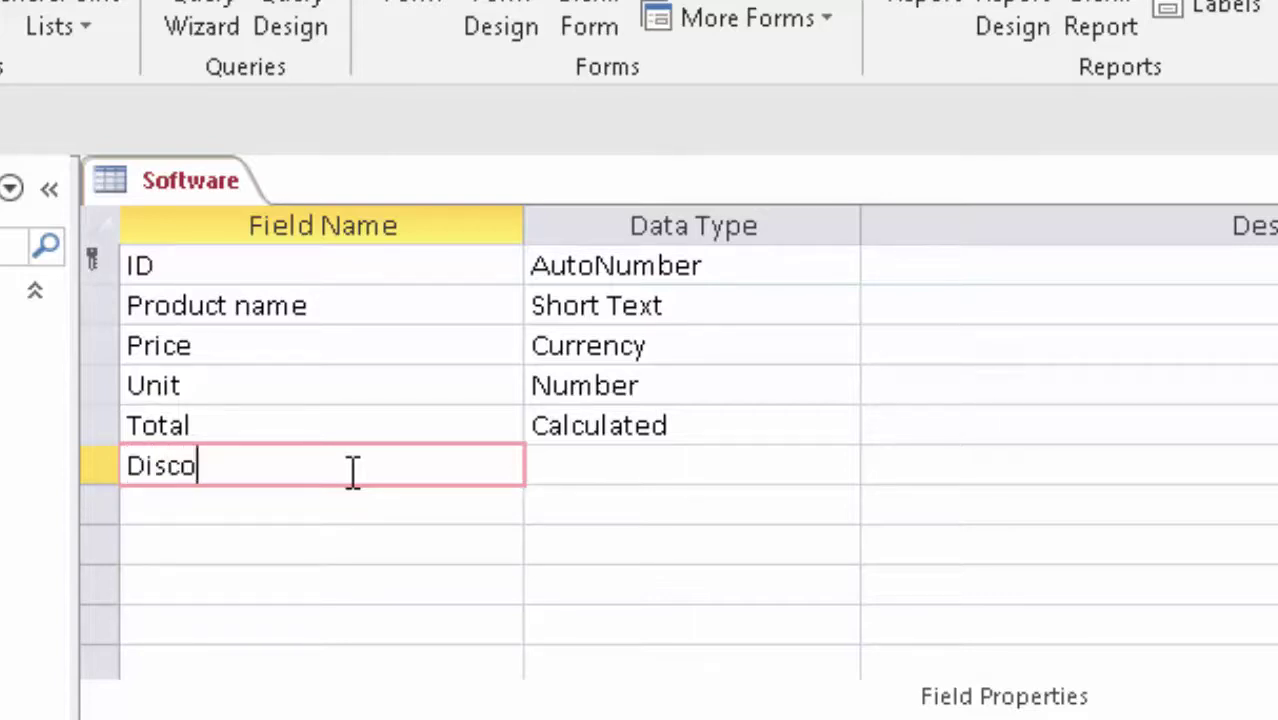
text(unt)
key(Tab)
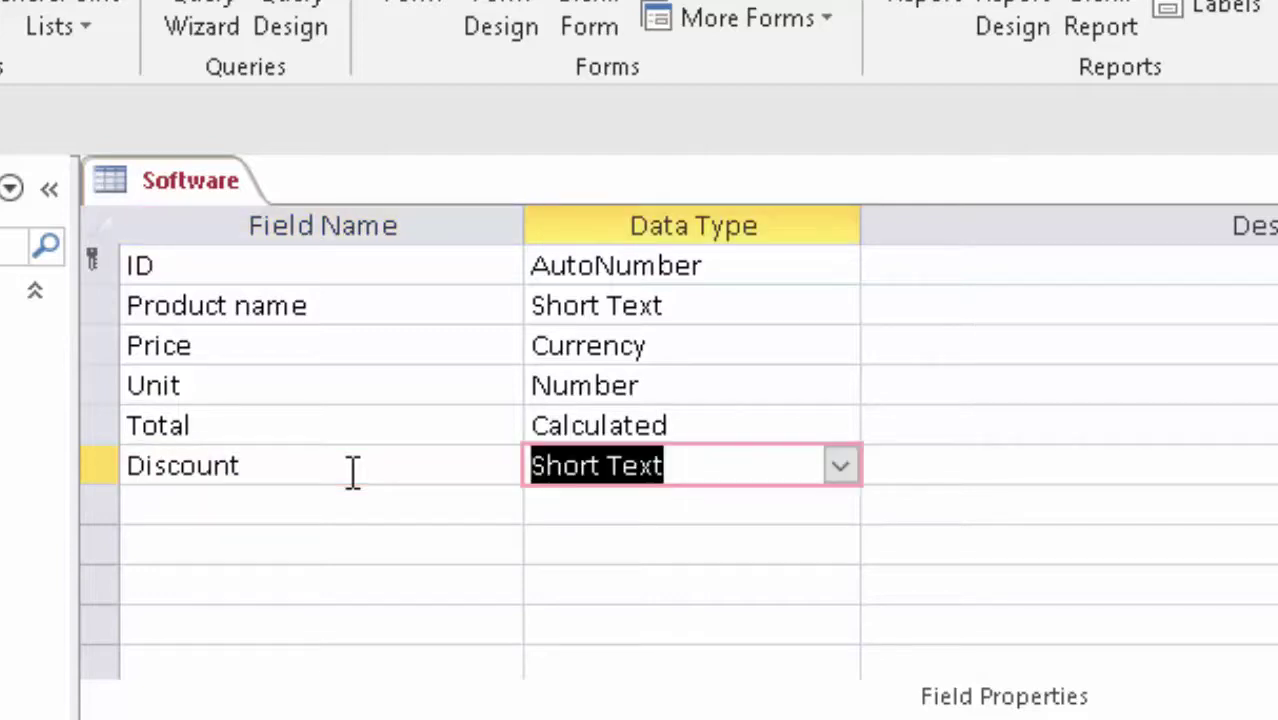
click(836, 467)
click(803, 598)
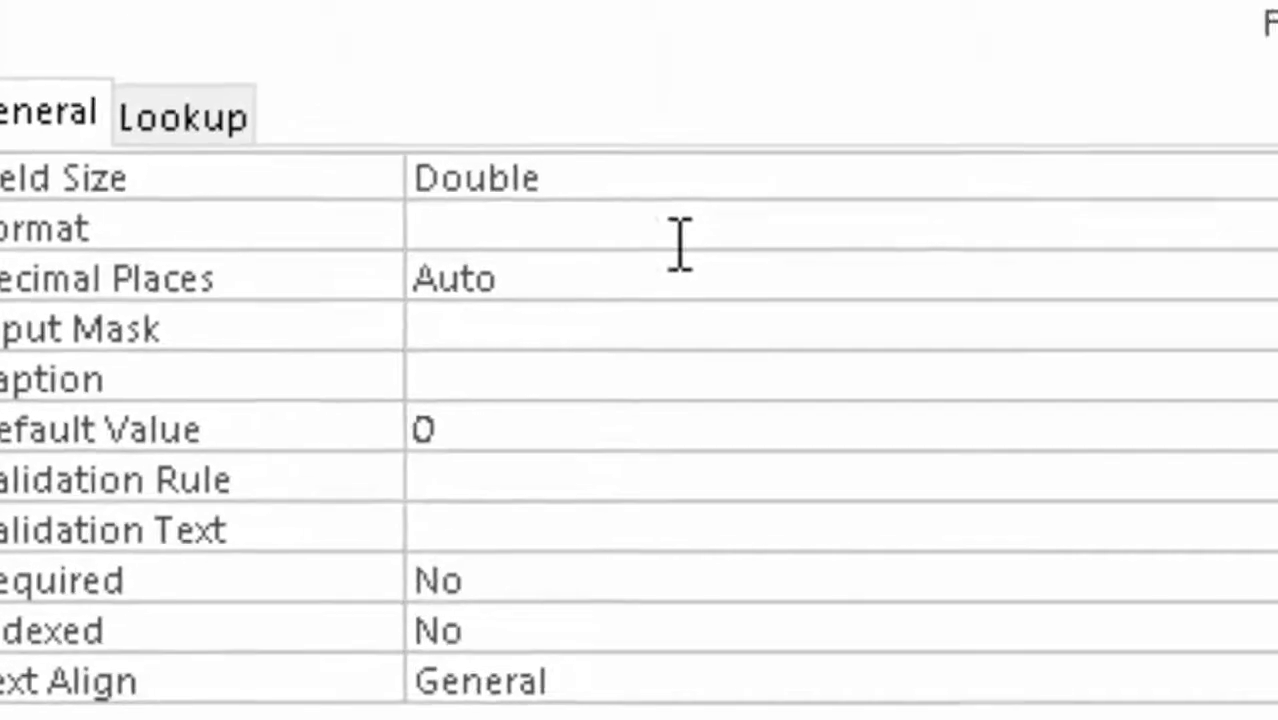
click(471, 405)
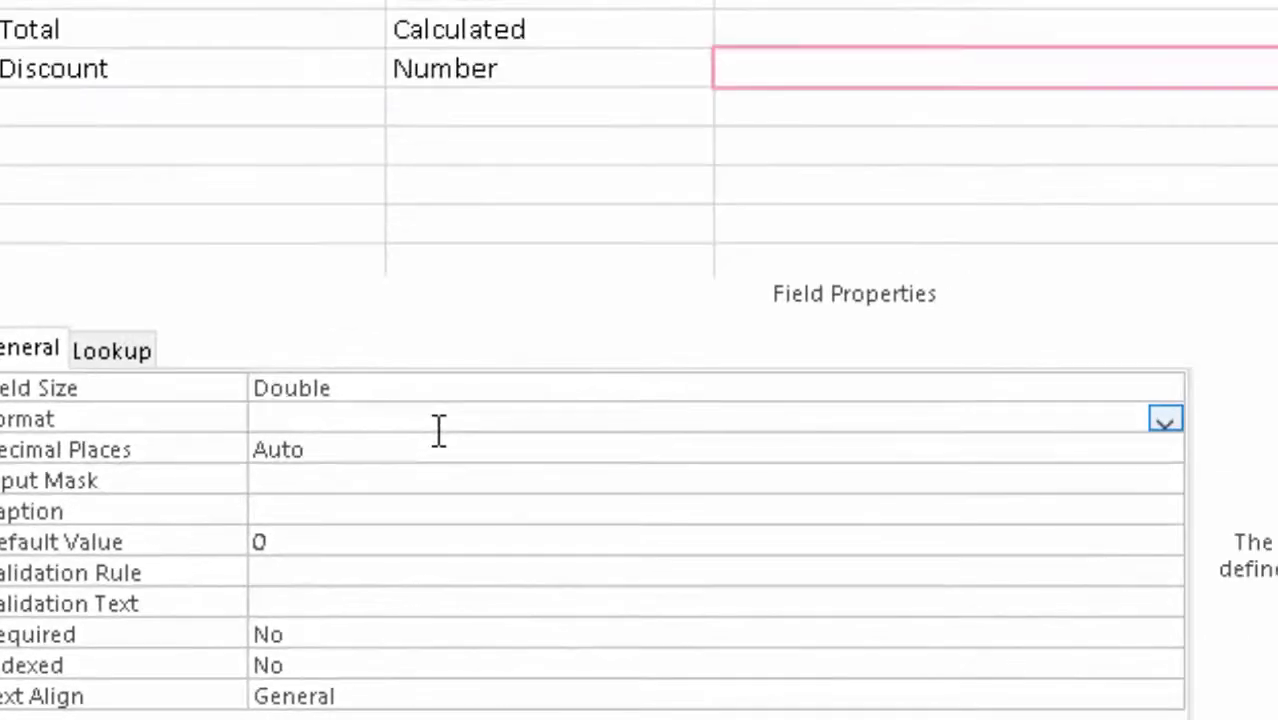
text(Percent)
key(Return)
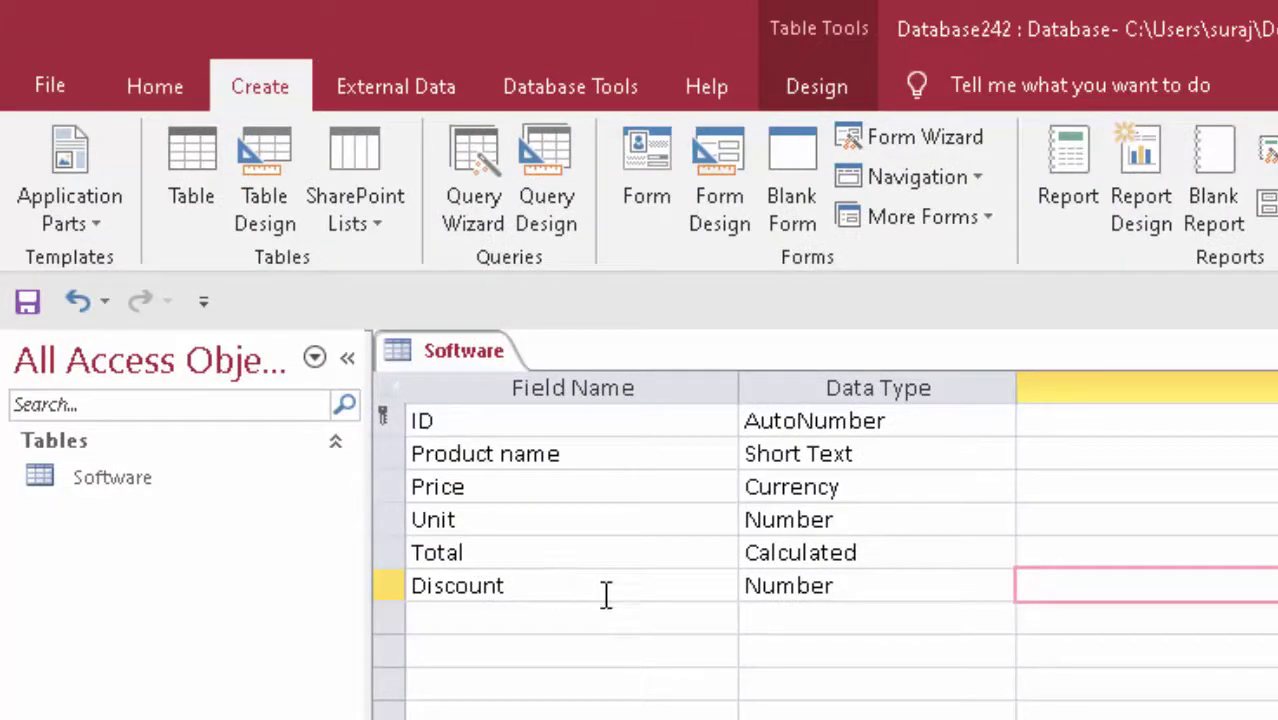
Start another new field row named Discount below it
click(543, 611)
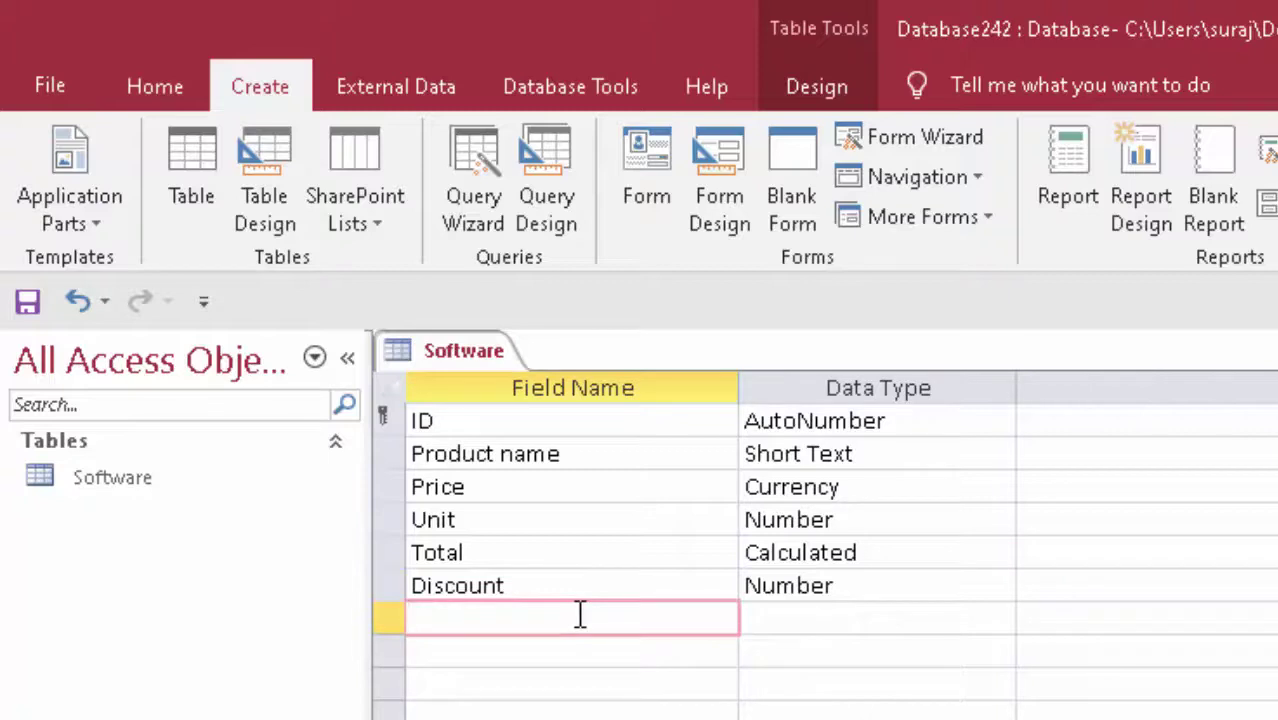
text(Dis)
text(count)
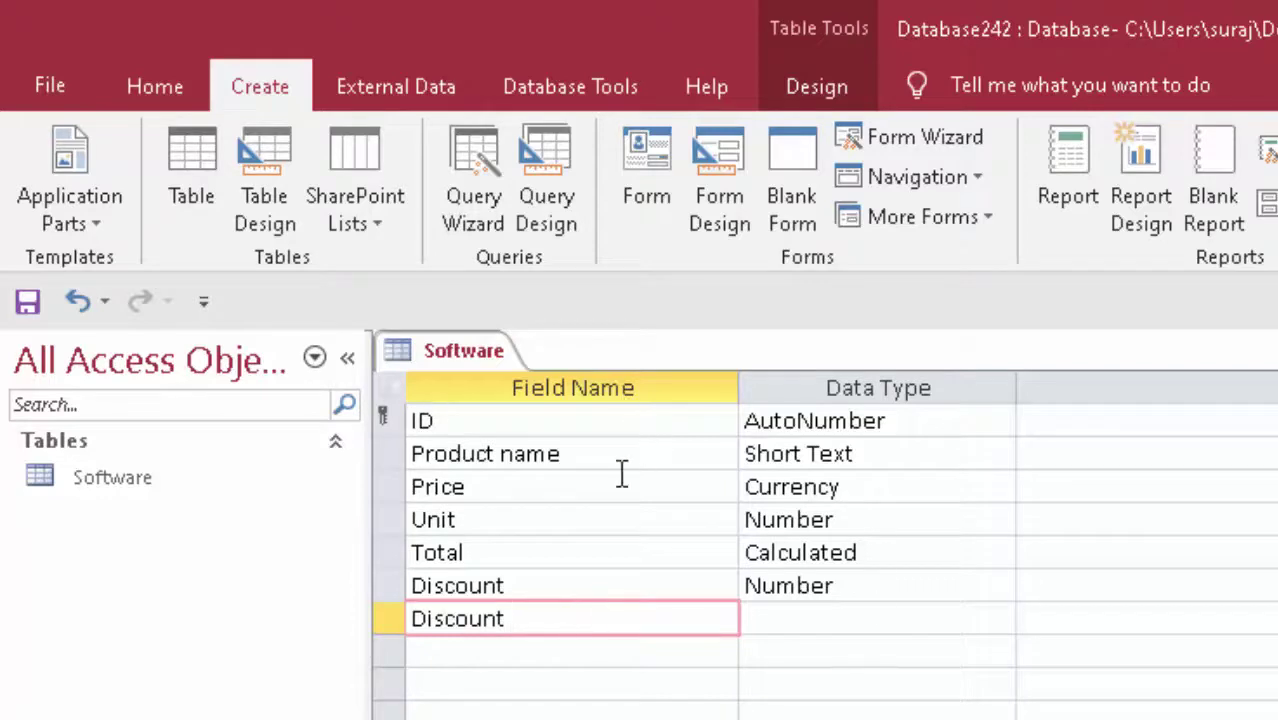
click(414, 614)
Rename the field Amount of Discount, calculated as [Total]*[Discount]
text(Amount of)
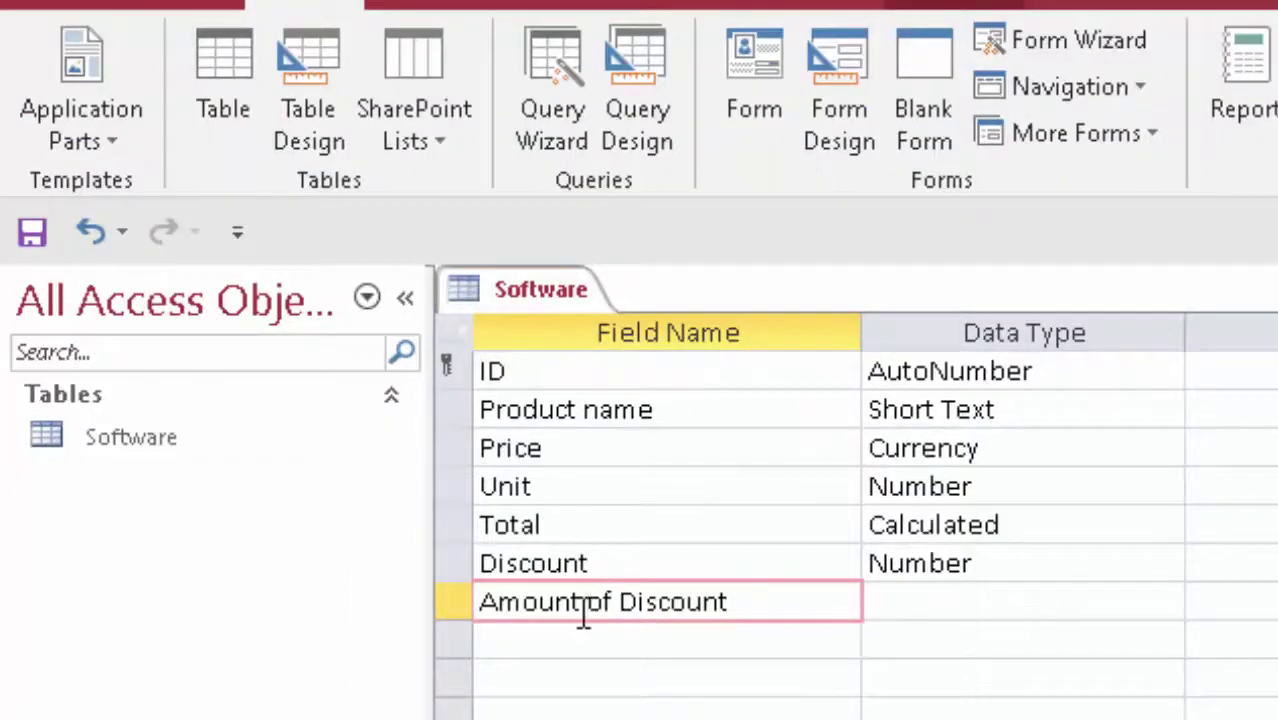
click(1038, 614)
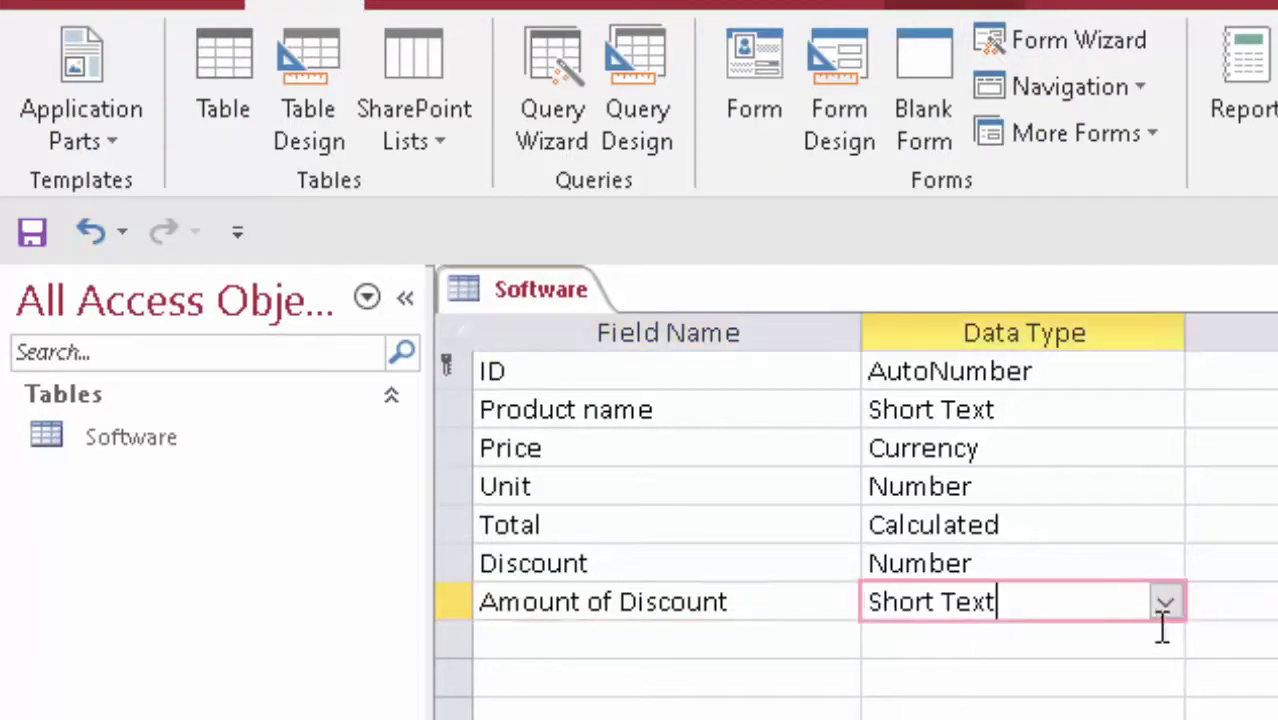
click(1164, 604)
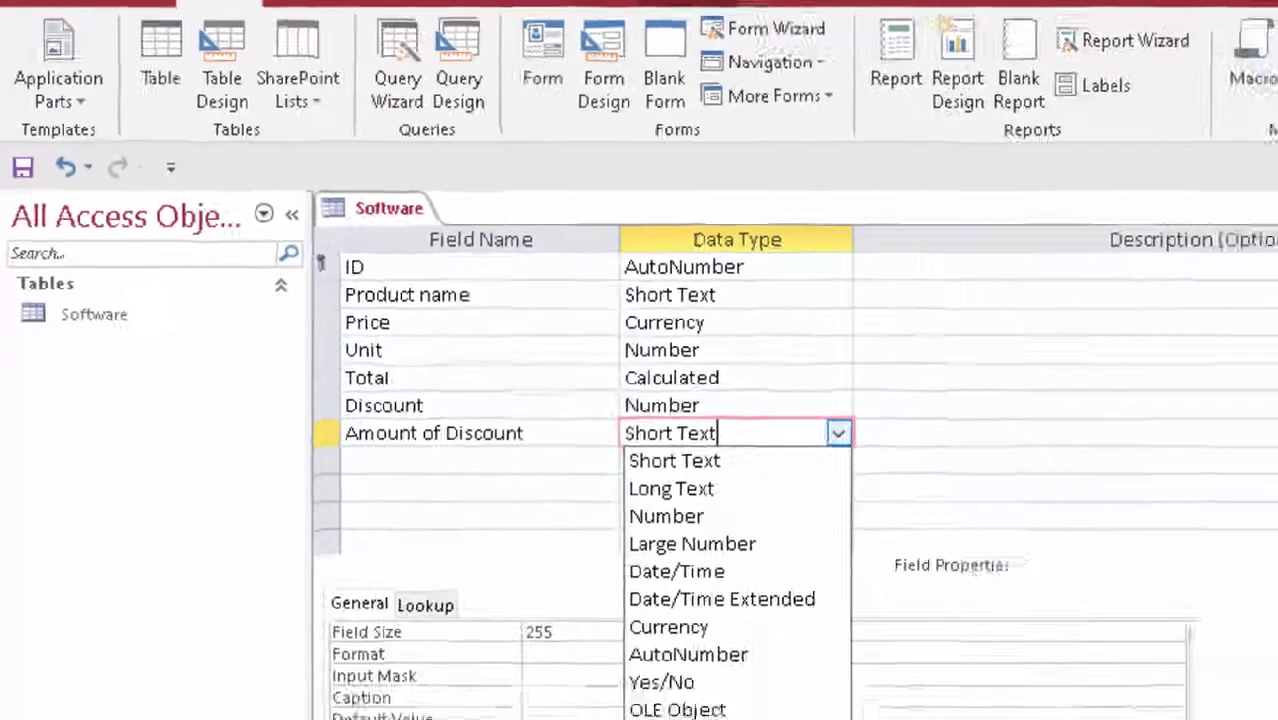
click(676, 719)
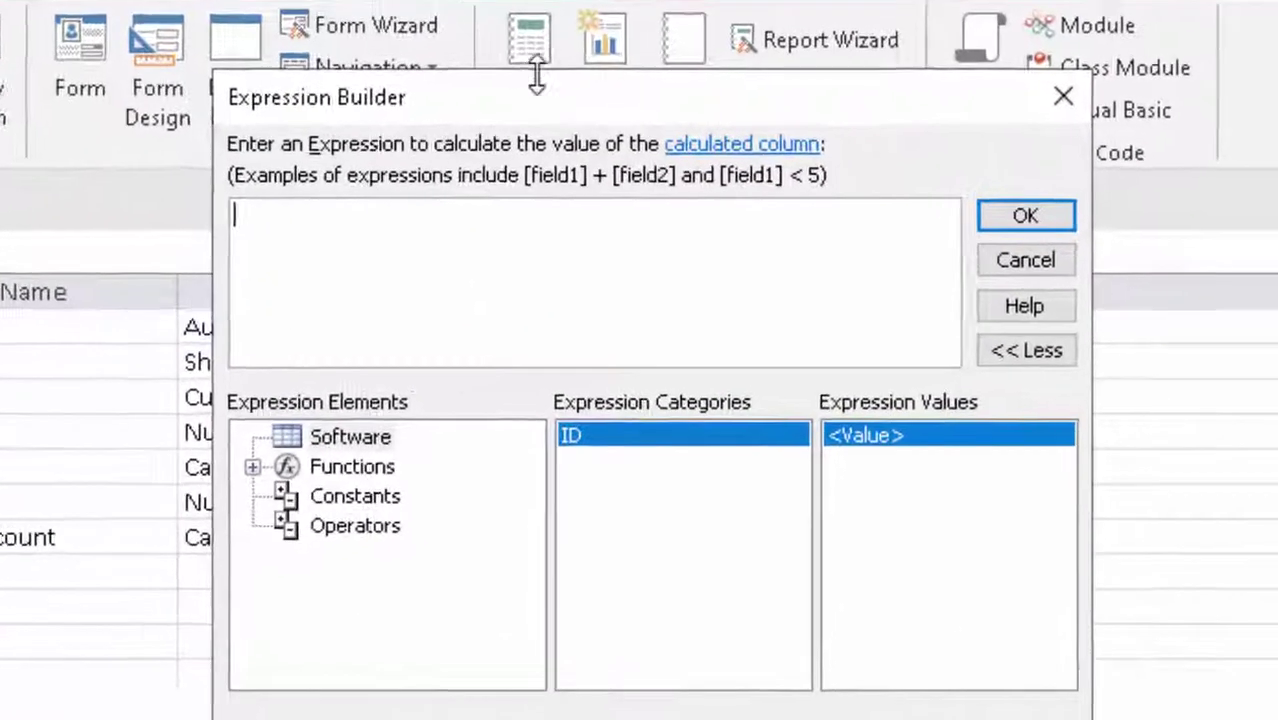
drag(537, 97, 666, 60)
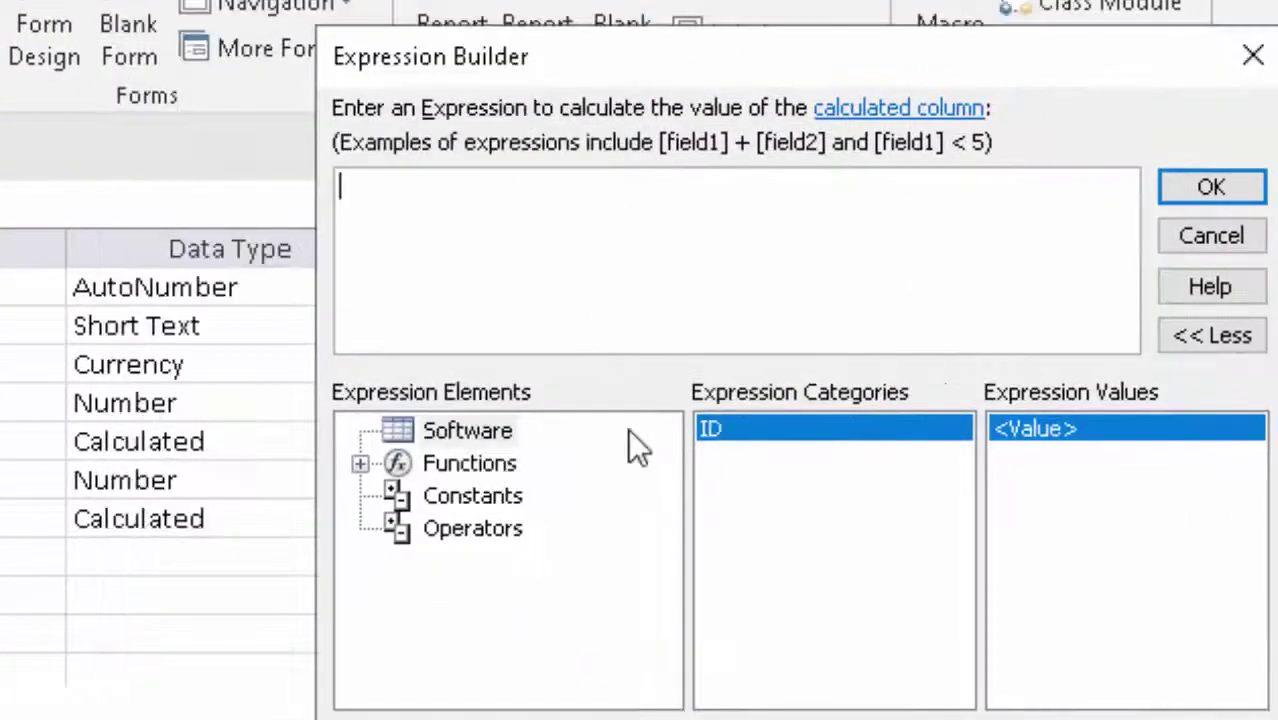
text([T)
text(otal)
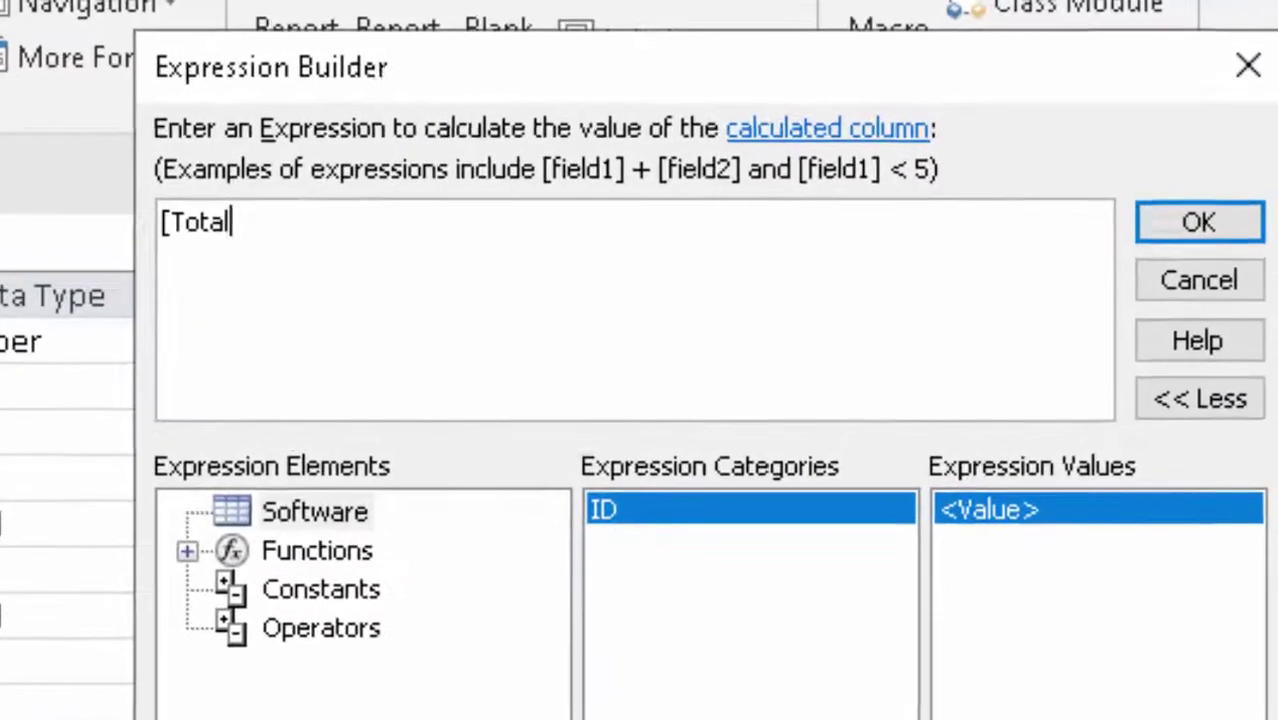
text(])
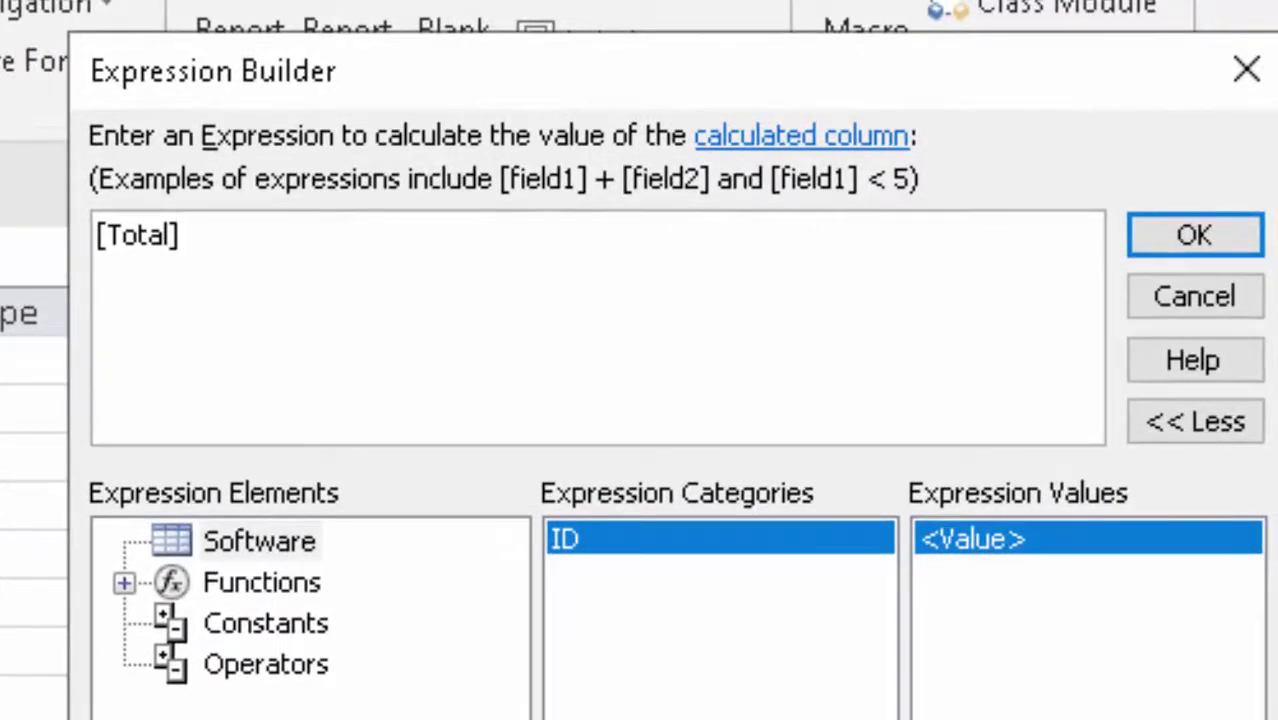
text(*)
text([)
text(Disc)
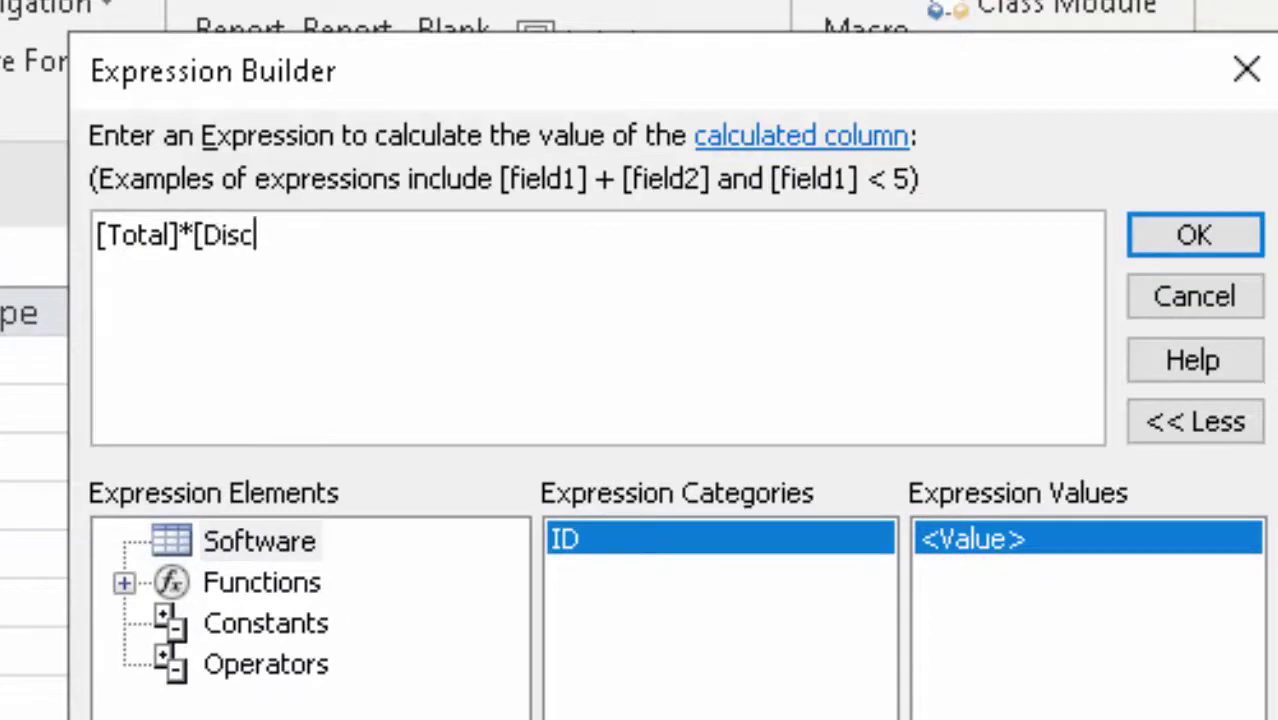
text(ount)
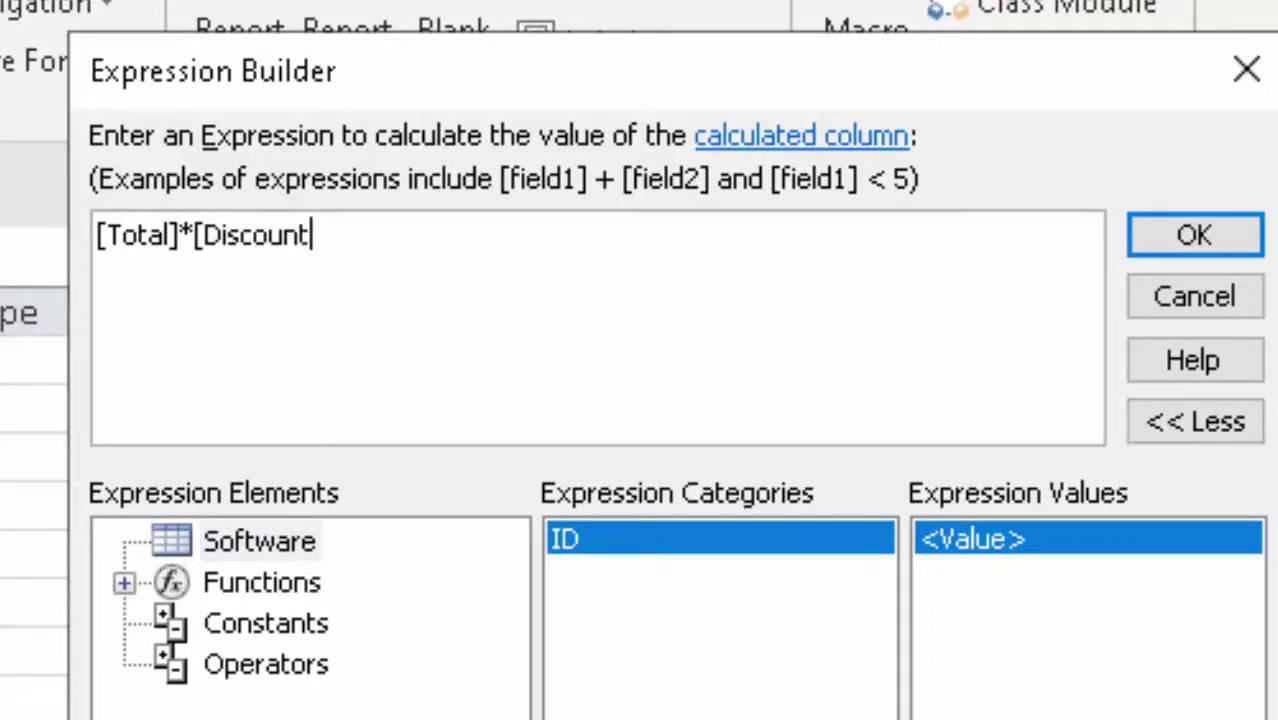
text(])
click(1195, 235)
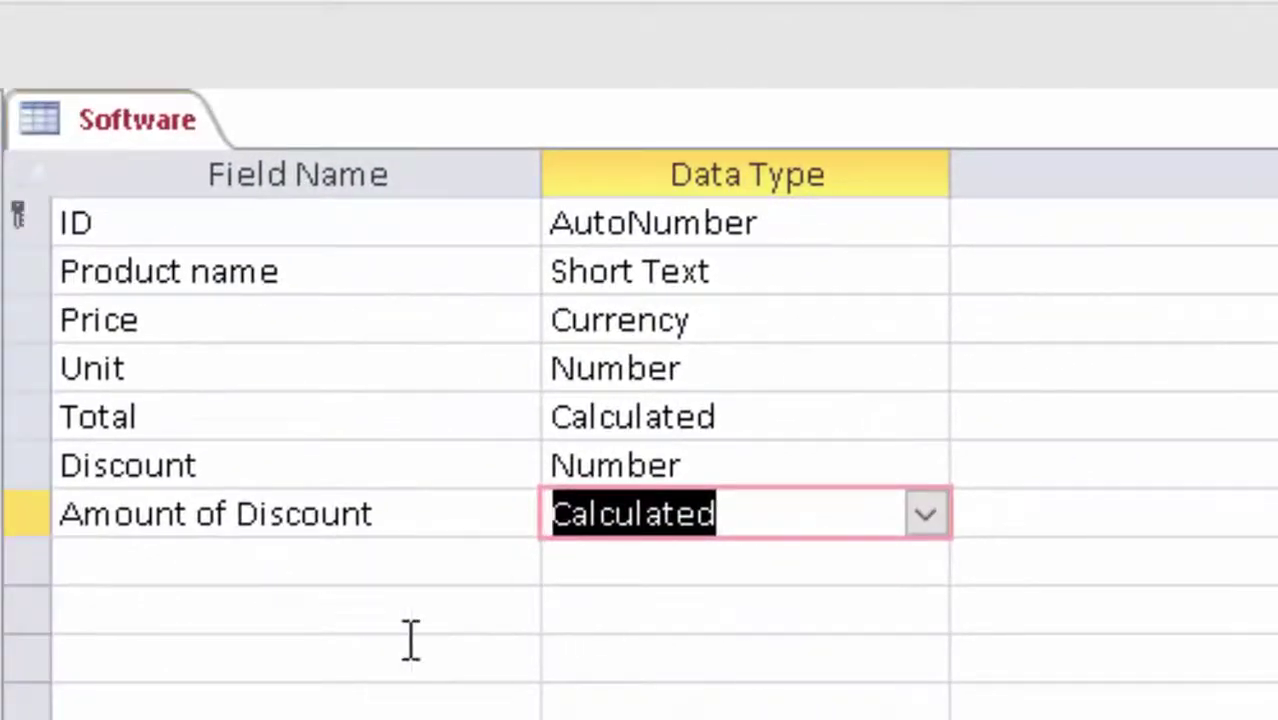
click(218, 573)
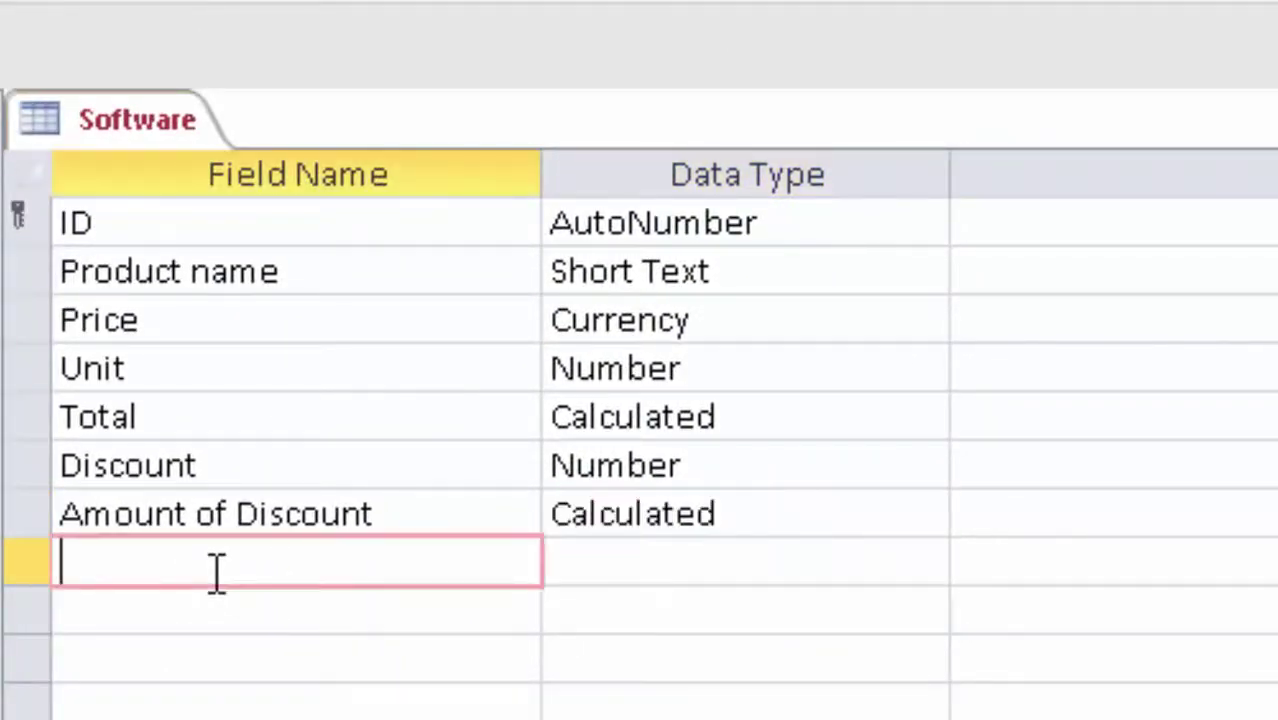
Add a calculated Final Payable field with expression [Total]-[Amount of Discount]
text(Fi)
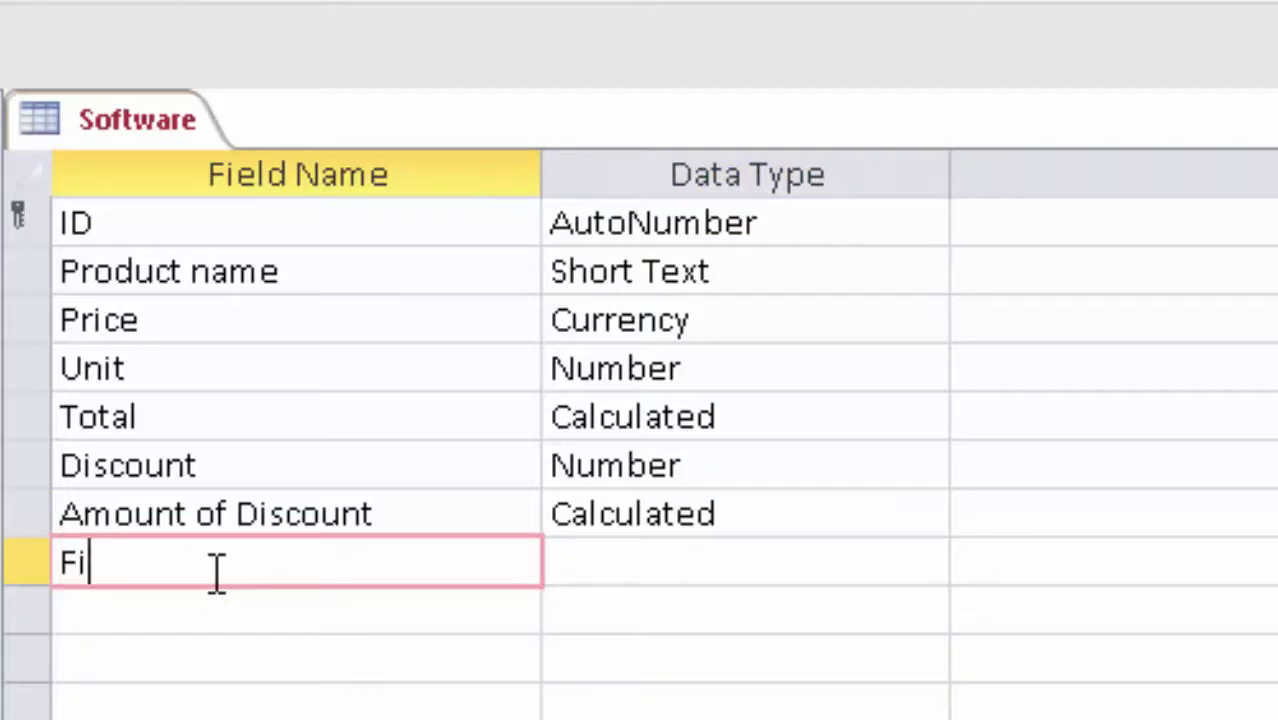
text(nal )
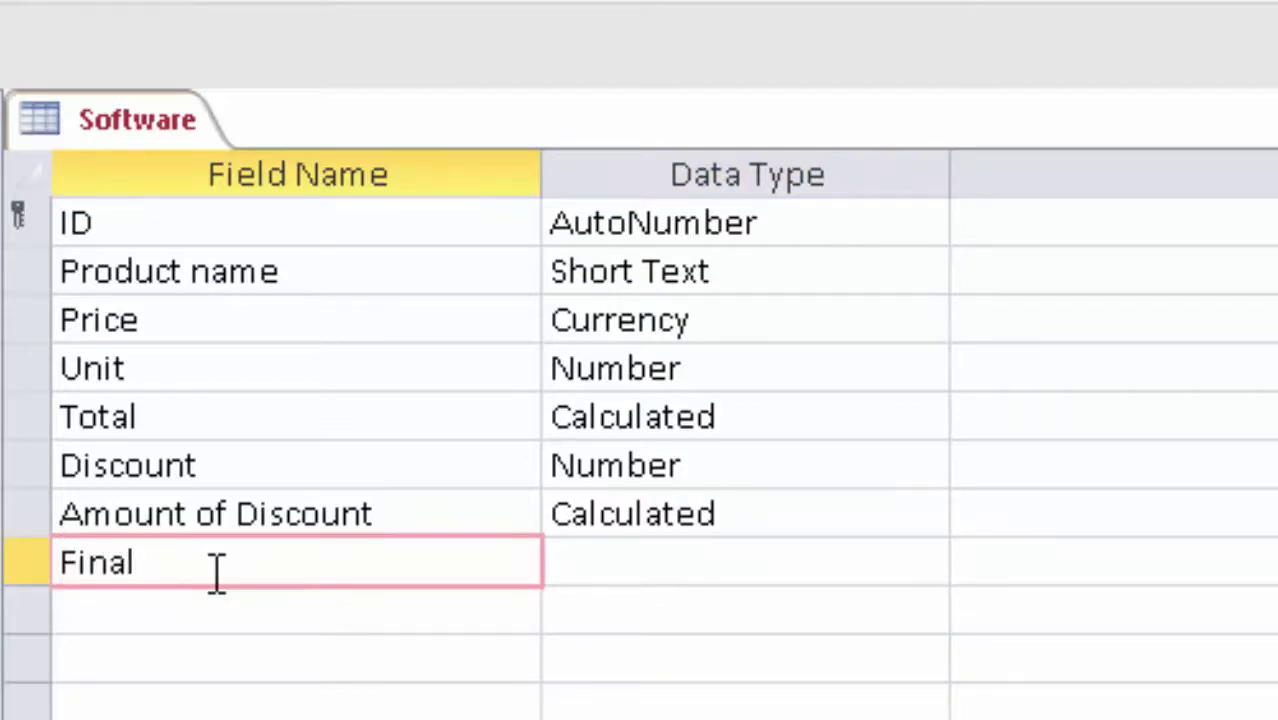
text(Paya)
text(ble)
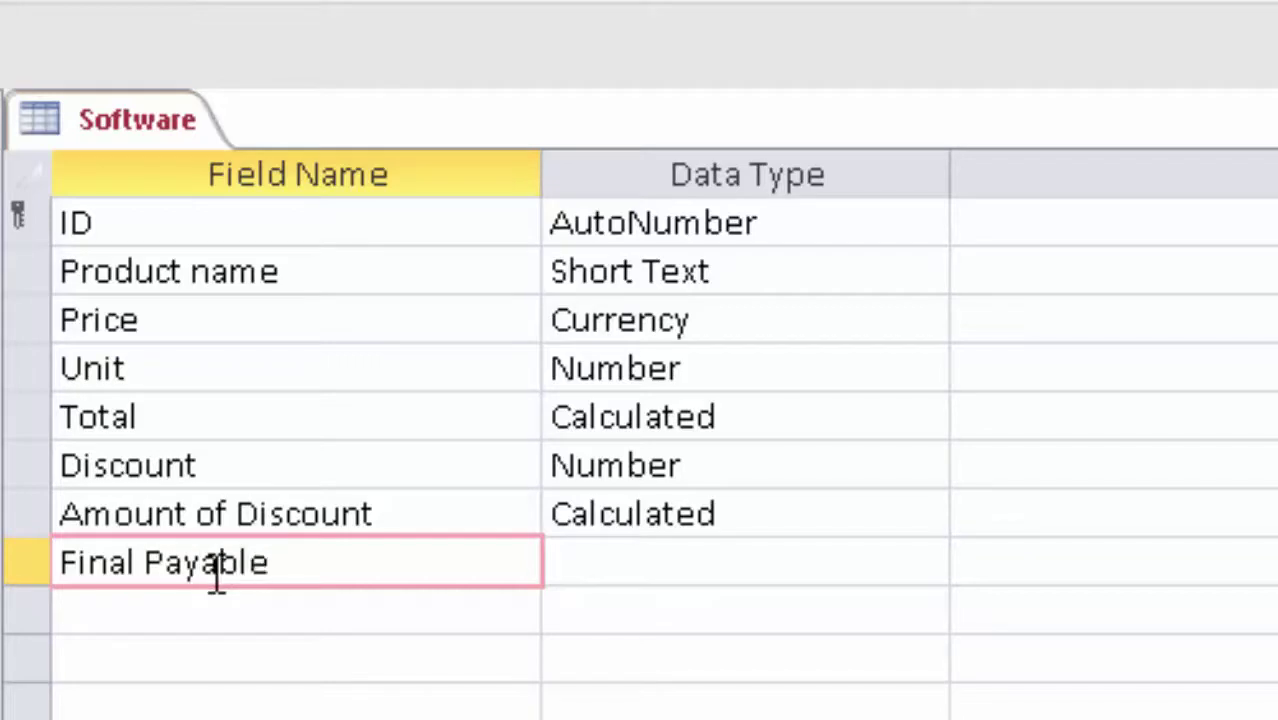
click(640, 562)
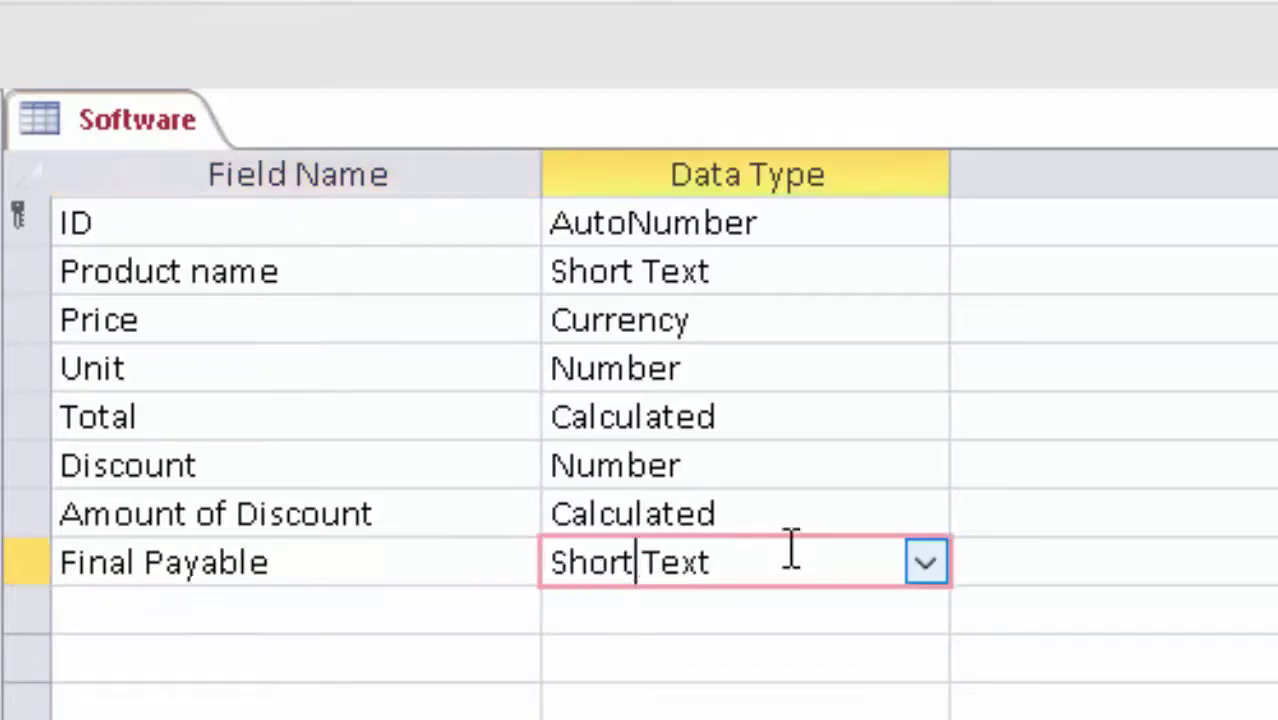
click(930, 565)
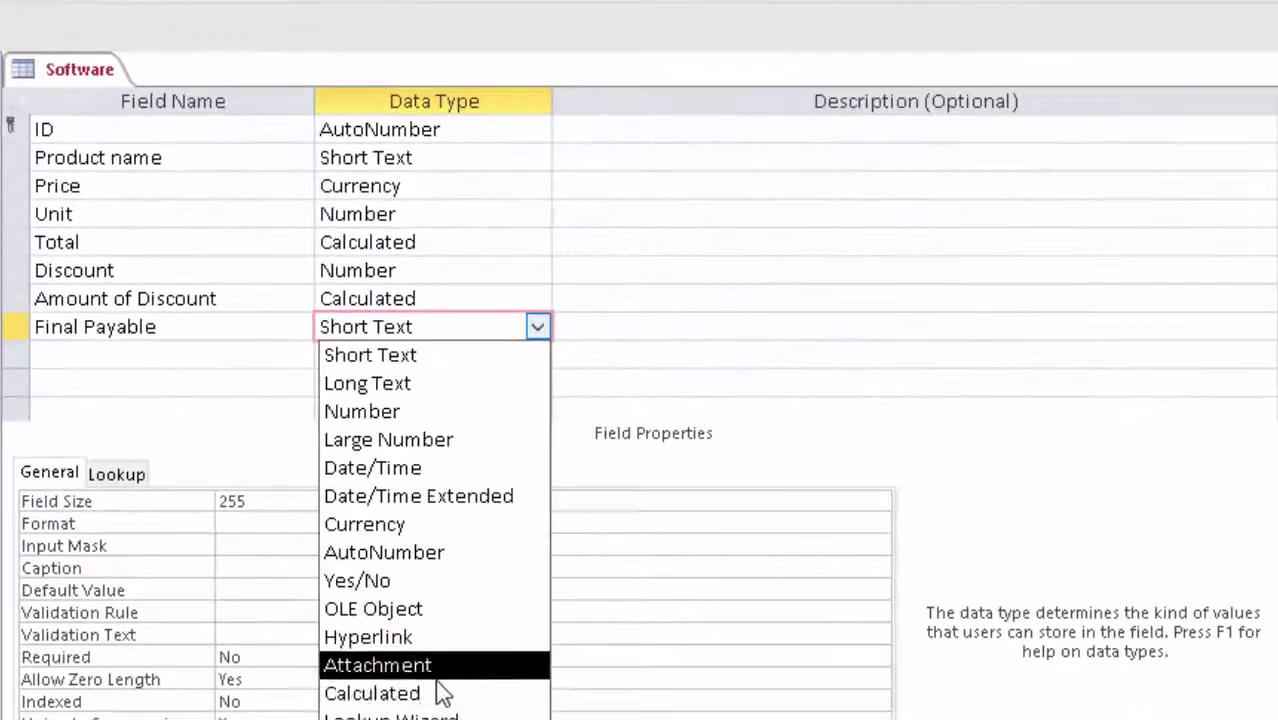
click(443, 693)
text([Tota)
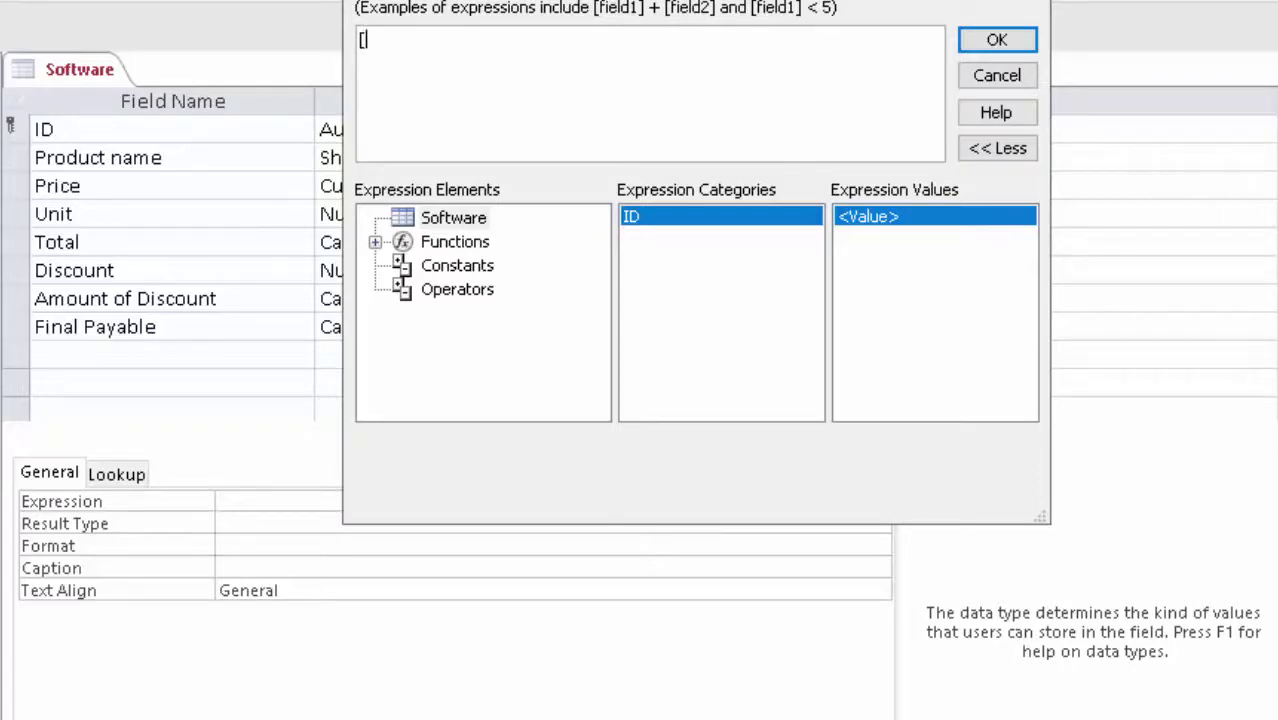
text(l)
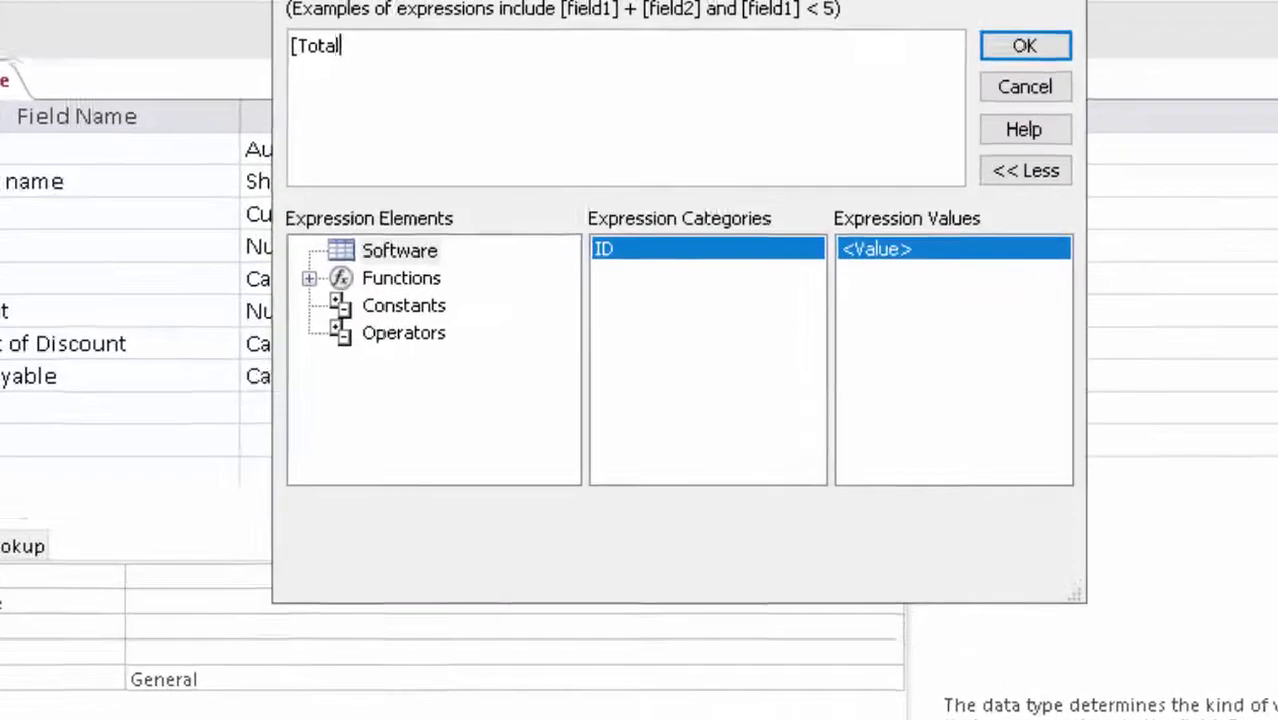
text(]-[Am)
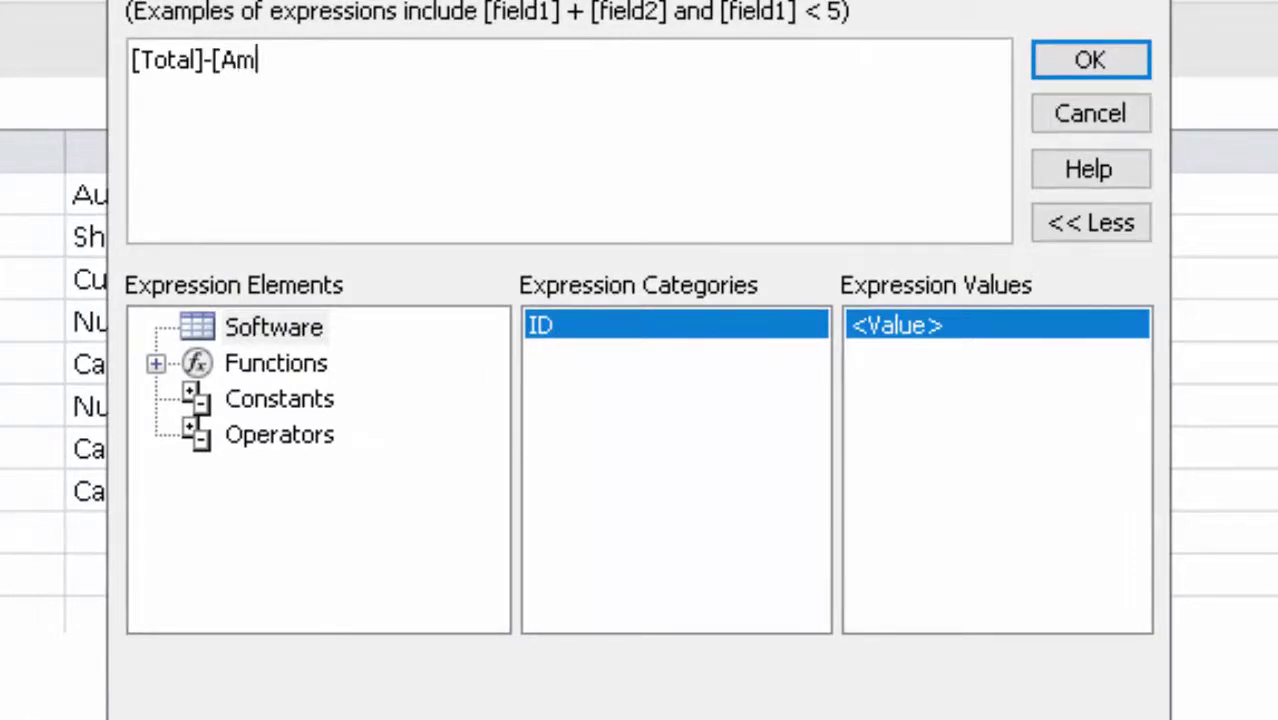
text(ount of)
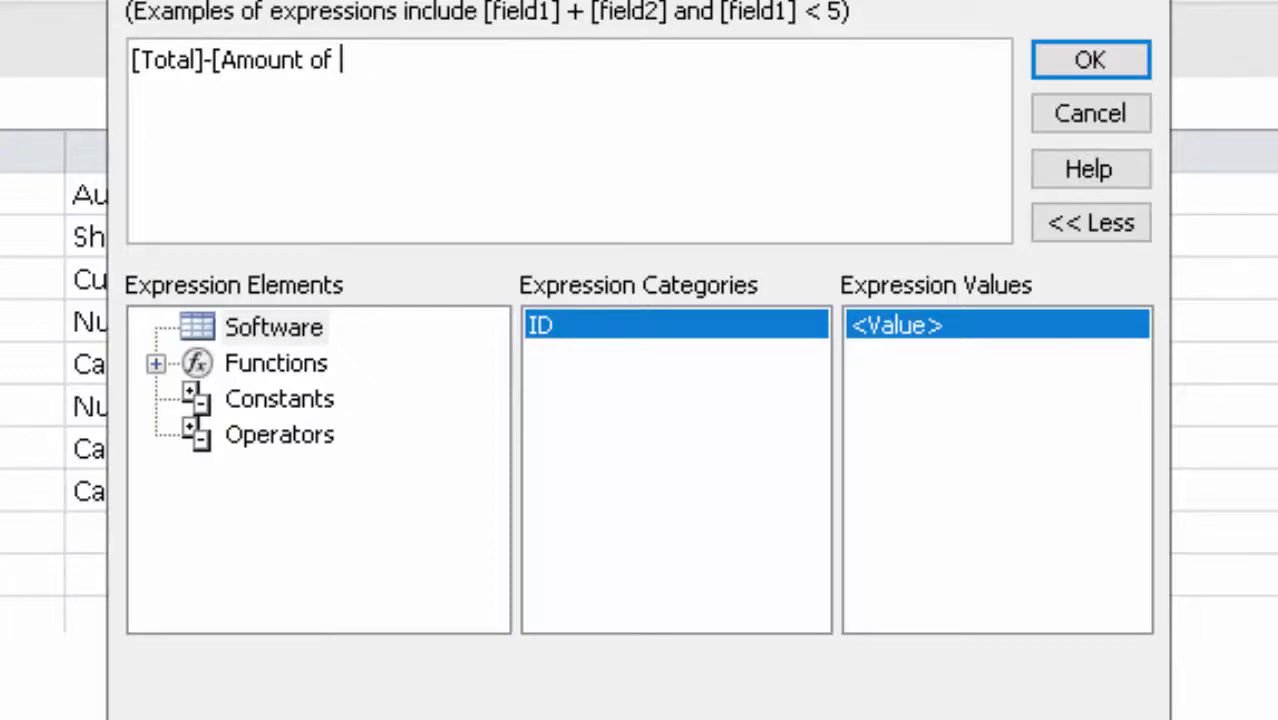
text(scount)
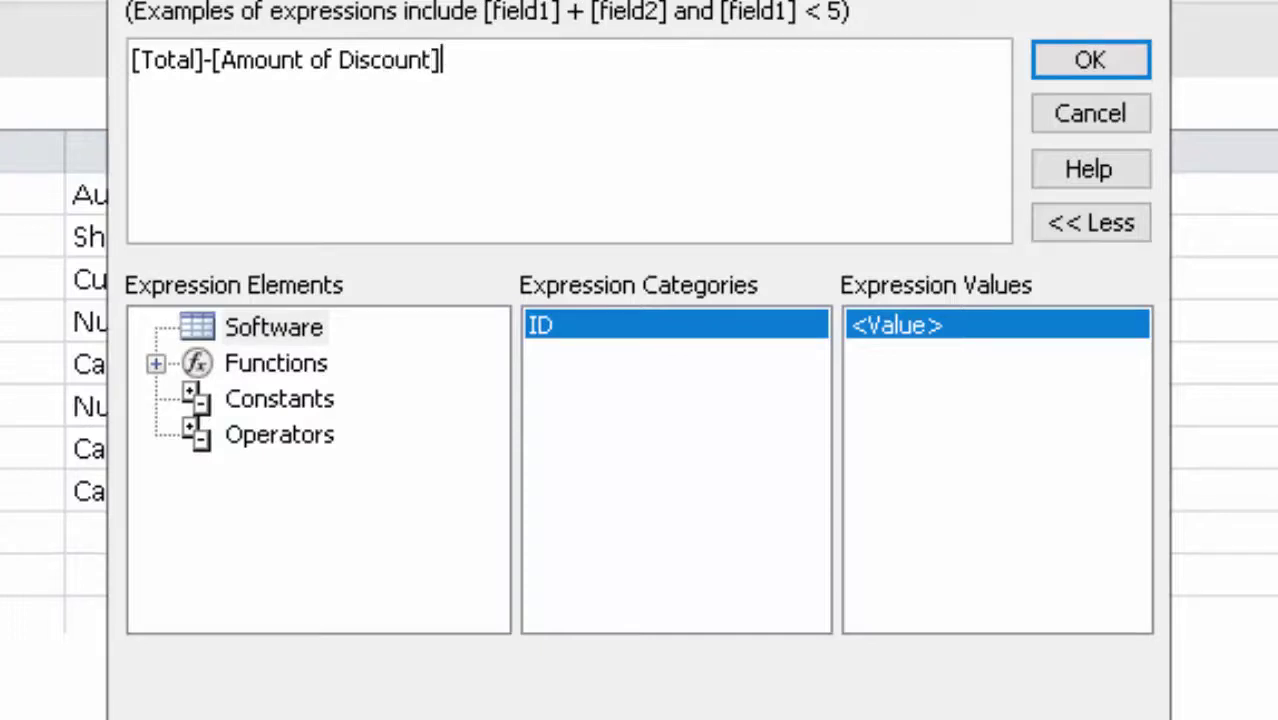
click(1058, 45)
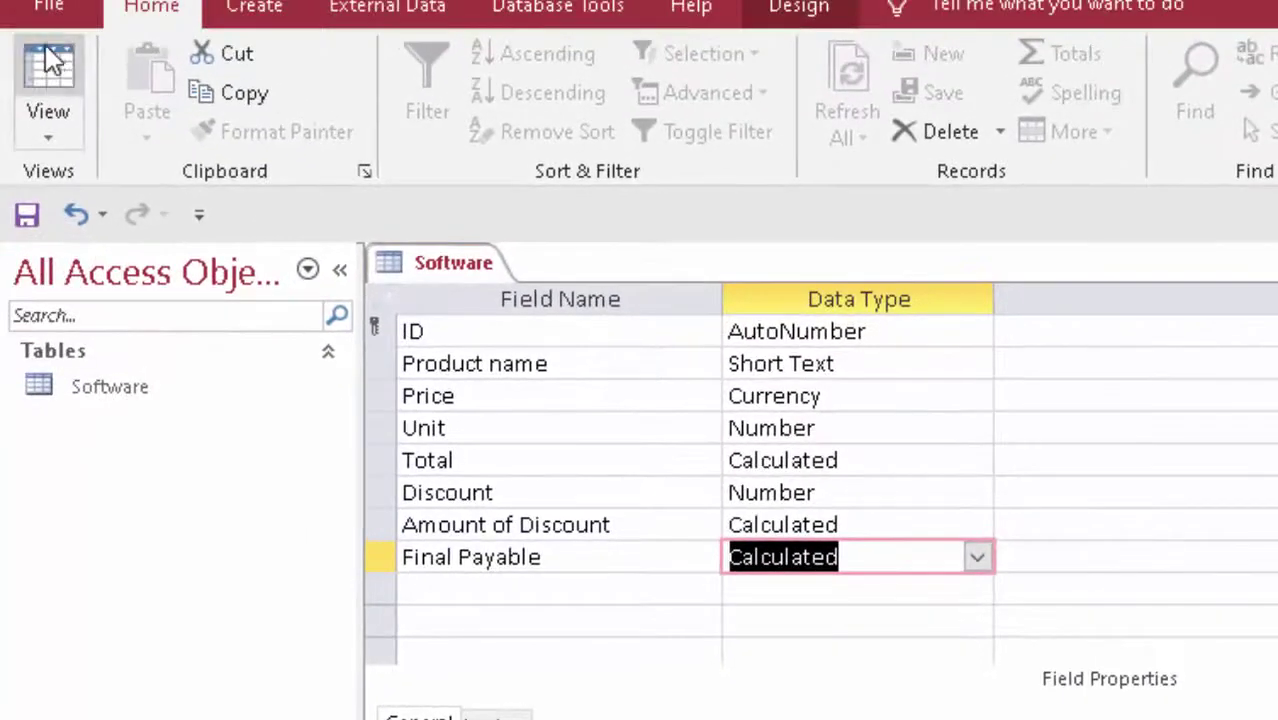
Save the table in Datasheet View and widen the Product name and Amount of Discount columns
click(50, 70)
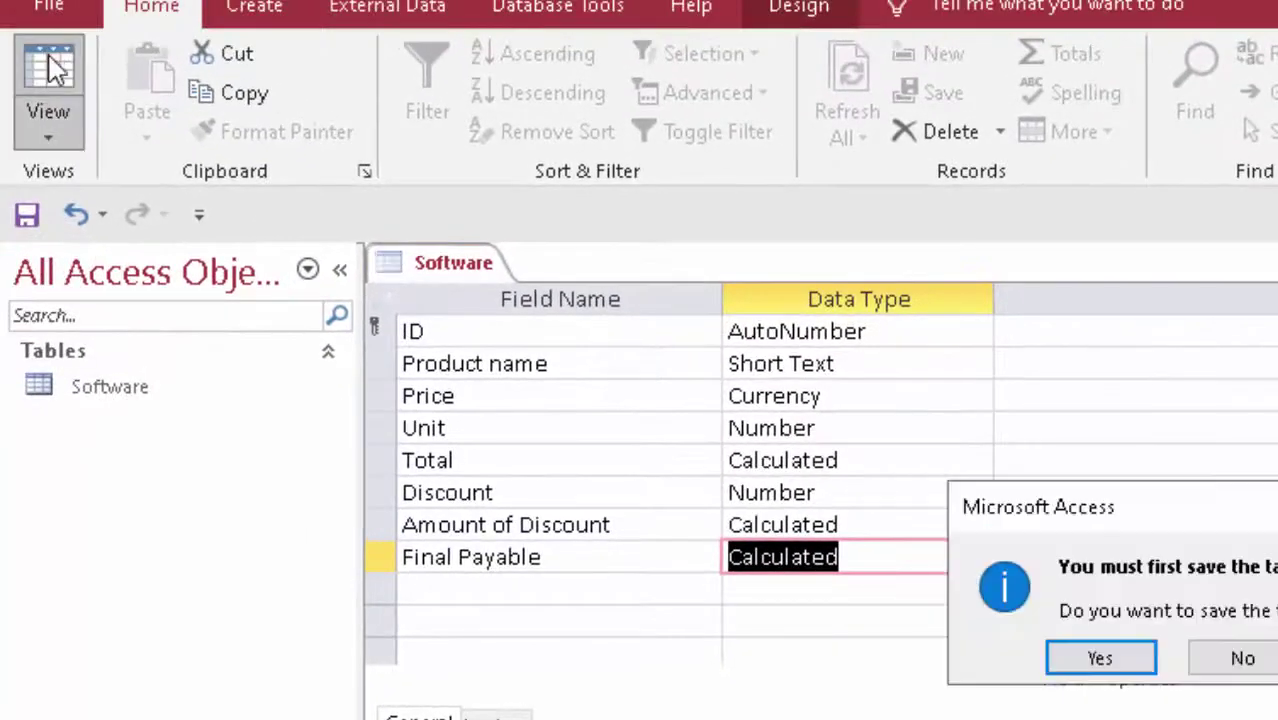
click(1110, 657)
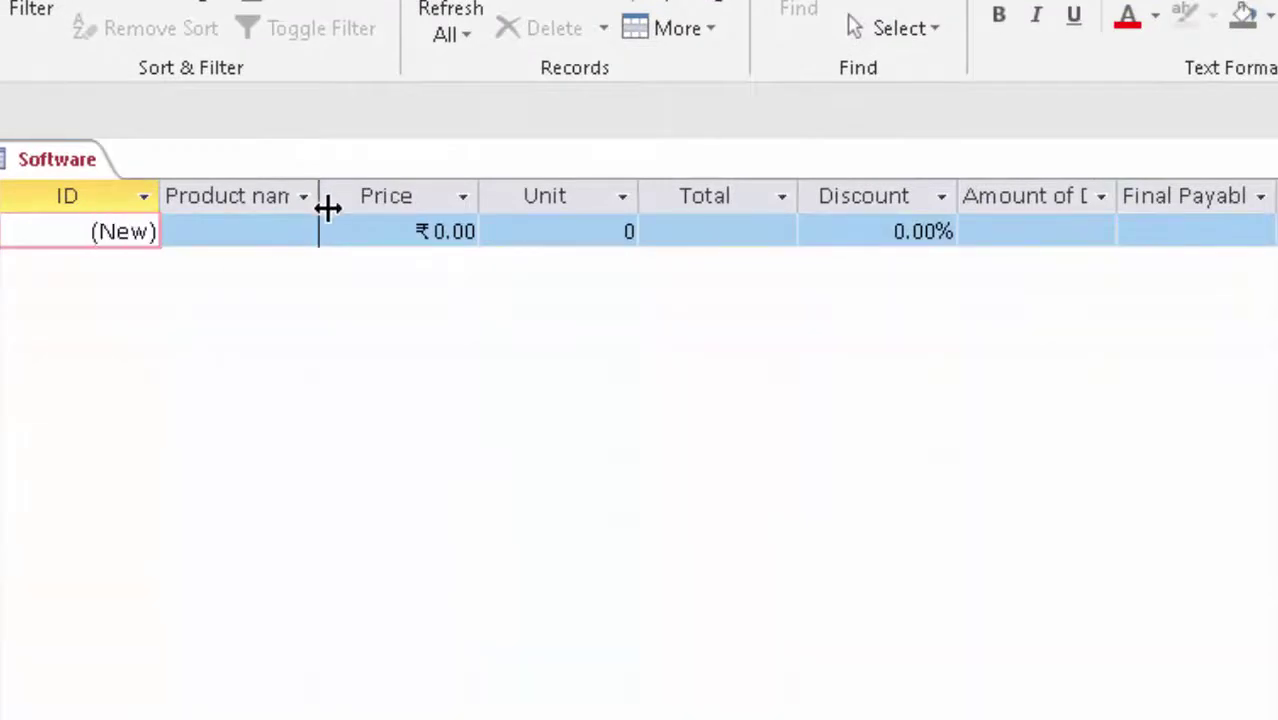
drag(328, 207, 368, 272)
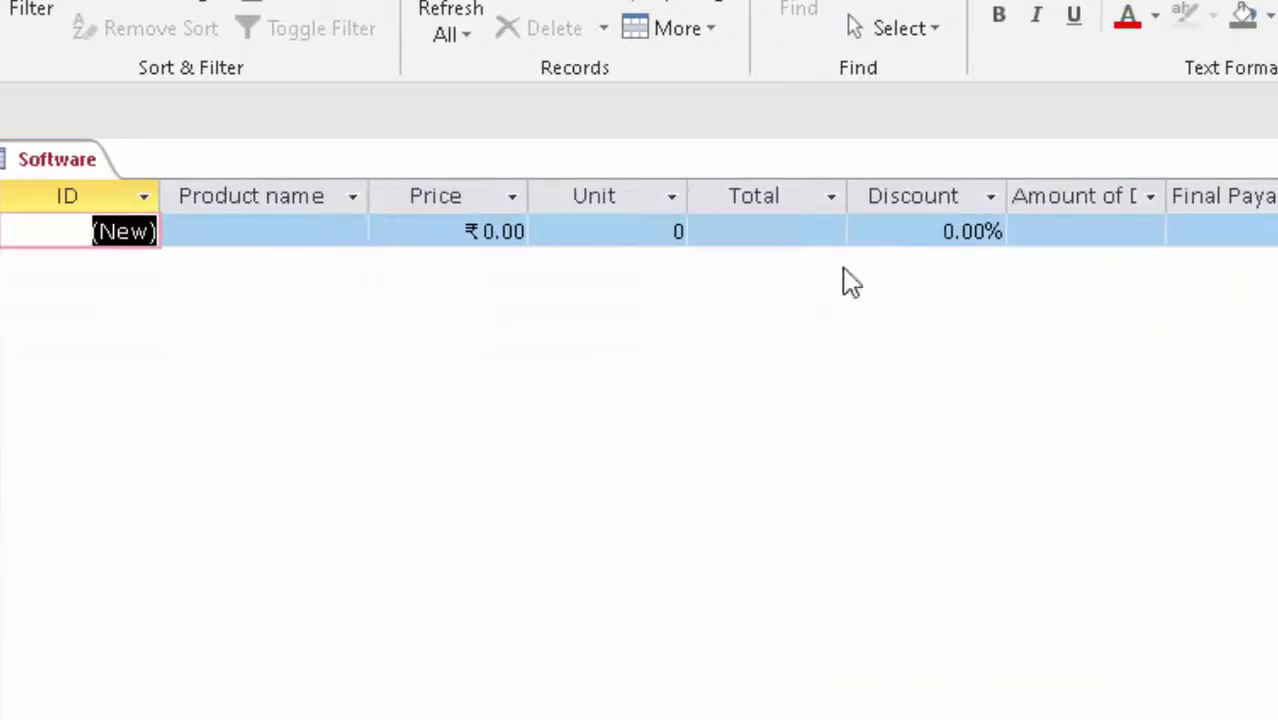
drag(1166, 194, 1207, 240)
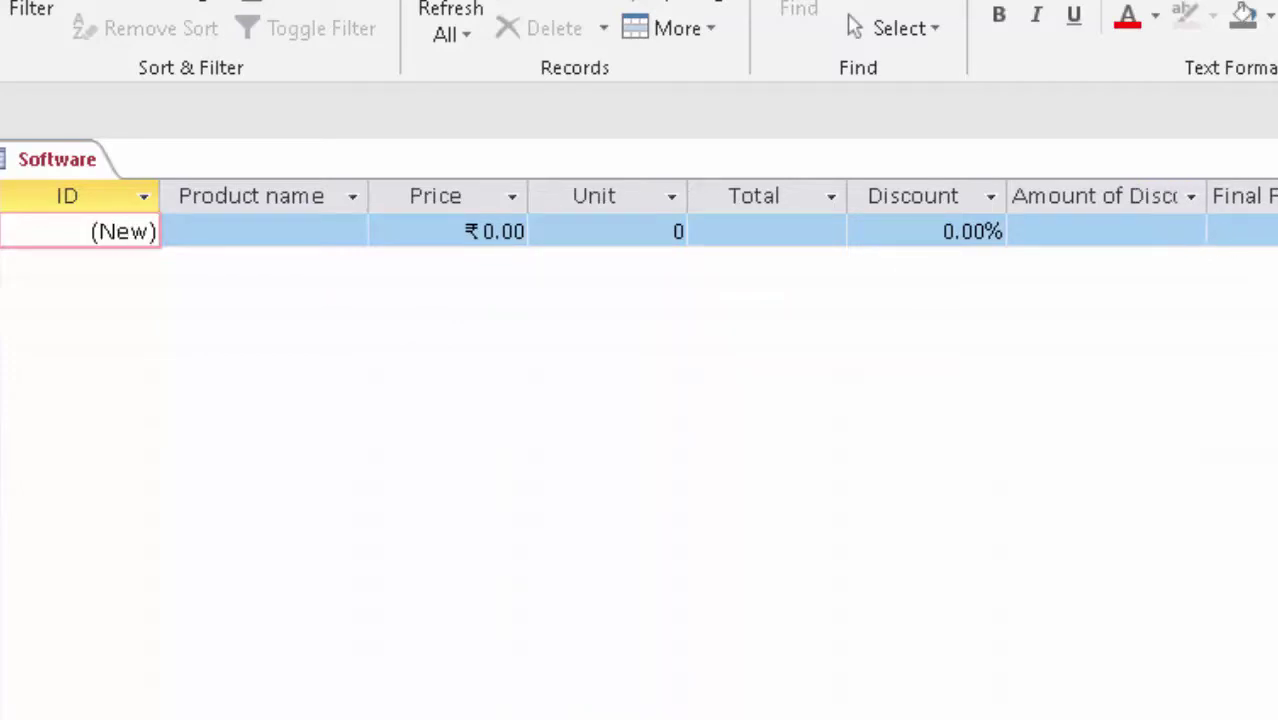
Enter a Keyboard record: price 200, 60 units, 2% discount
click(270, 226)
text(K)
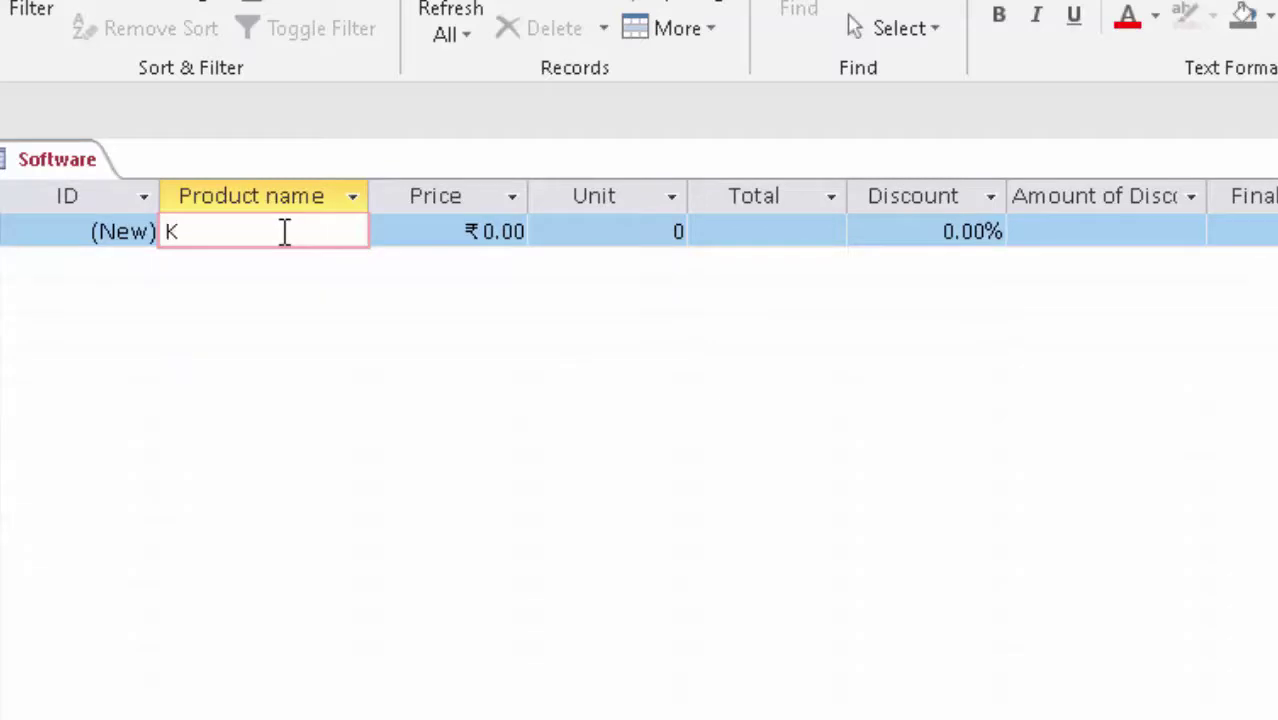
text(eybo)
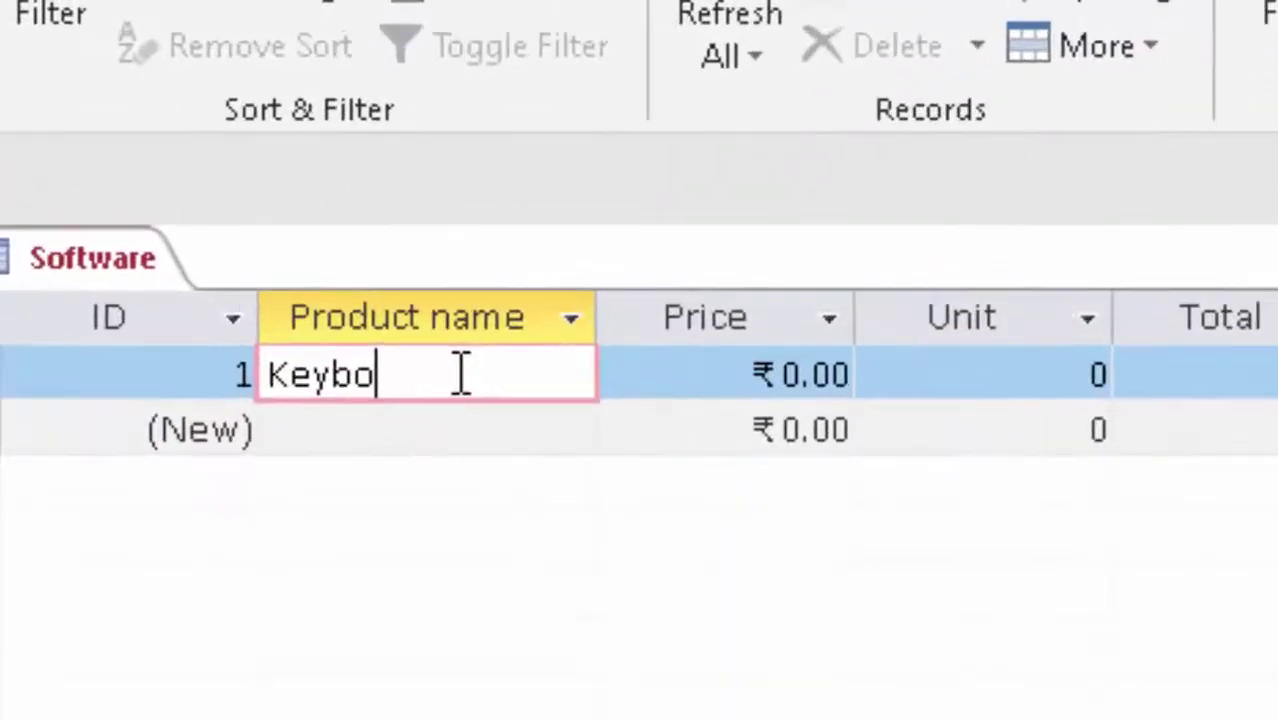
text(ard)
key(Tab)
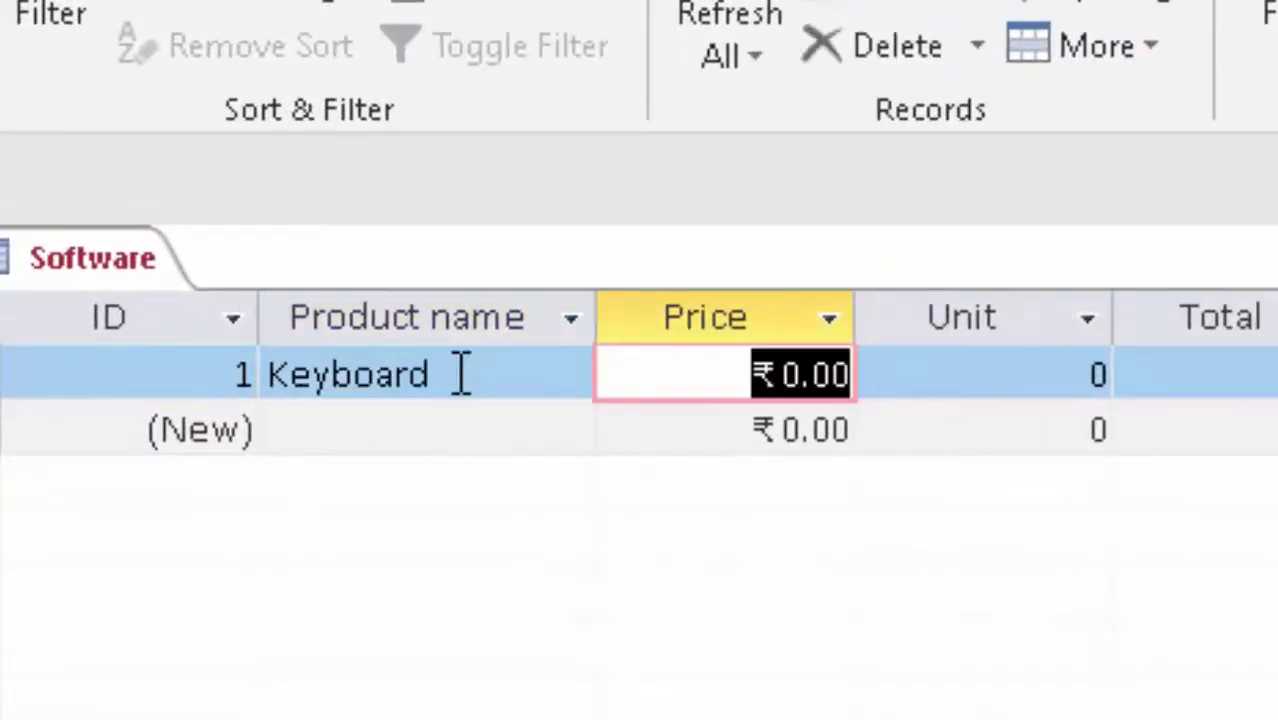
text(200)
key(Tab)
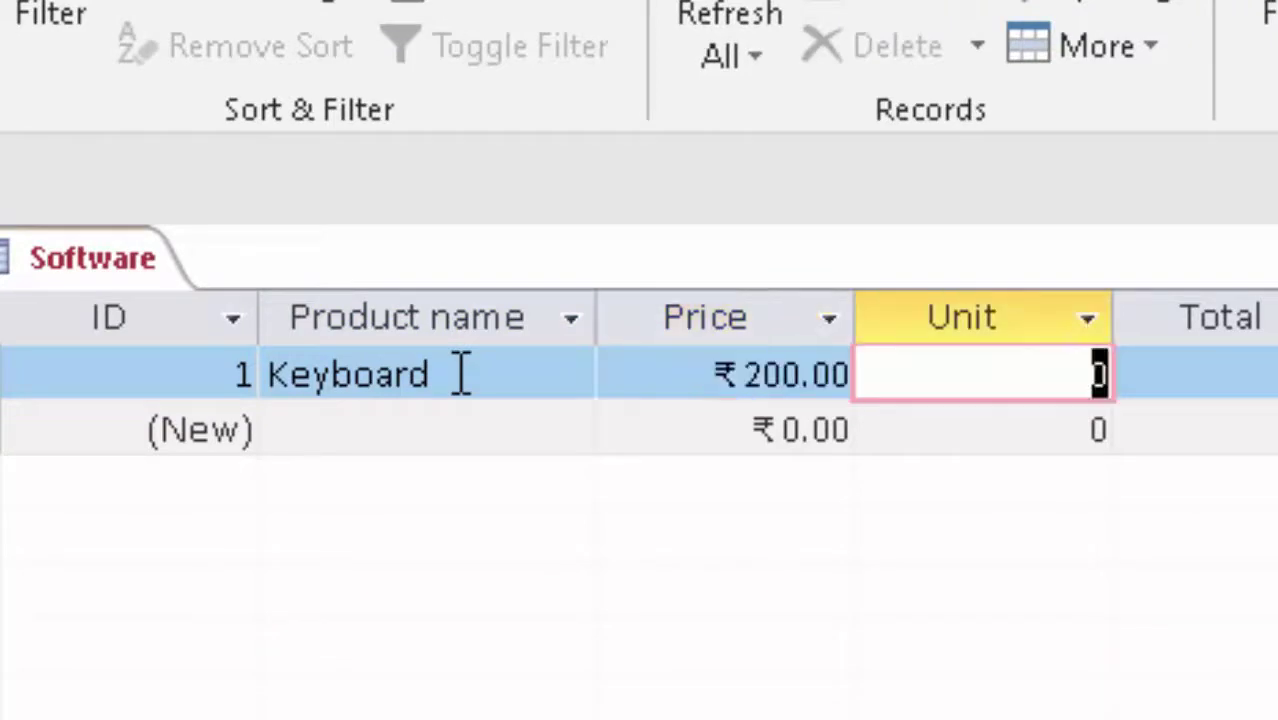
text(60)
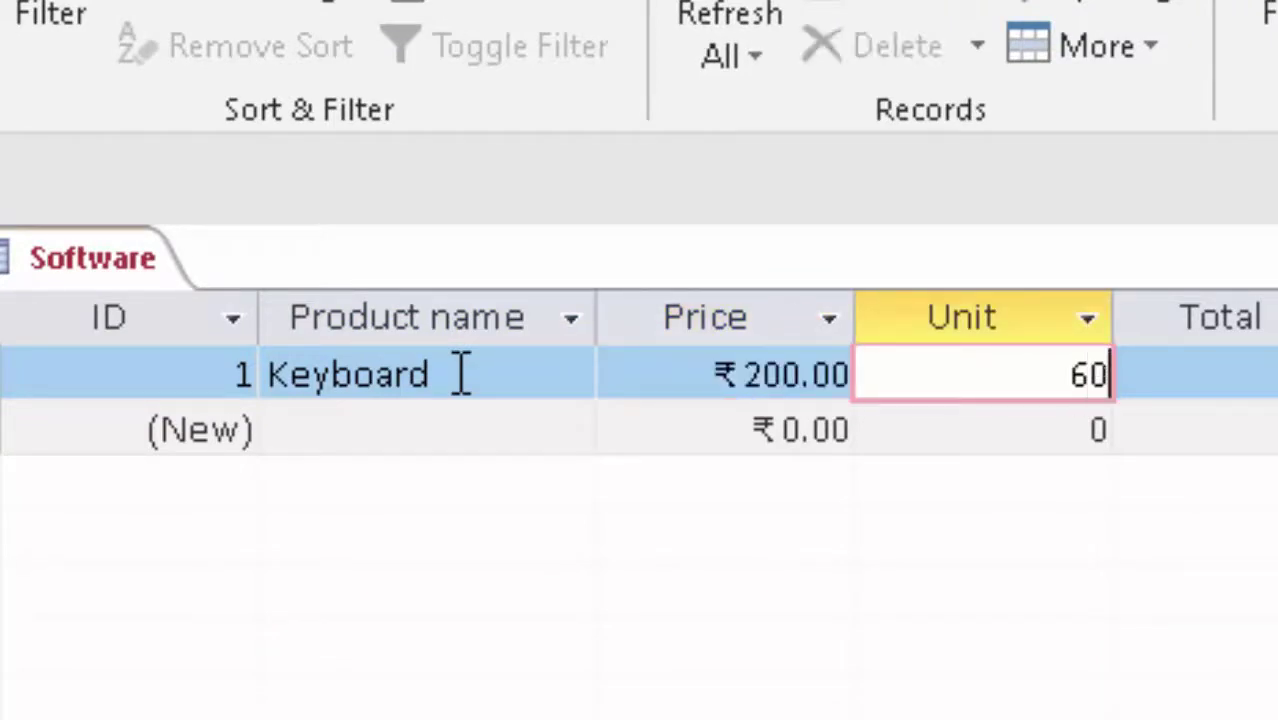
key(Tab)
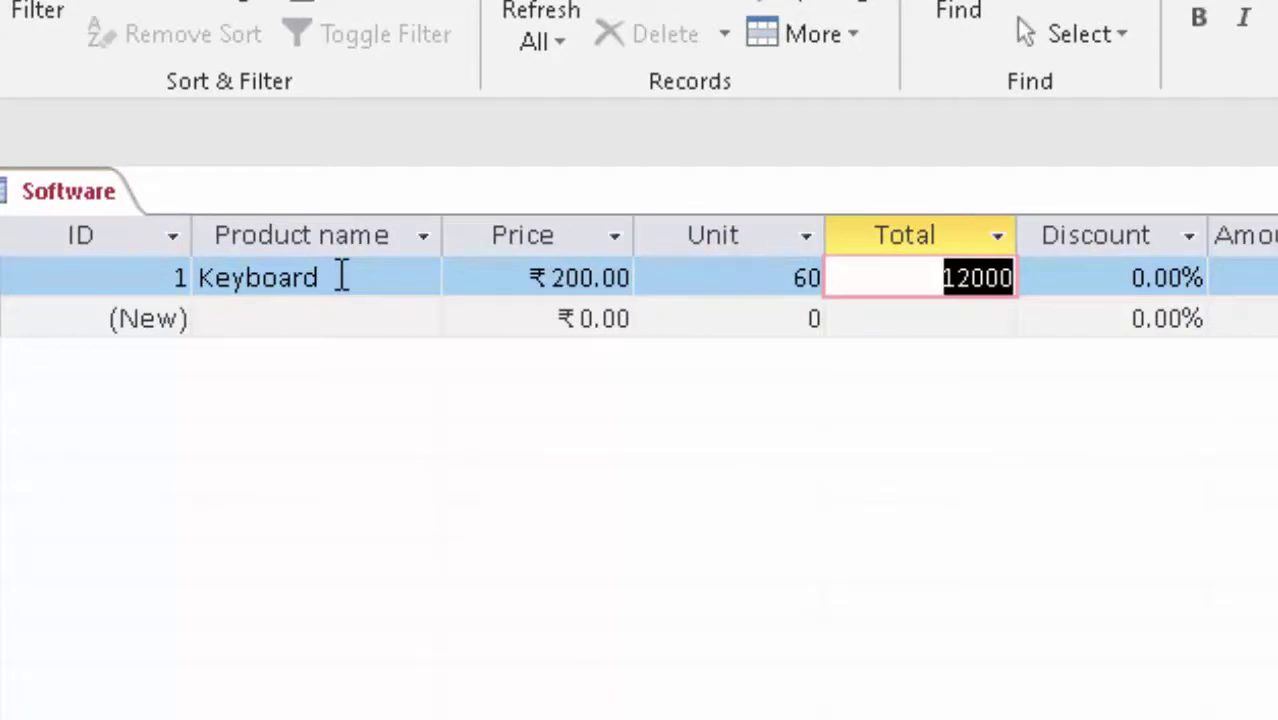
key(Tab)
key(Home)
key(Delete)
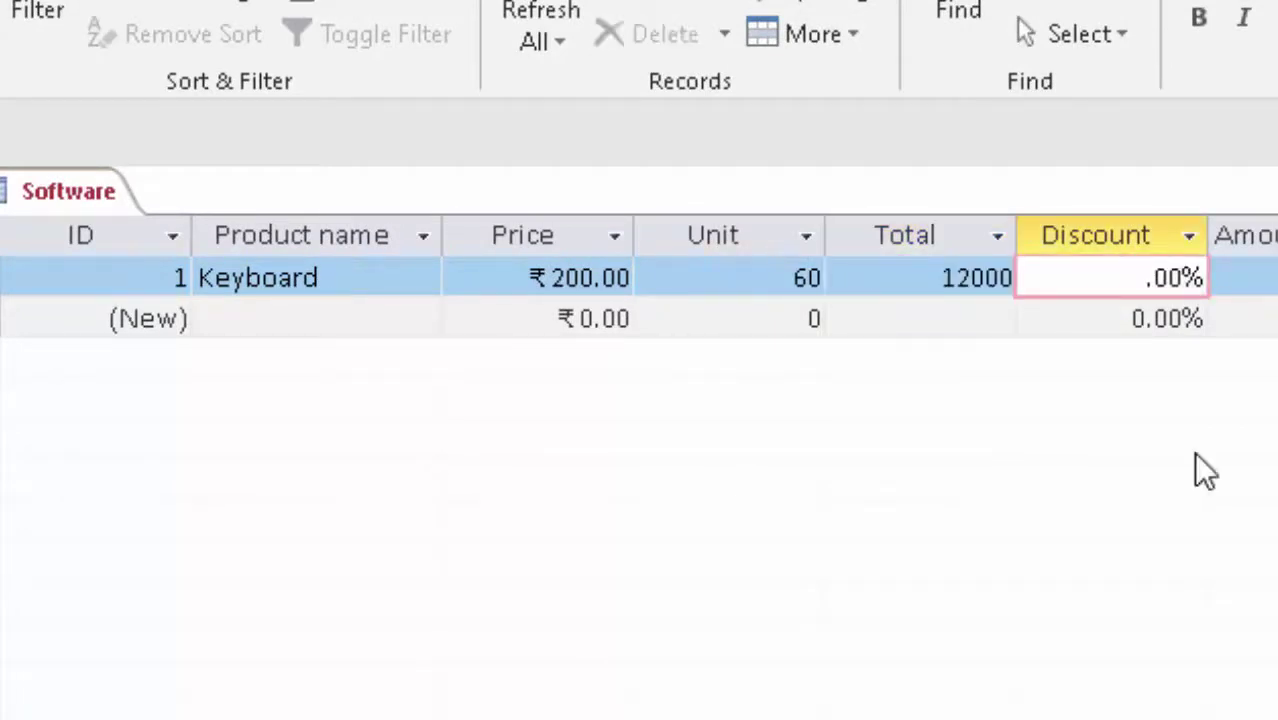
text(2)
key(Tab)
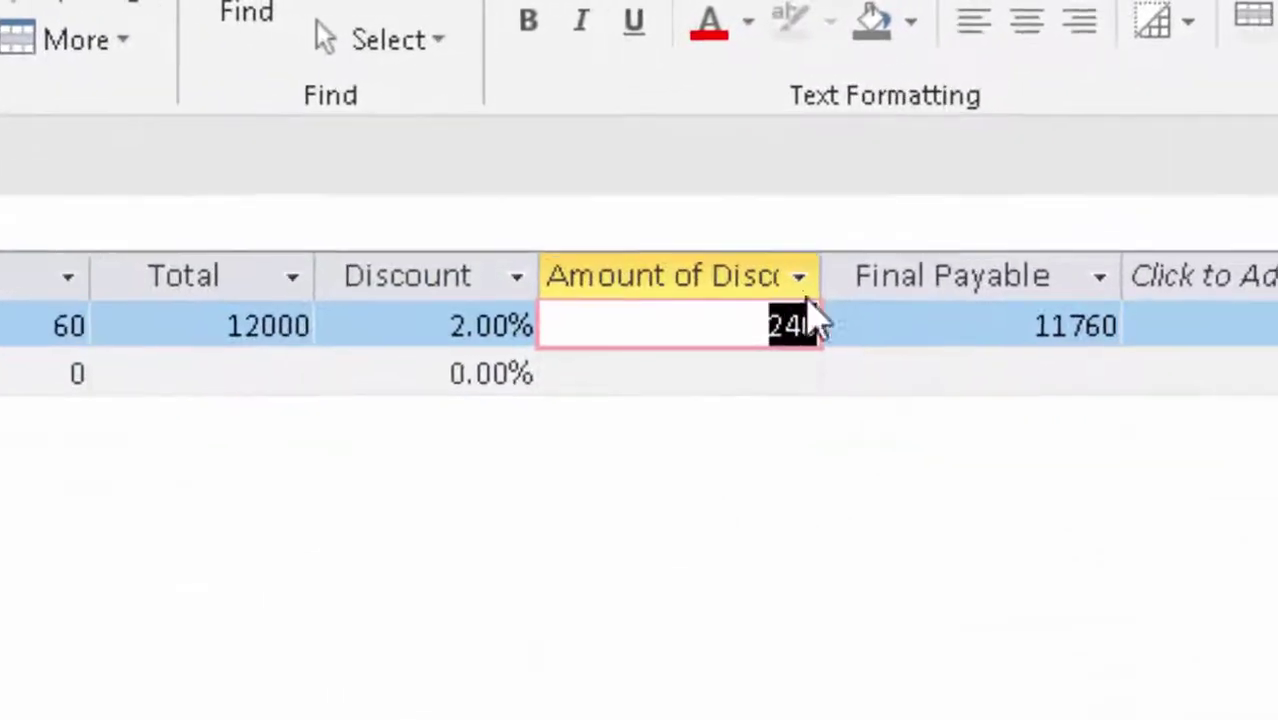
Widen the Amount of Discount column to show its full header
click(1131, 219)
drag(881, 350, 868, 350)
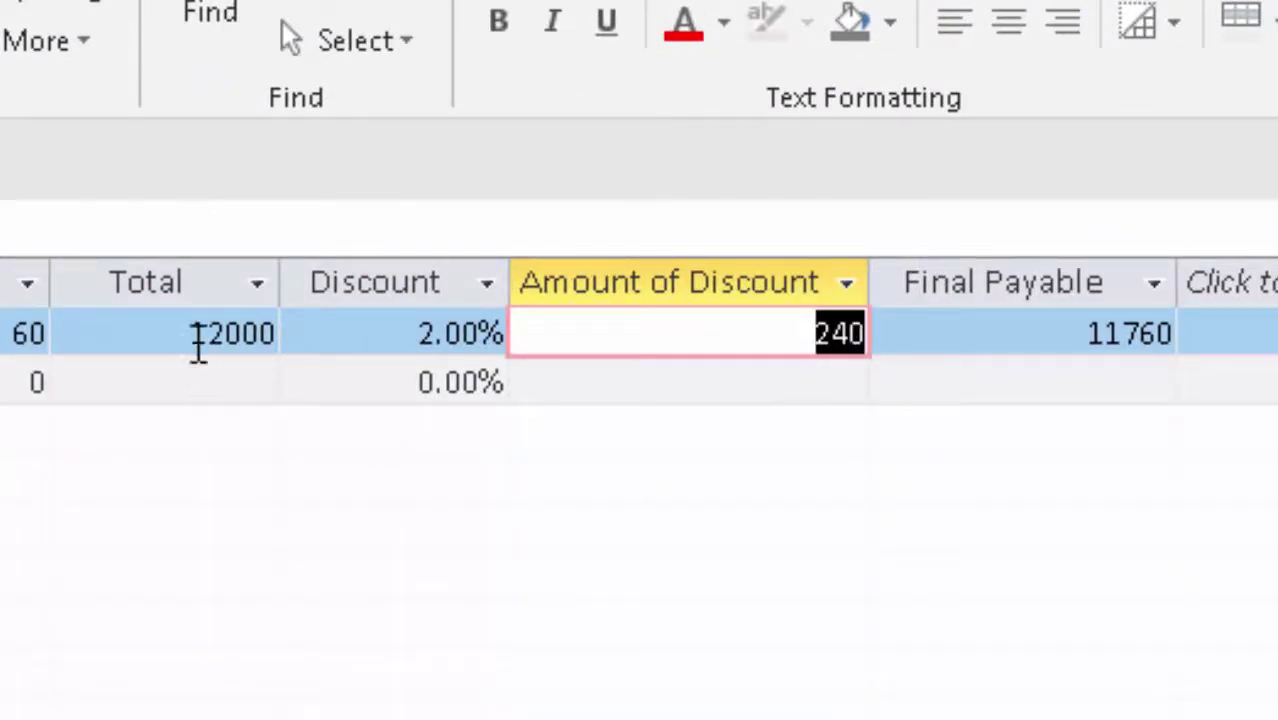
drag(188, 336, 294, 368)
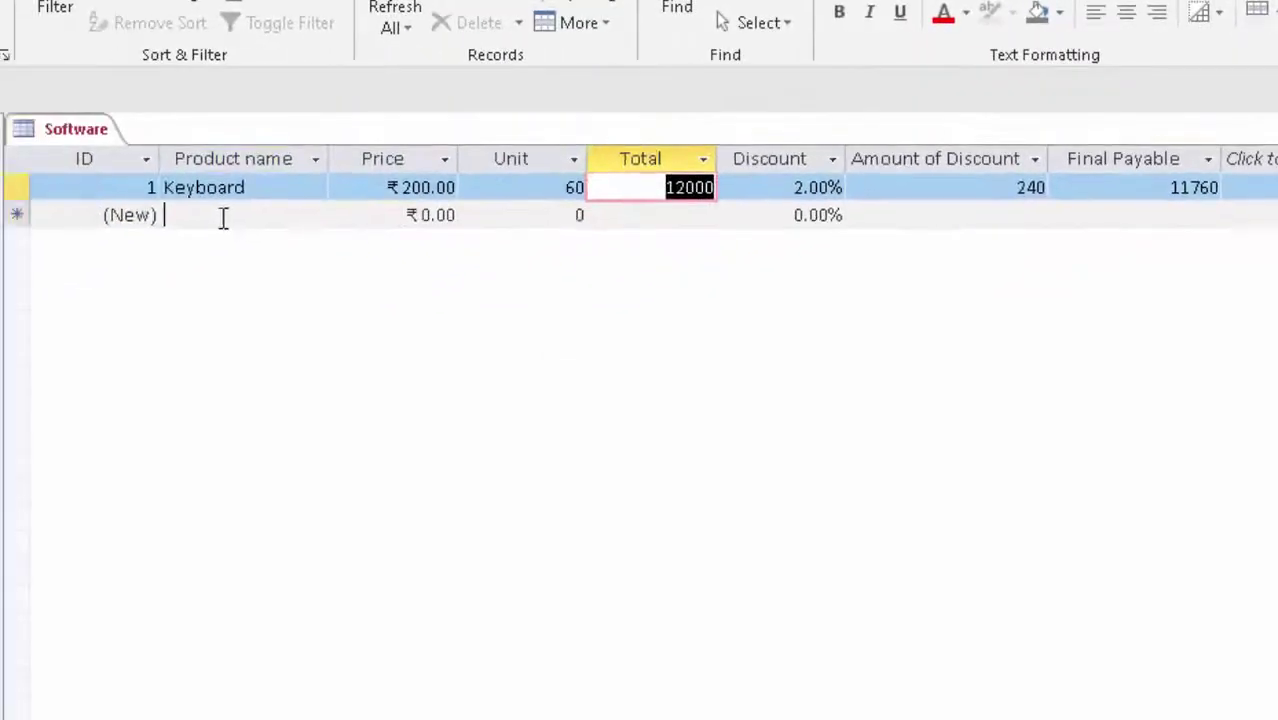
Enter a Mouse record: price 120, 120 units, 4% discount
click(218, 217)
text(Mou)
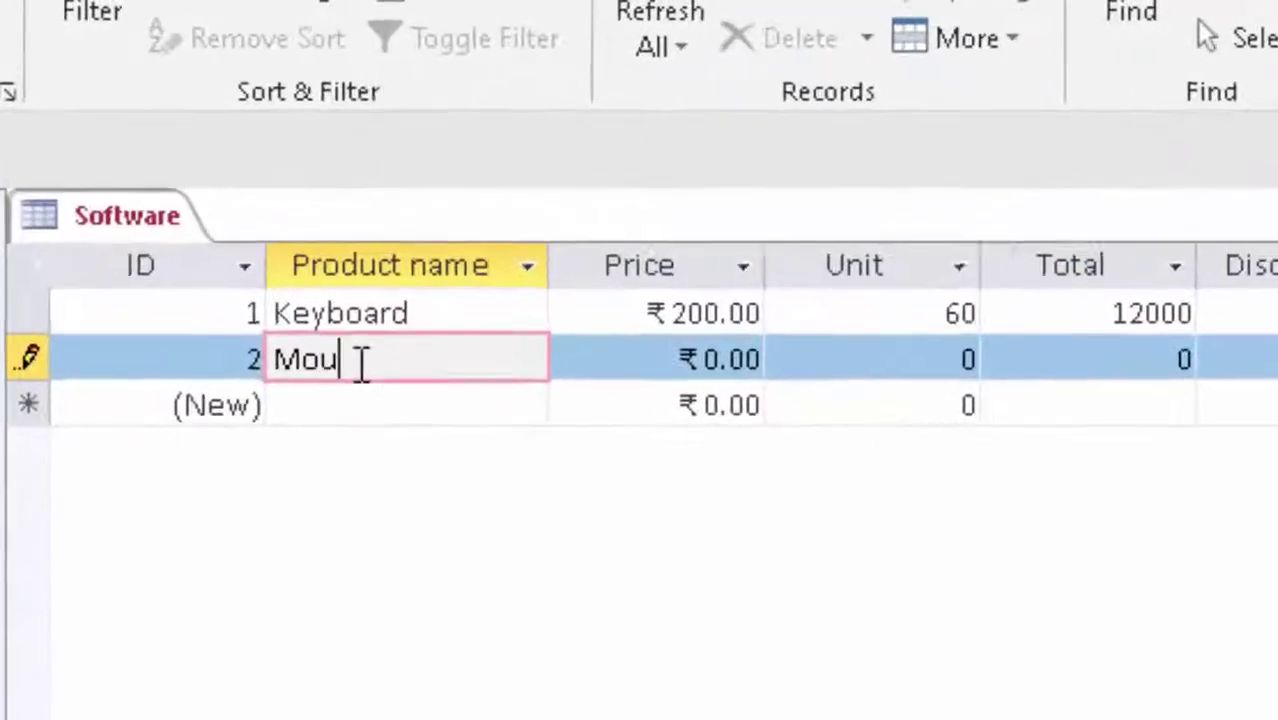
text(se)
key(Tab)
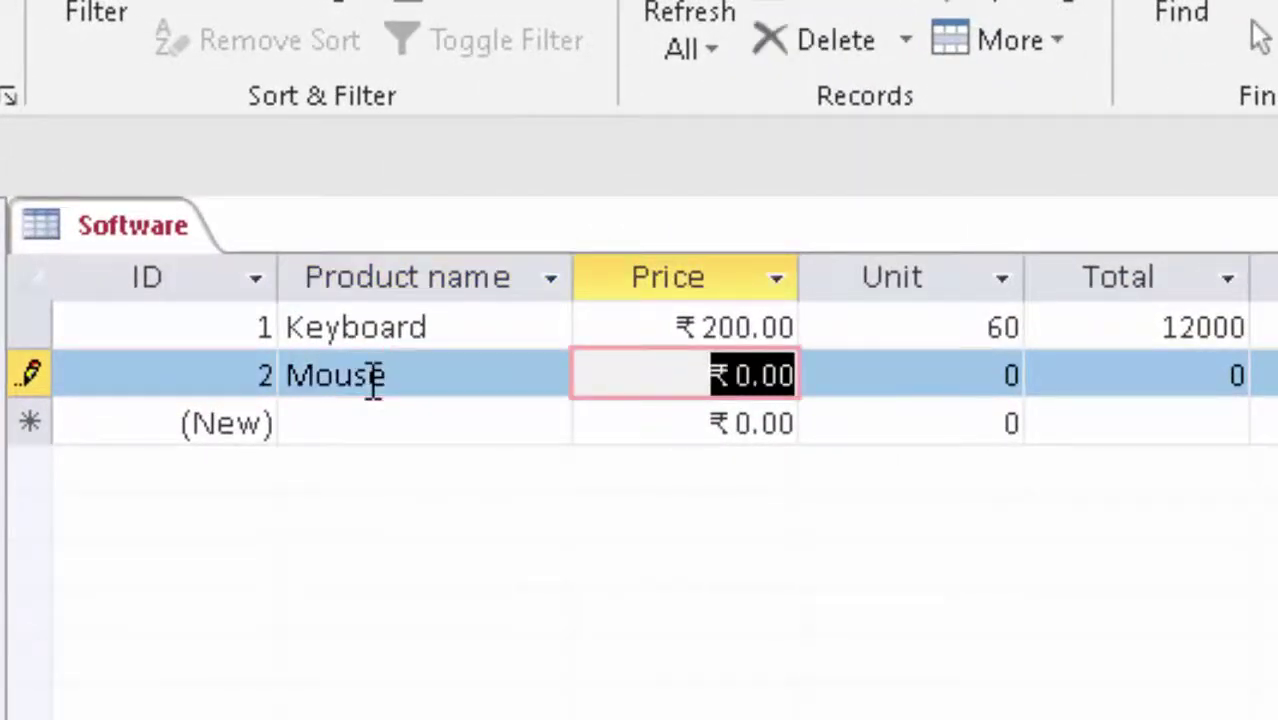
text(120)
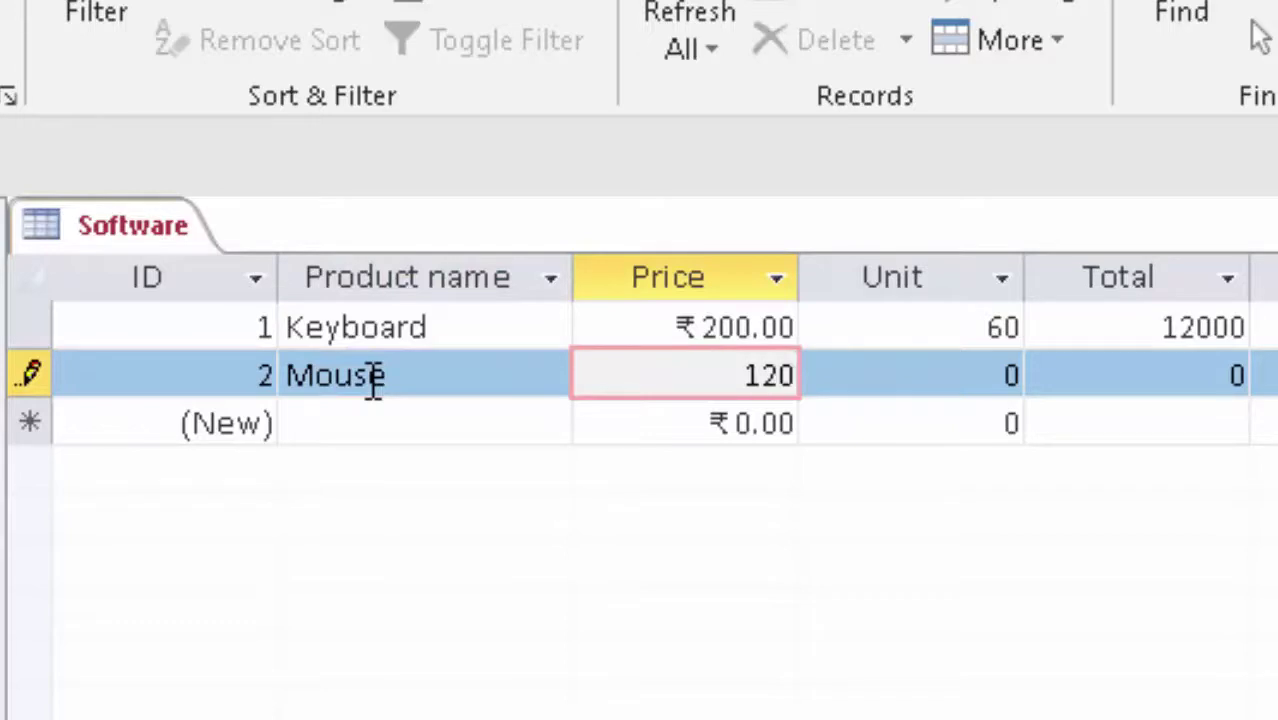
key(Tab)
text(12)
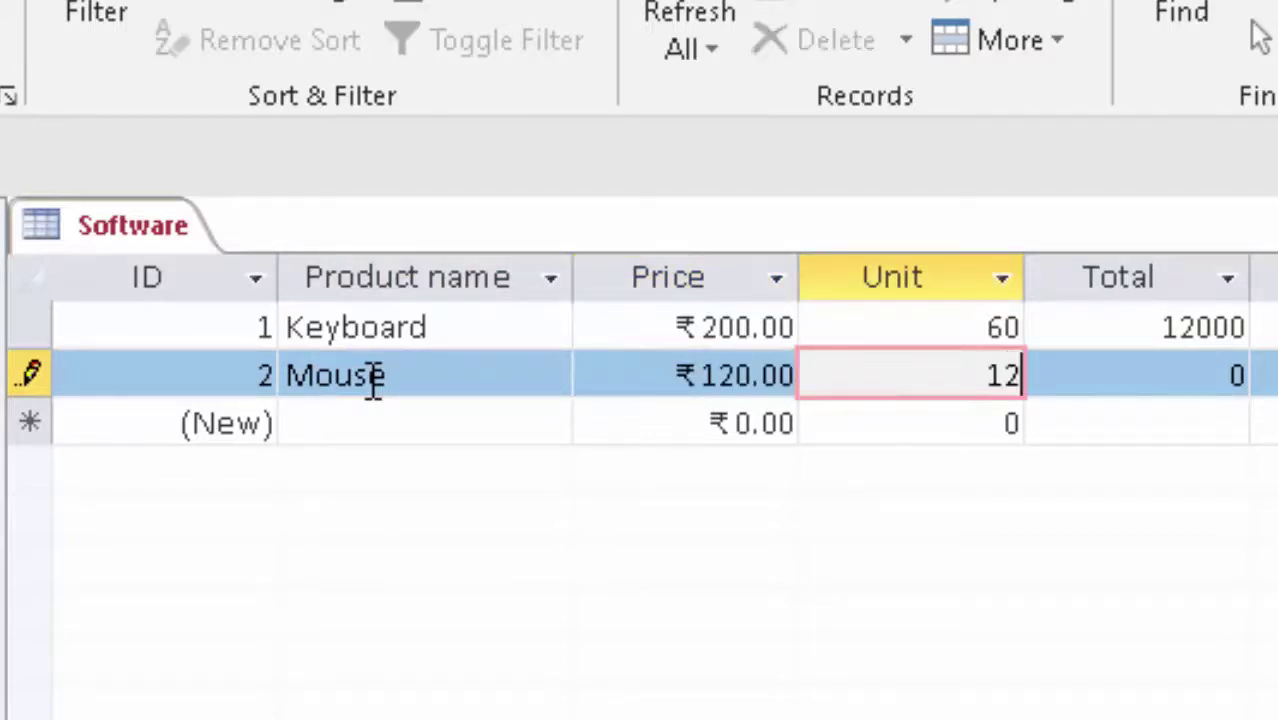
text(0)
key(Tab)
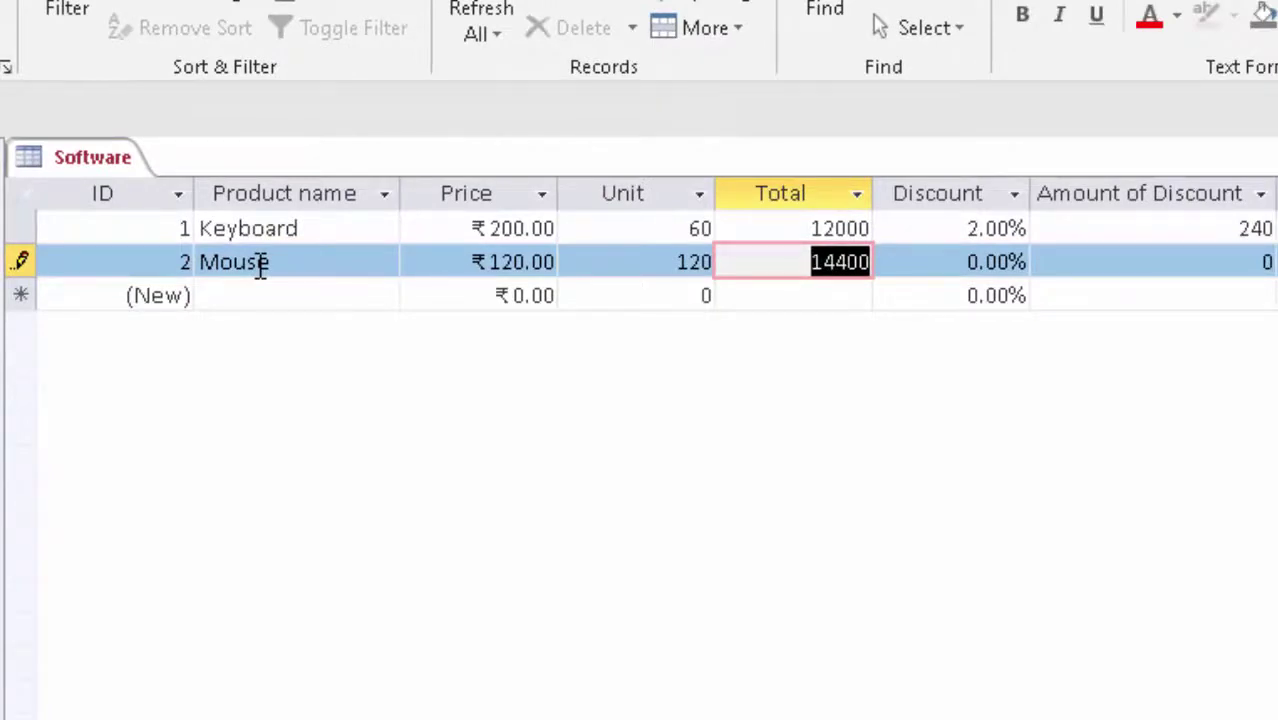
key(Tab)
text(2)
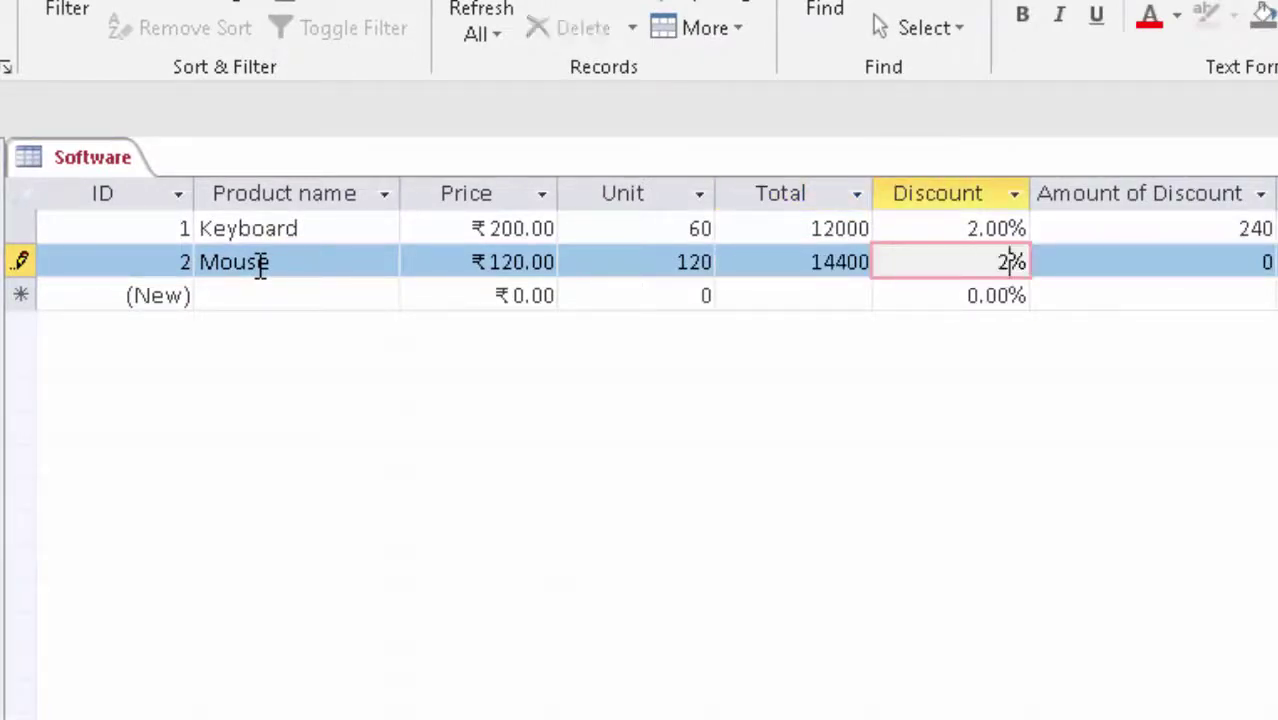
text(4)
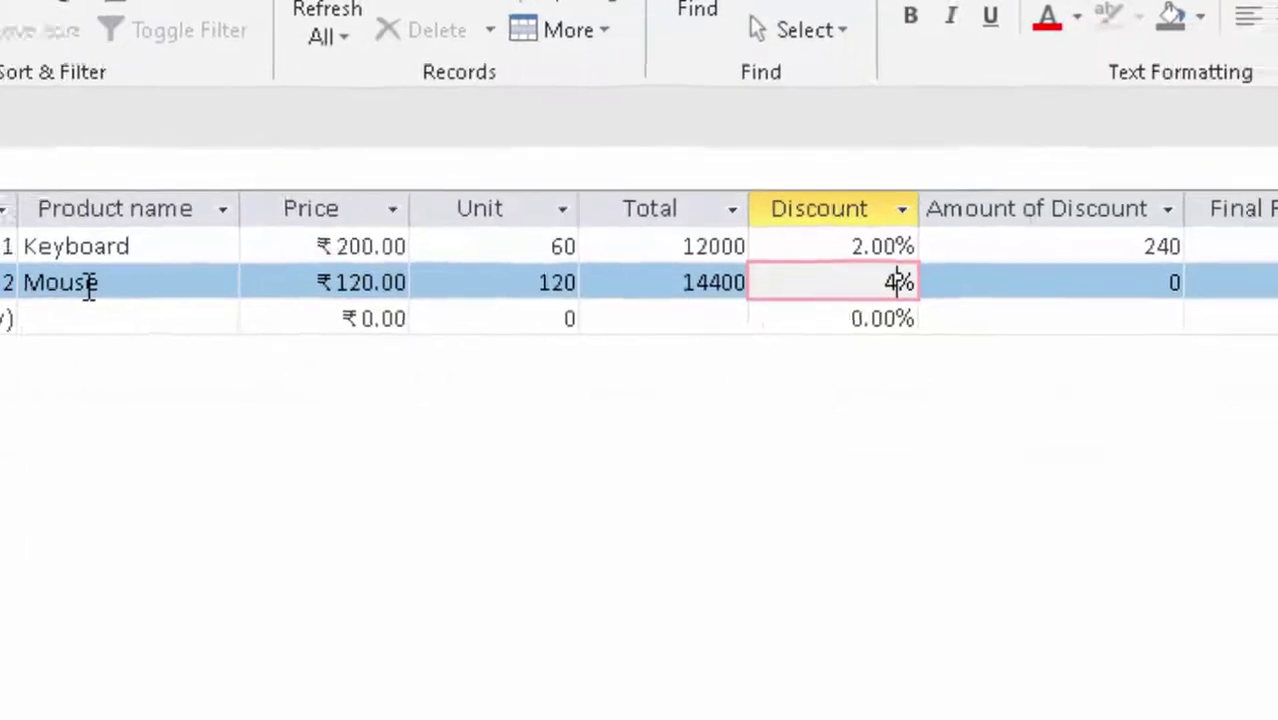
key(Tab)
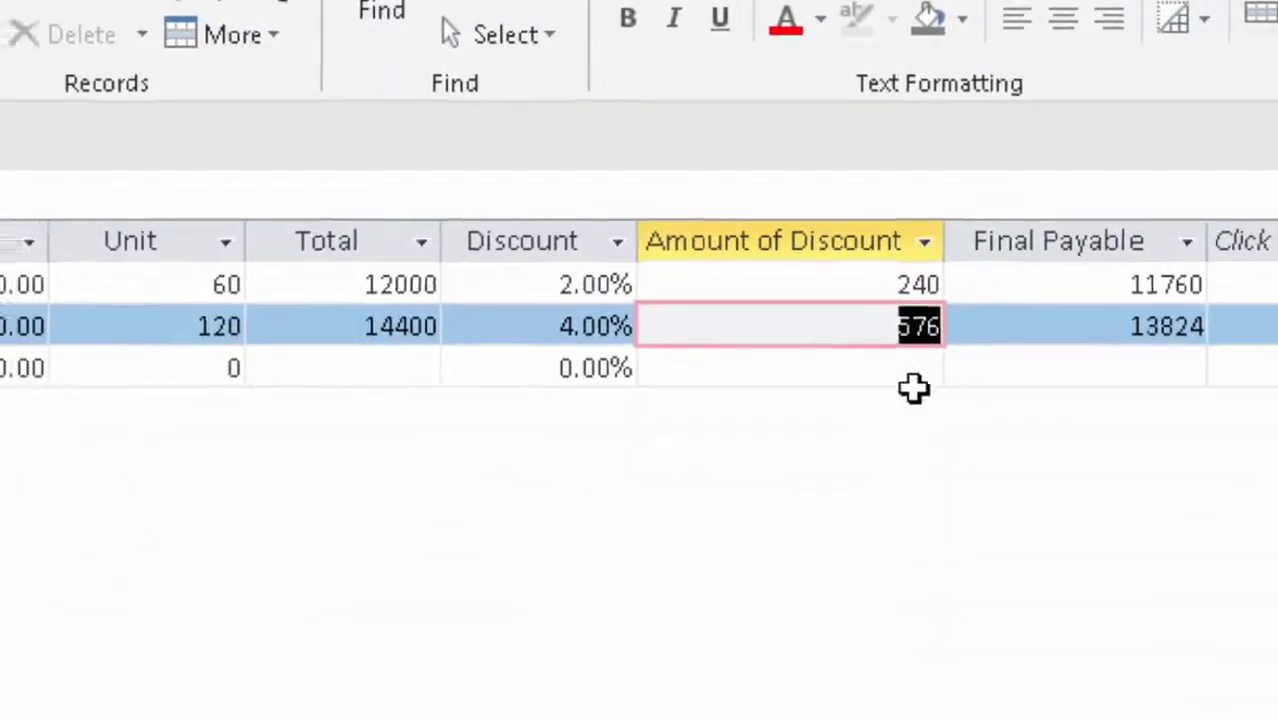
click(273, 241)
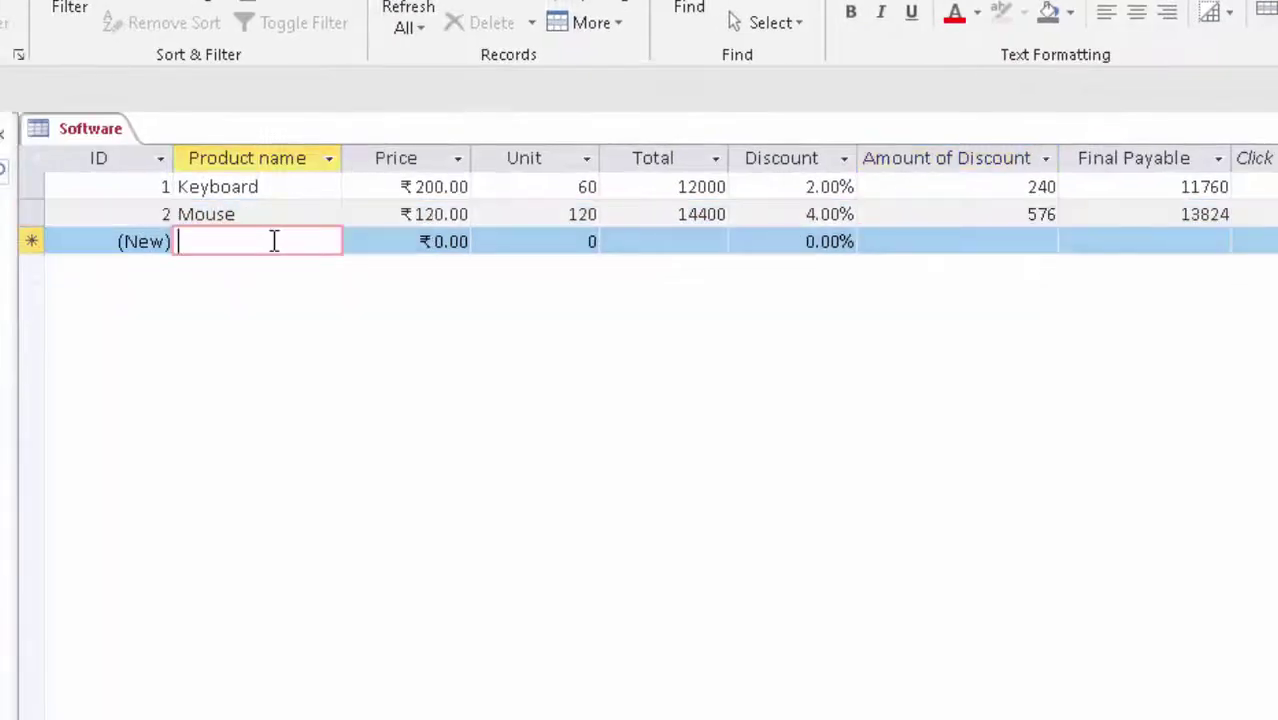
Enter the LeD record with price 780, 4 units and a 10% discount
text(L)
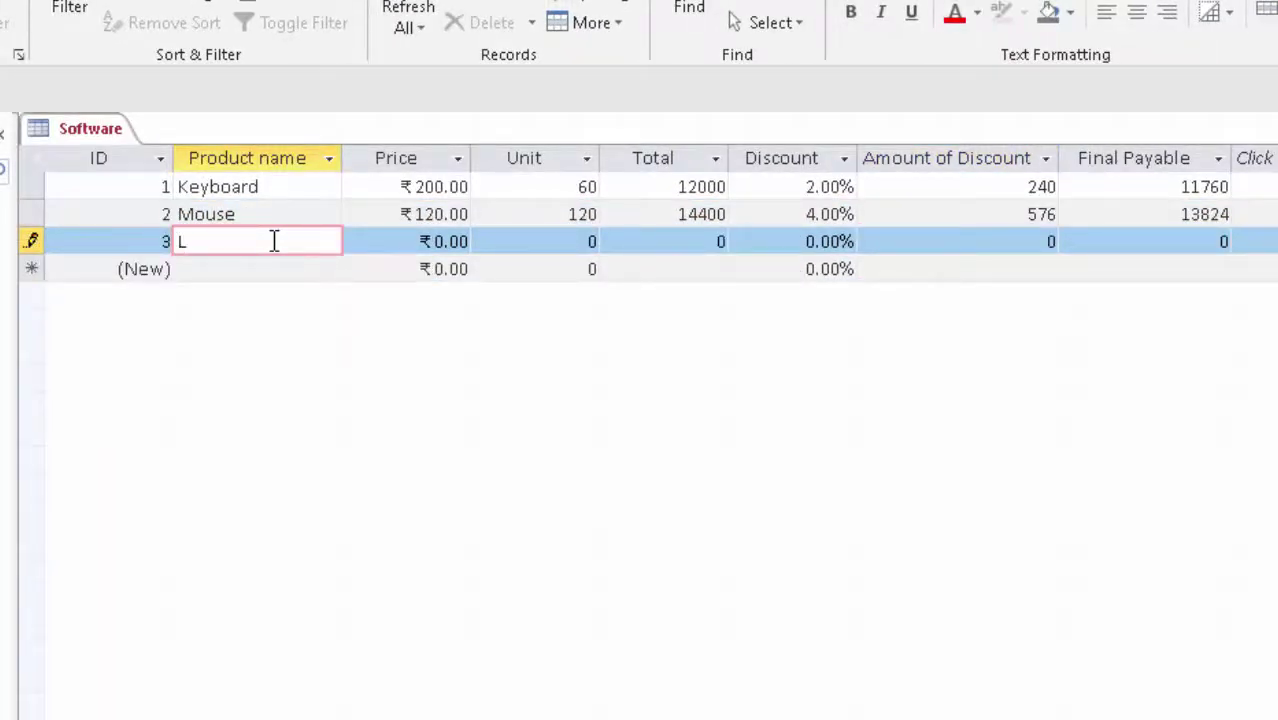
text(e)
text(D)
key(Tab)
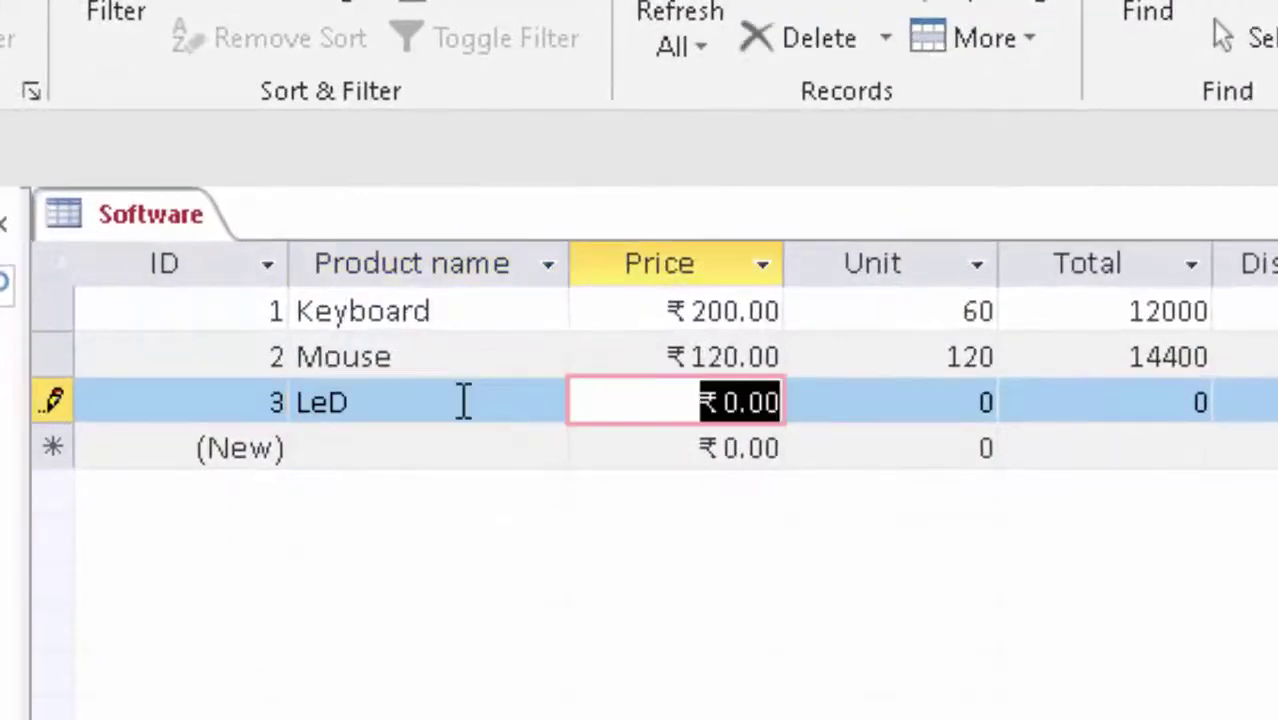
text(78)
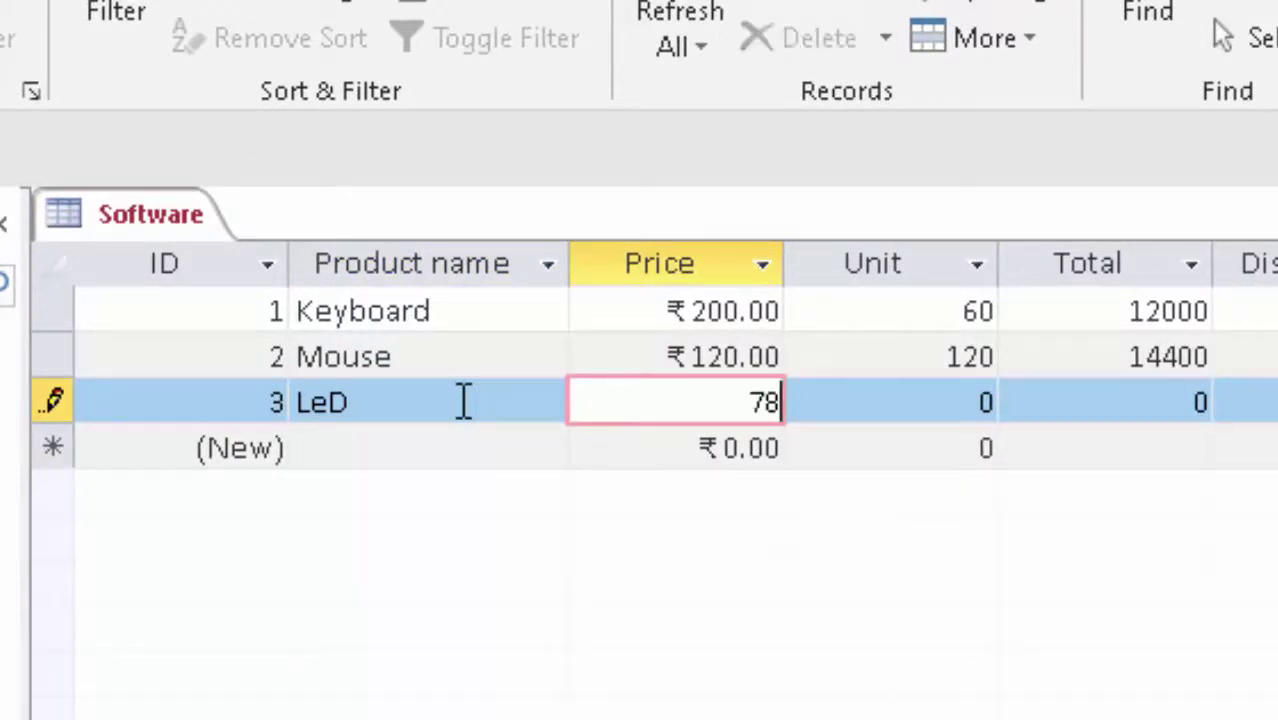
text(00)
key(Tab)
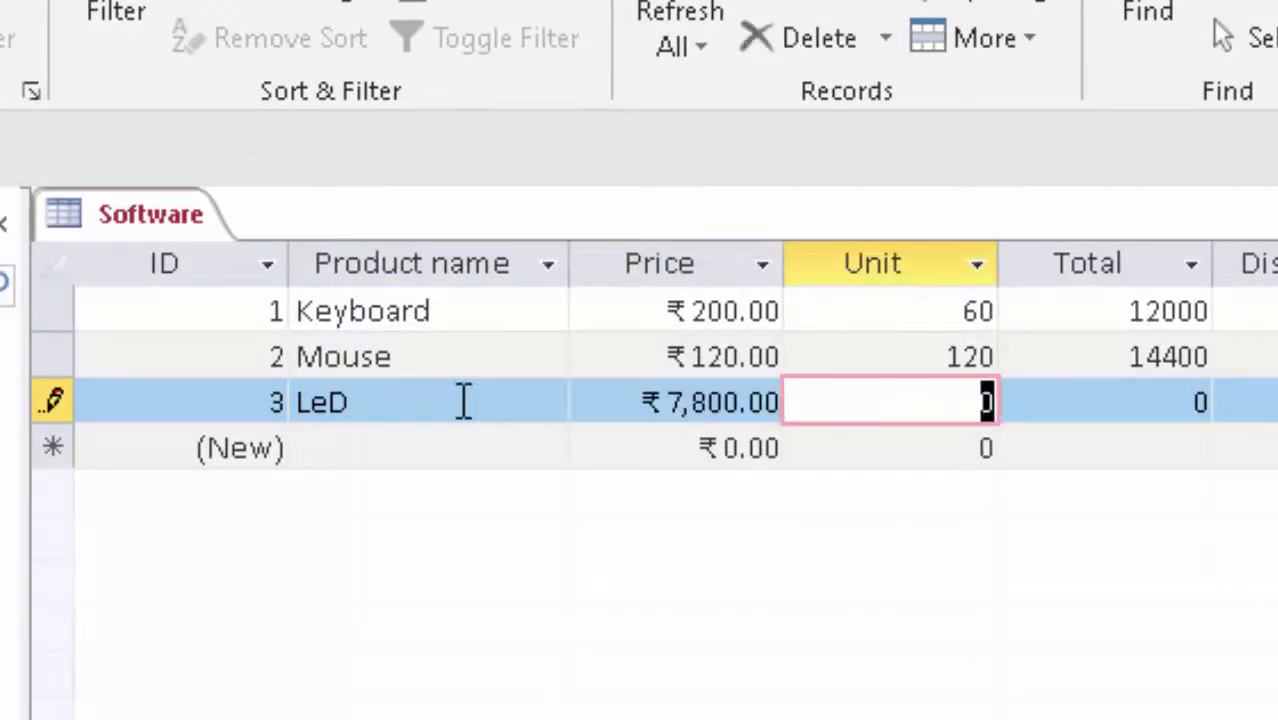
text(4)
key(Tab)
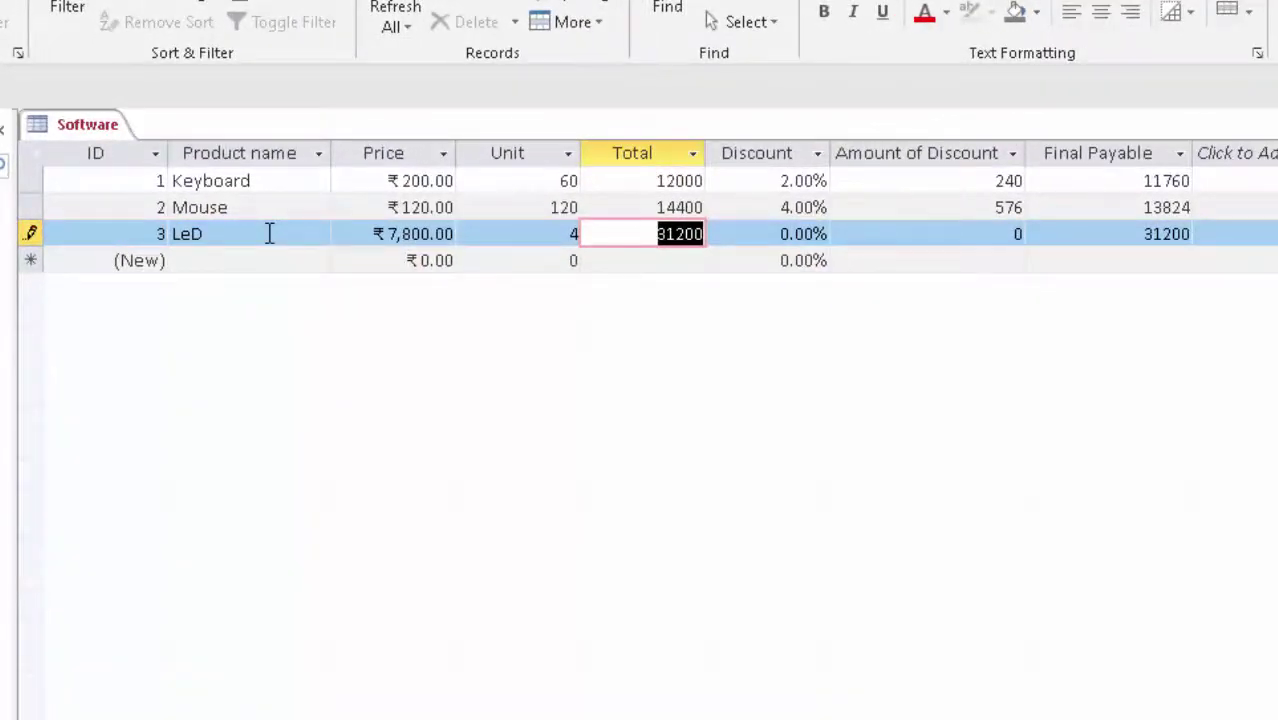
key(Tab)
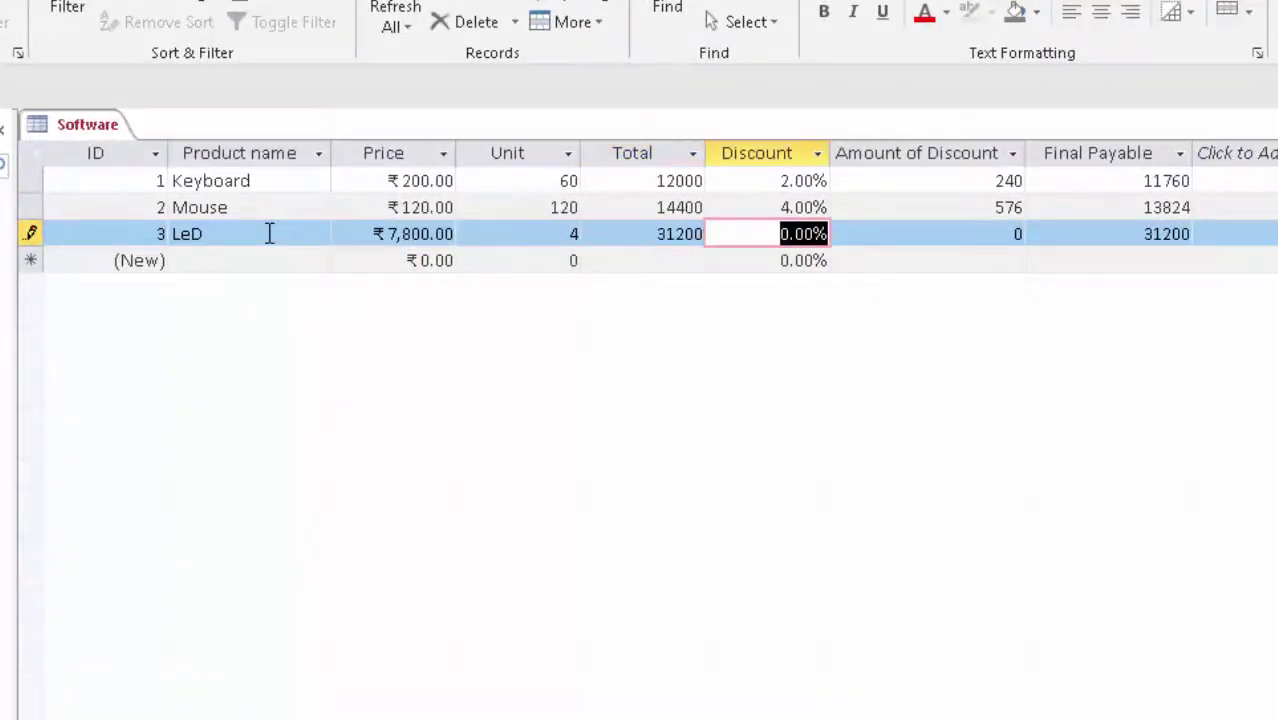
text(1)
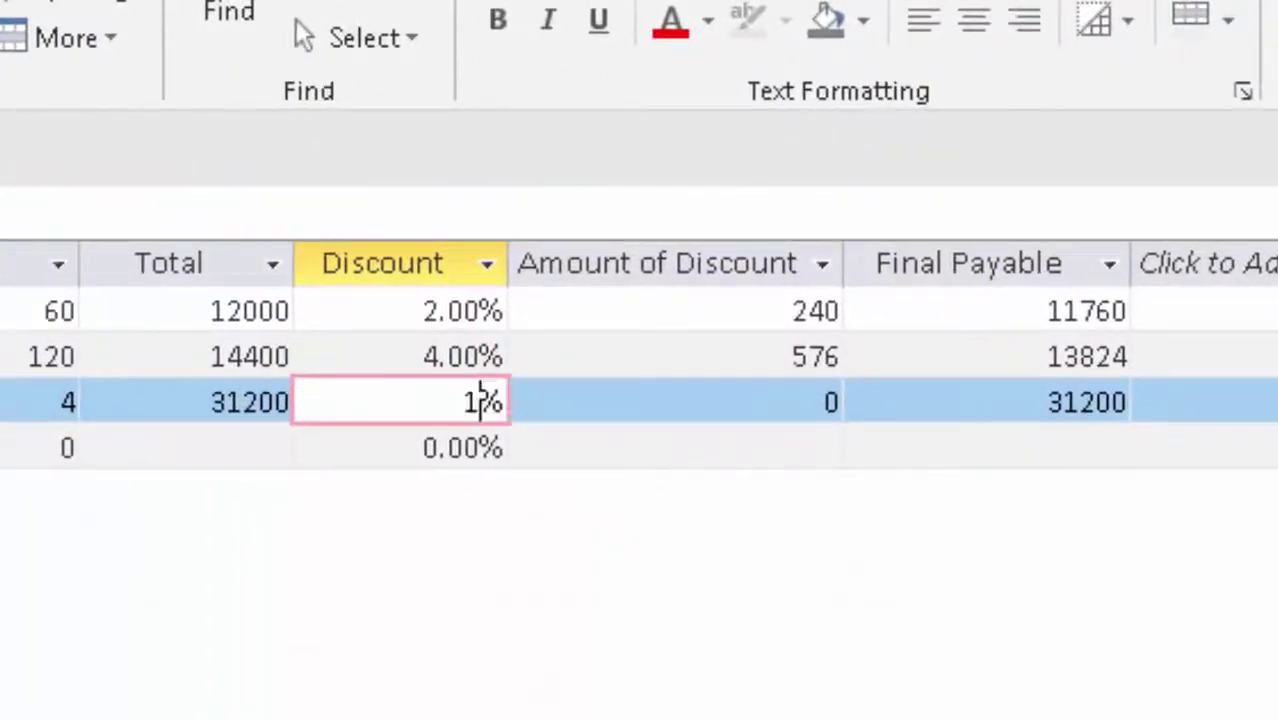
text(0)
key(Tab)
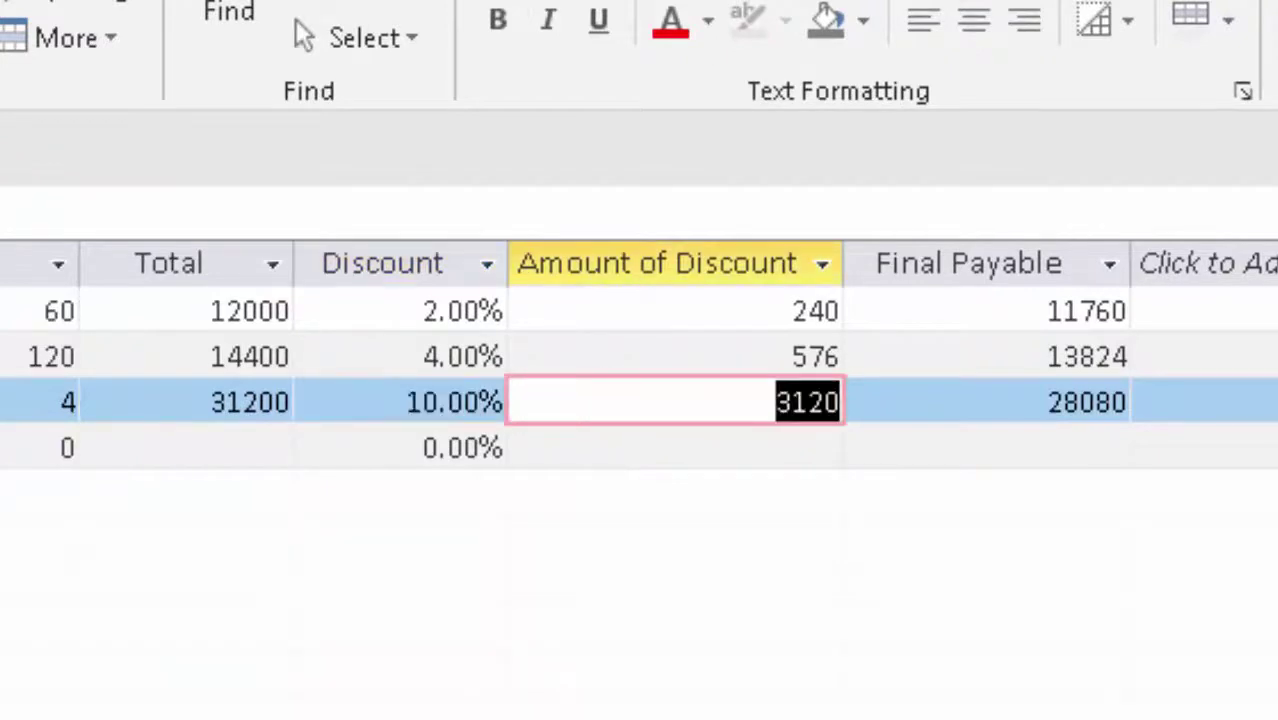
key(Tab)
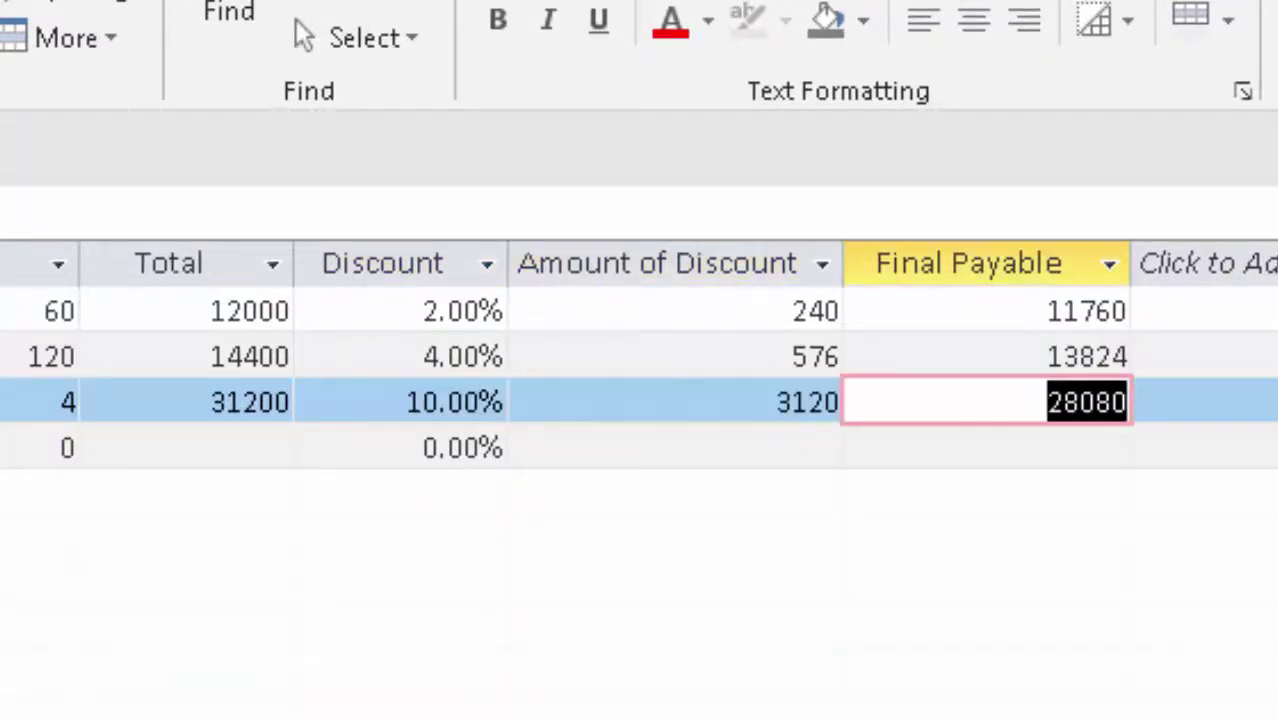
key(Tab)
key(Tab)
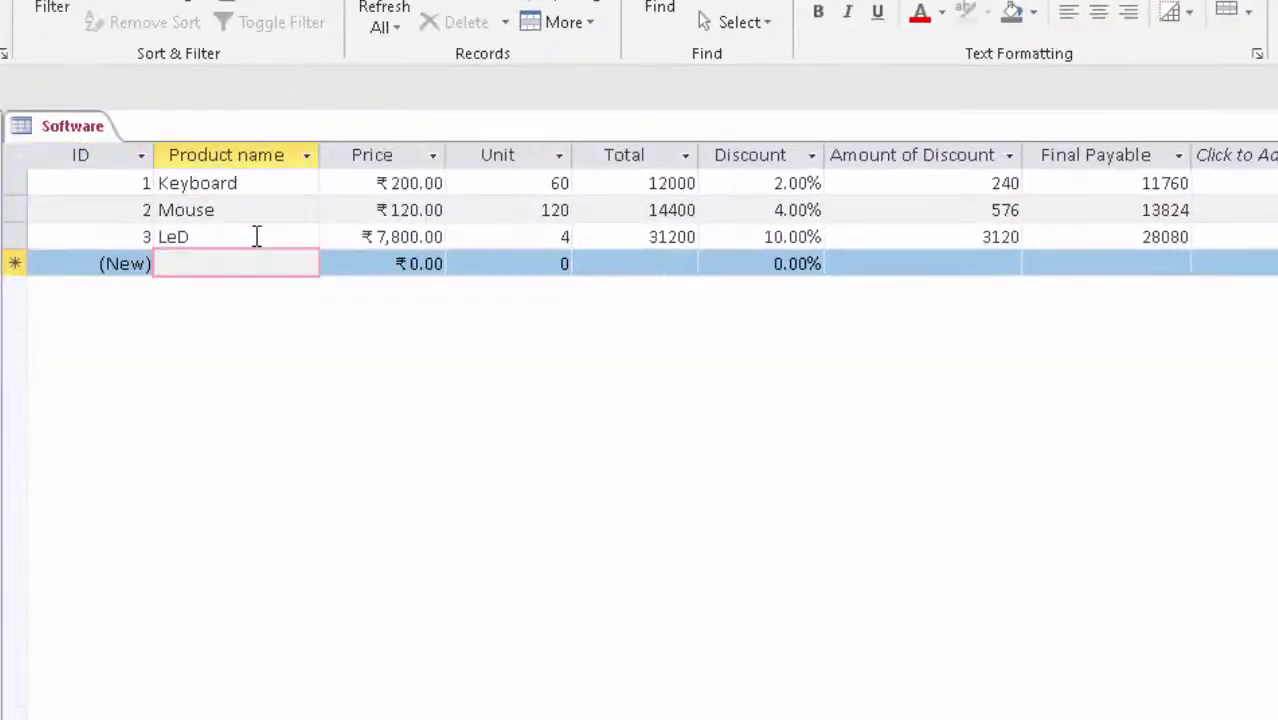
Add the LCD record with price 5600, 2 units and a 2% discount
text(LC)
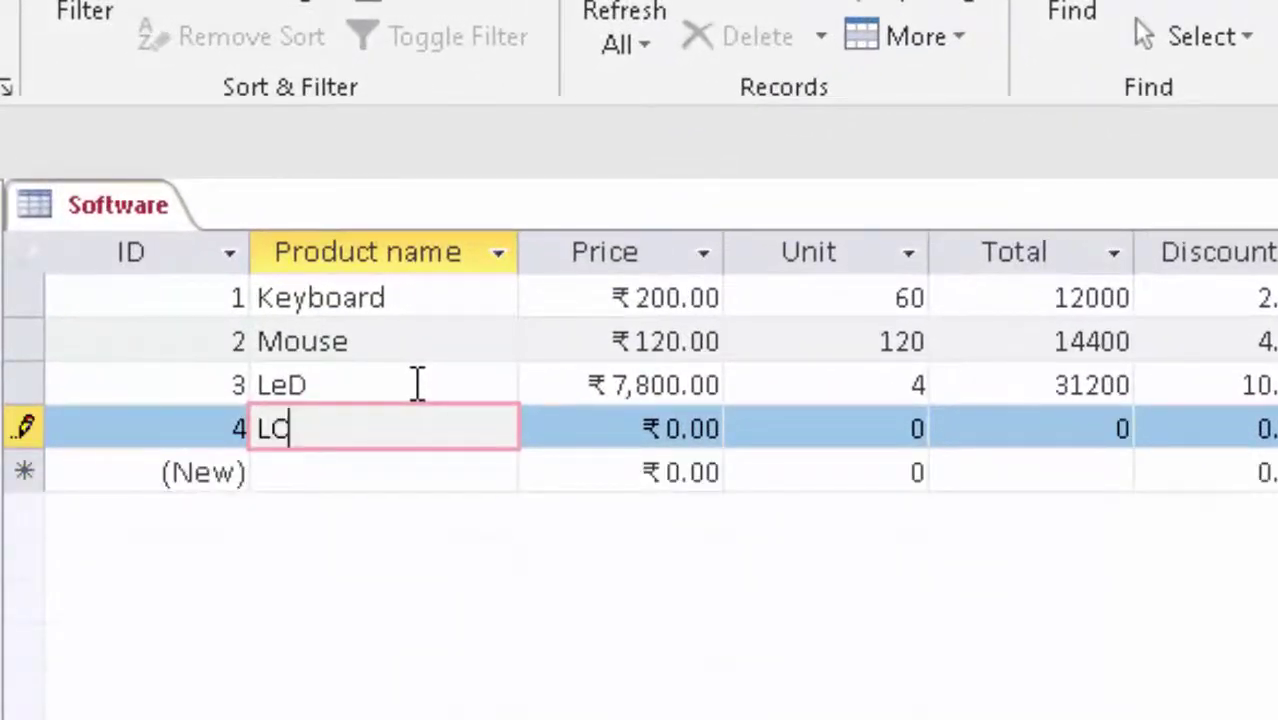
text(D)
key(Tab)
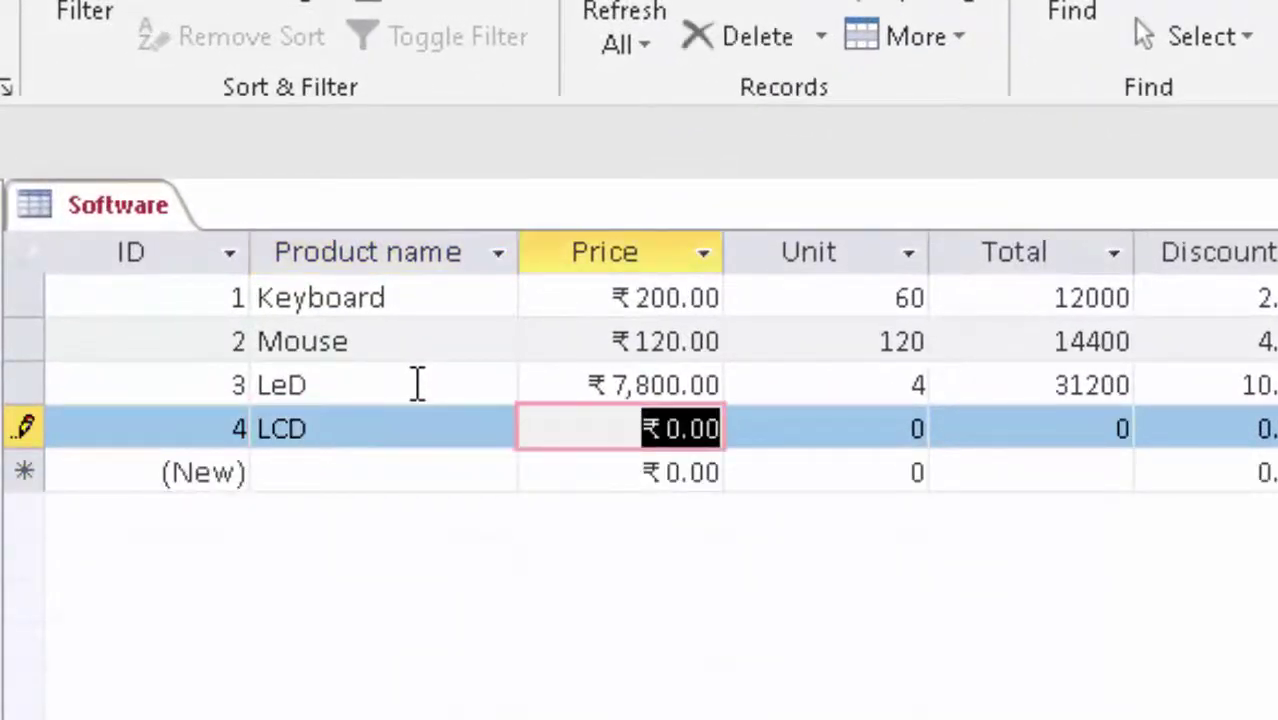
text(56)
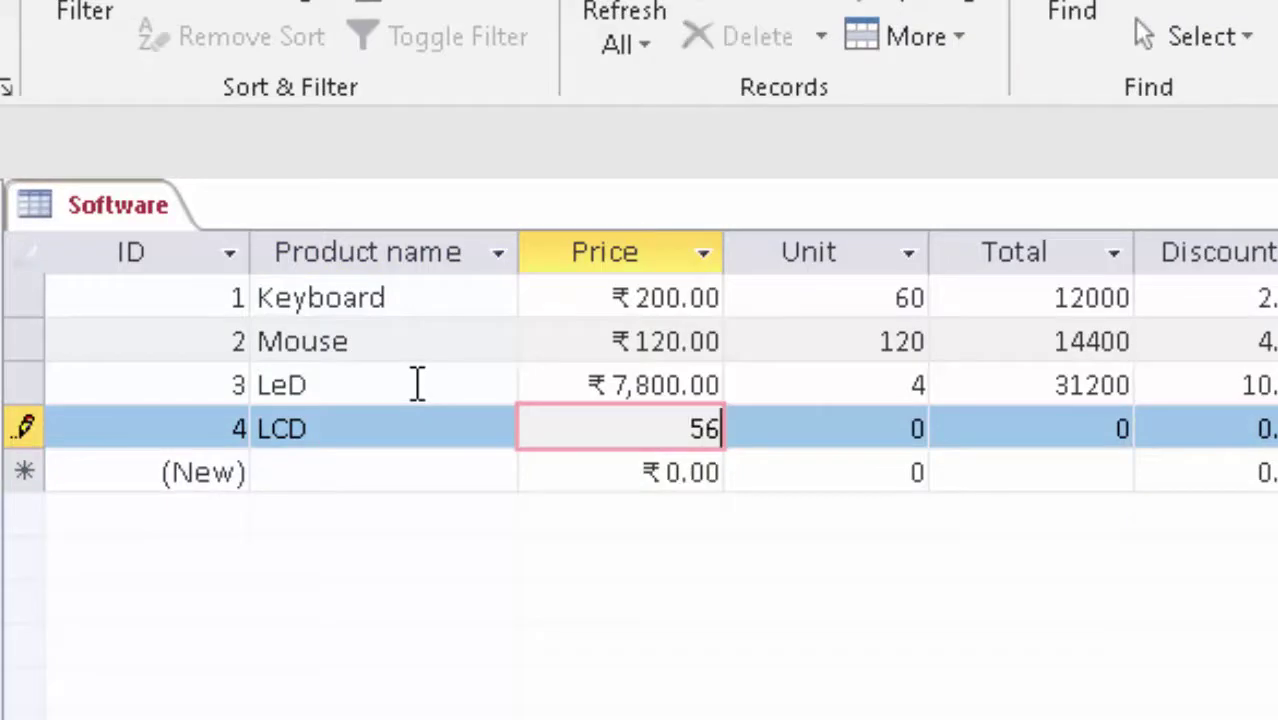
text(00)
key(Tab)
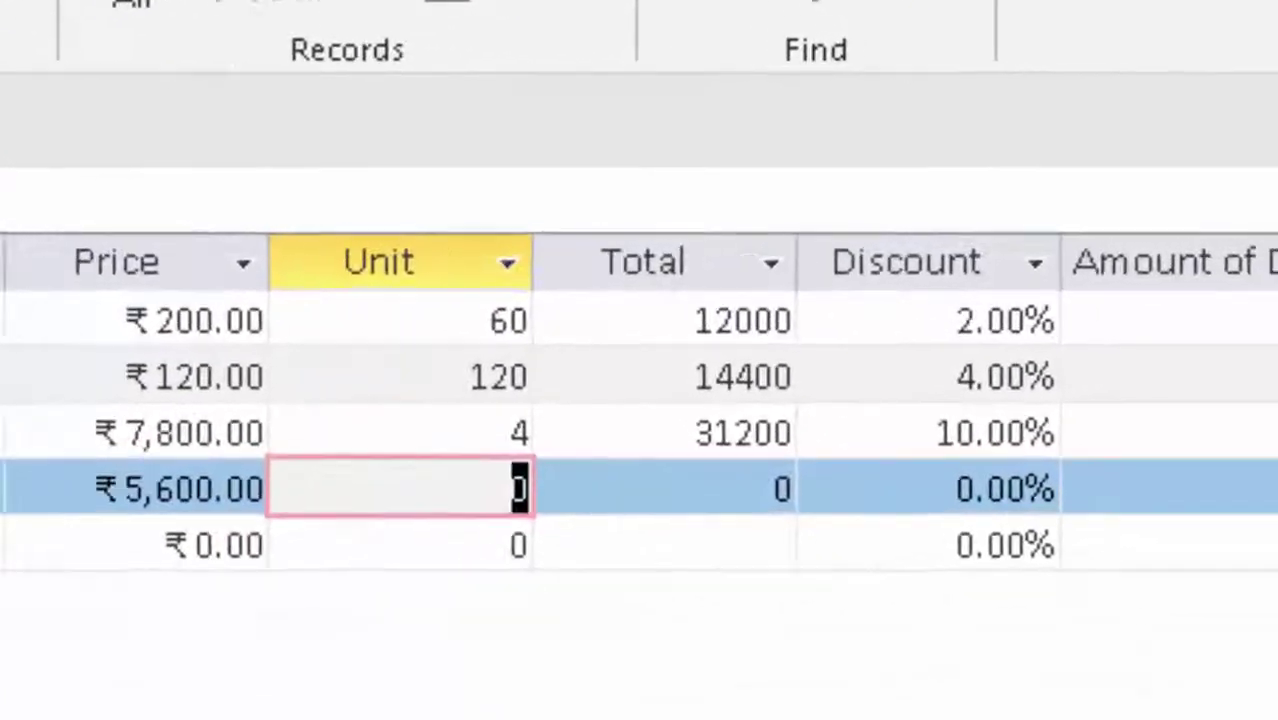
text(2)
key(Tab)
key(Tab)
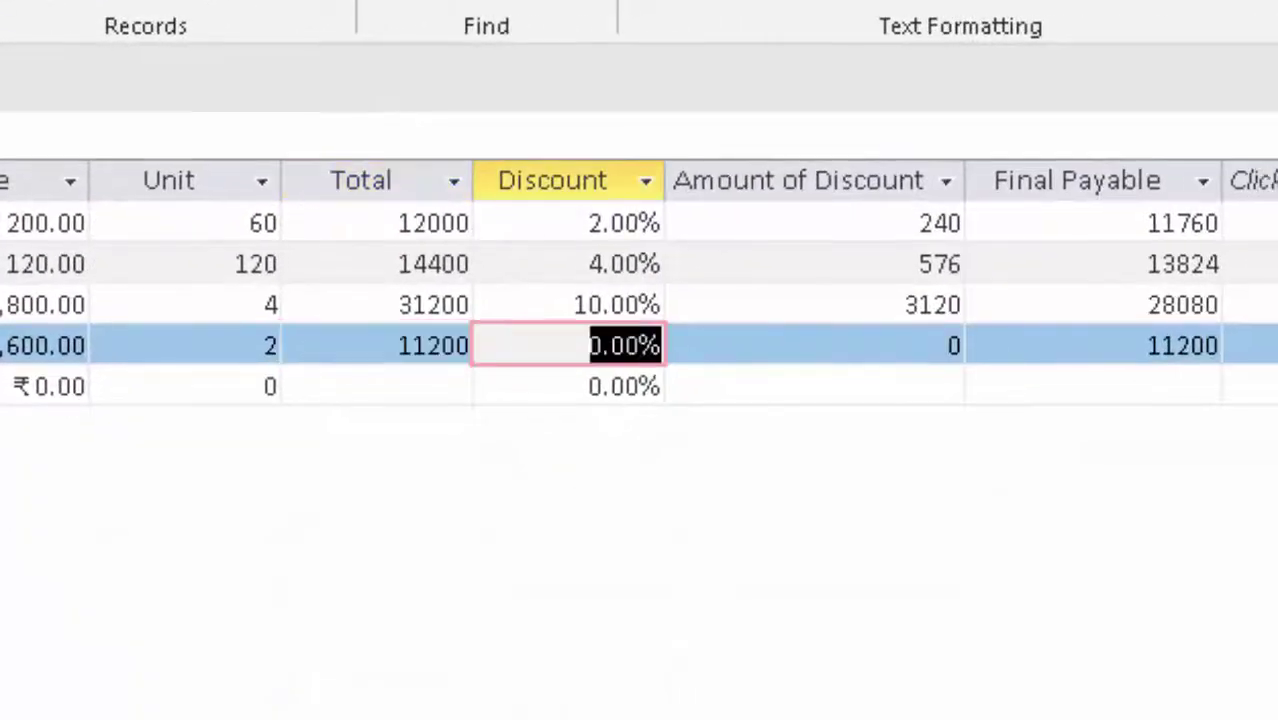
text(2)
key(Tab)
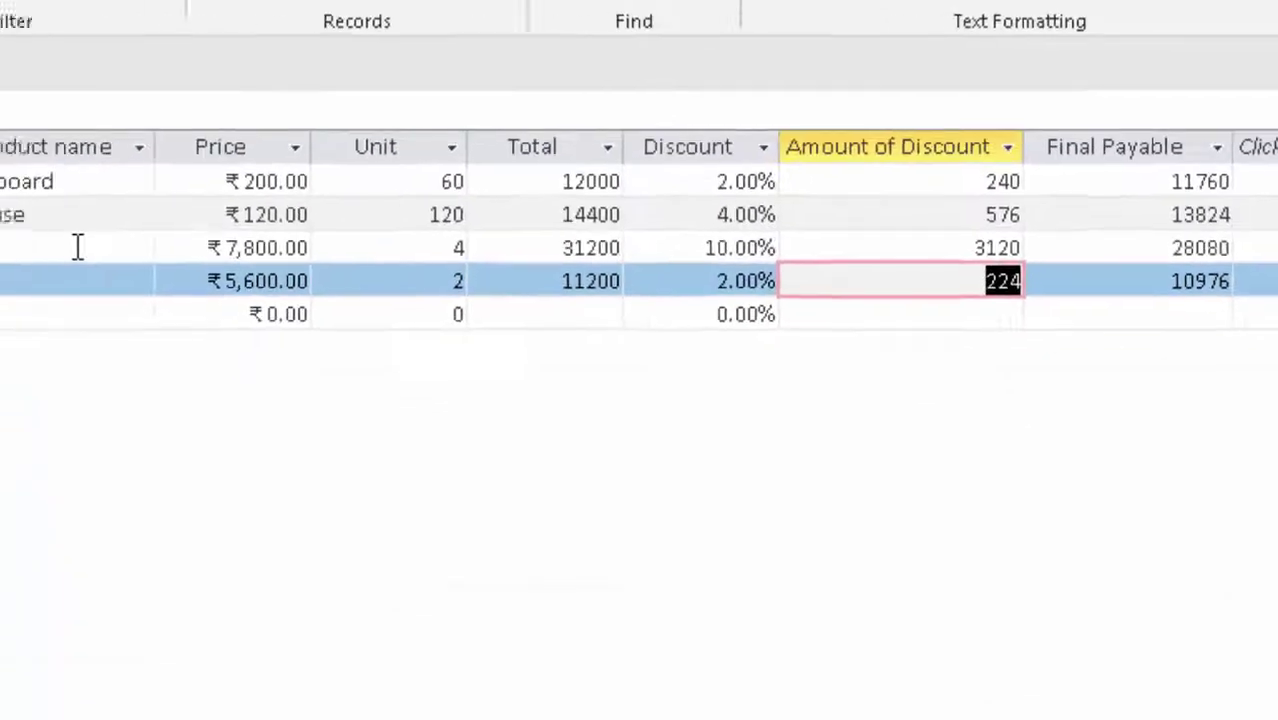
key(Tab)
key(Tab)
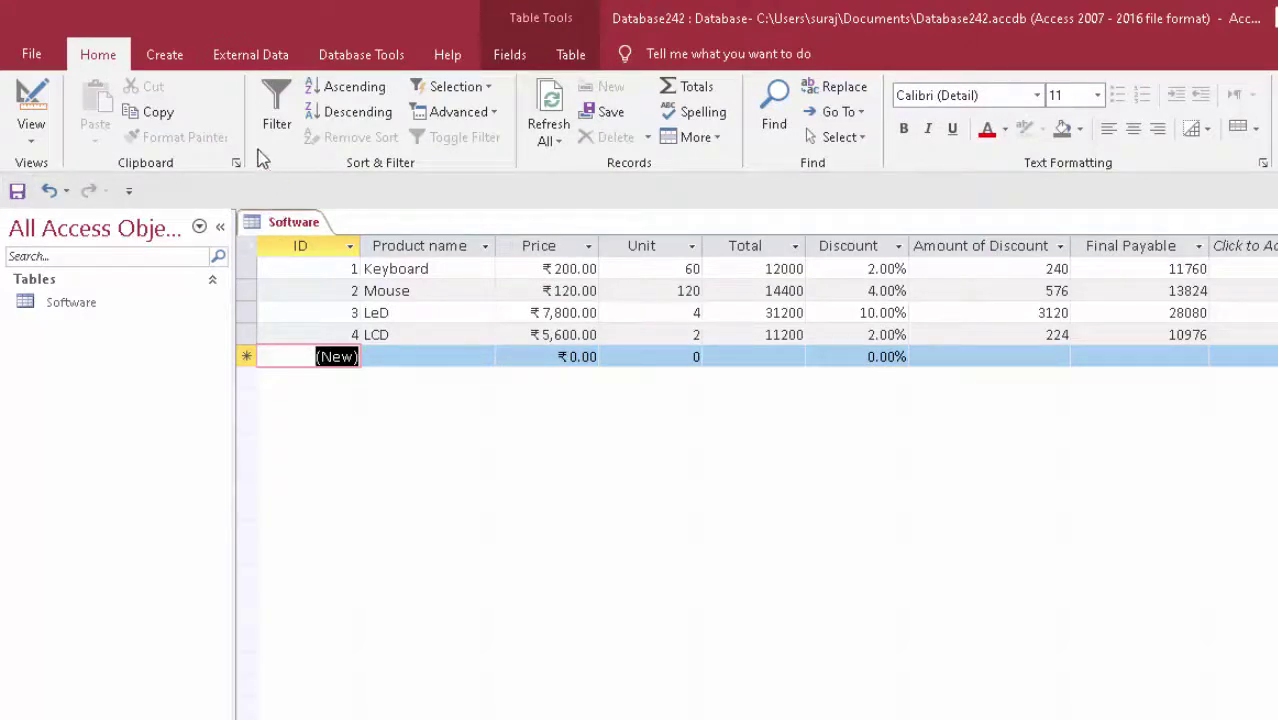
Build a columnar form from all eight Software fields with the Form Wizard, opening it for design
click(164, 56)
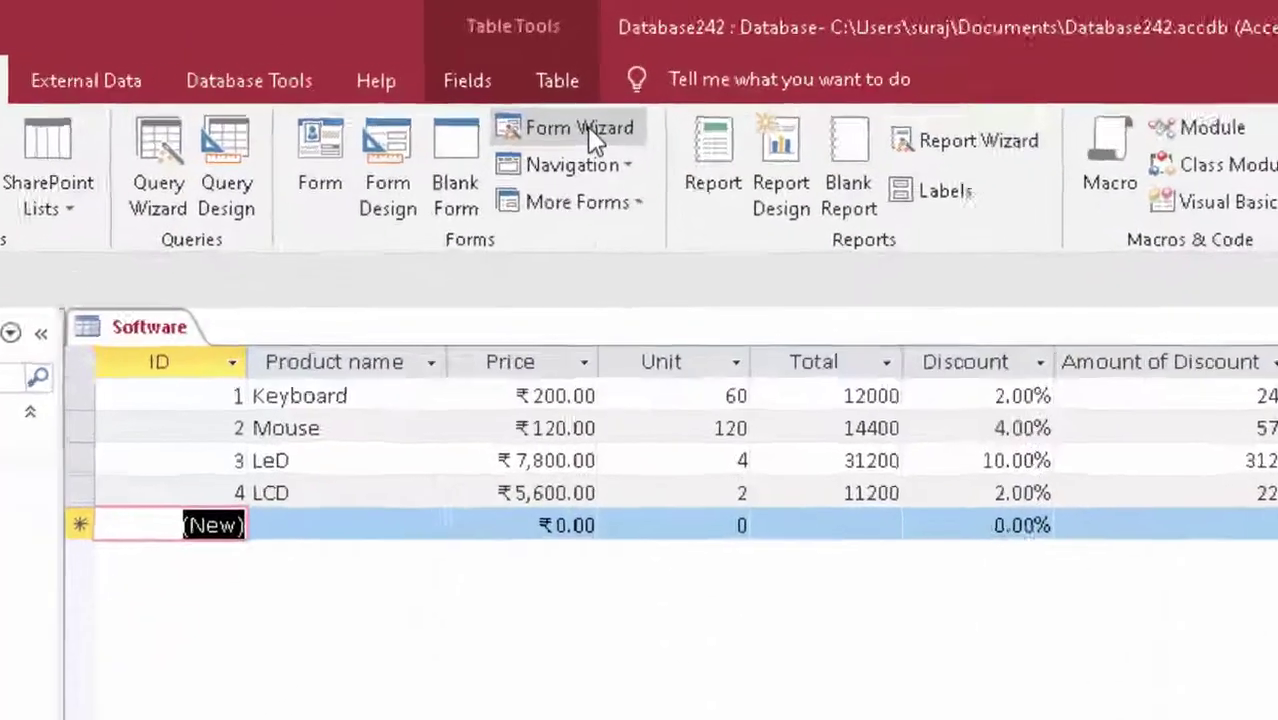
click(596, 95)
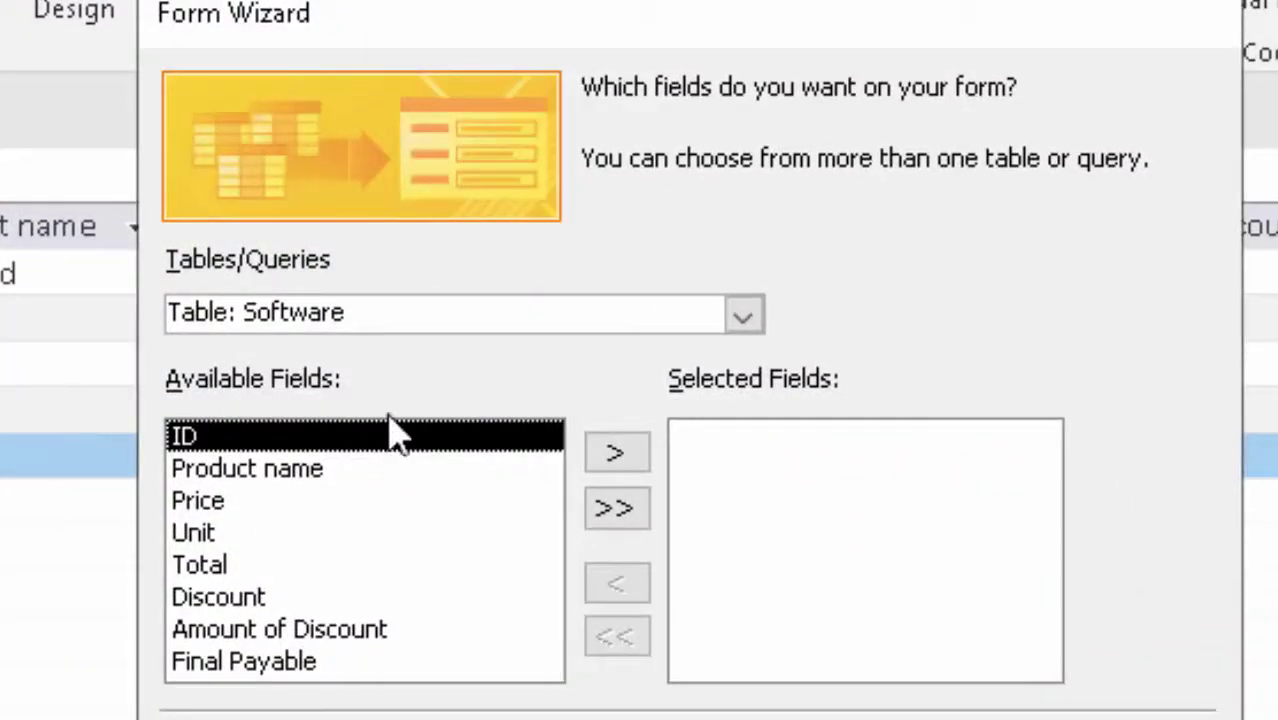
click(617, 512)
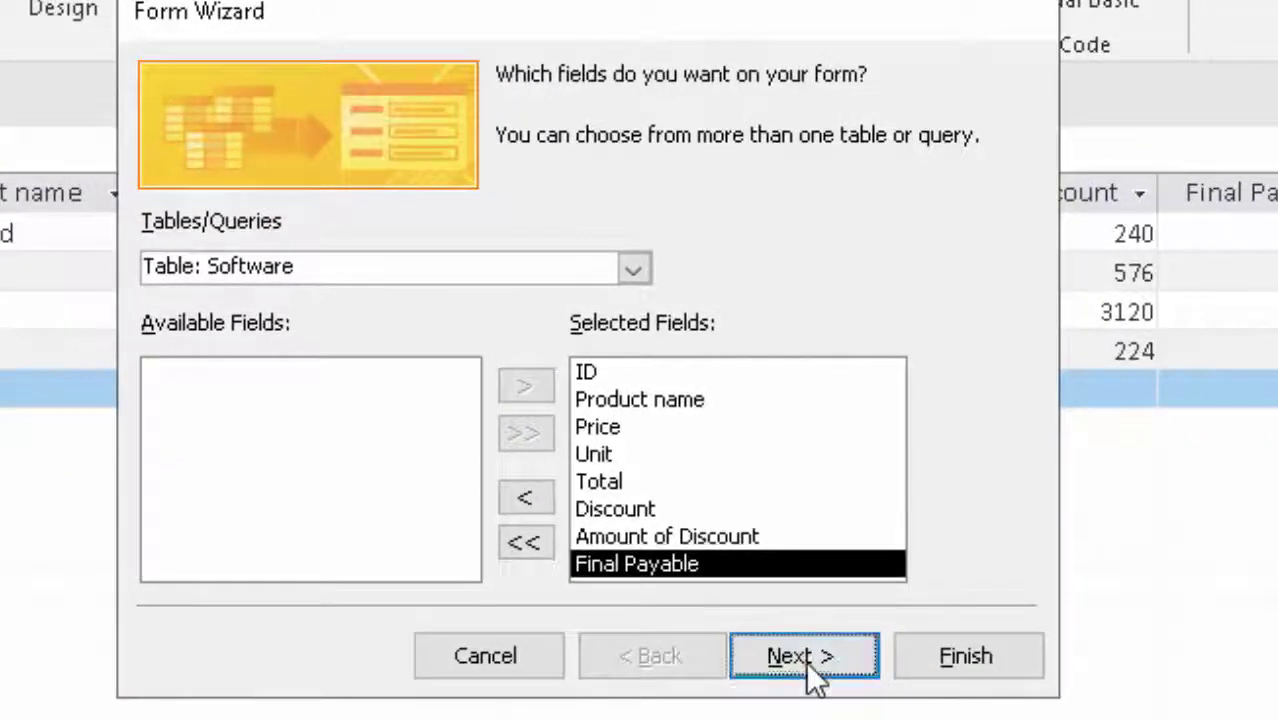
click(852, 700)
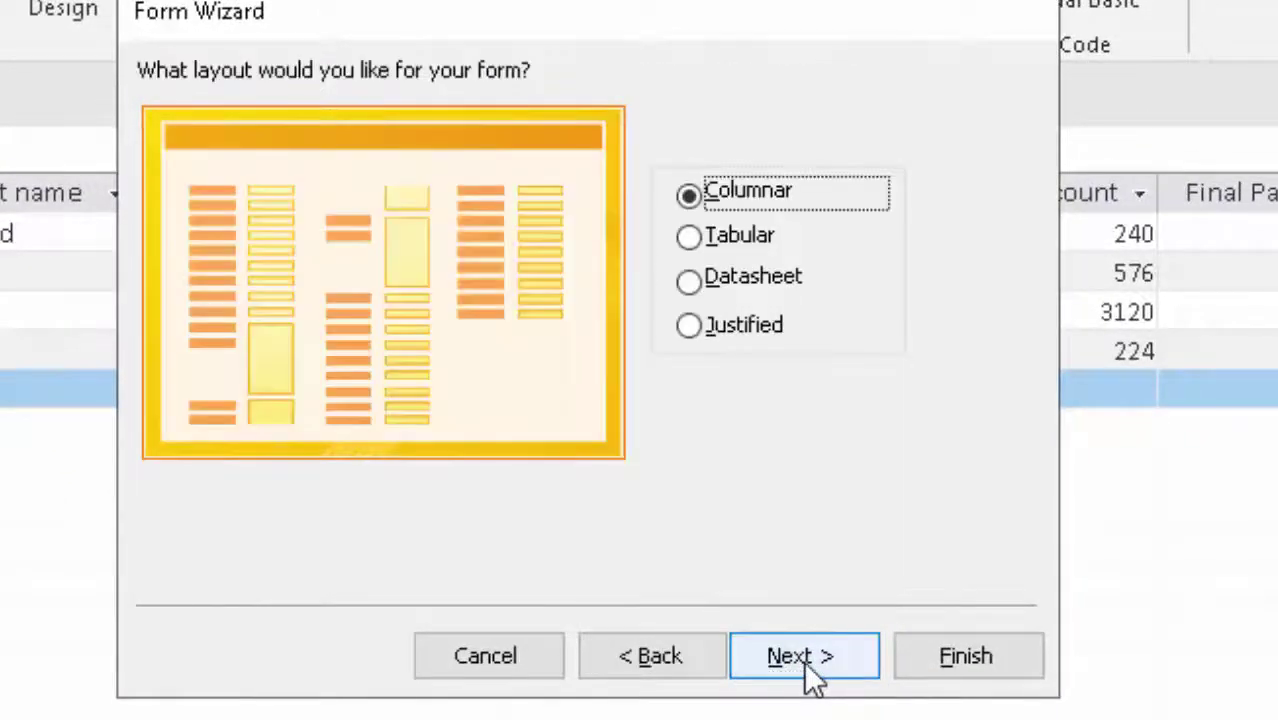
click(812, 660)
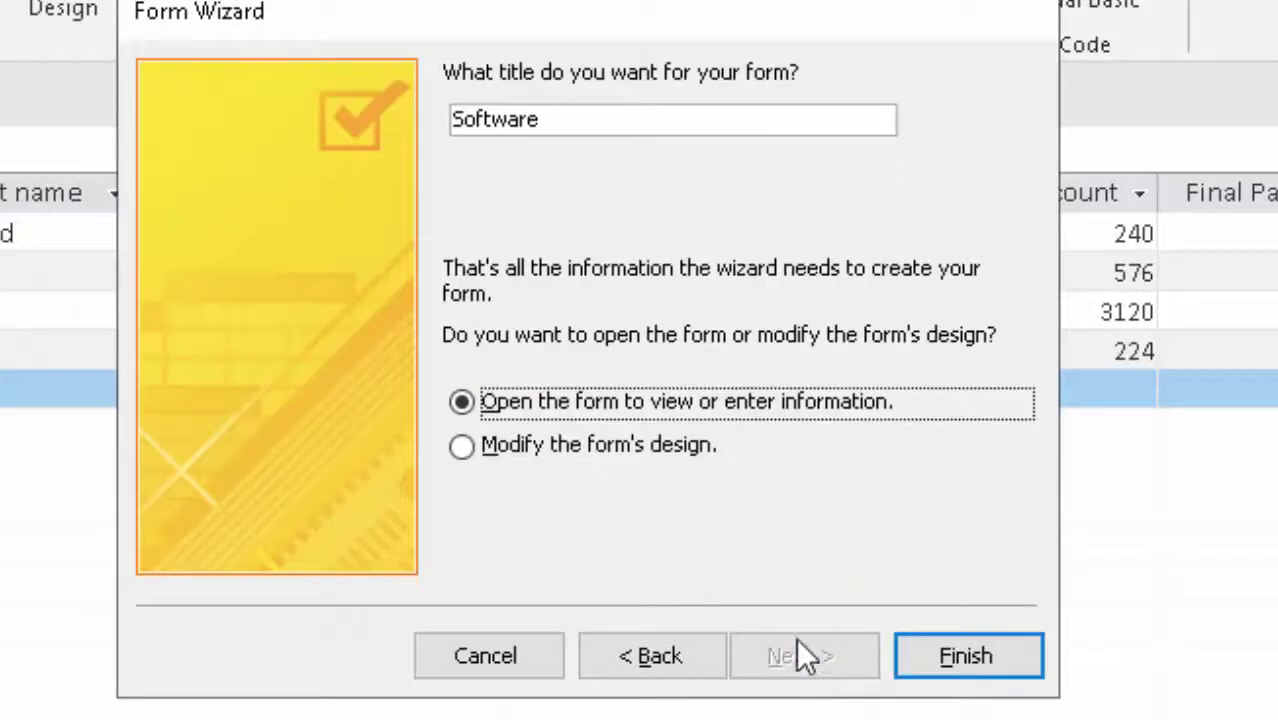
click(665, 447)
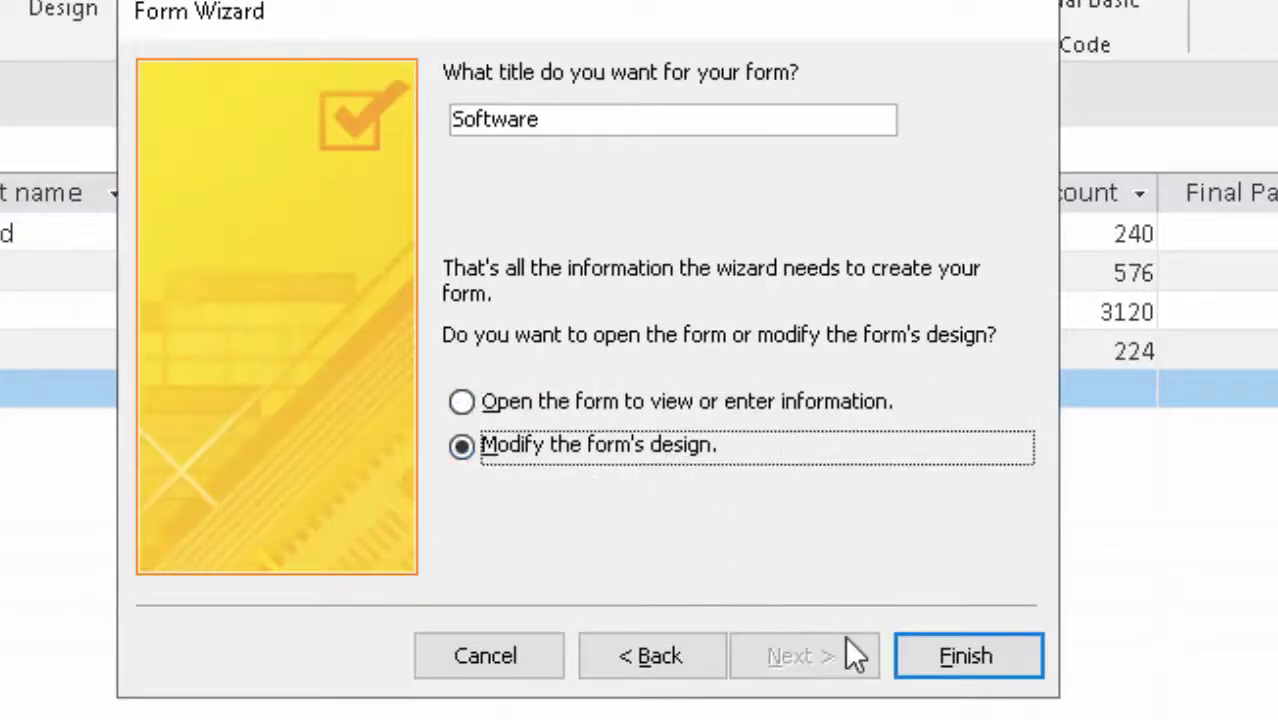
click(968, 657)
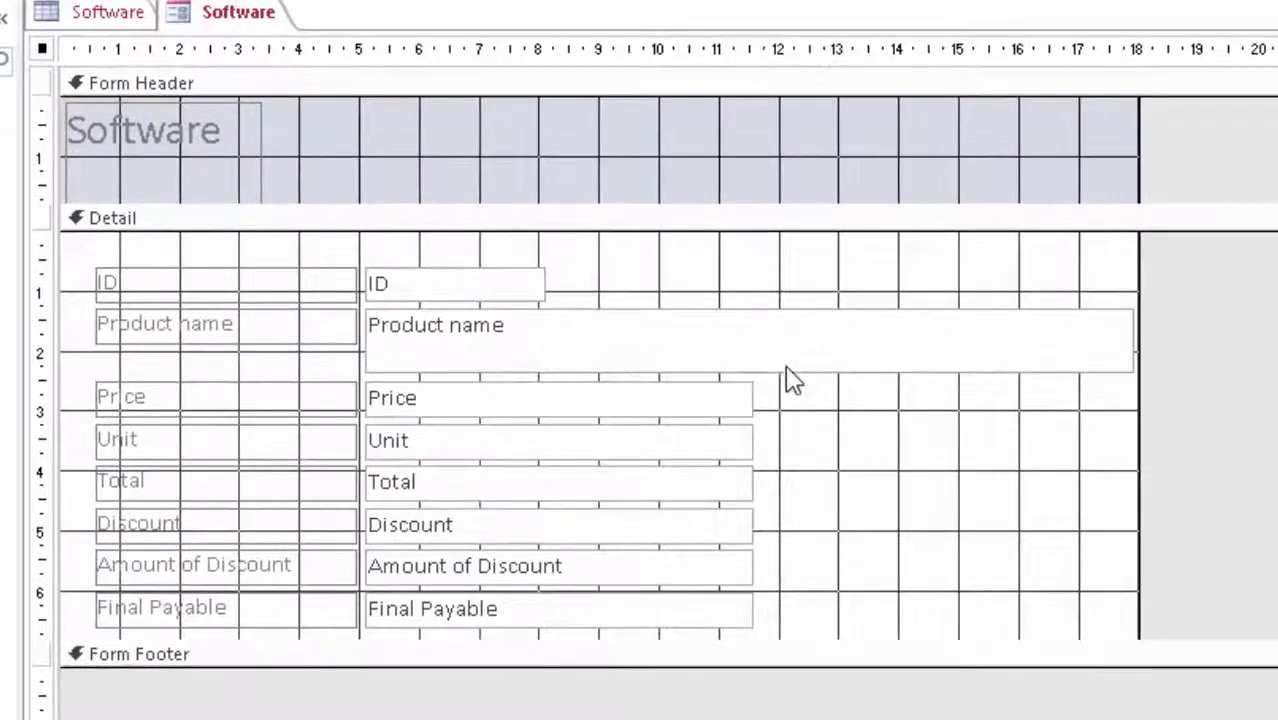
Narrow the Product name text box to about the width of the ID box
click(780, 368)
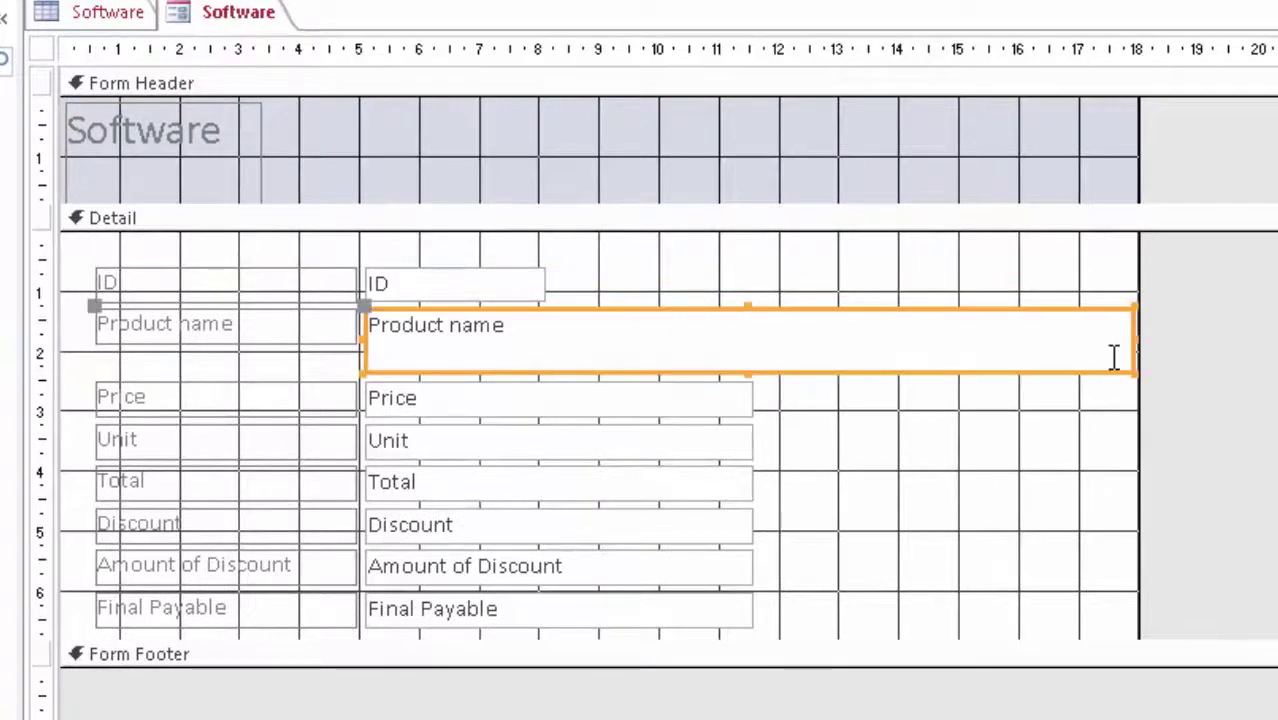
drag(1133, 340, 743, 366)
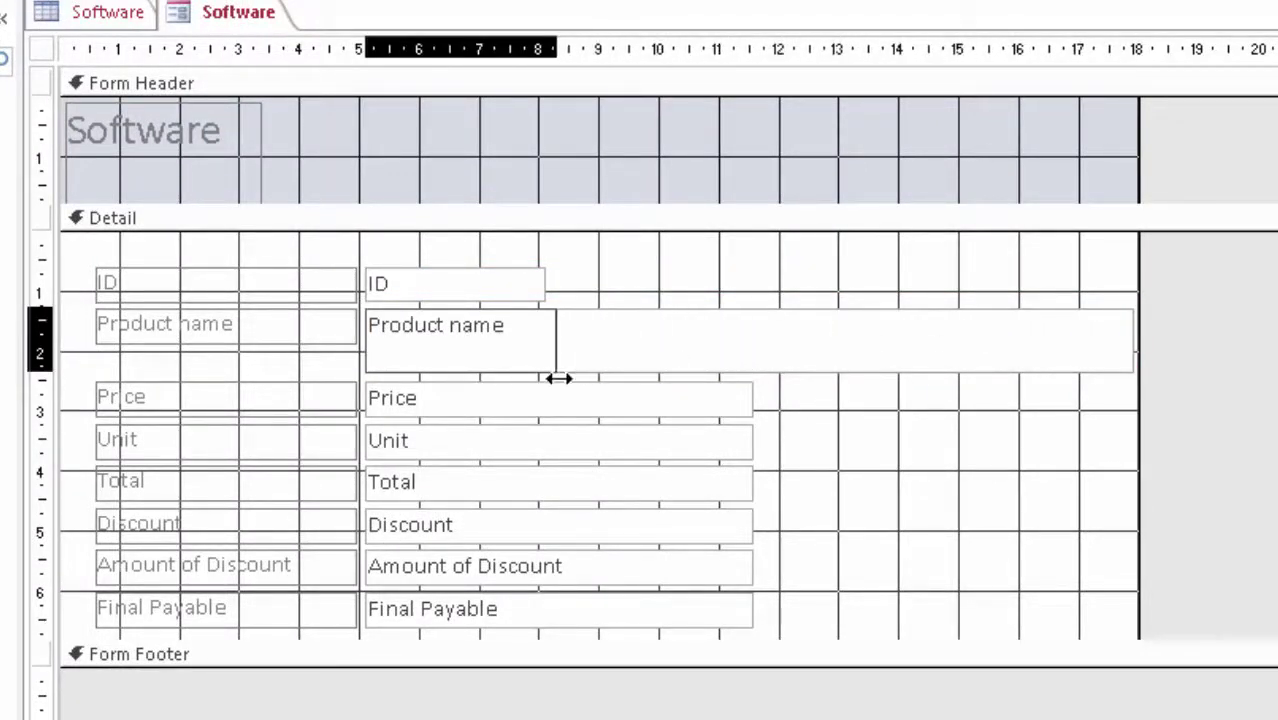
mouse_move(743, 366)
mouse_down()
mouse_move(557, 372)
mouse_move(557, 358)
mouse_up()
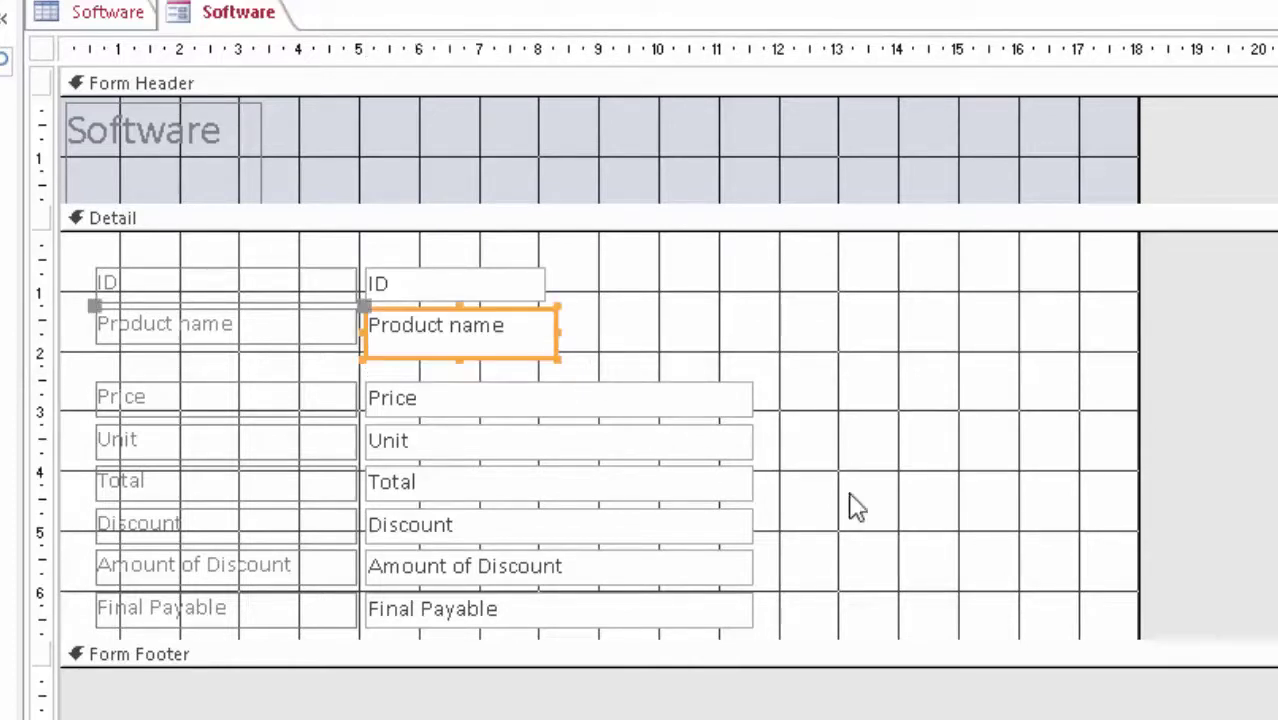
Extend the Detail section downward and select all its labels and text boxes
scroll(819, 542, down, 1)
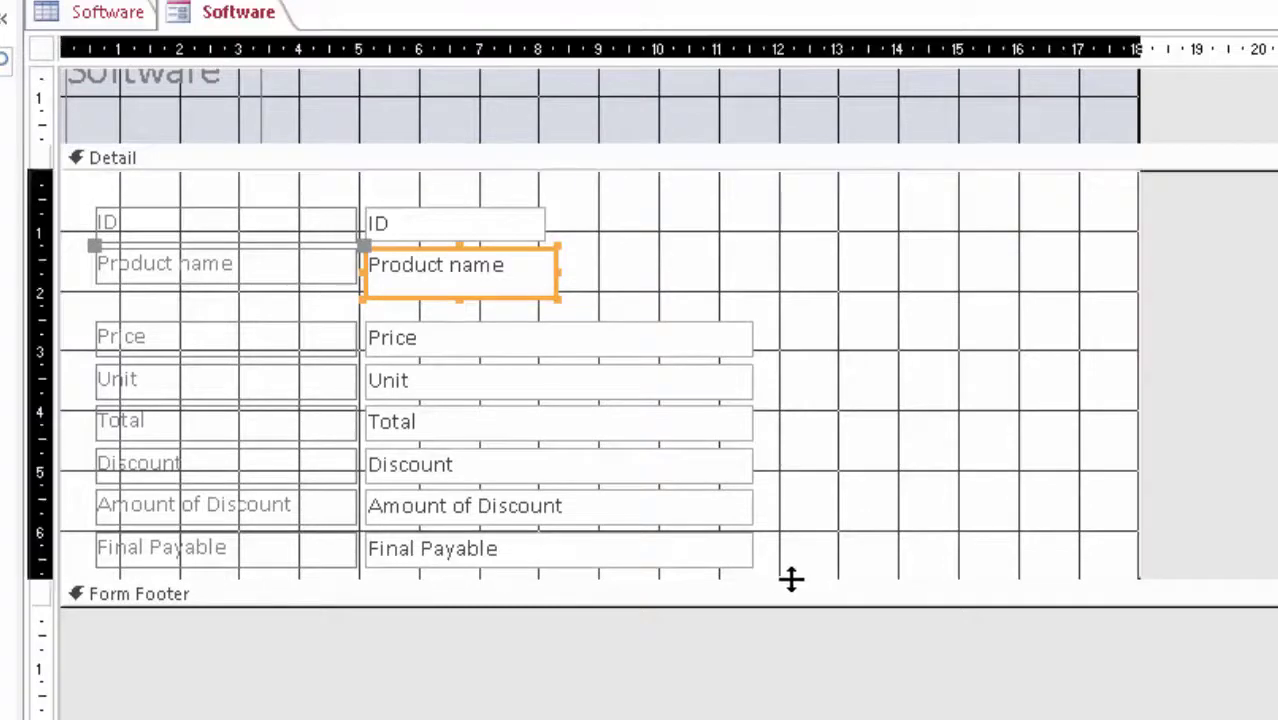
drag(801, 574, 804, 676)
drag(617, 622, 71, 192)
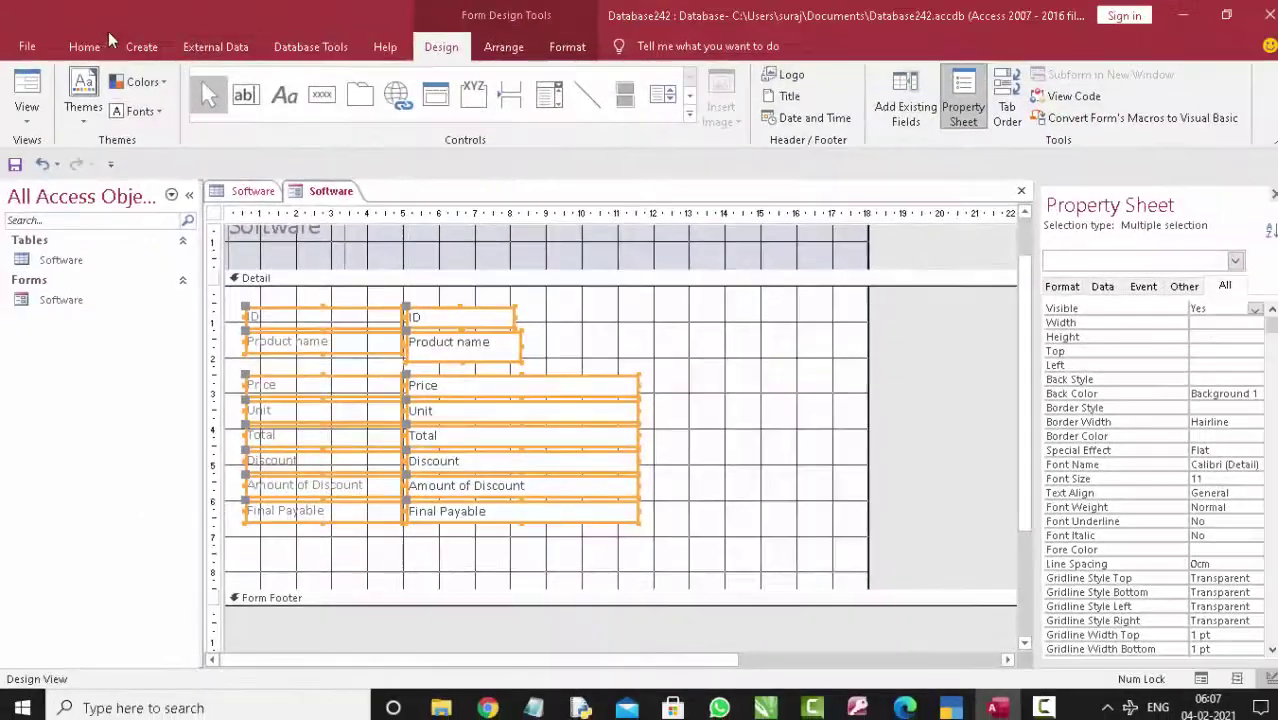
Make all the form's labels and text boxes bold with black text
click(86, 46)
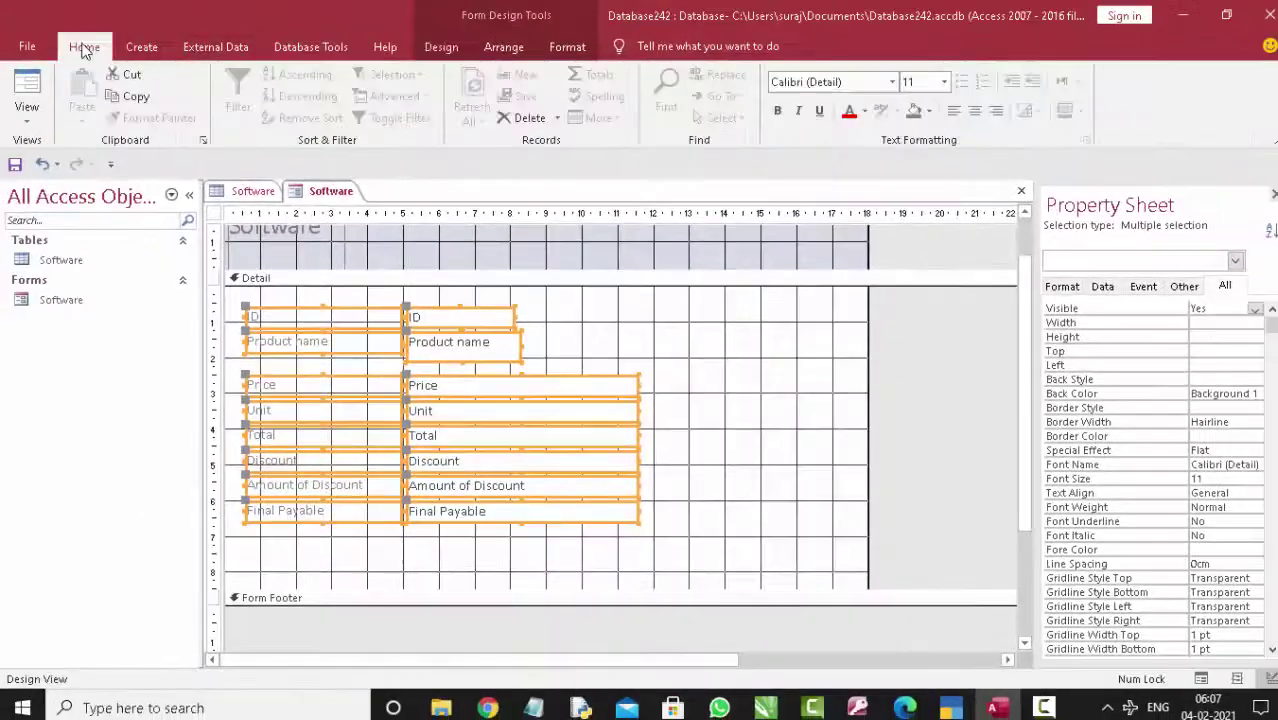
click(778, 114)
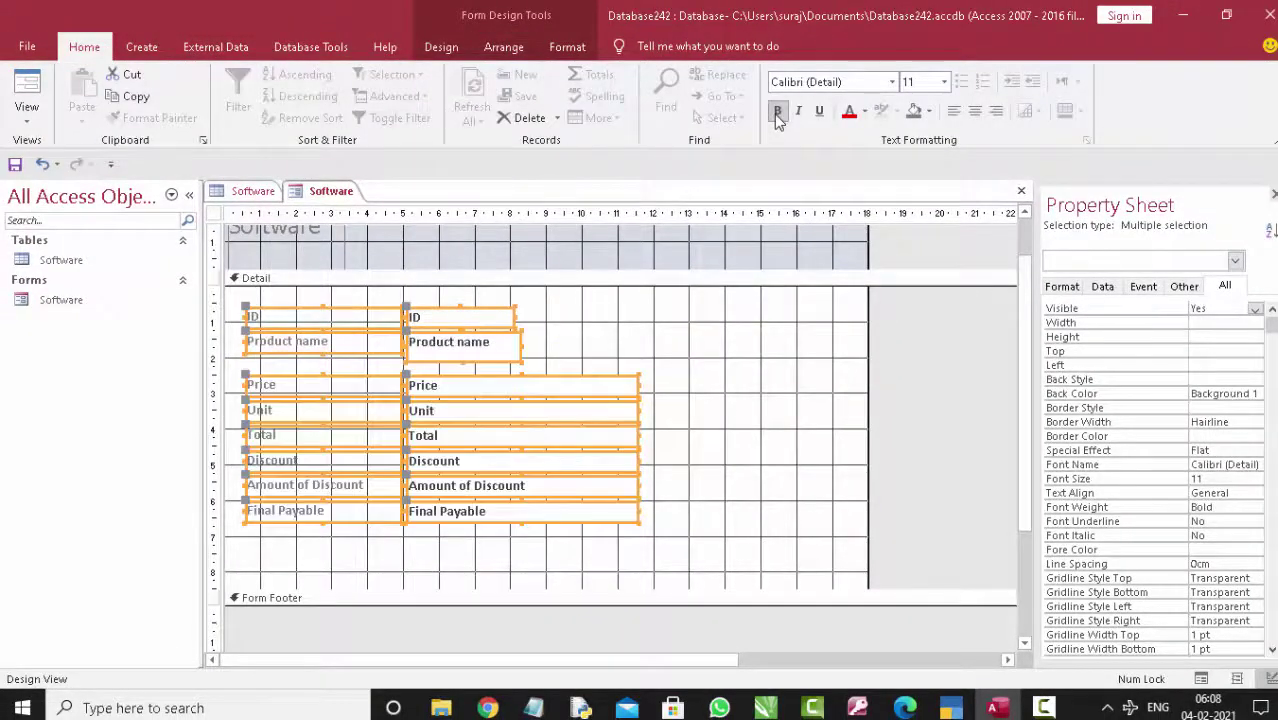
click(866, 111)
click(862, 131)
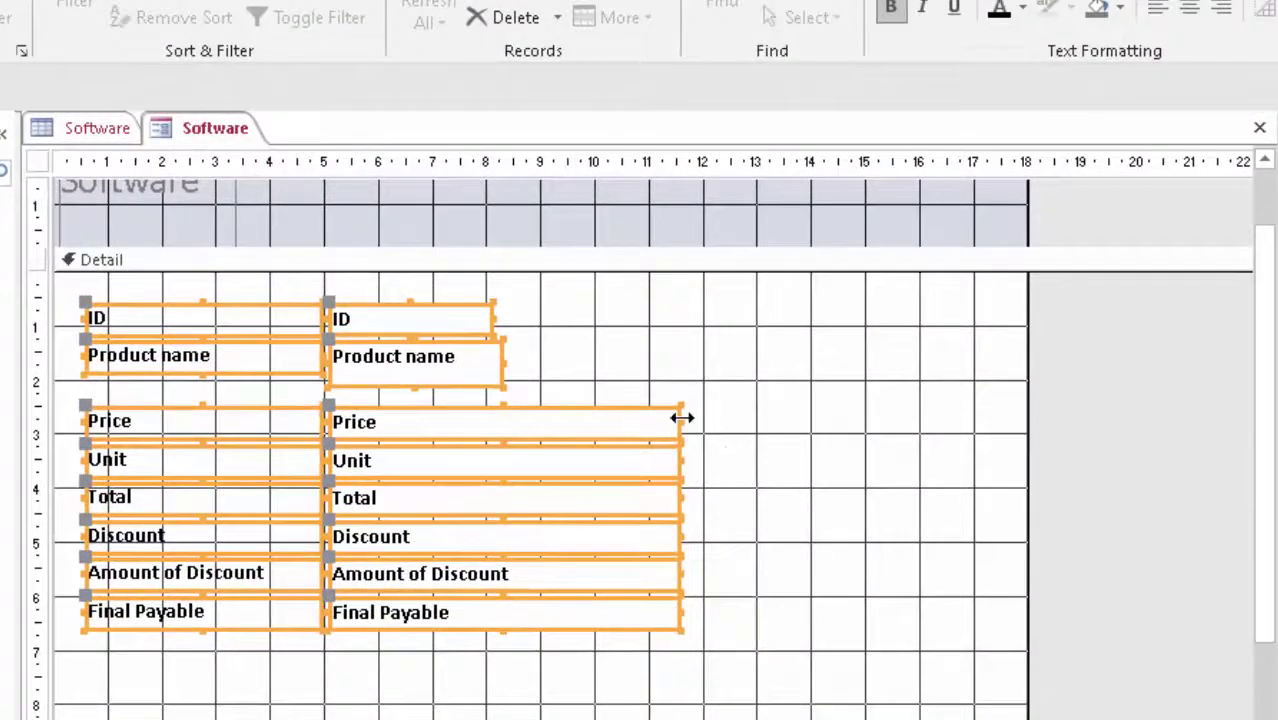
Narrow the Price, Total, Unit and Discount text boxes
click(705, 438)
click(677, 425)
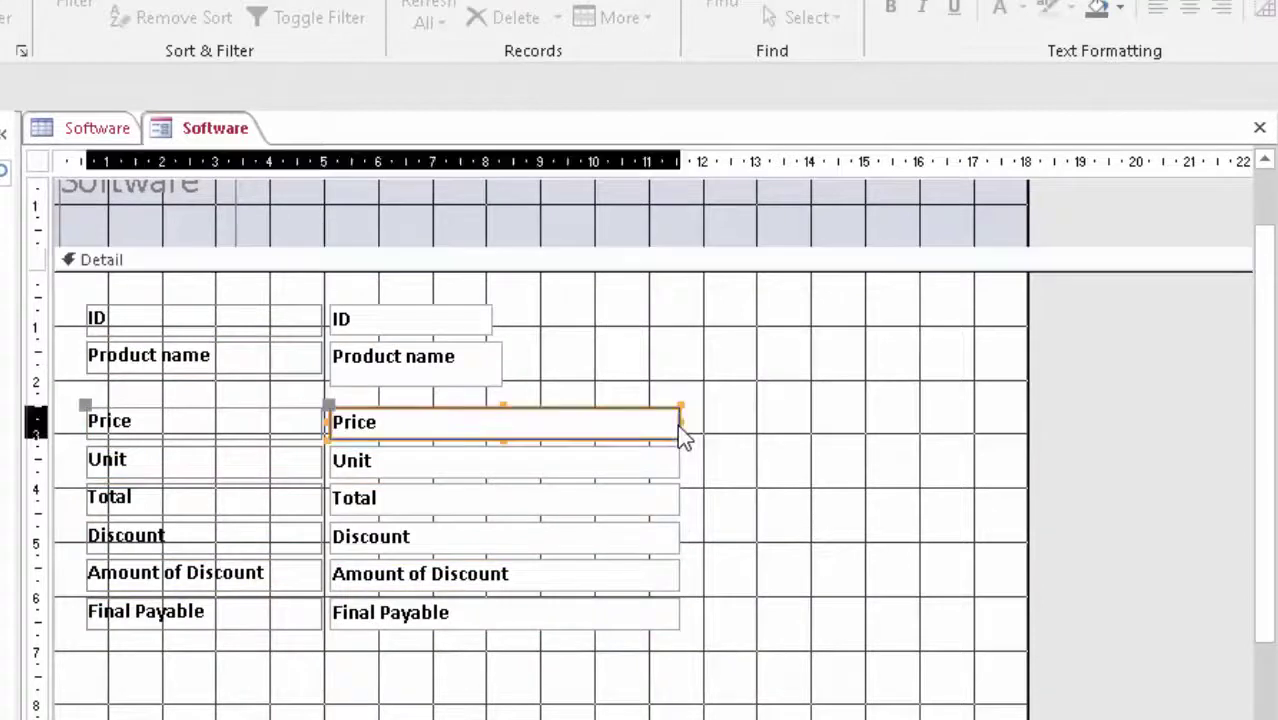
drag(679, 425, 466, 446)
click(597, 485)
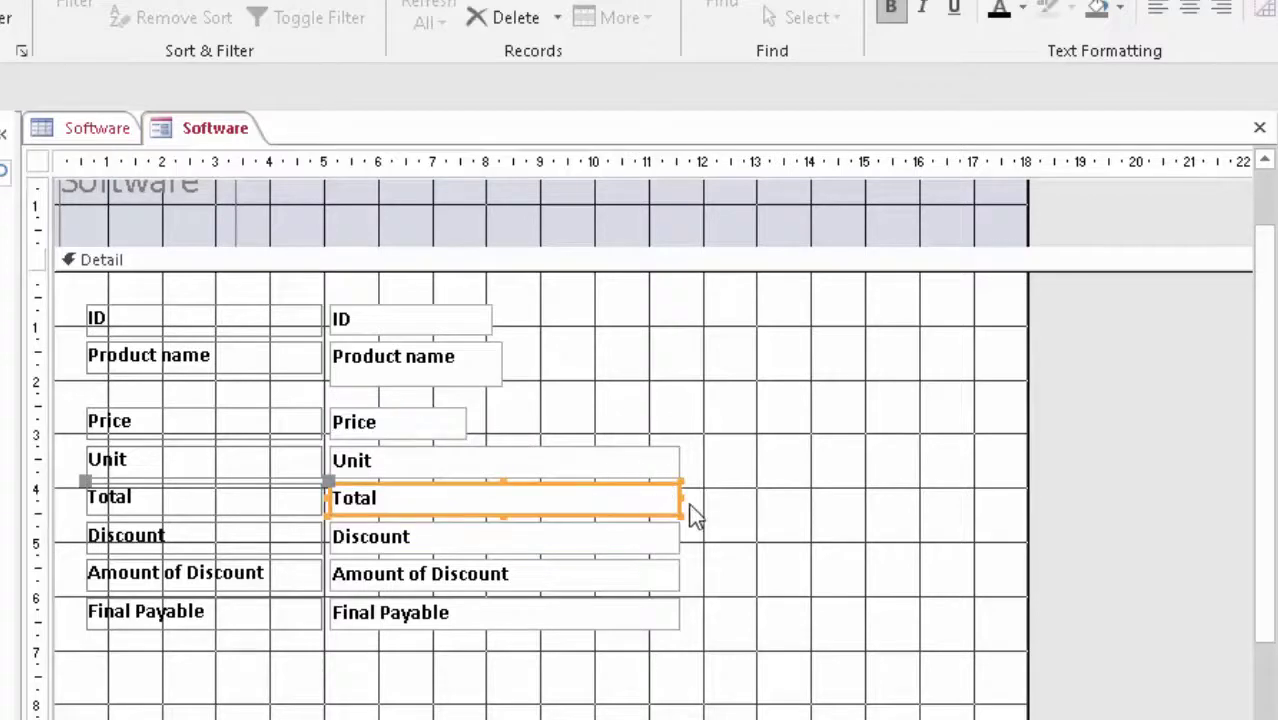
drag(680, 496, 475, 524)
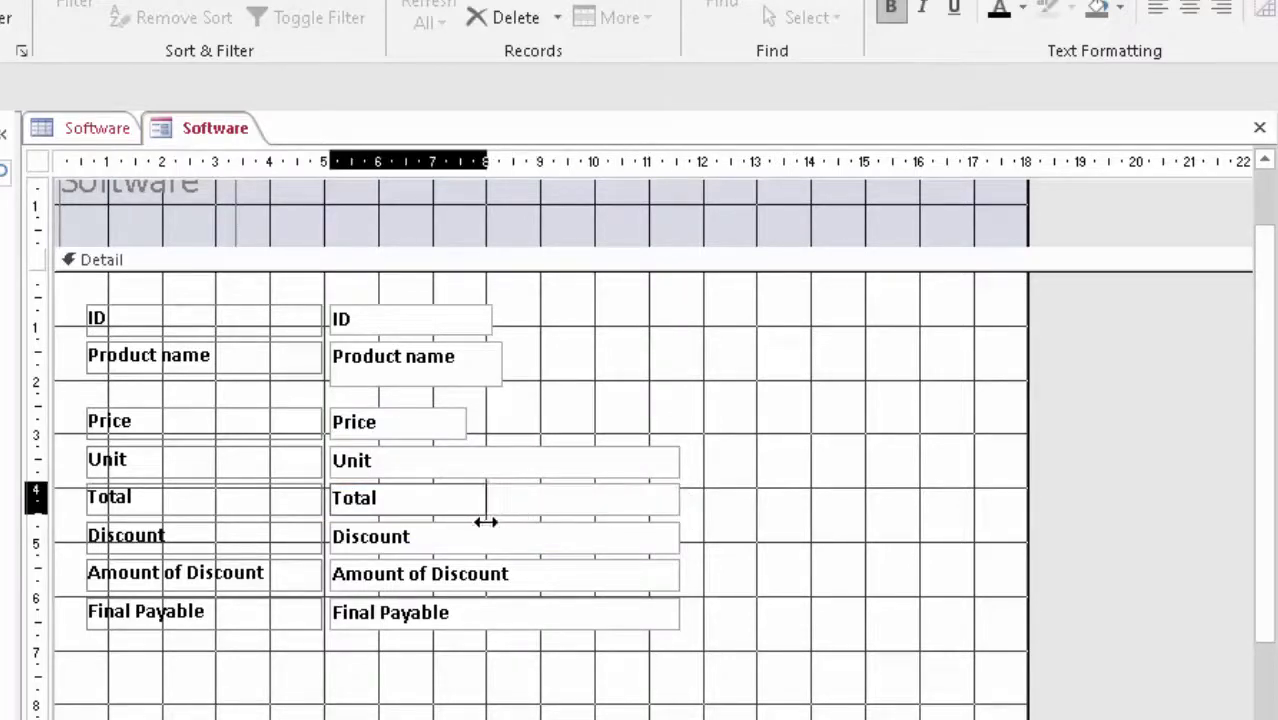
click(633, 468)
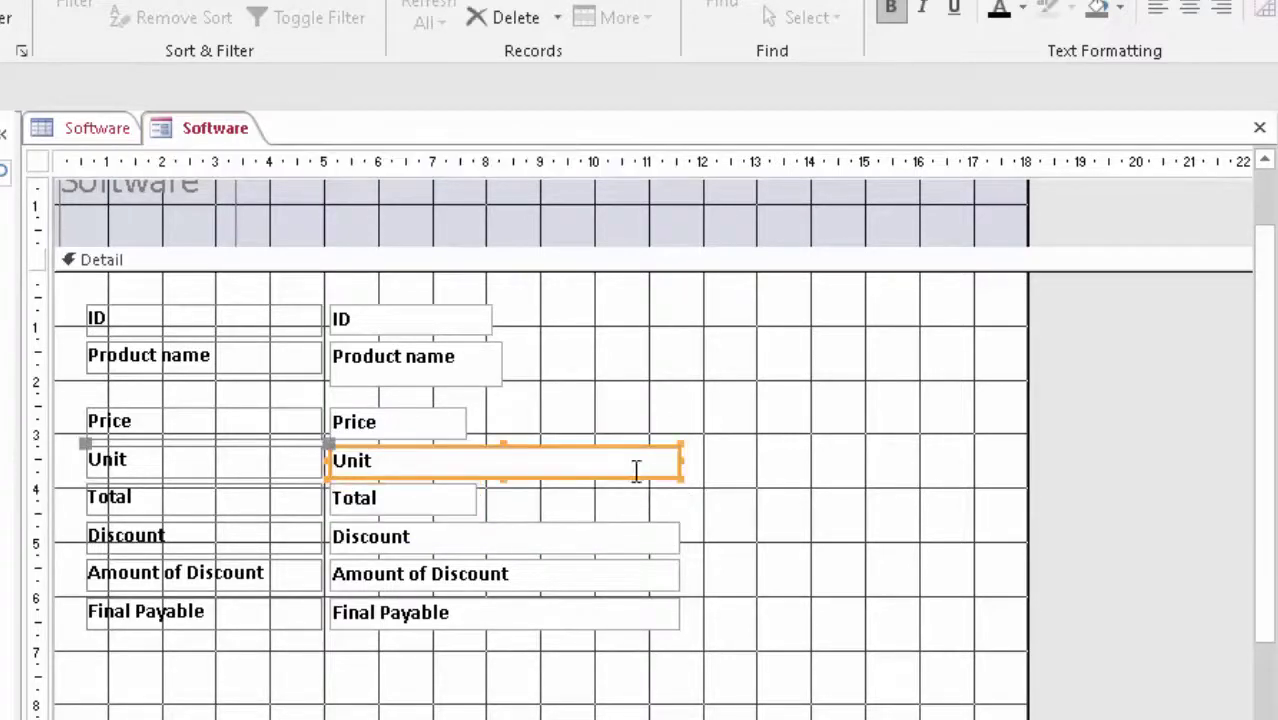
drag(679, 460, 468, 482)
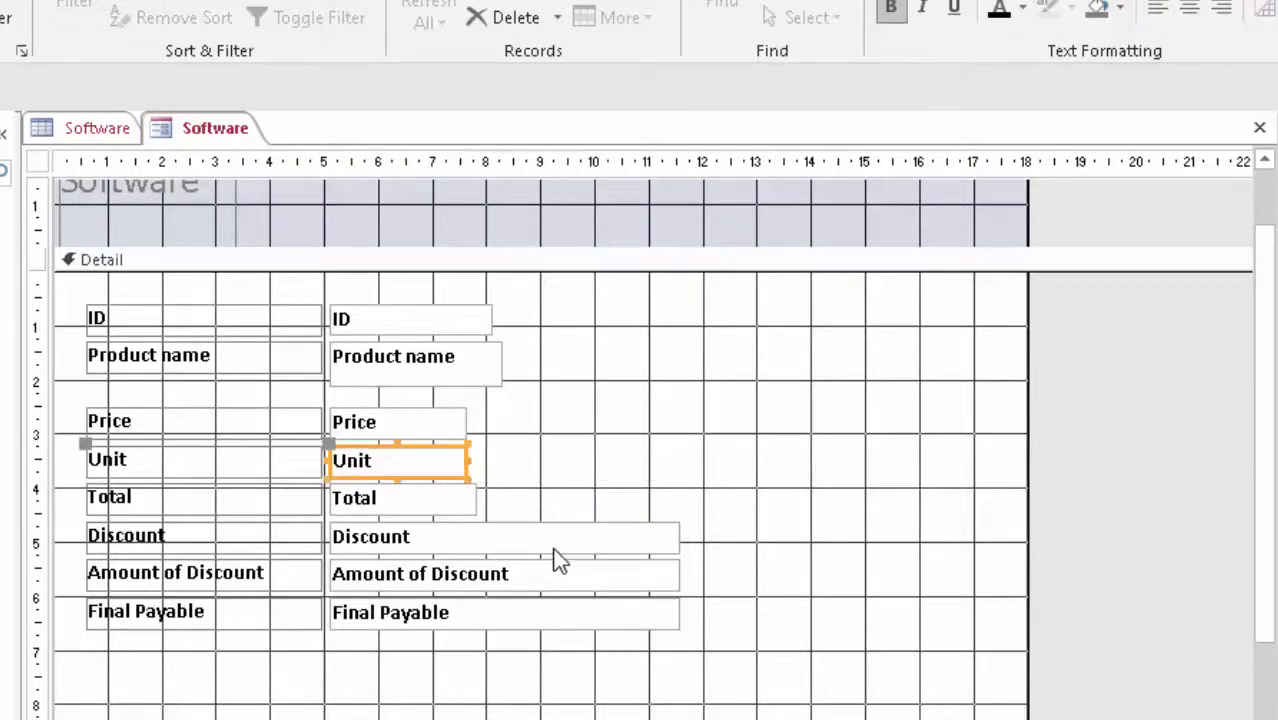
click(554, 548)
drag(575, 554, 482, 554)
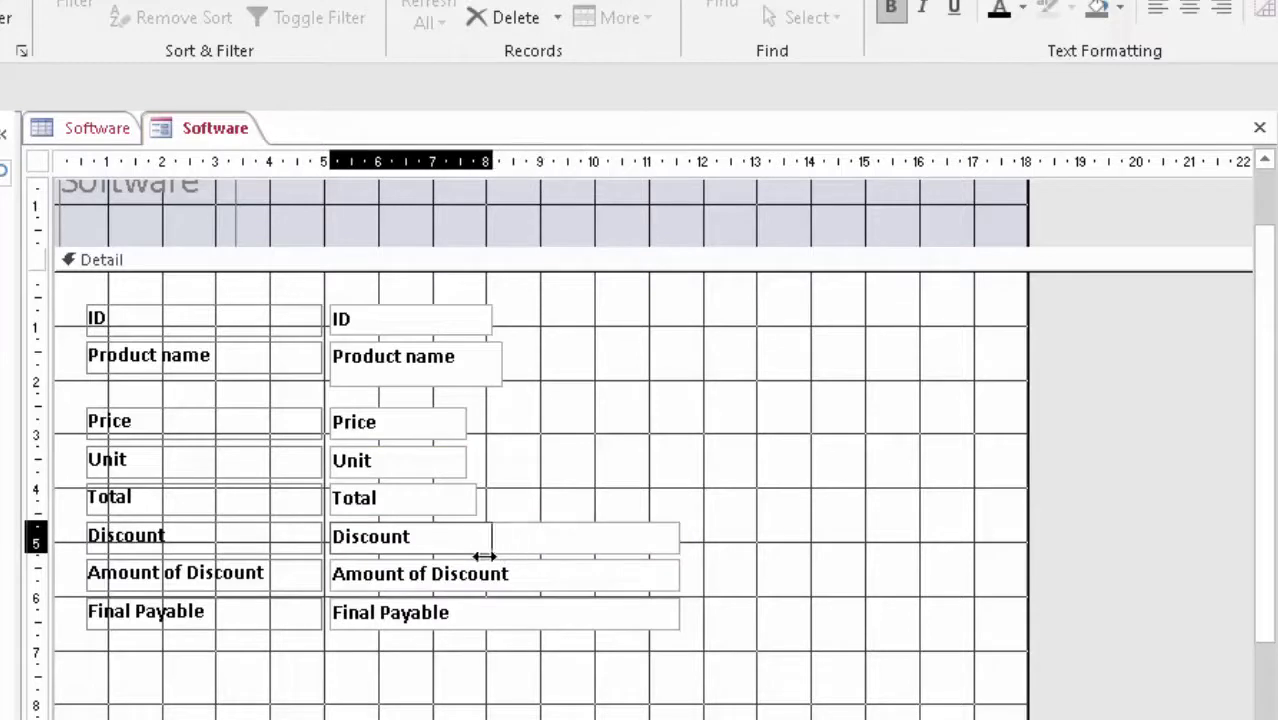
Resize the Amount of Discount box to fit its text and narrow the Final Payable box
click(545, 585)
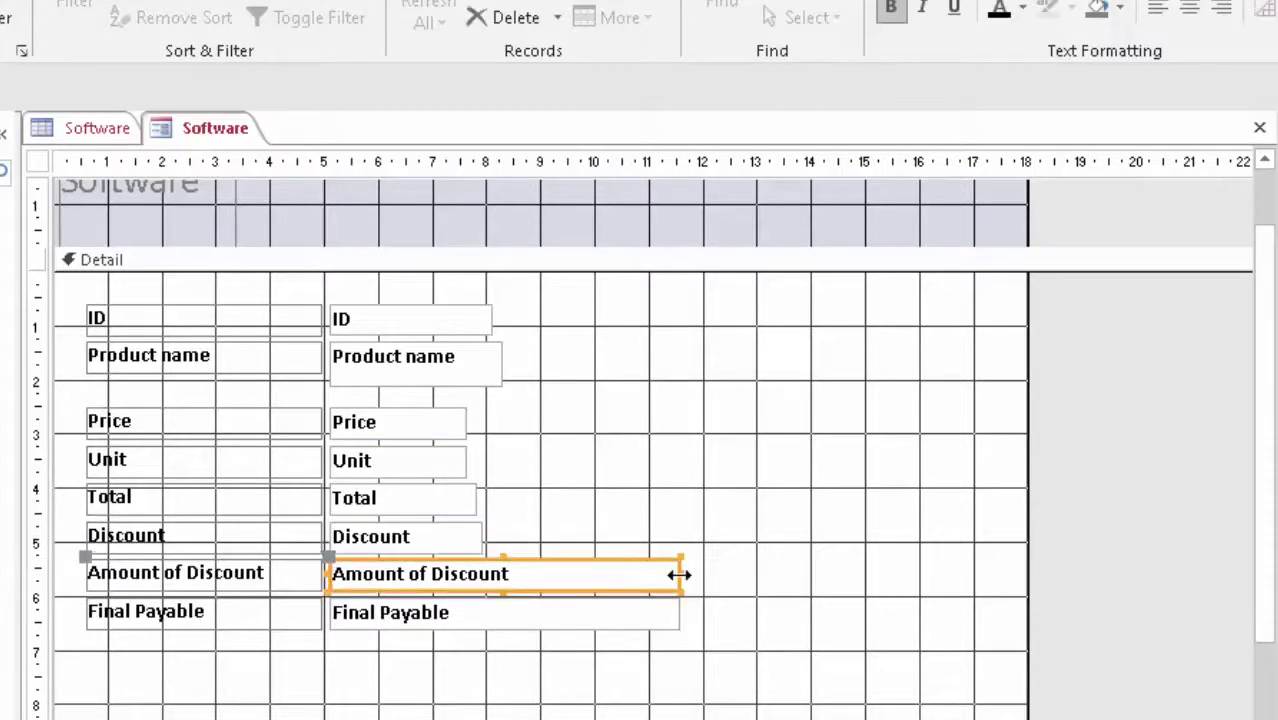
mouse_move(630, 578)
mouse_down()
mouse_move(603, 578)
mouse_move(676, 580)
mouse_move(486, 578)
mouse_up()
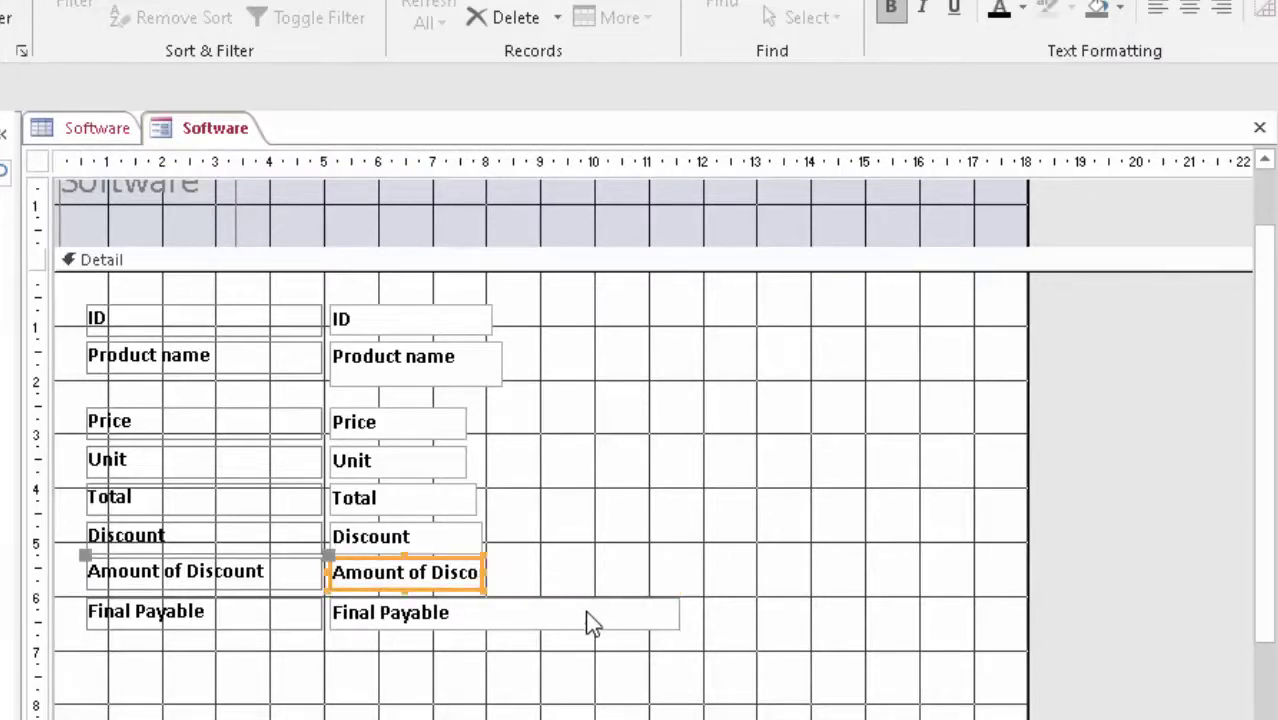
click(588, 617)
click(481, 575)
drag(486, 576, 543, 577)
click(656, 625)
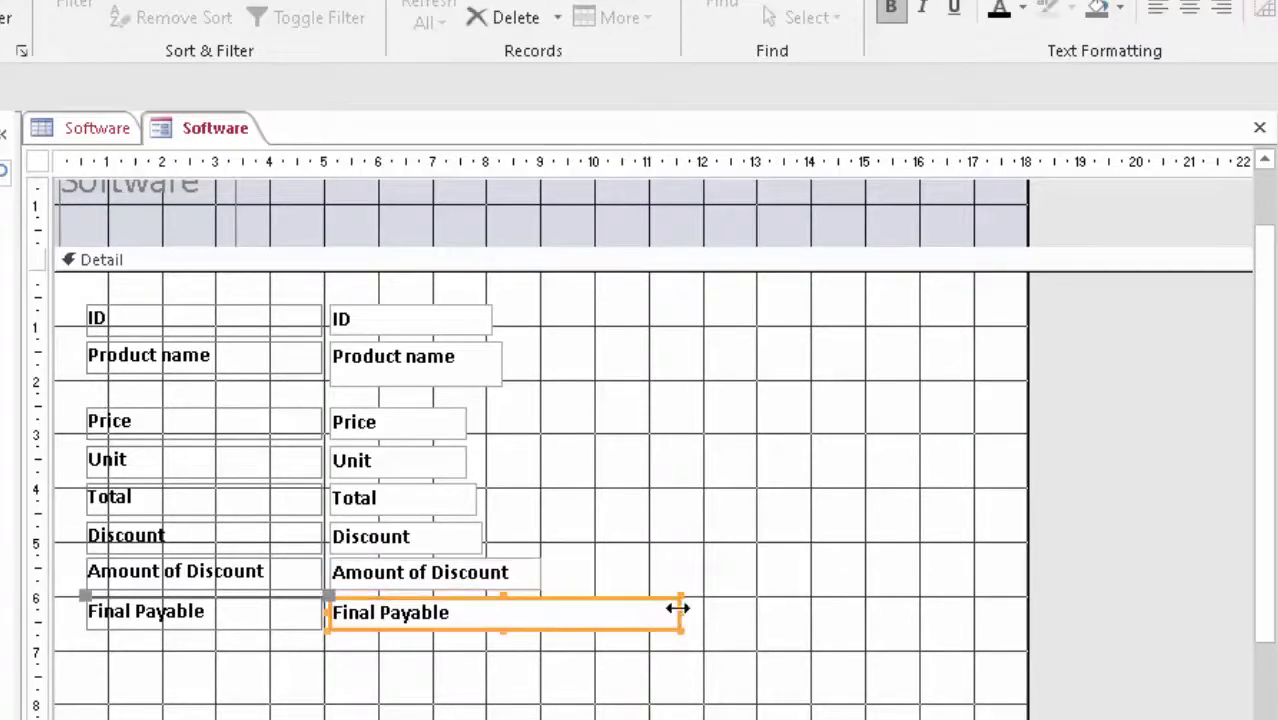
mouse_move(679, 614)
mouse_down()
mouse_move(517, 630)
mouse_move(538, 628)
mouse_up()
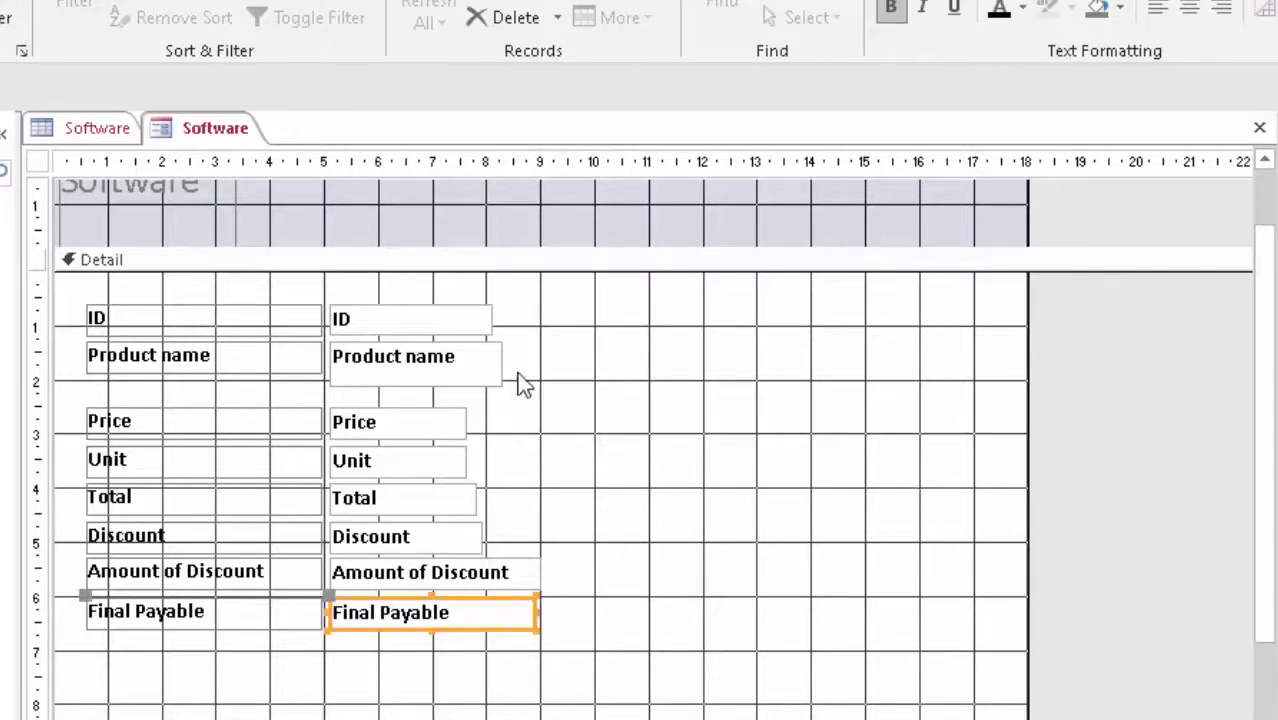
Delete the Software title from the form header
scroll(140, 238, up, 2)
click(236, 258)
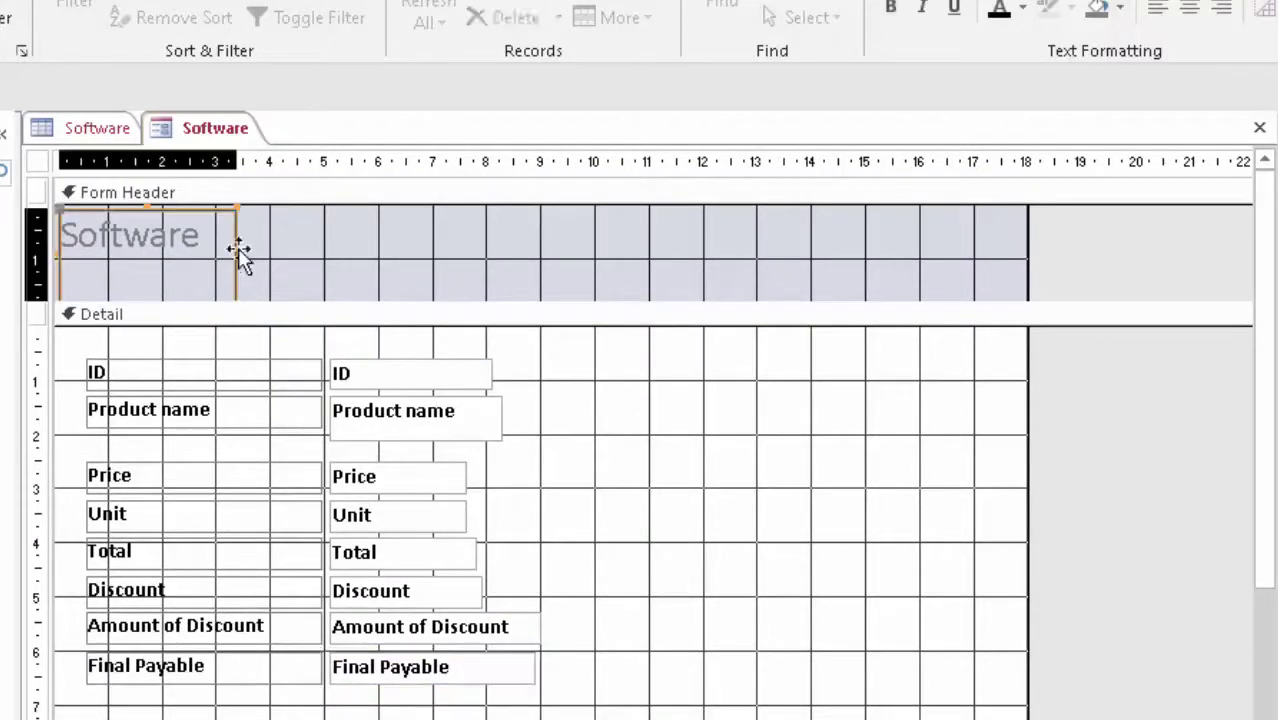
key(Delete)
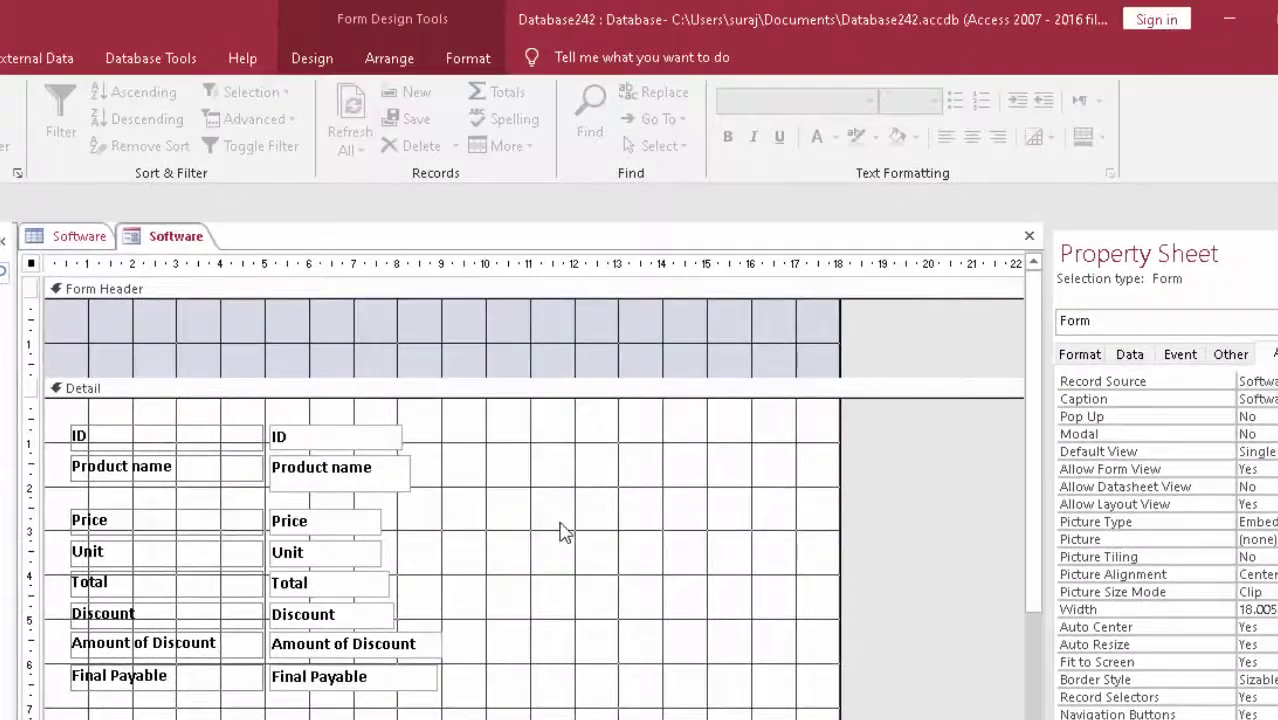
Give the form's Detail section a light green background colour
click(562, 530)
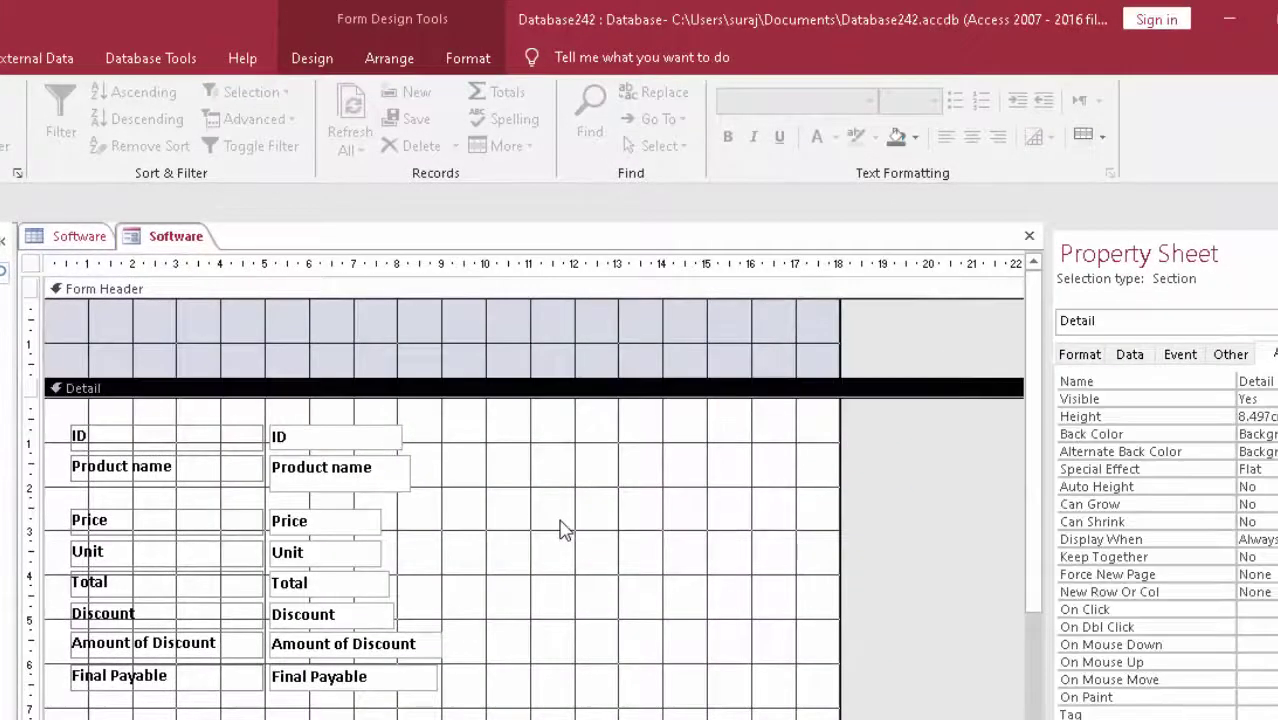
click(915, 140)
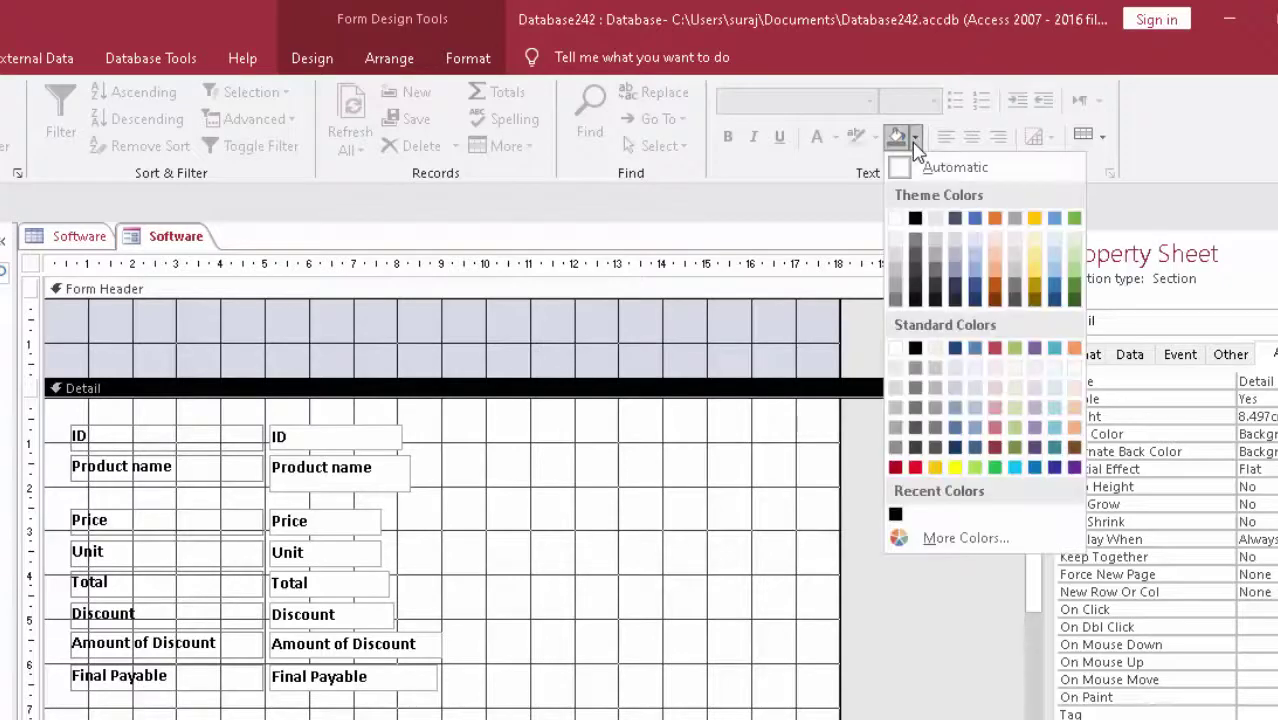
click(1075, 258)
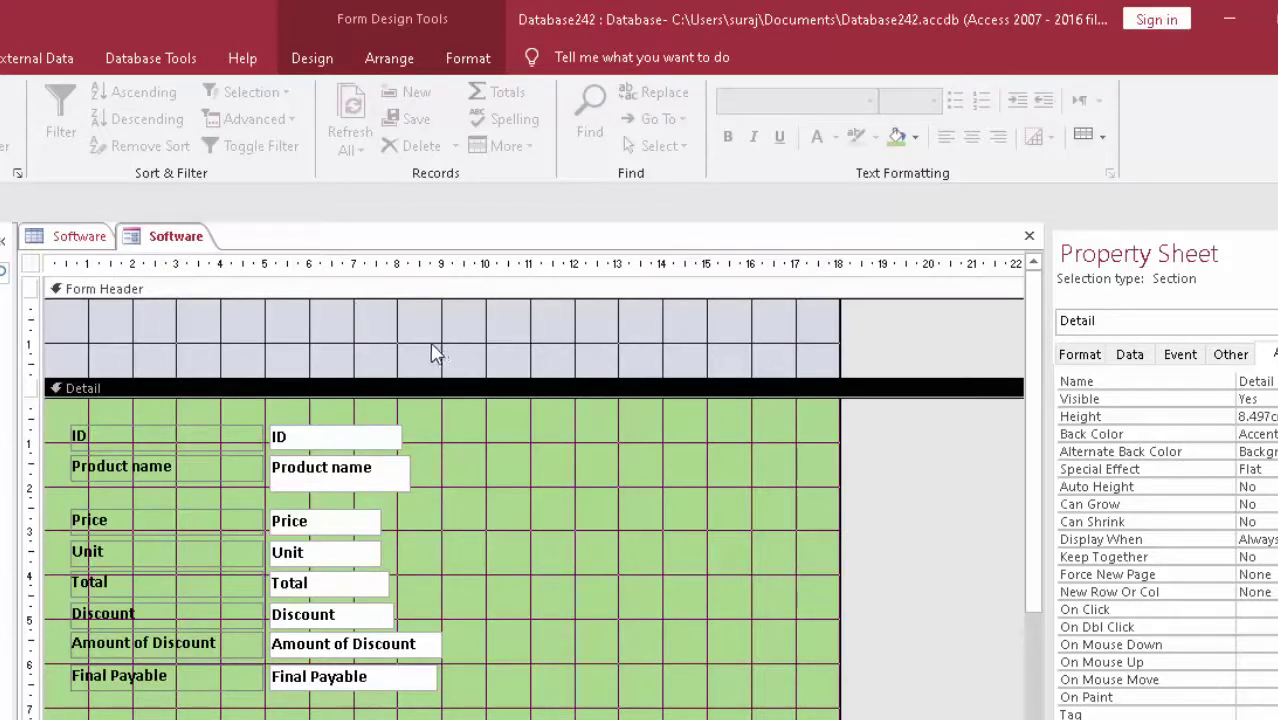
Add a header combo box that finds records by ID, labelled Product number
click(312, 58)
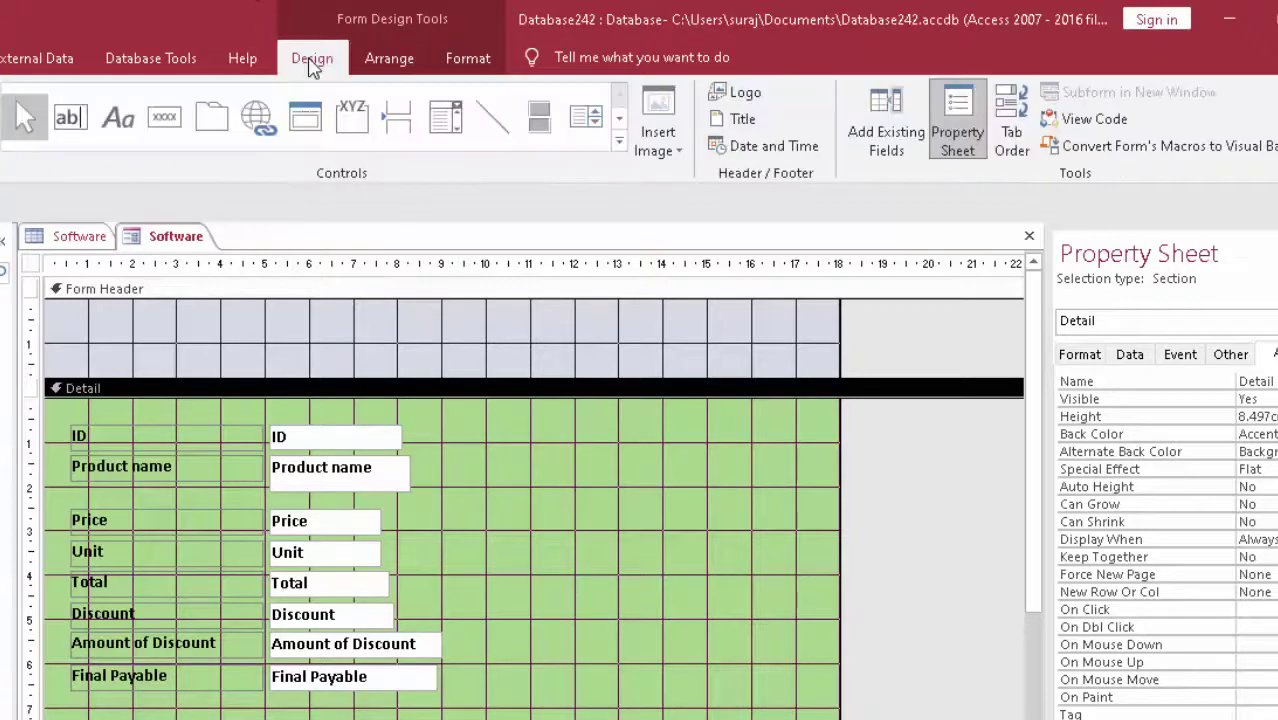
click(447, 118)
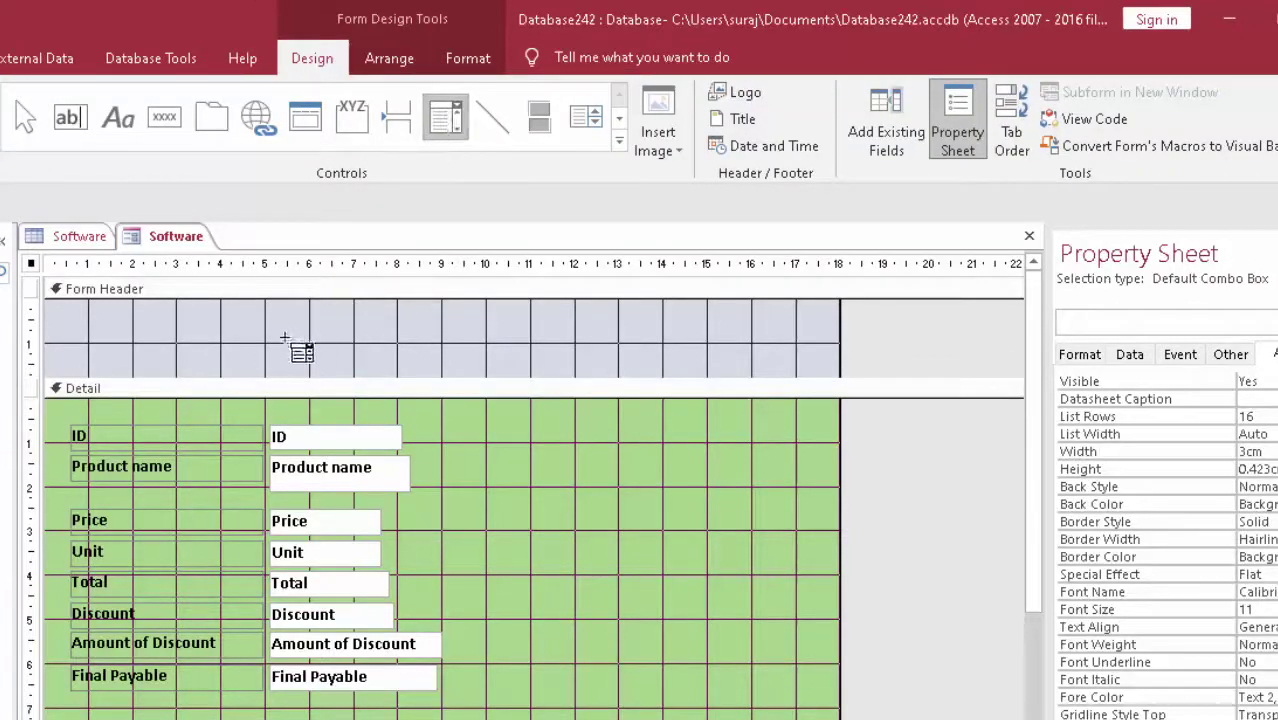
mouse_move(238, 308)
mouse_down()
mouse_move(450, 352)
mouse_move(509, 346)
mouse_up()
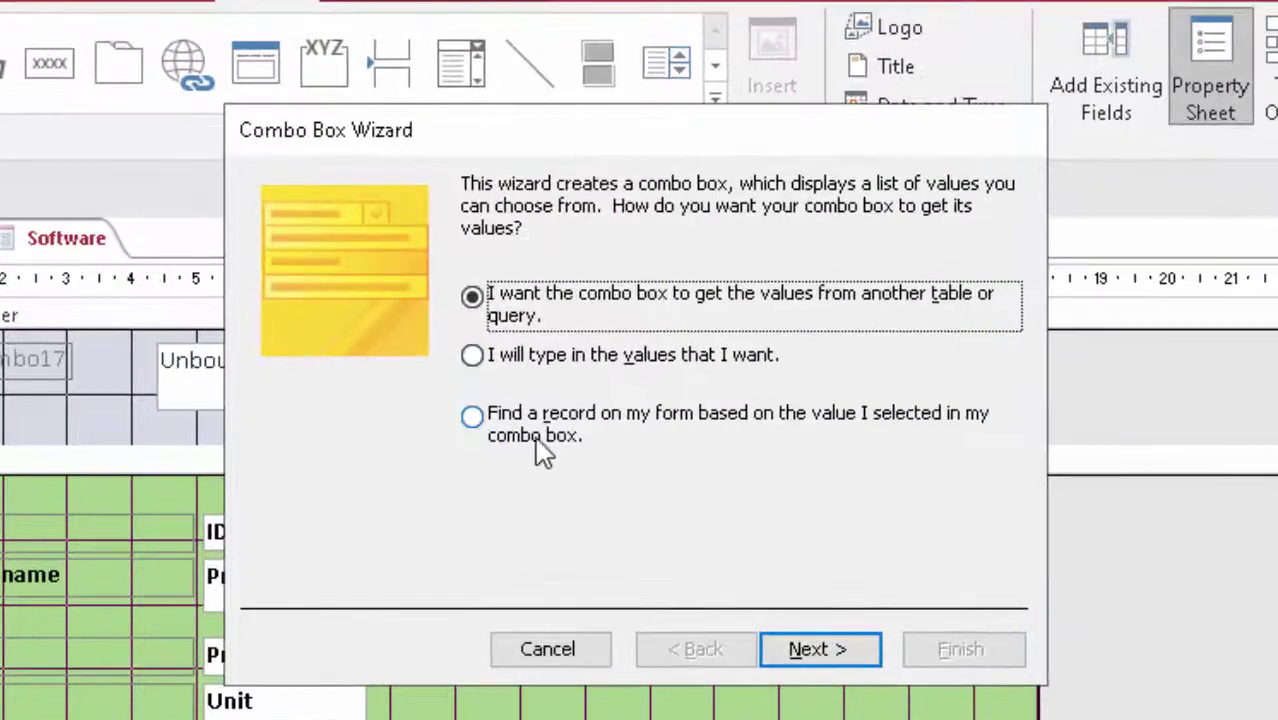
click(489, 421)
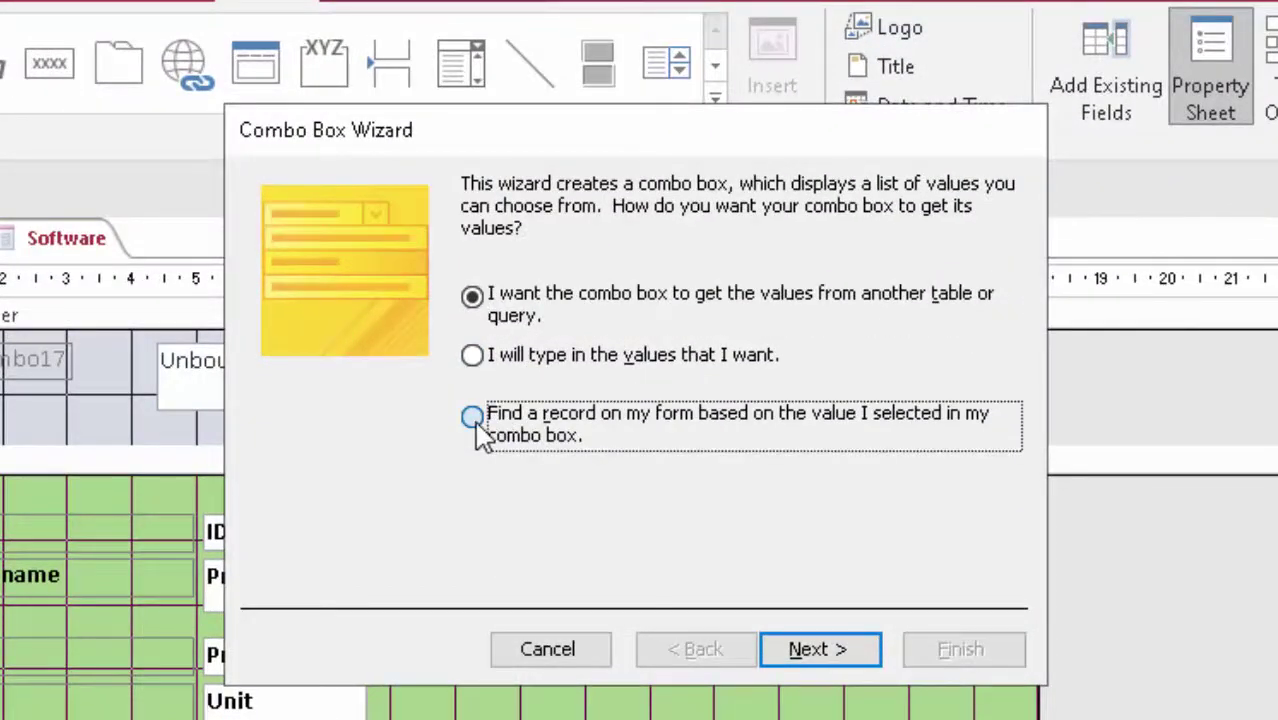
click(833, 650)
click(580, 428)
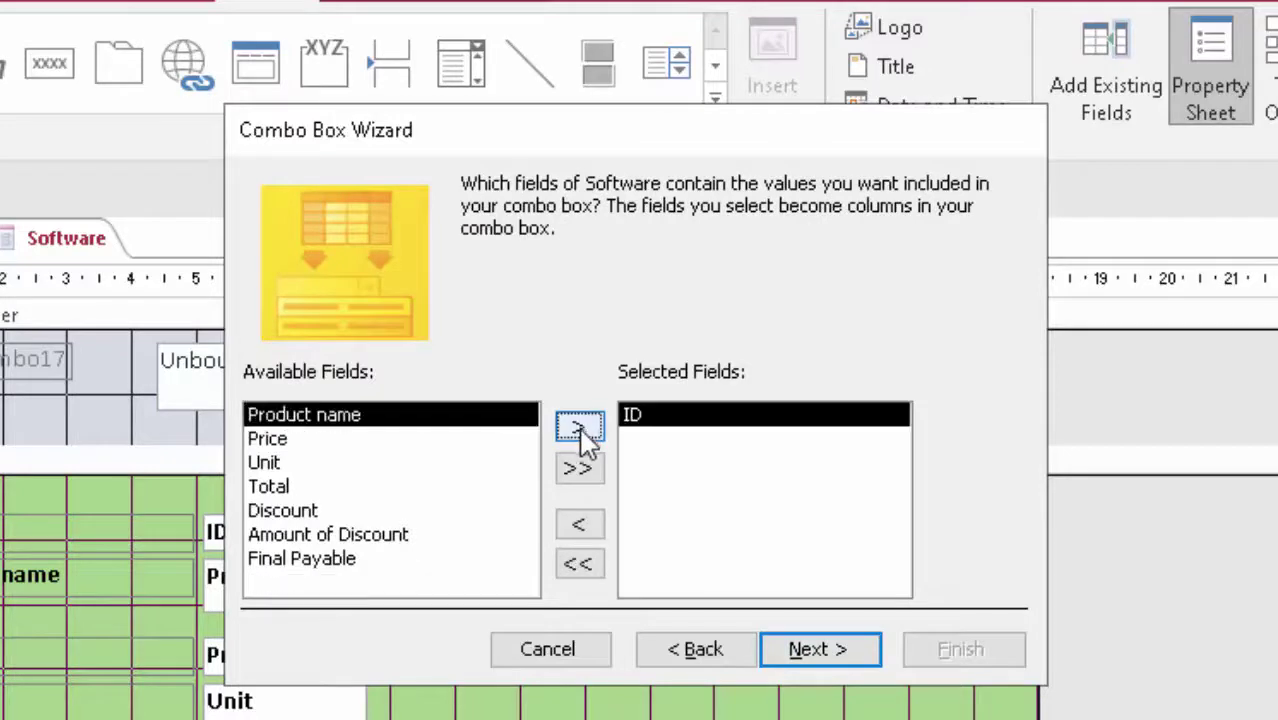
click(826, 660)
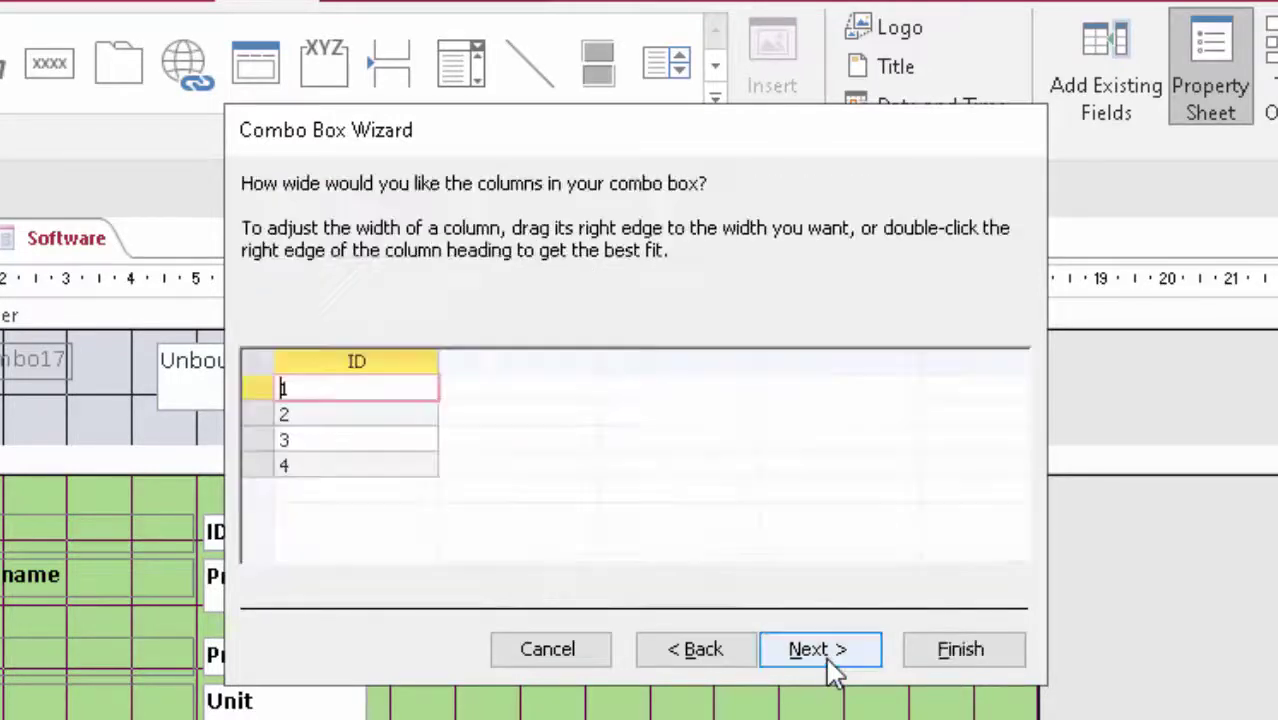
click(826, 662)
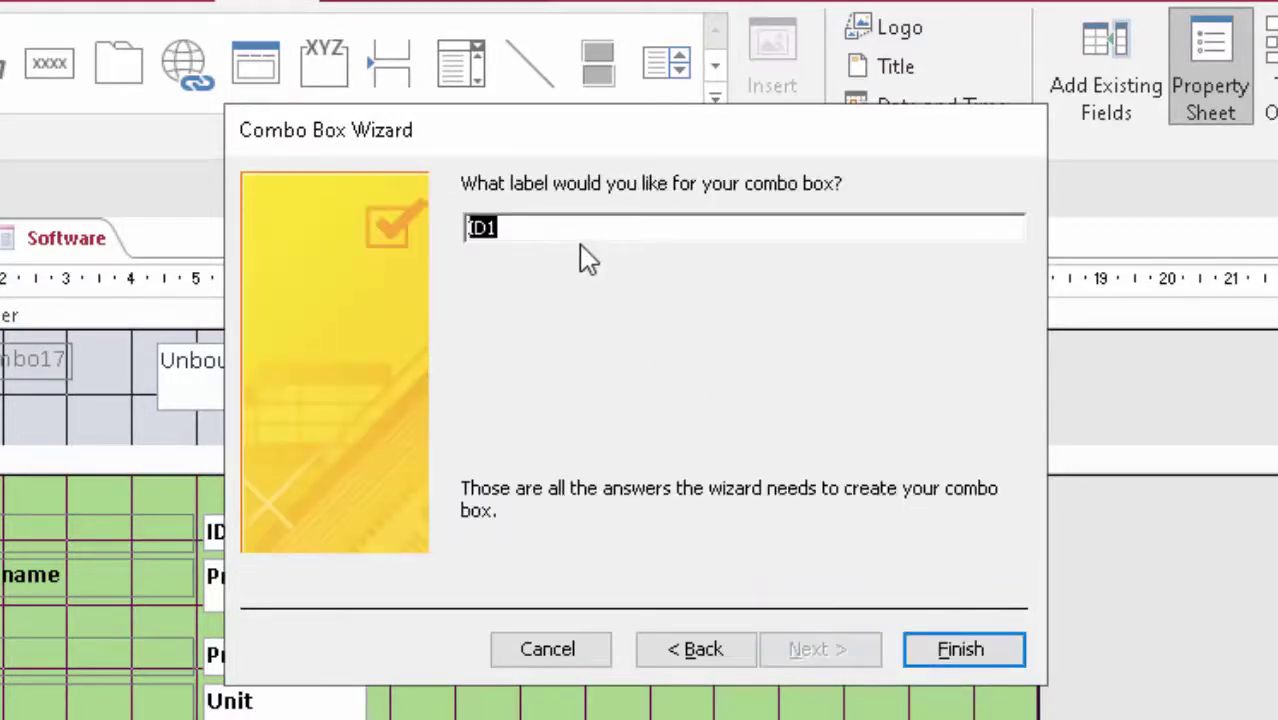
click(558, 228)
text(P)
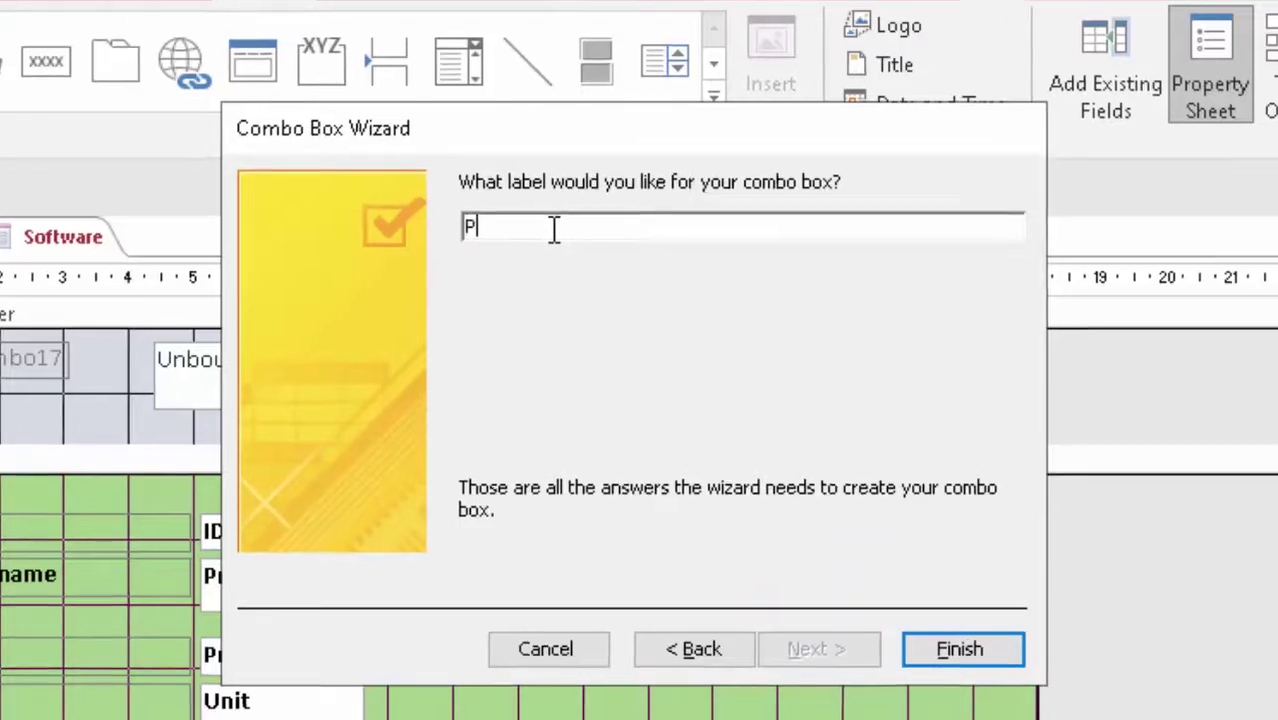
text(r)
text(oduct number)
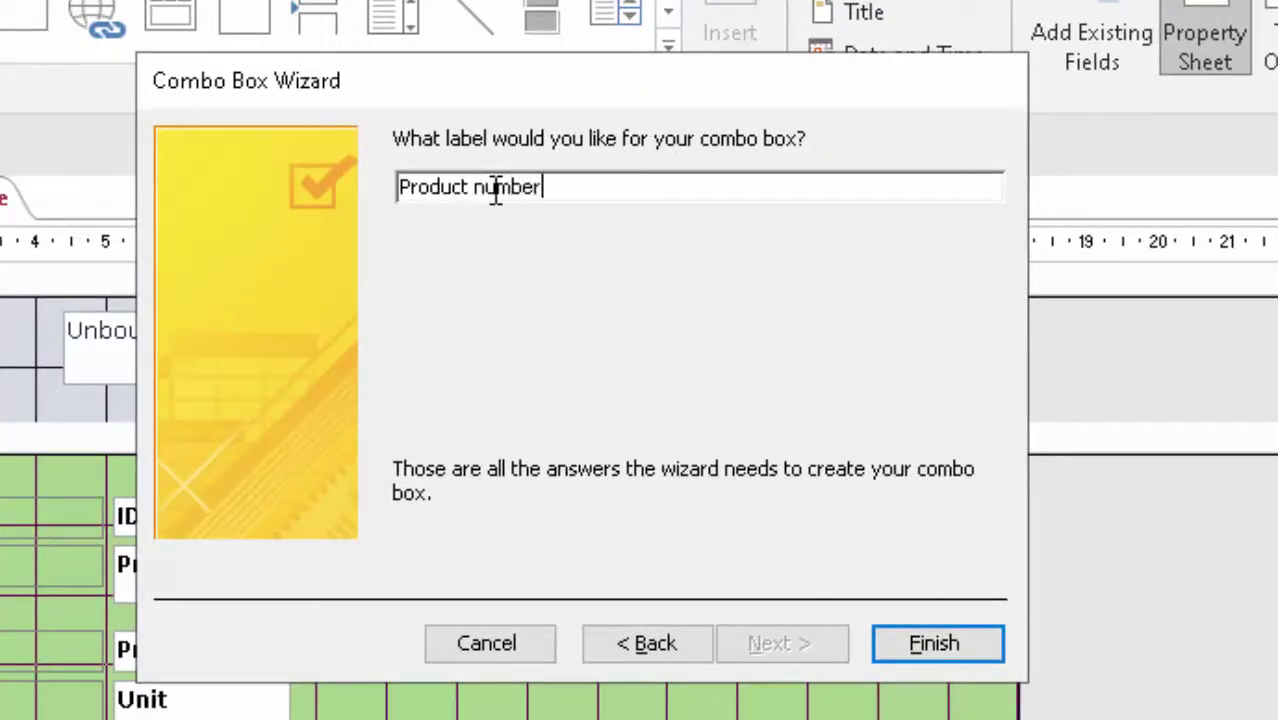
click(958, 645)
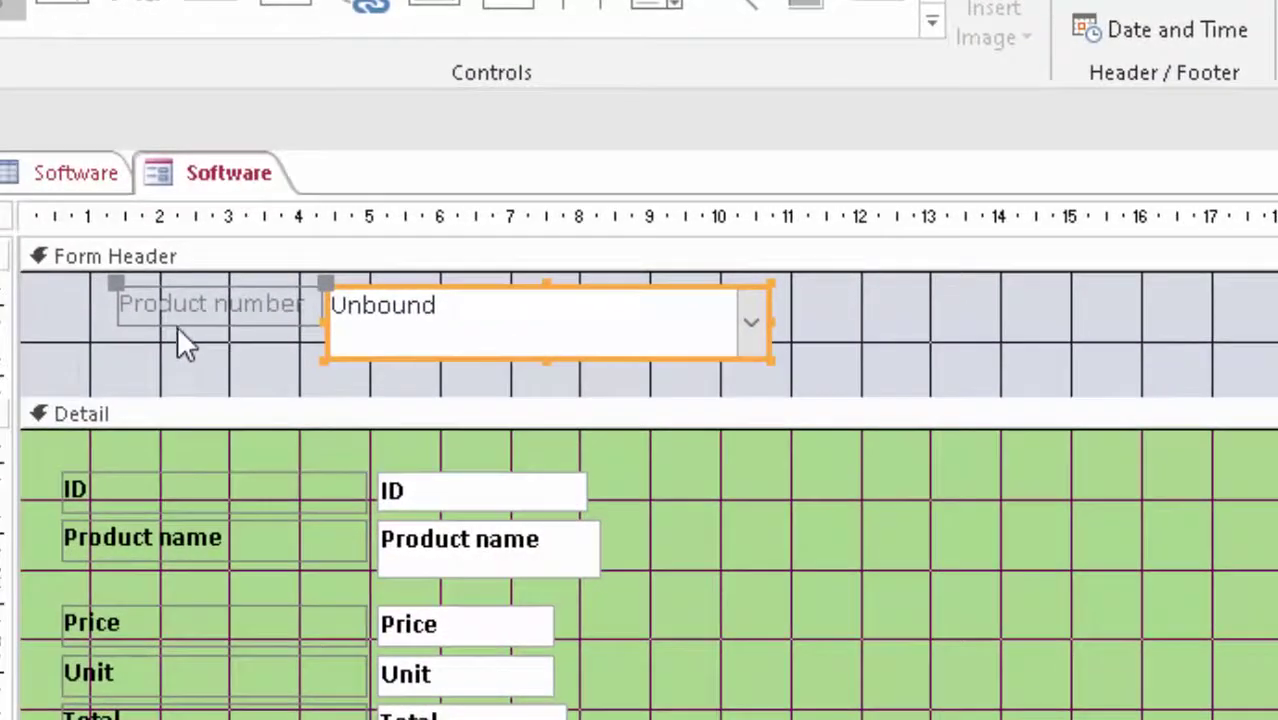
Shrink the new combo box and select it together with the Product number label
click(177, 319)
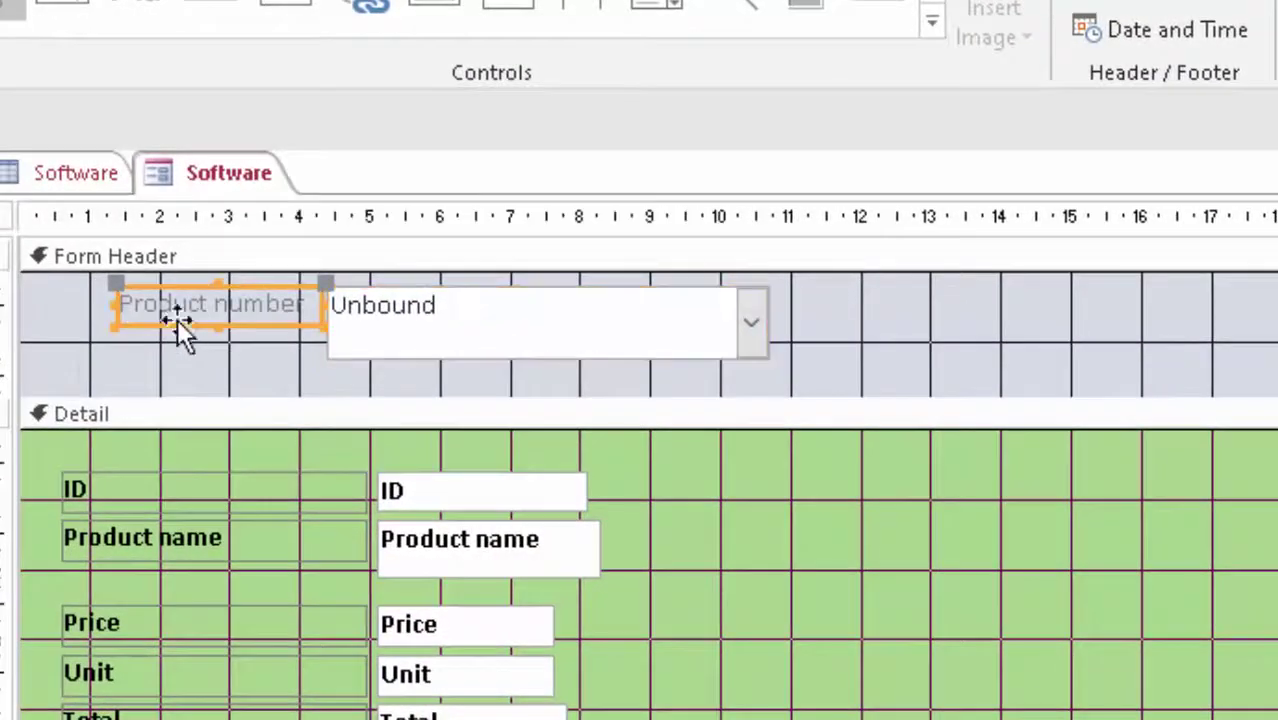
click(330, 345)
drag(325, 360, 355, 335)
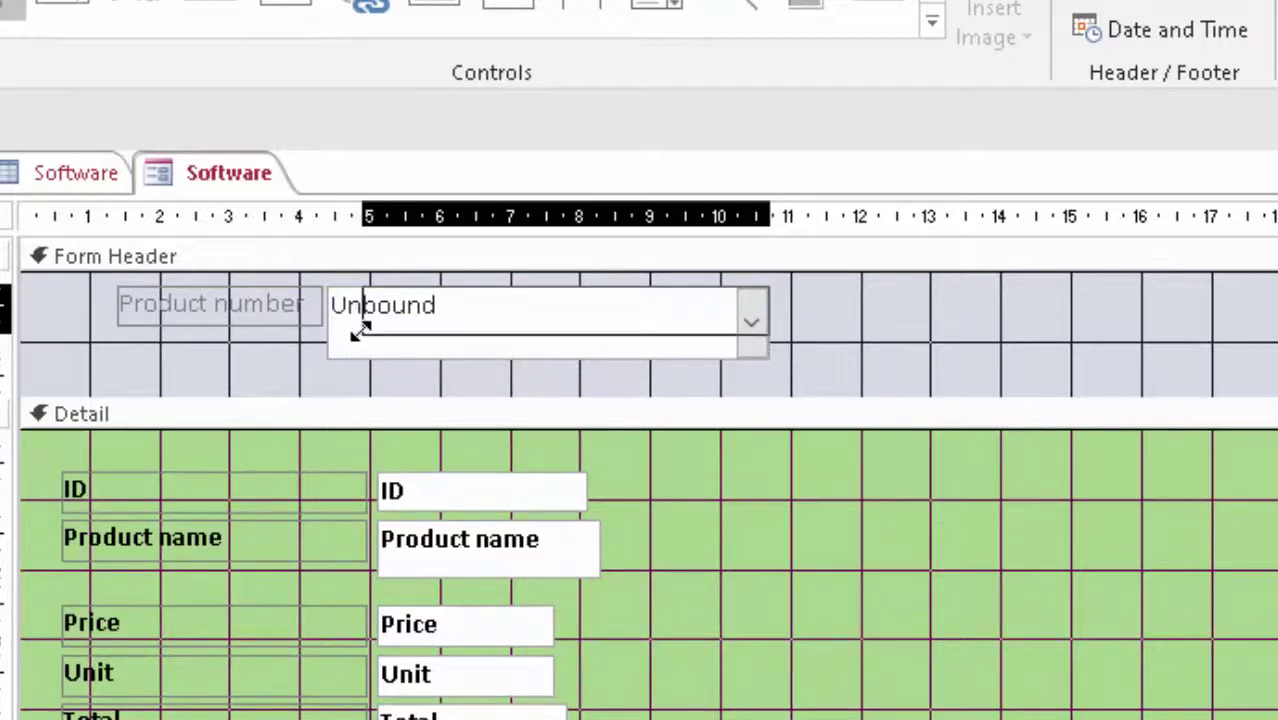
drag(357, 335, 355, 325)
click(251, 321)
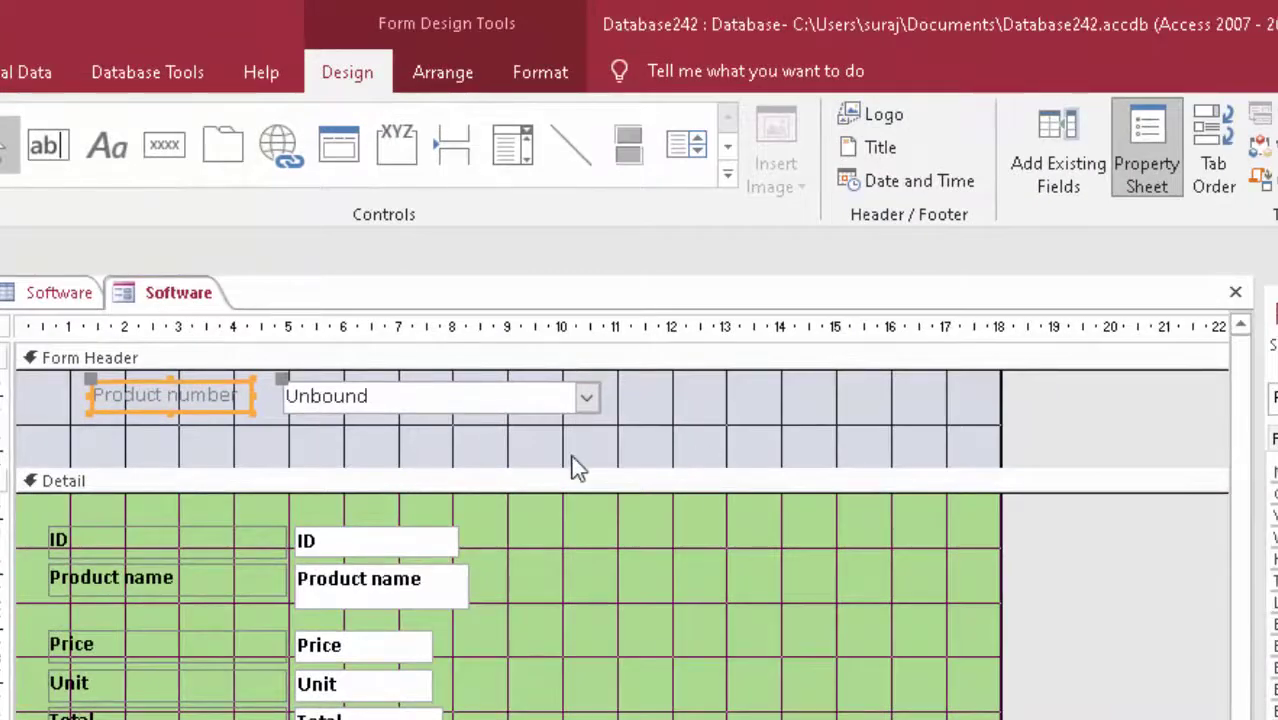
drag(575, 455, 80, 377)
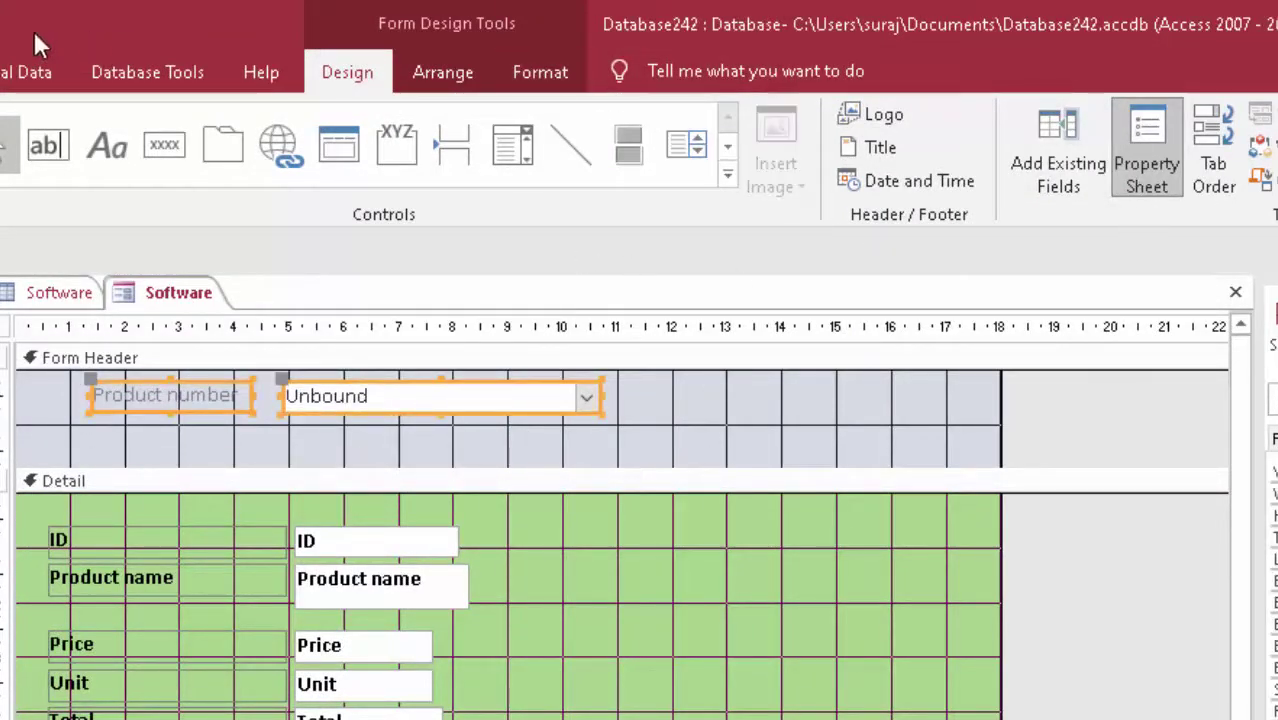
Format the header label and combo box with bold white text on a red background
click(2, 72)
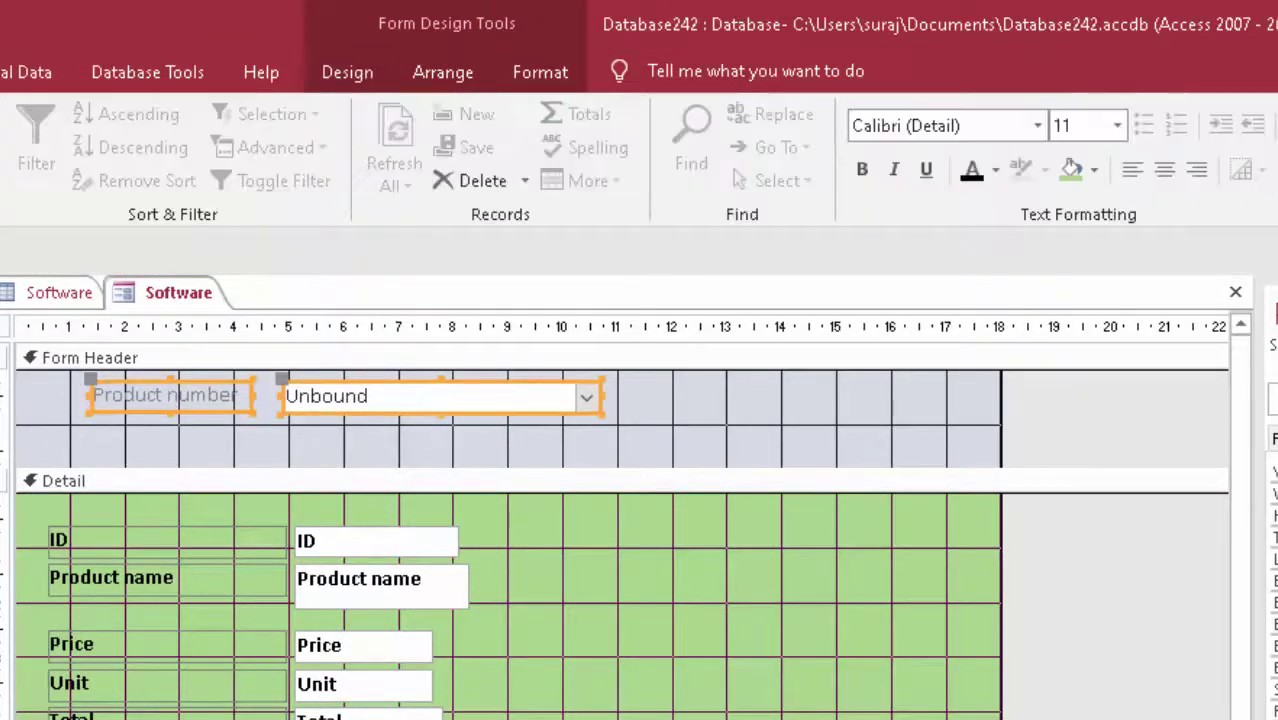
click(971, 170)
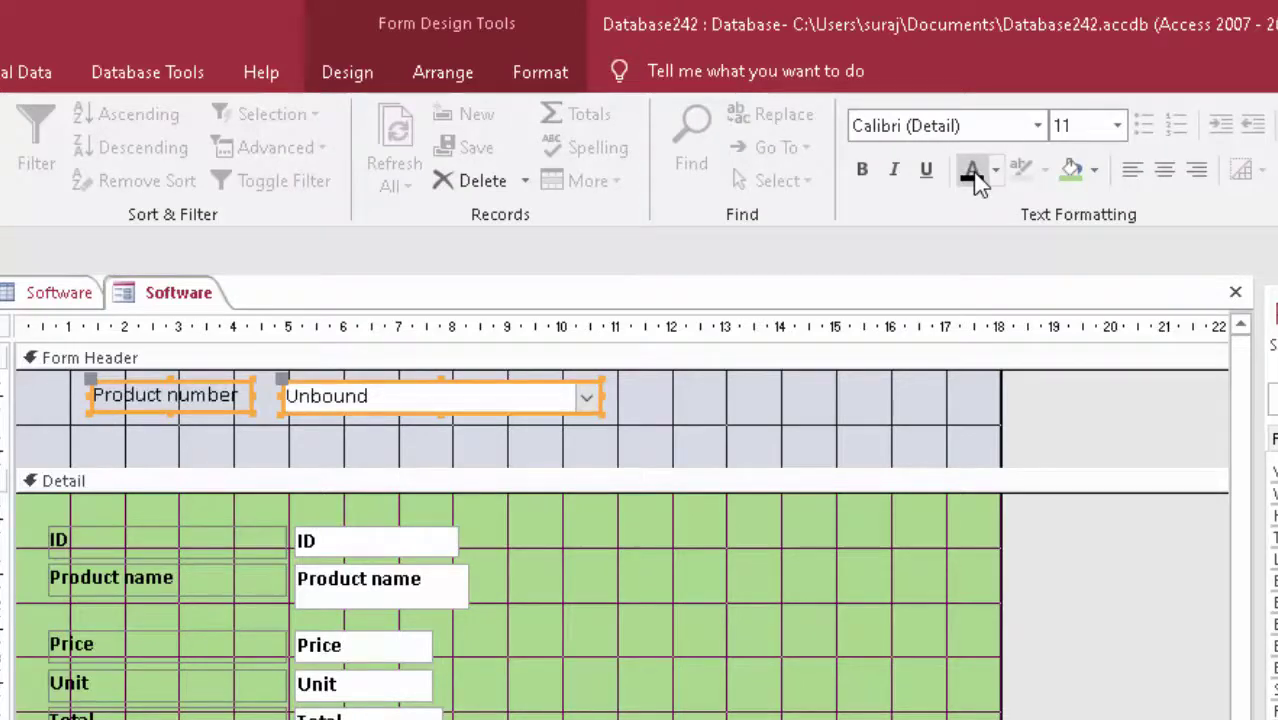
click(862, 170)
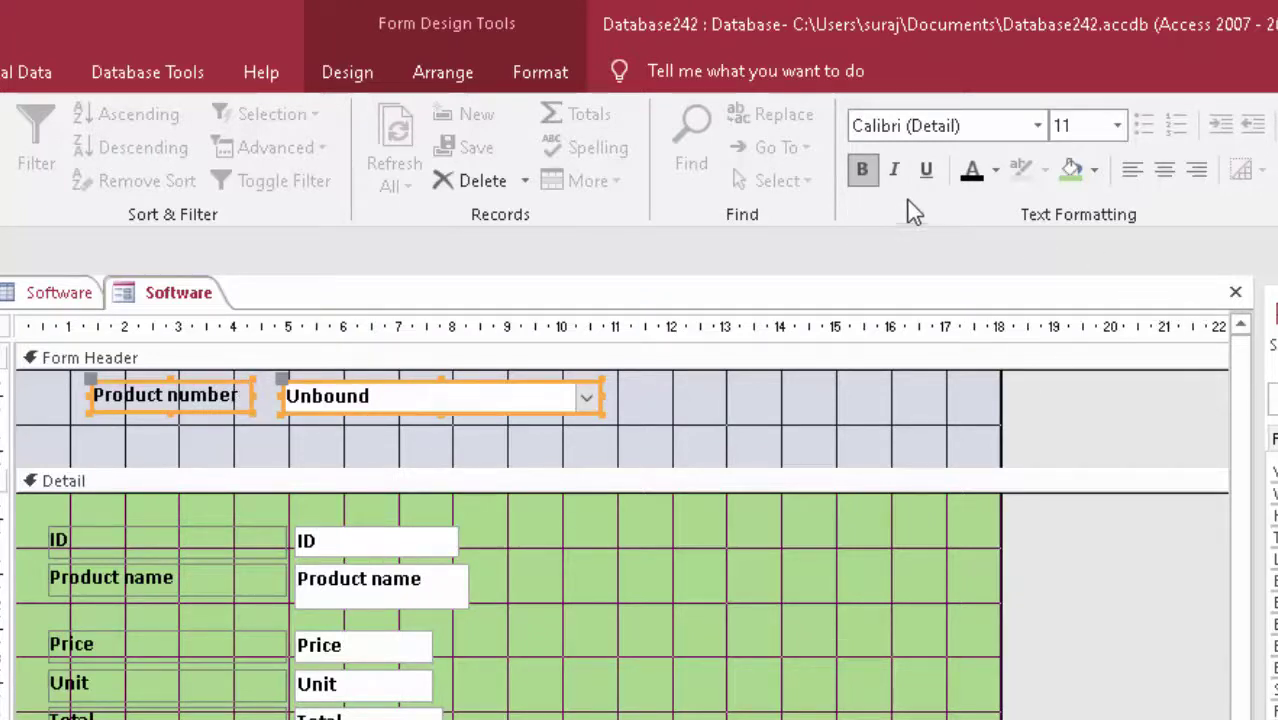
click(995, 170)
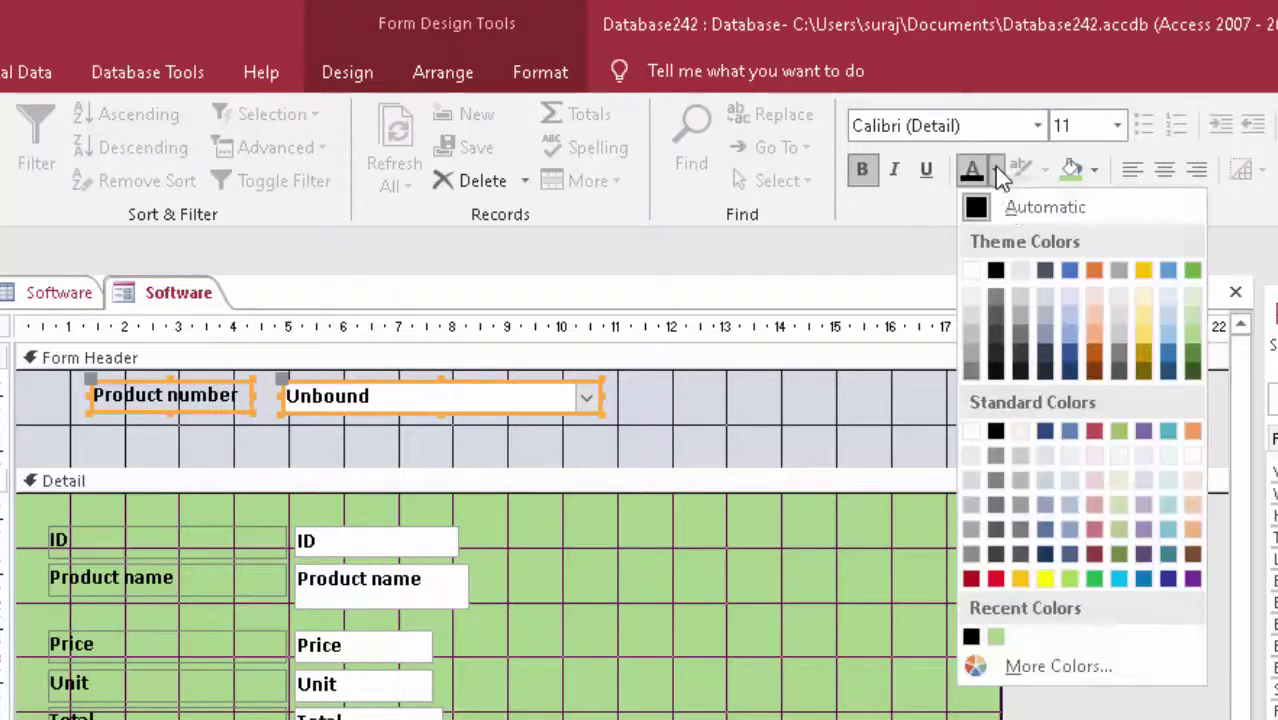
click(977, 275)
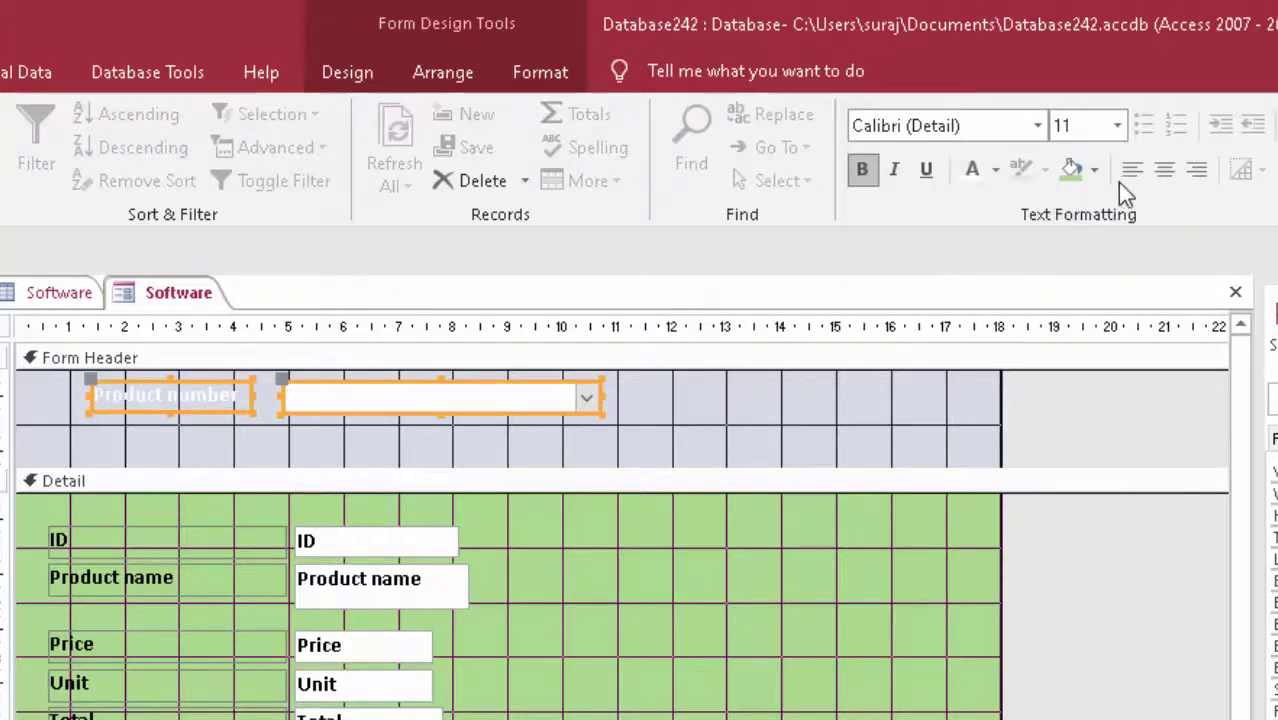
click(1094, 172)
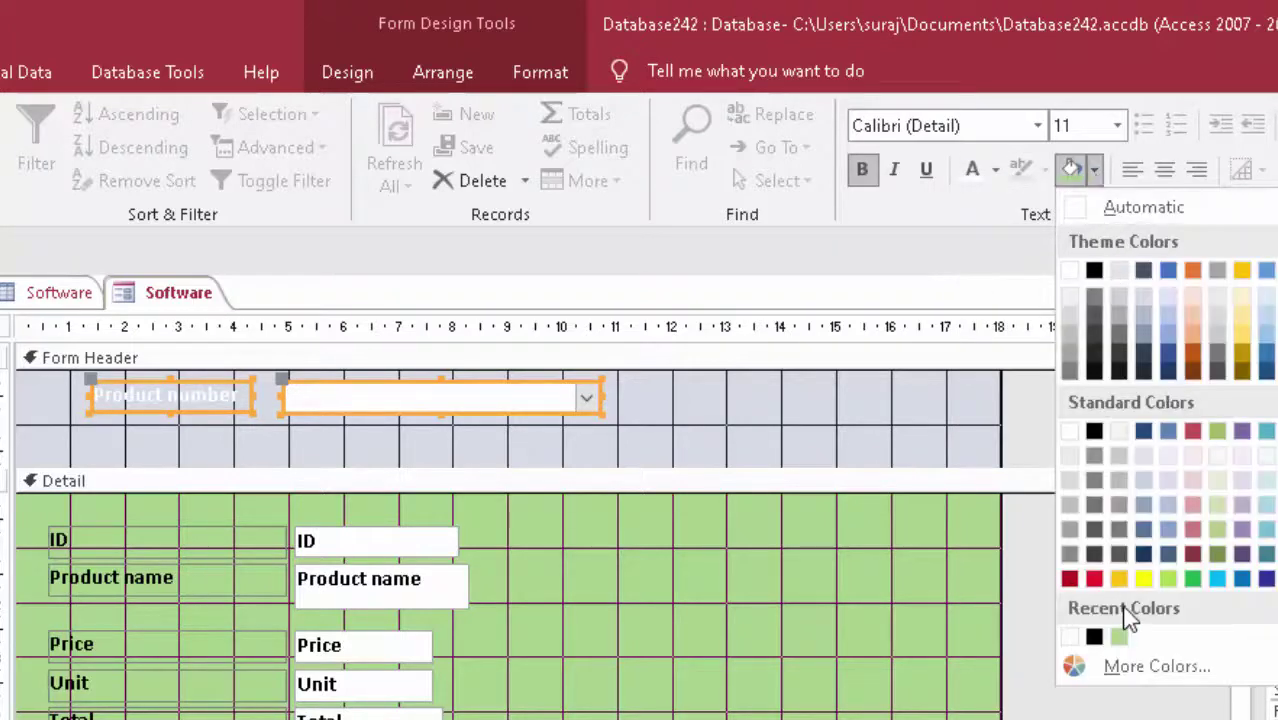
click(1098, 582)
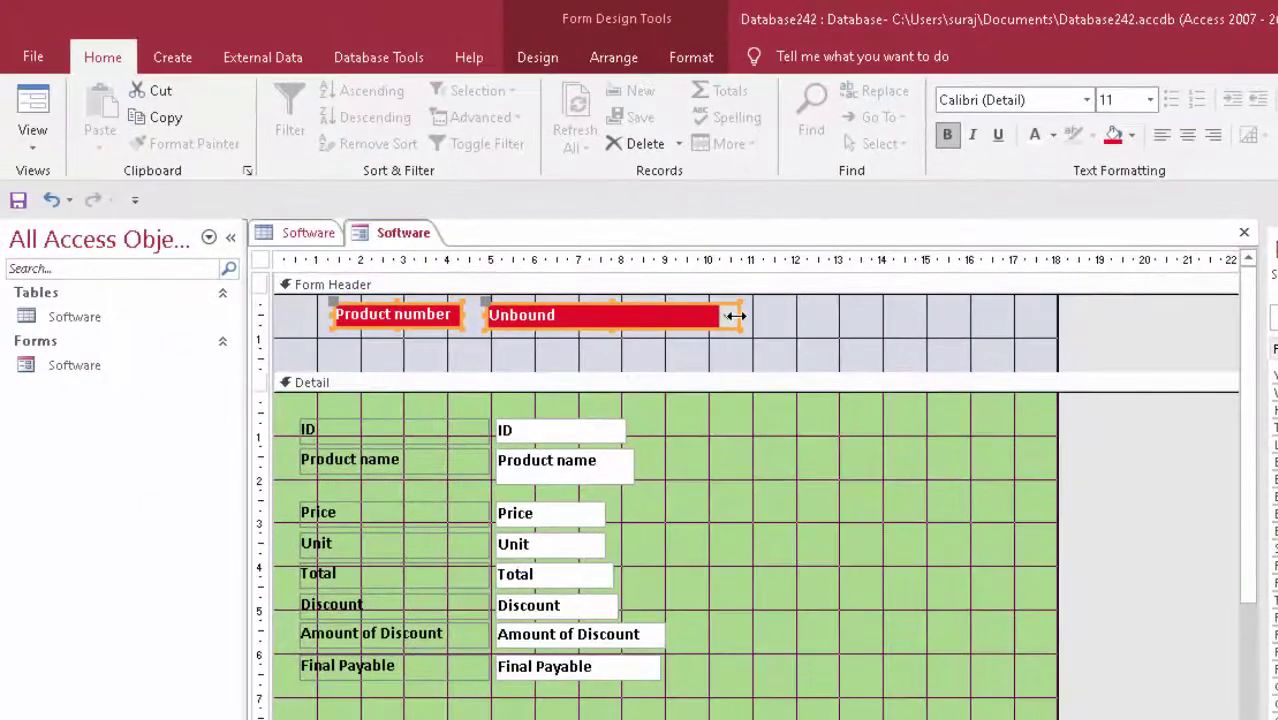
Narrow the pair, then widen the Product number label so its text fits fully
drag(735, 315, 688, 316)
click(540, 370)
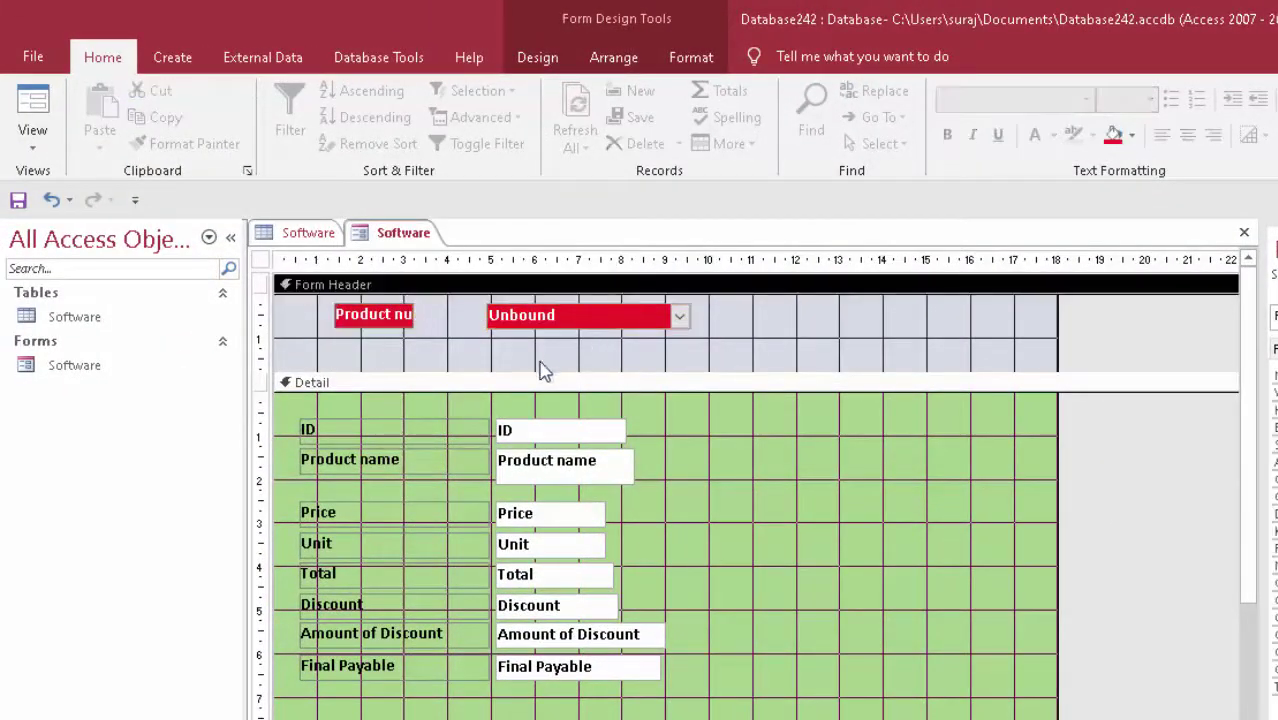
click(410, 316)
drag(415, 314, 441, 315)
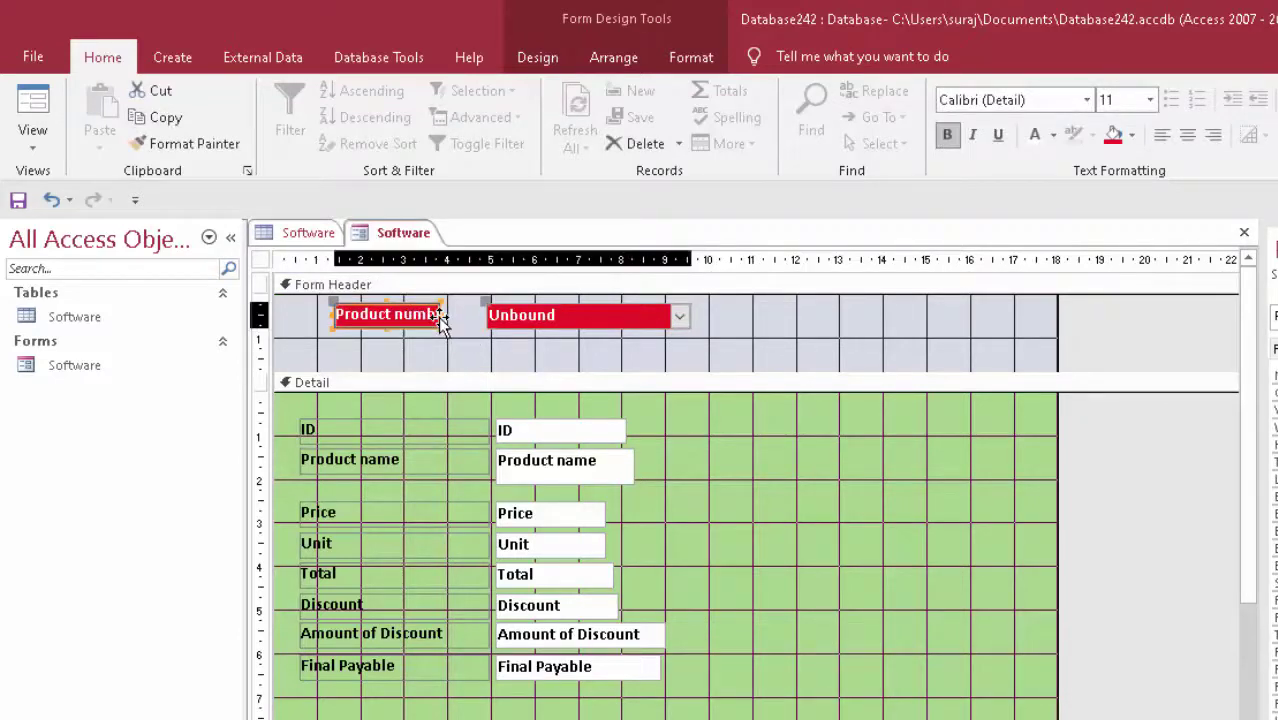
drag(441, 316, 471, 323)
click(507, 366)
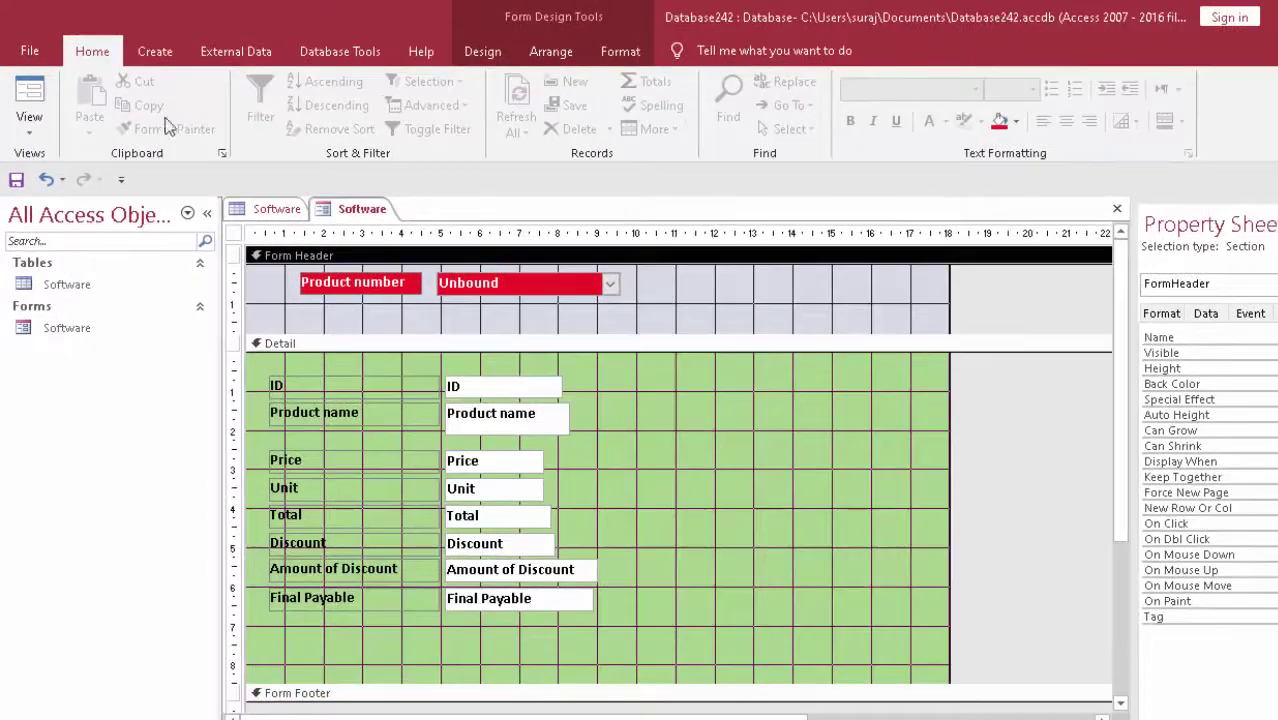
click(28, 95)
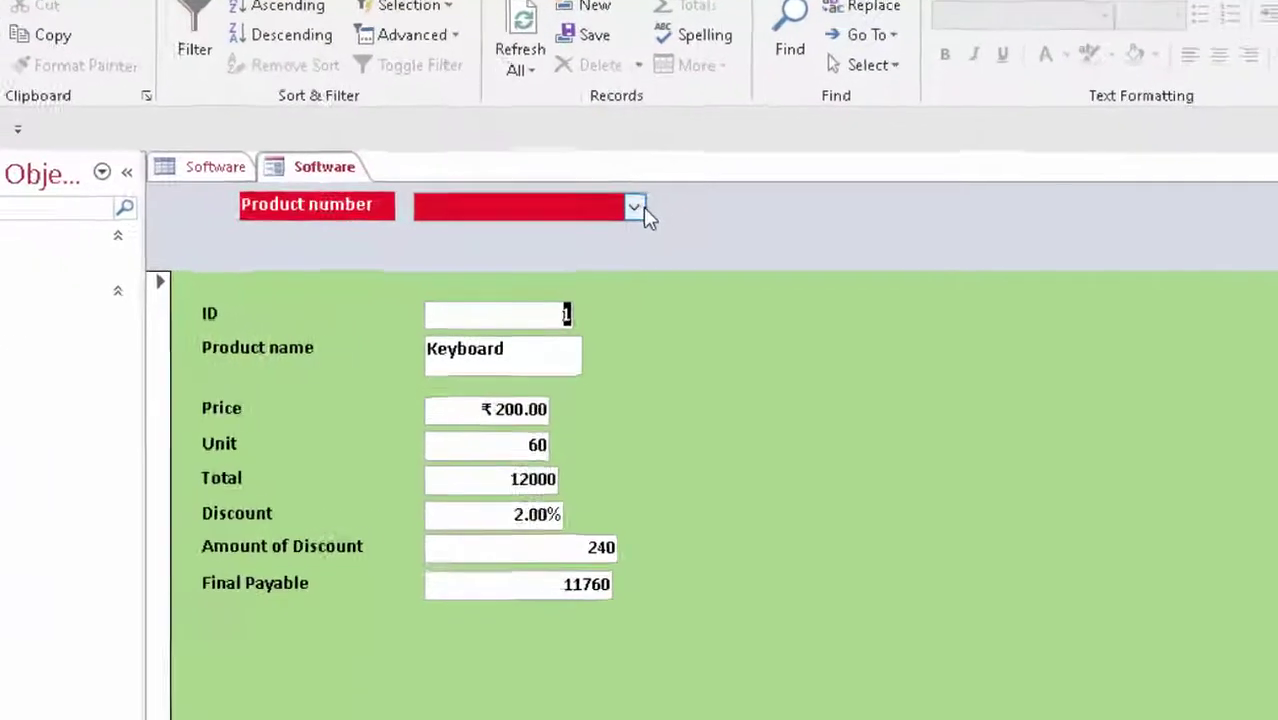
click(605, 242)
click(518, 278)
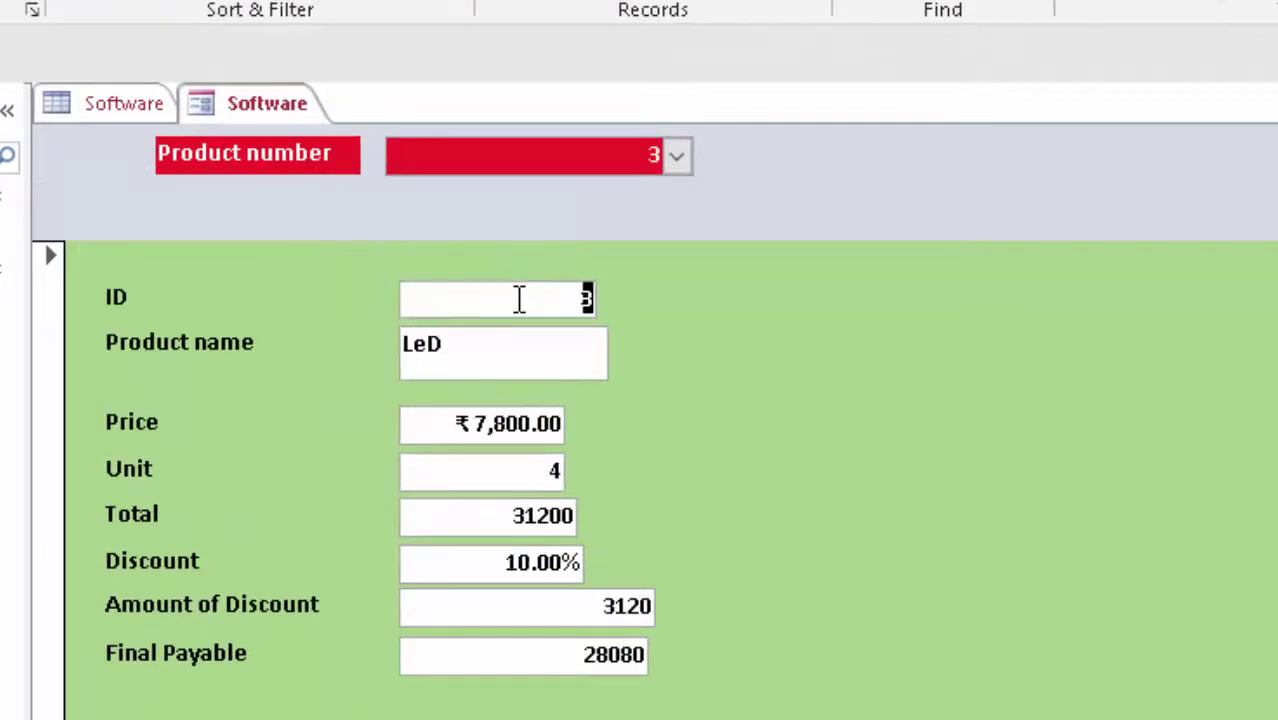
click(675, 166)
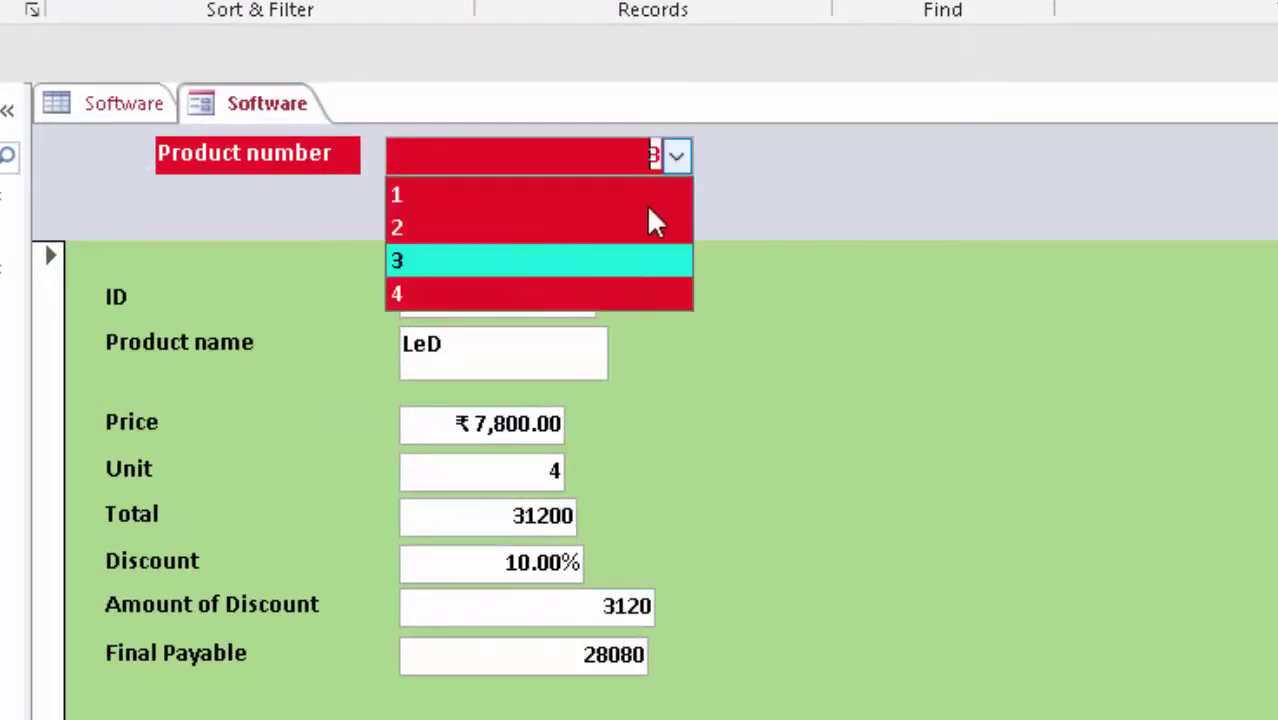
click(616, 291)
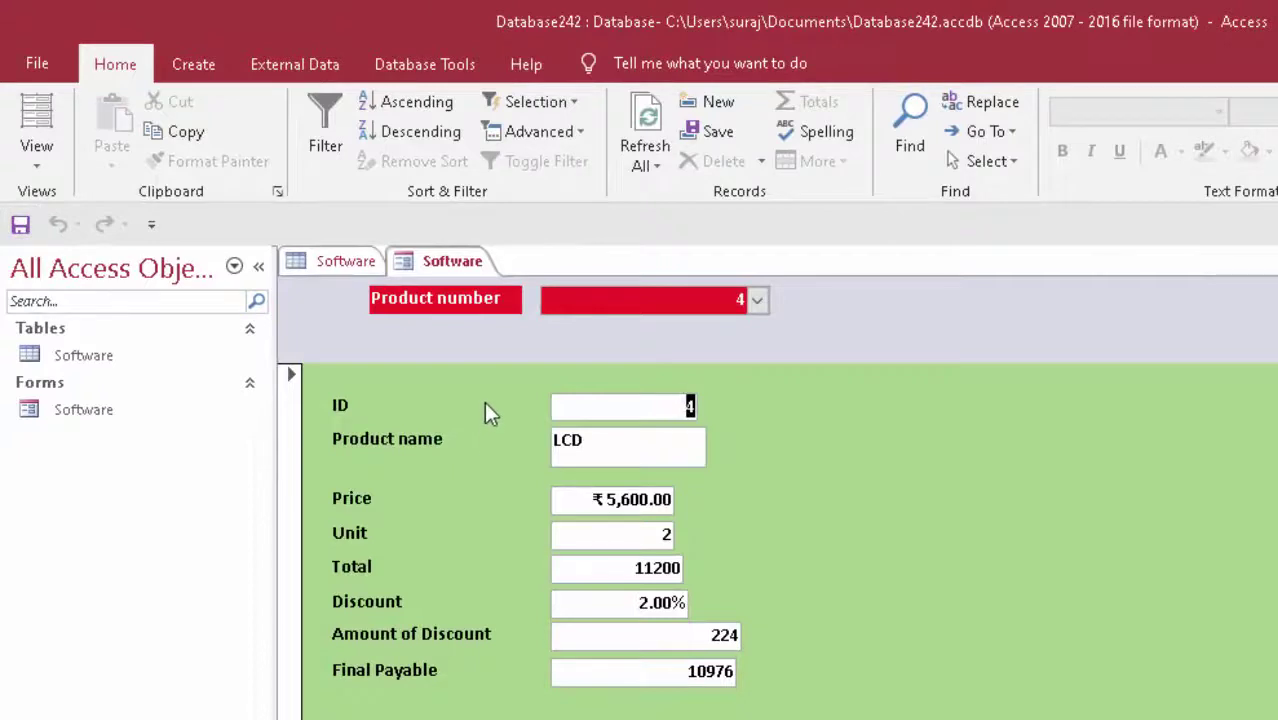
click(40, 150)
click(95, 318)
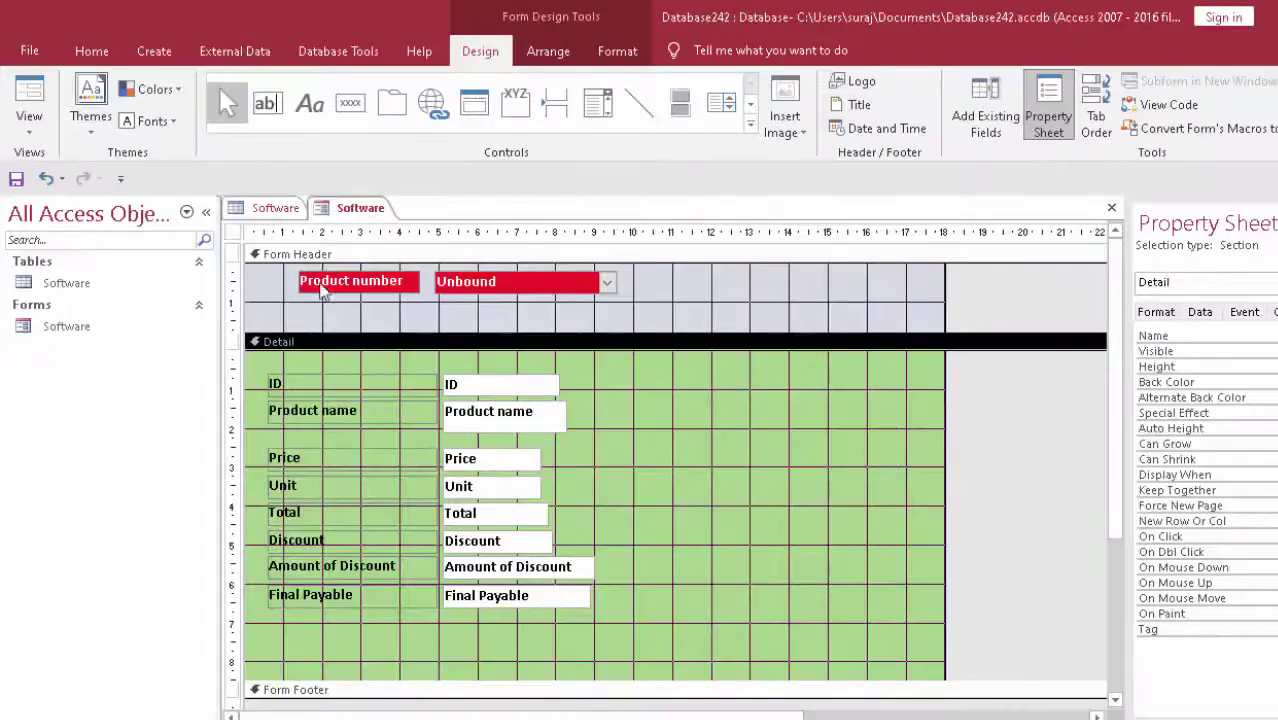
Preview the Software form in Form view, adjust its window, then close it
click(29, 100)
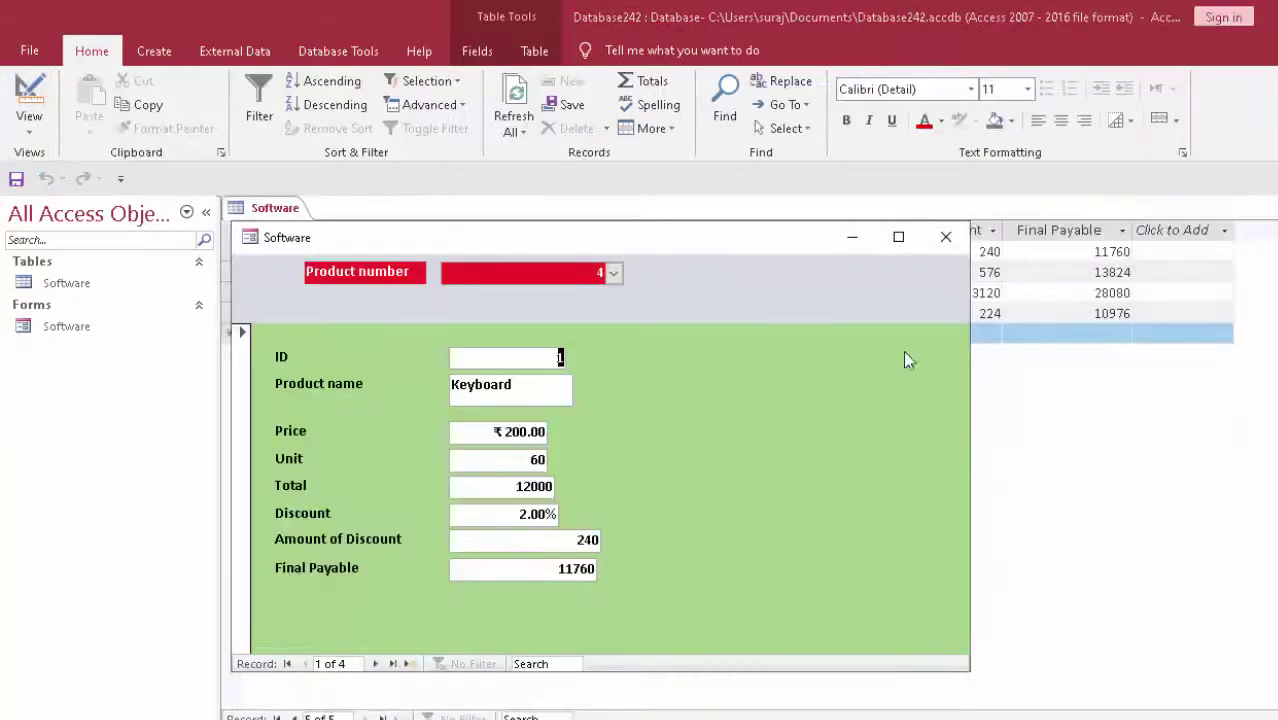
drag(628, 241, 751, 117)
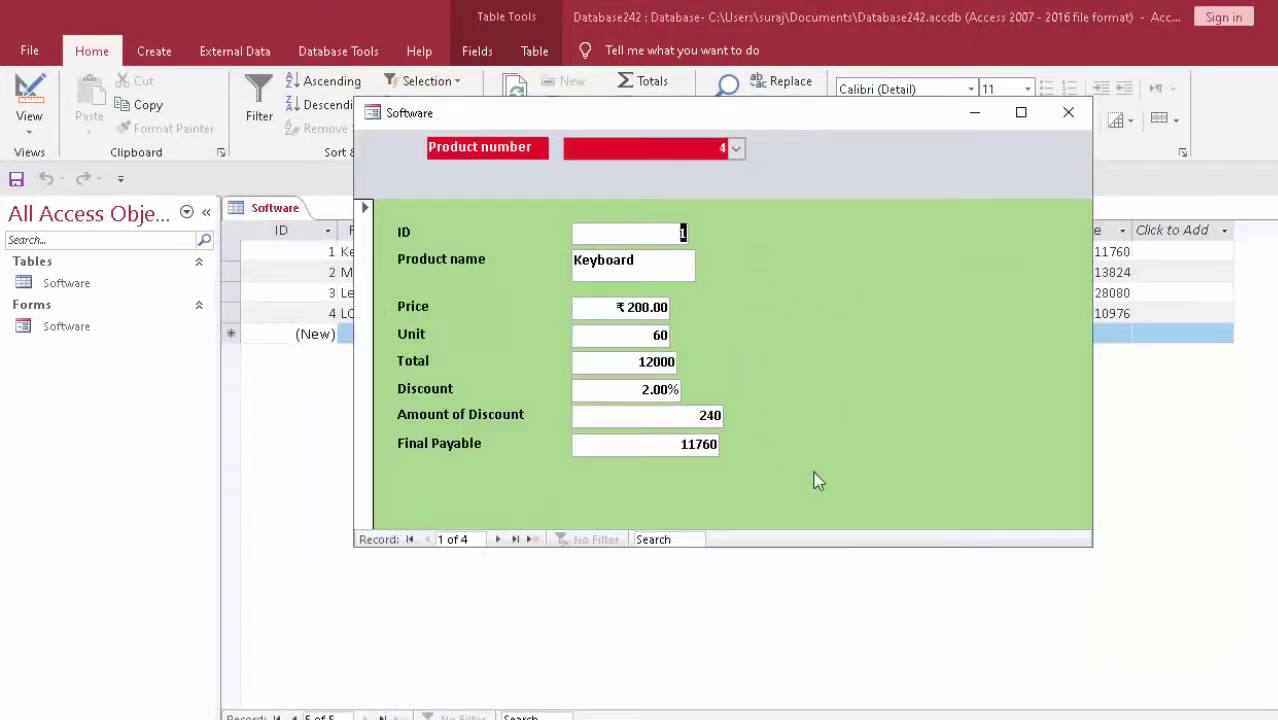
click(1019, 113)
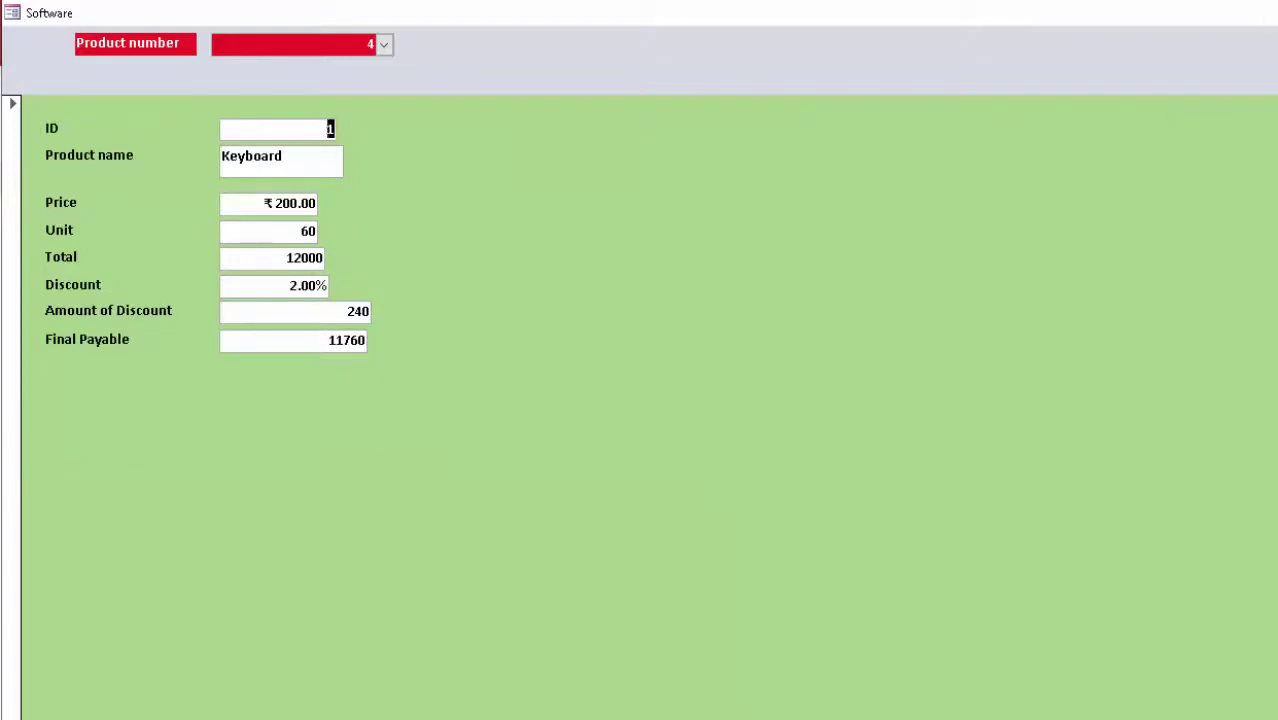
click(1208, 12)
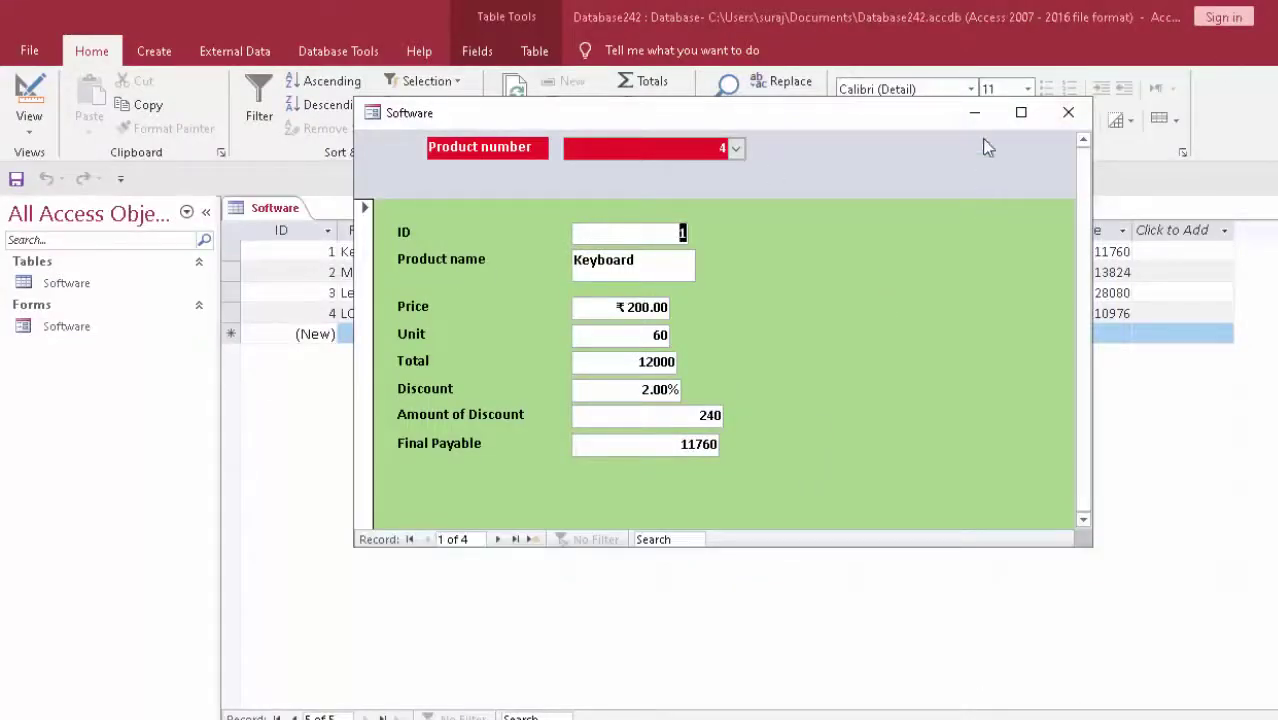
click(1068, 112)
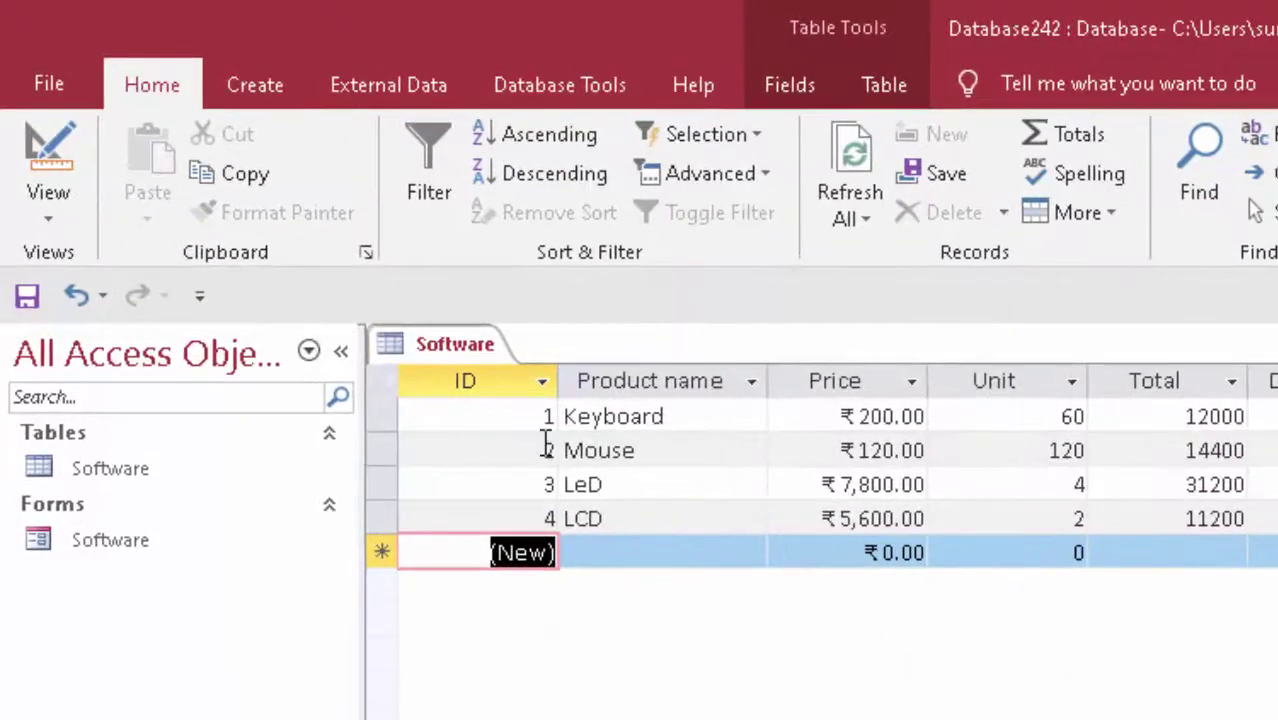
Open the Software form and switch it to product number 2, Mouse
click(525, 420)
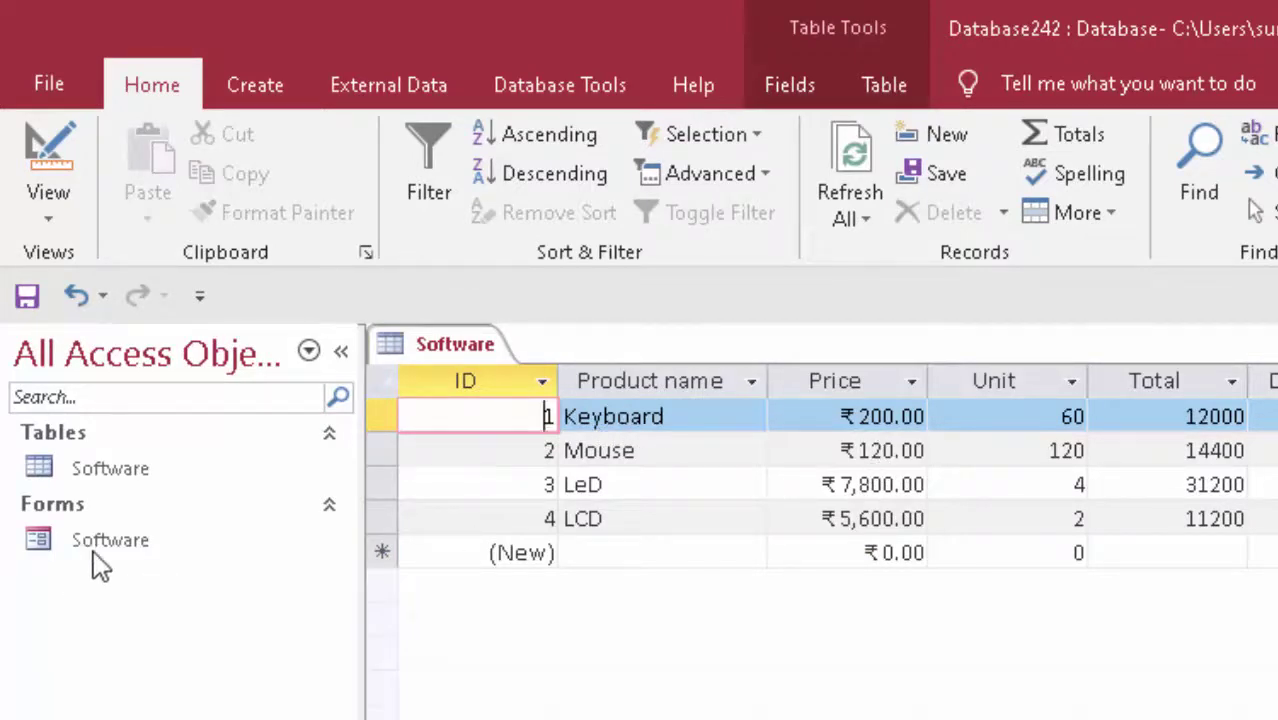
double_click(137, 530)
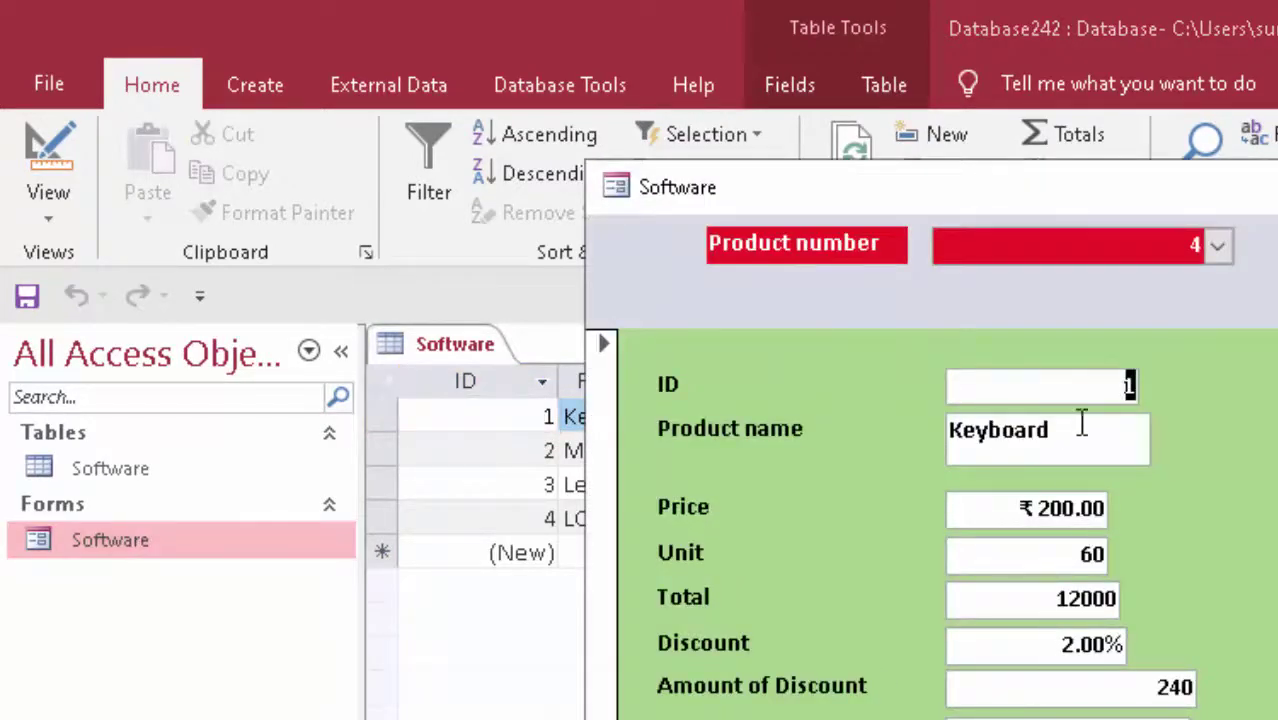
click(1217, 245)
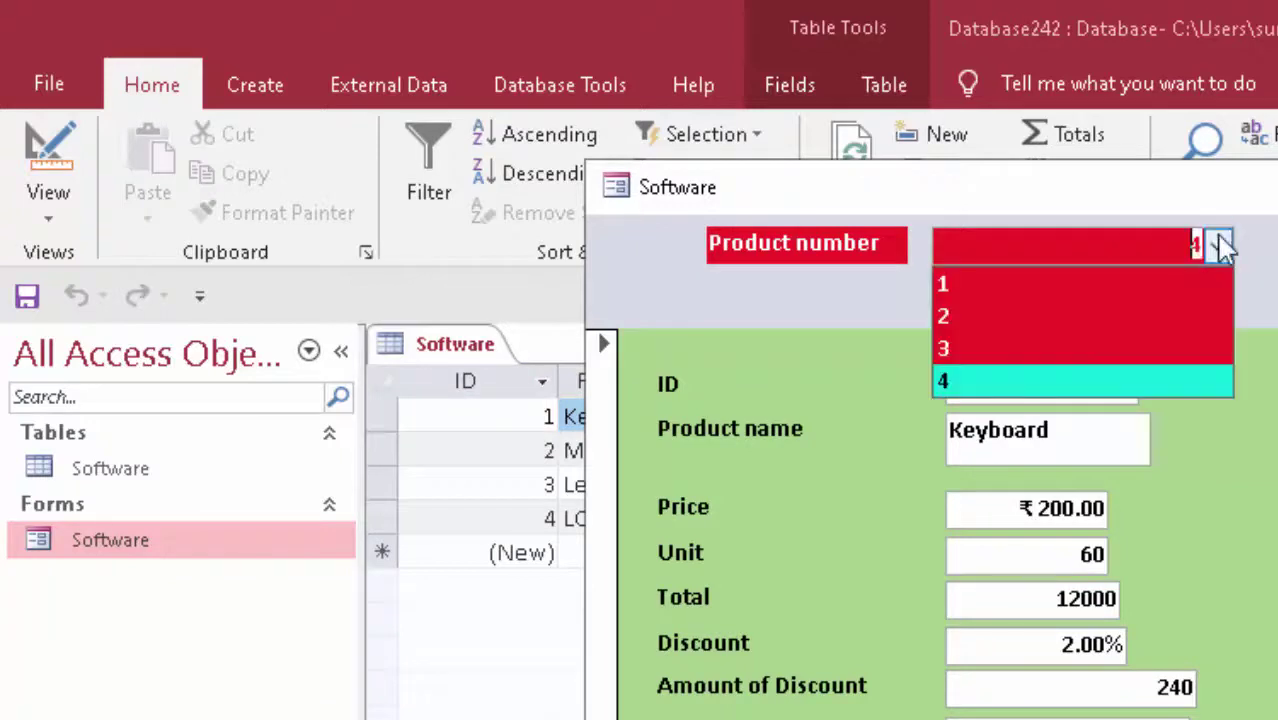
click(1143, 318)
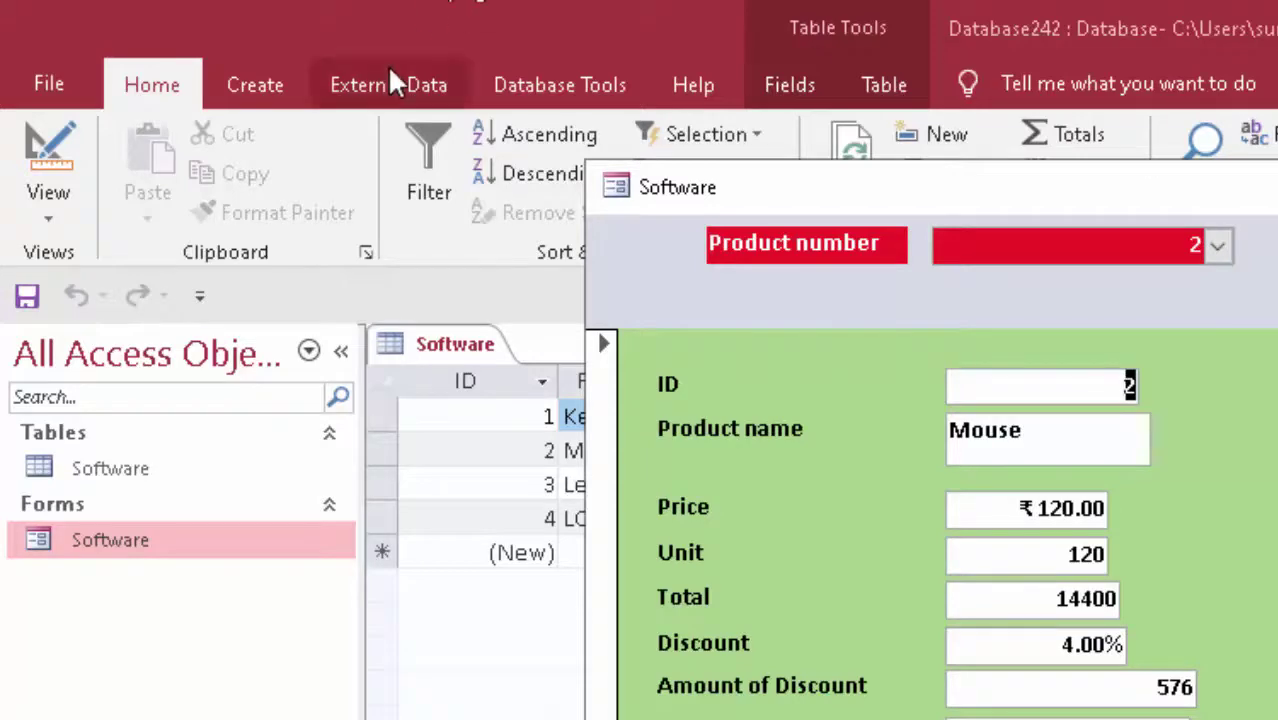
Close the Software form and launch the Report Wizard from the Create tab
click(256, 88)
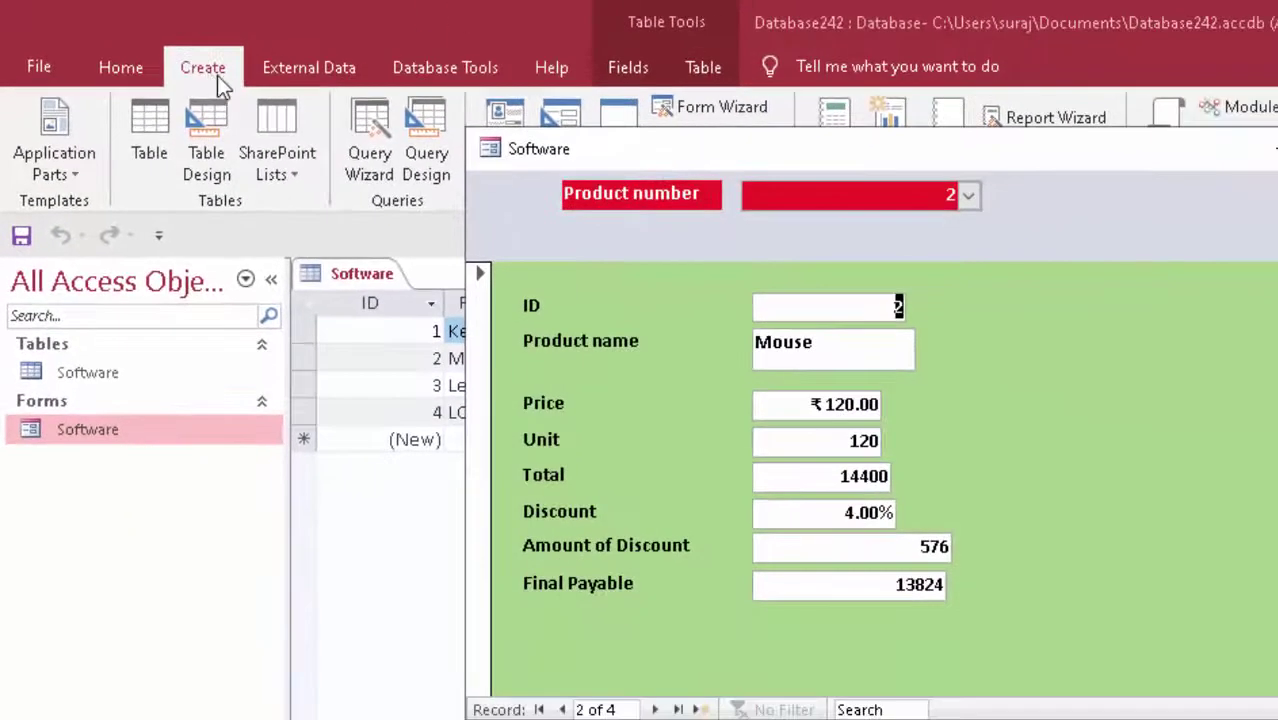
click(1268, 148)
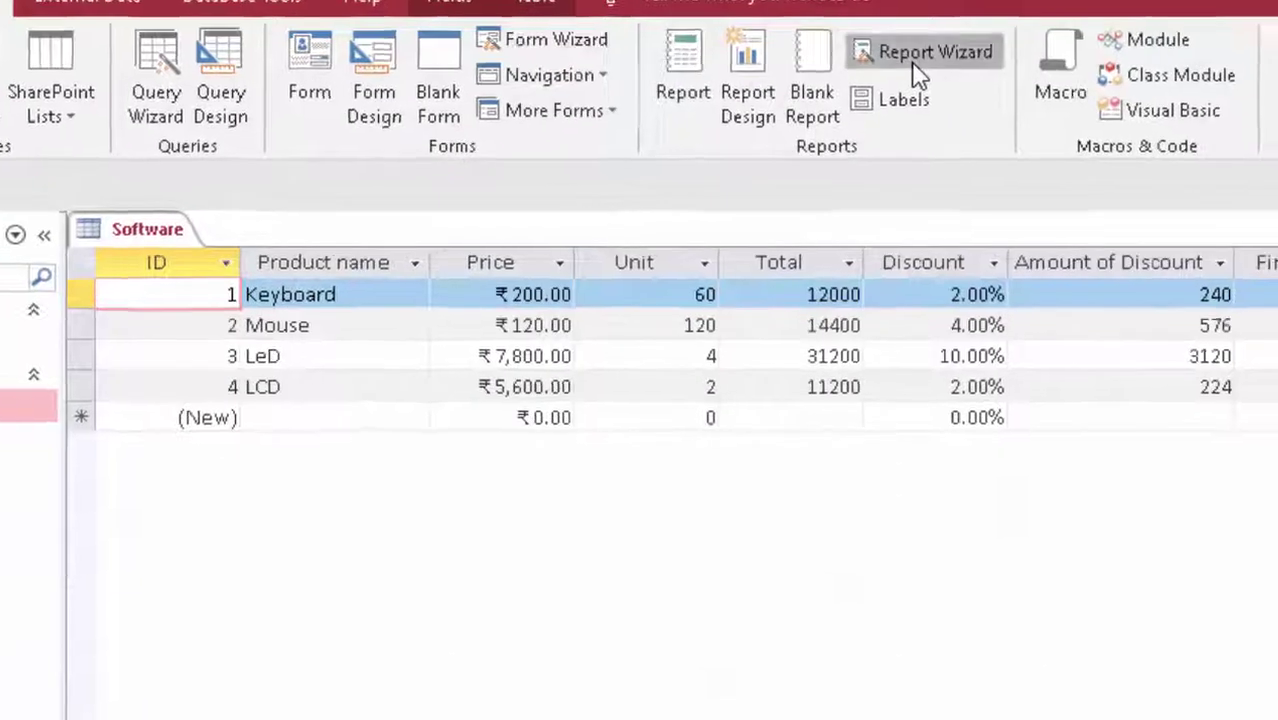
click(1025, 125)
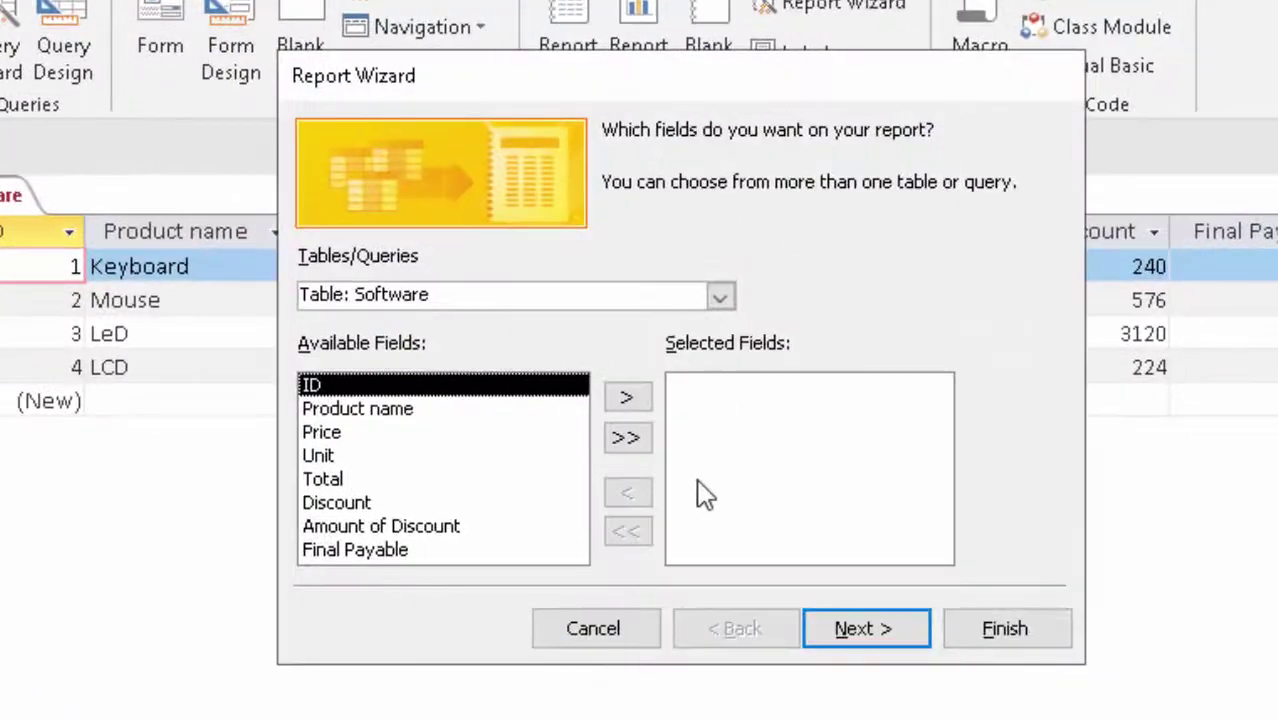
Include all Software fields, group by ID, keep default sort and layout, and finish in design view
click(631, 450)
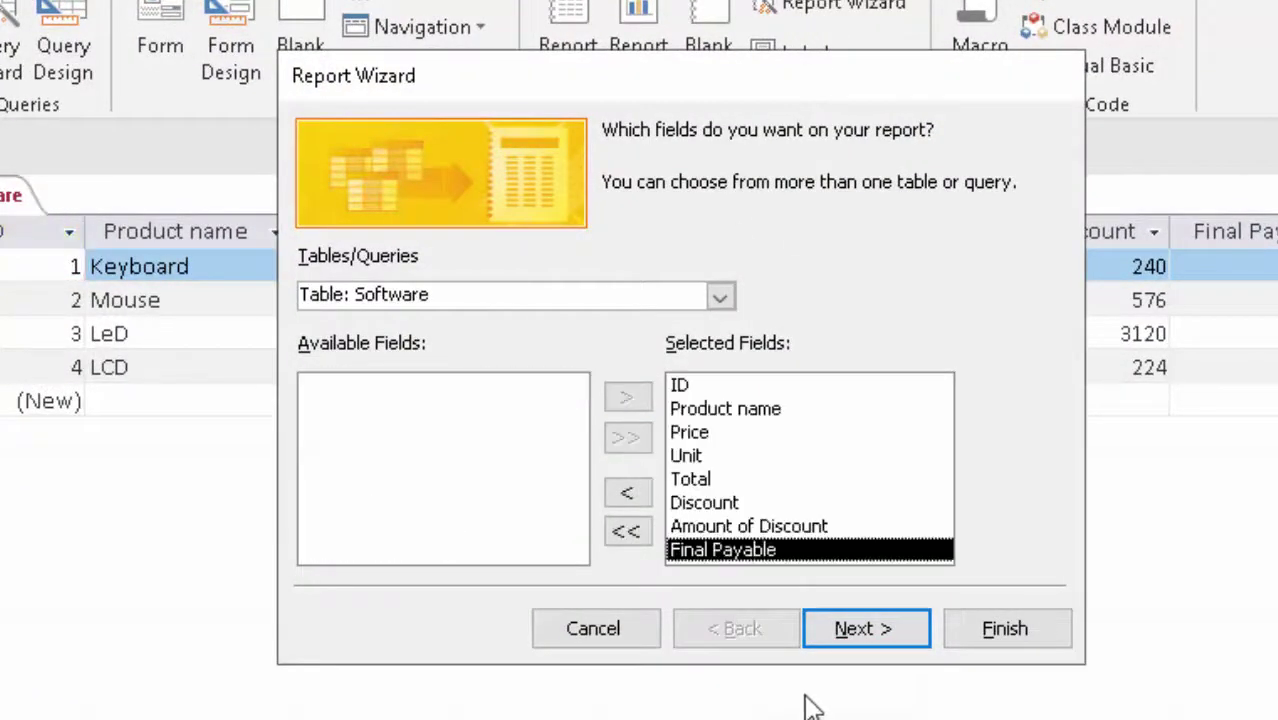
click(905, 651)
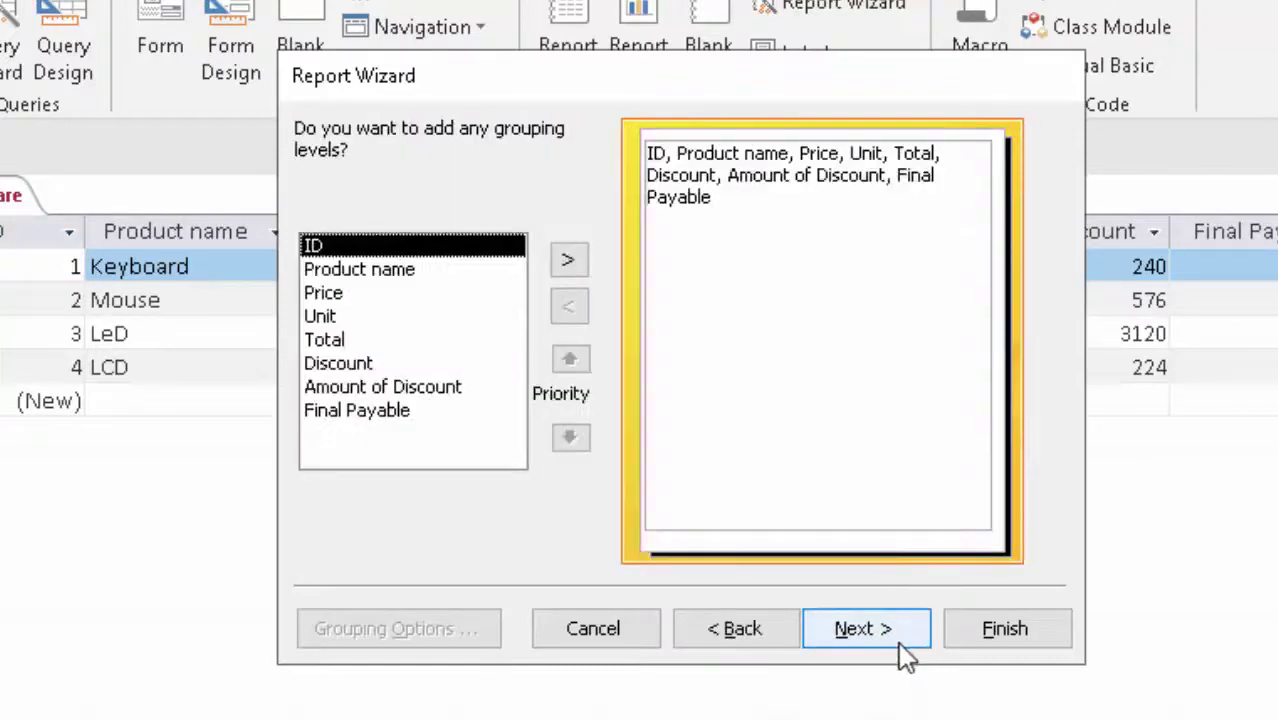
click(584, 260)
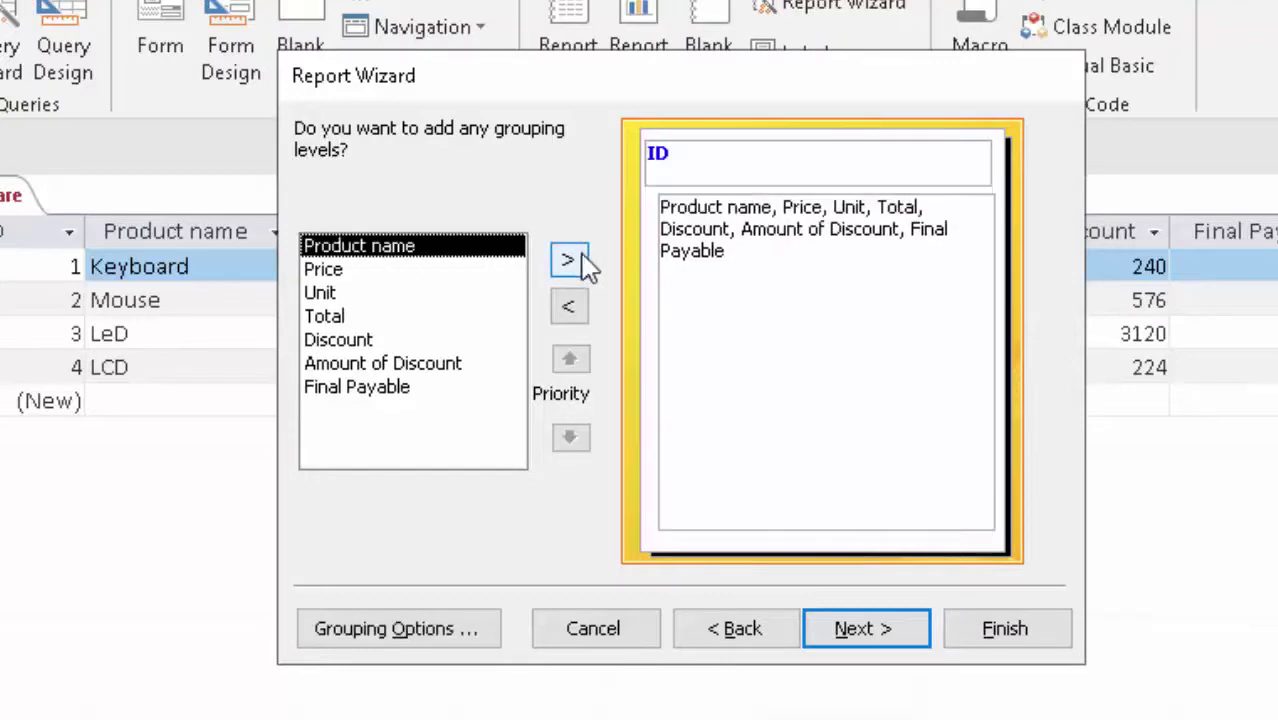
click(913, 633)
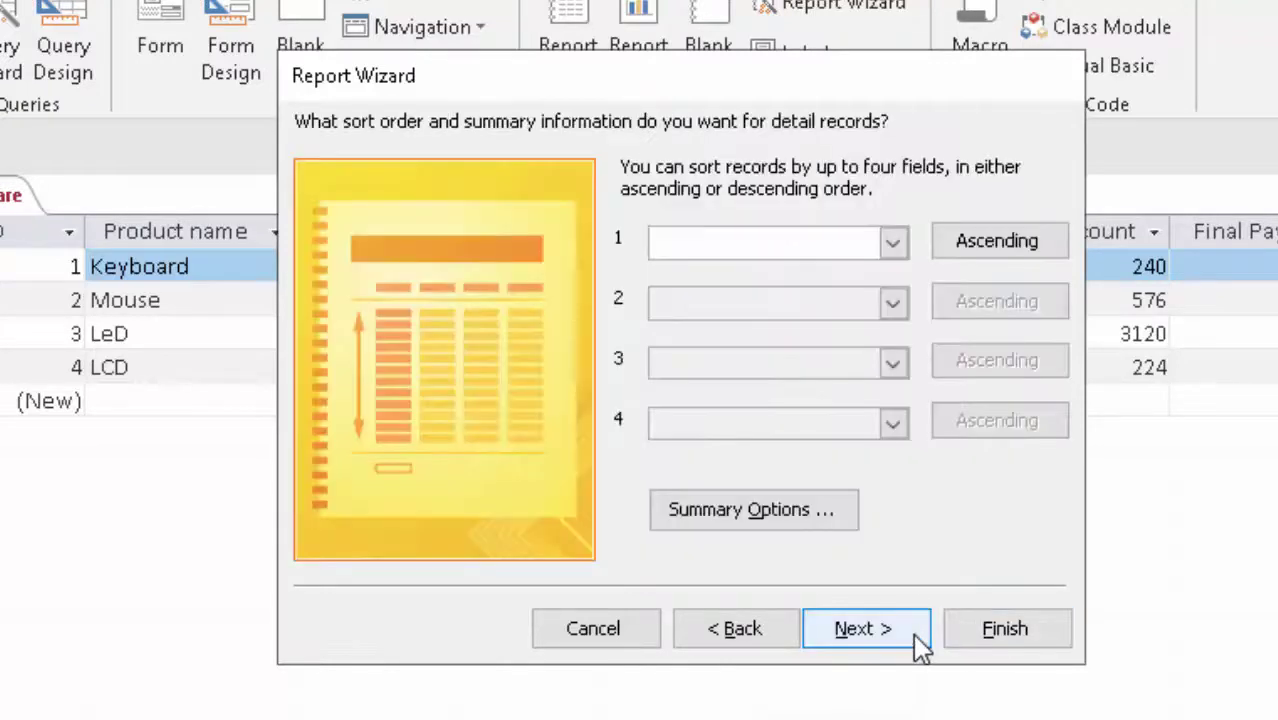
click(913, 633)
click(913, 628)
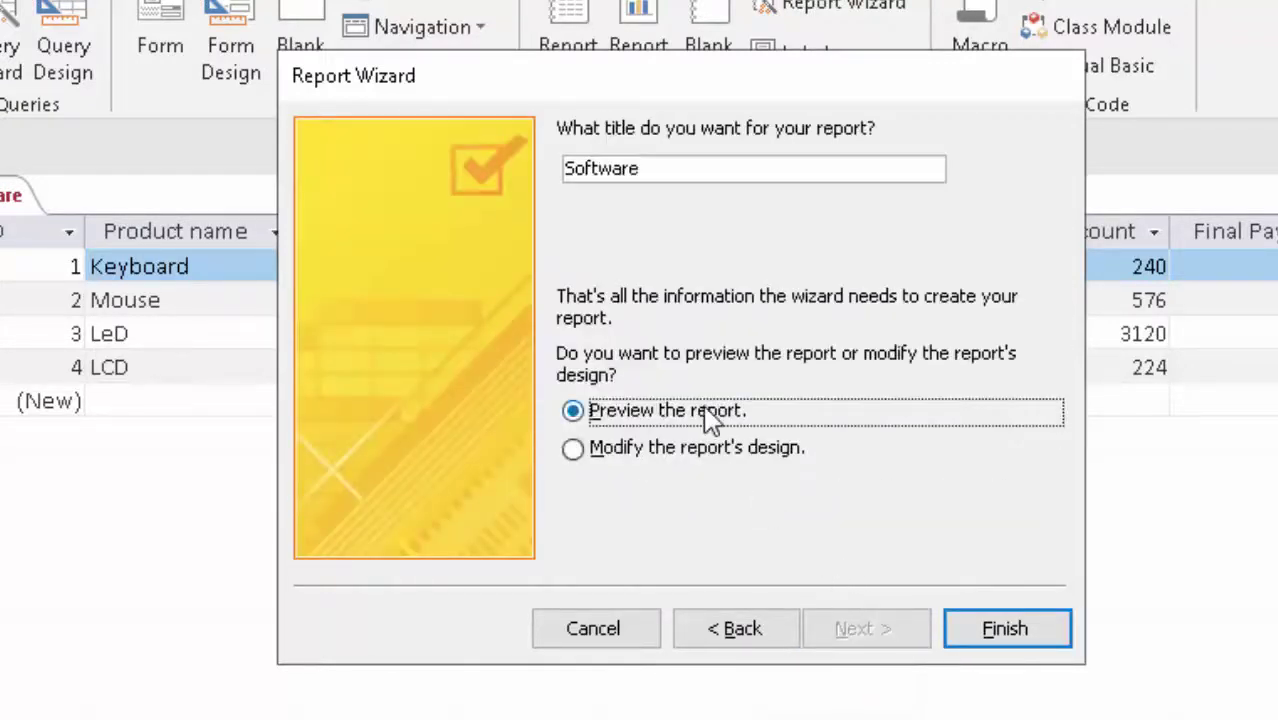
click(736, 449)
click(1014, 630)
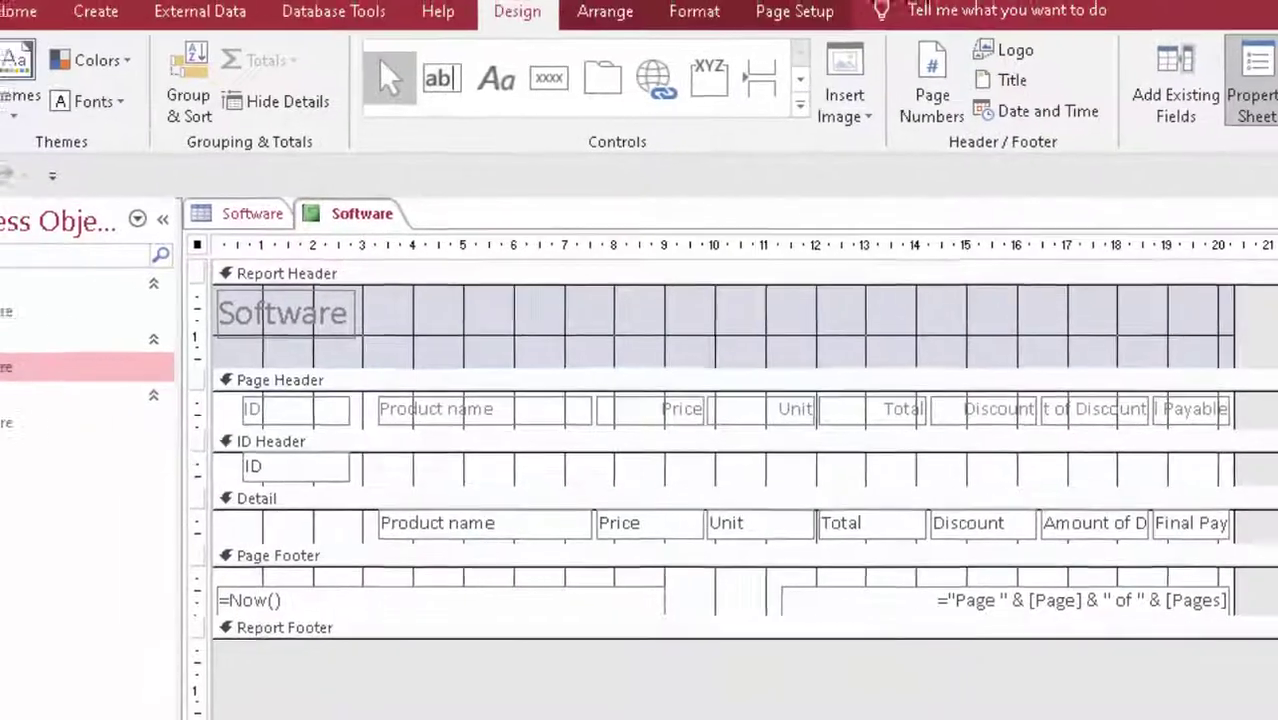
View the Software report's data rows in Report View, then close the report
click(37, 110)
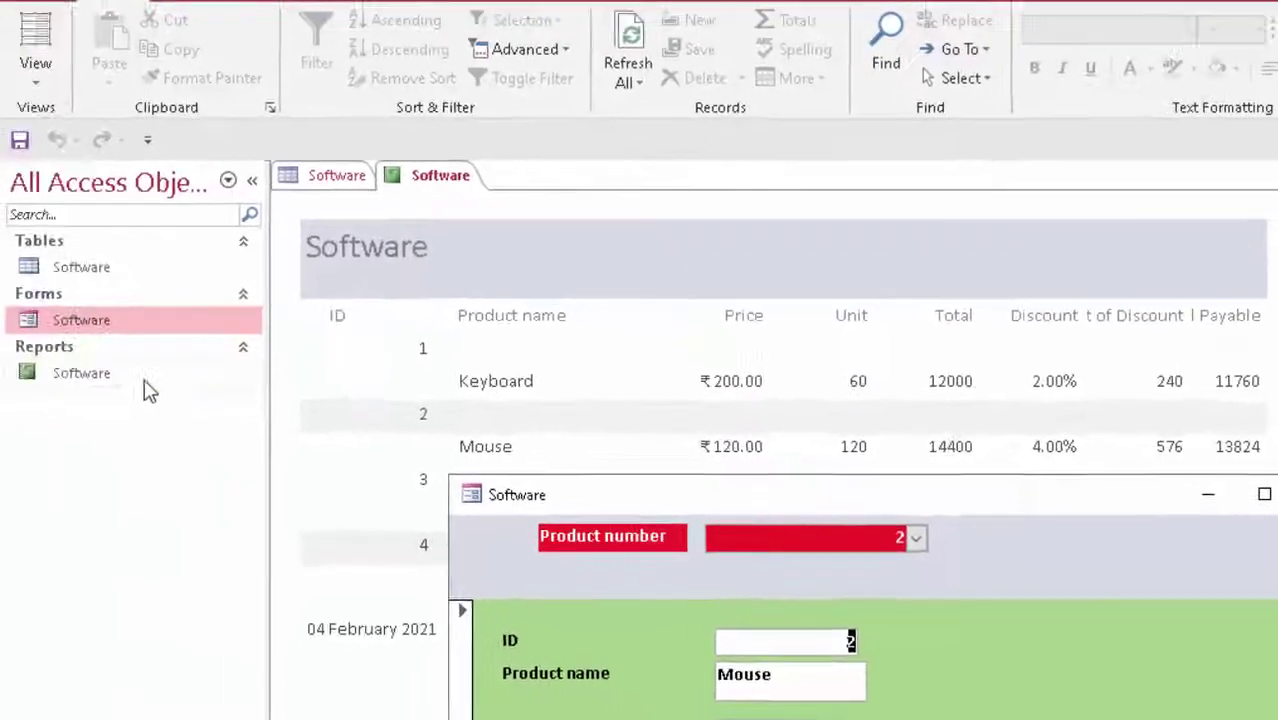
click(145, 382)
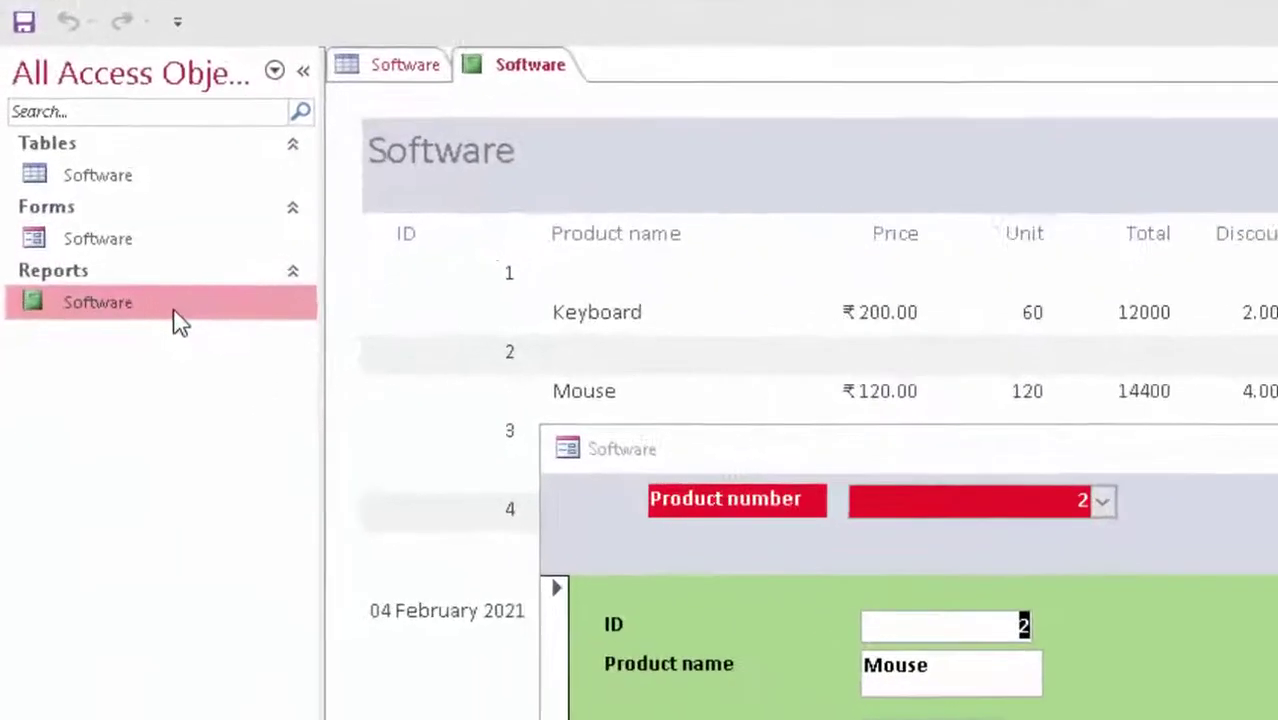
right_click(144, 384)
click(333, 348)
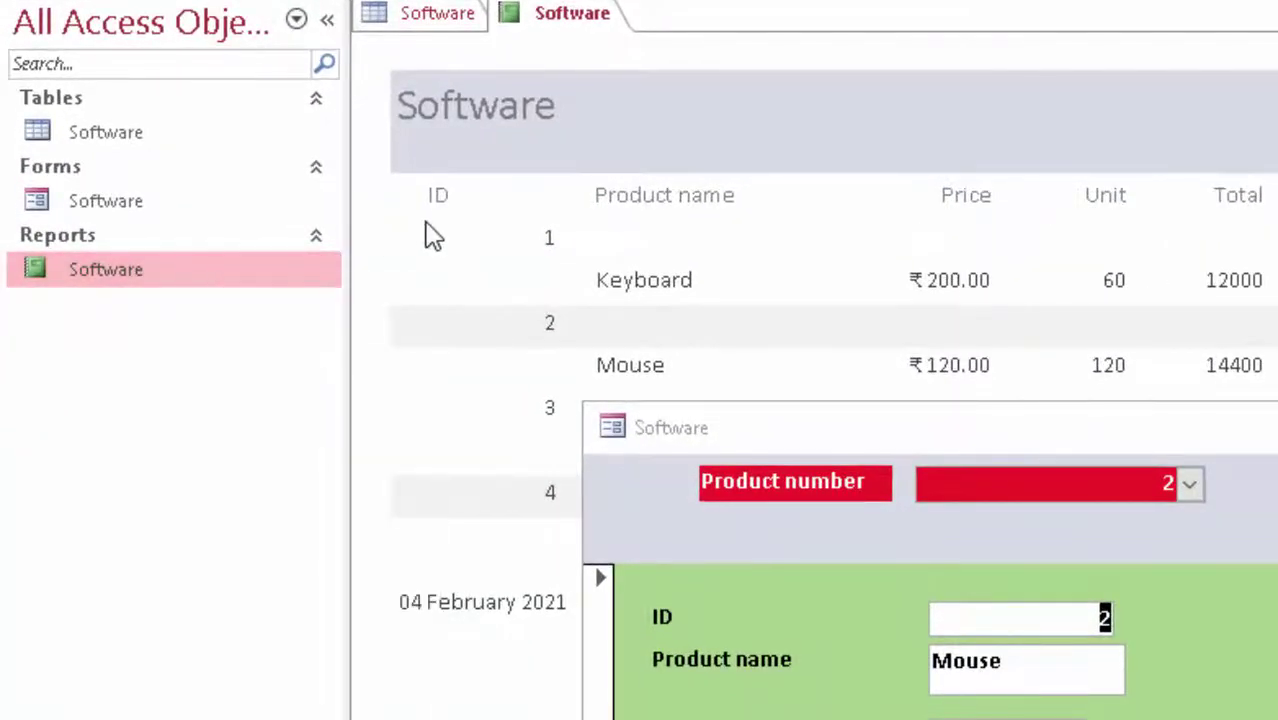
right_click(526, 12)
click(593, 64)
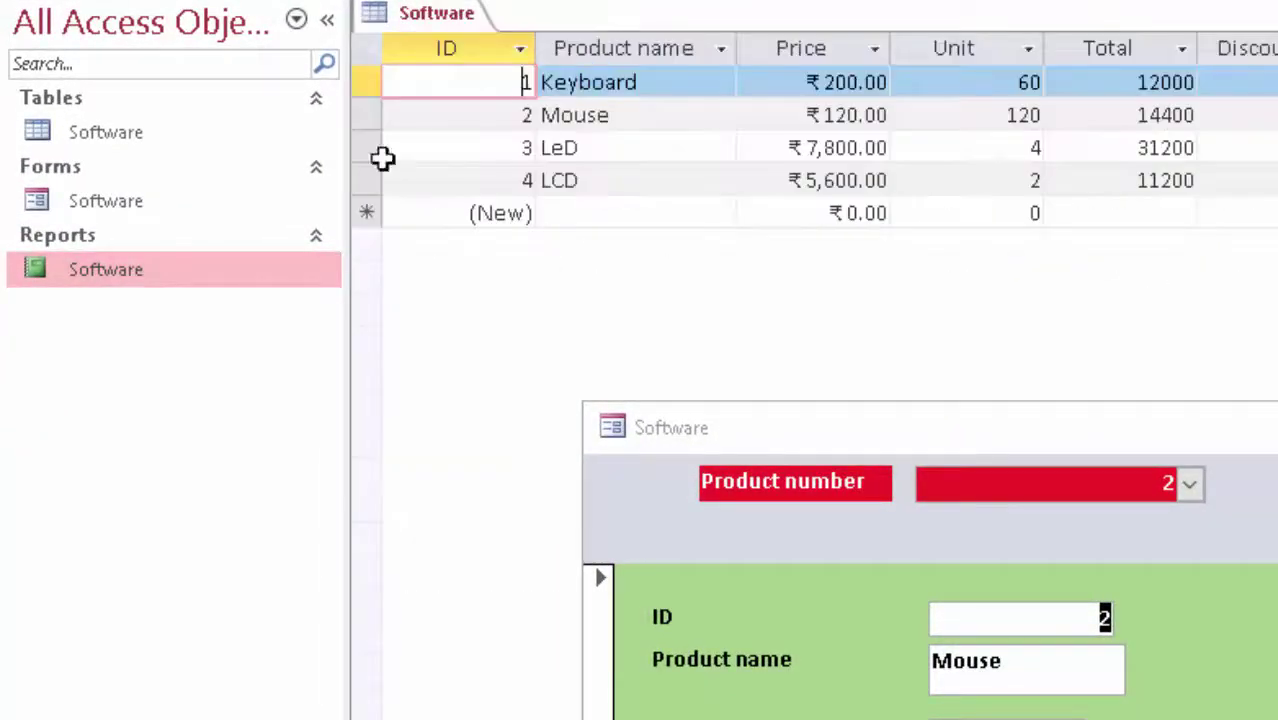
Delete the Software report from the navigation pane and confirm with Yes
right_click(249, 277)
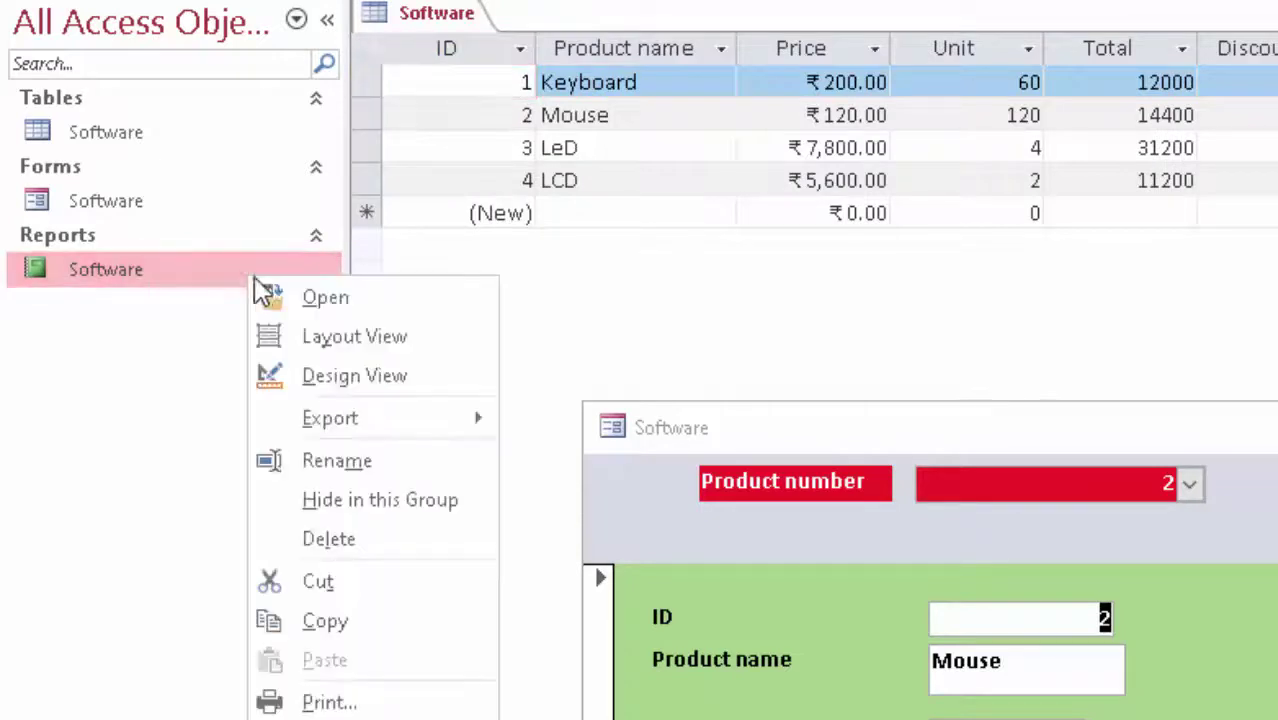
click(366, 543)
click(1049, 398)
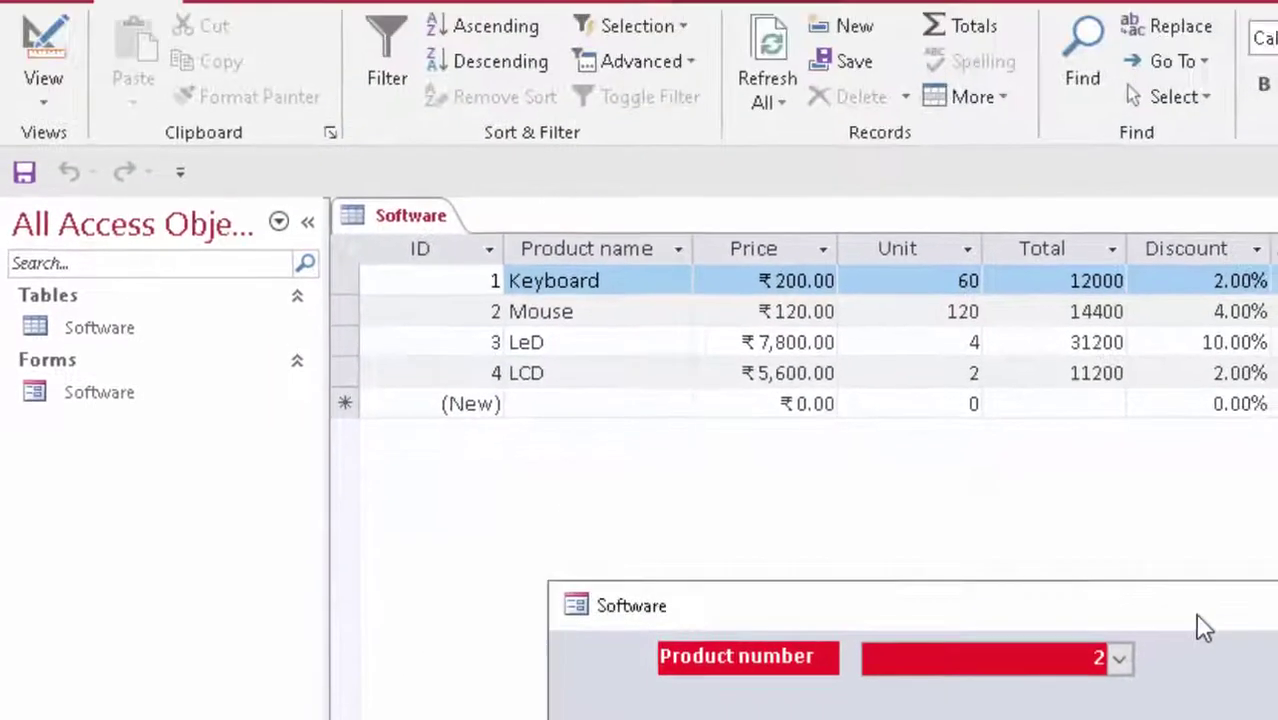
drag(1049, 405, 1045, 357)
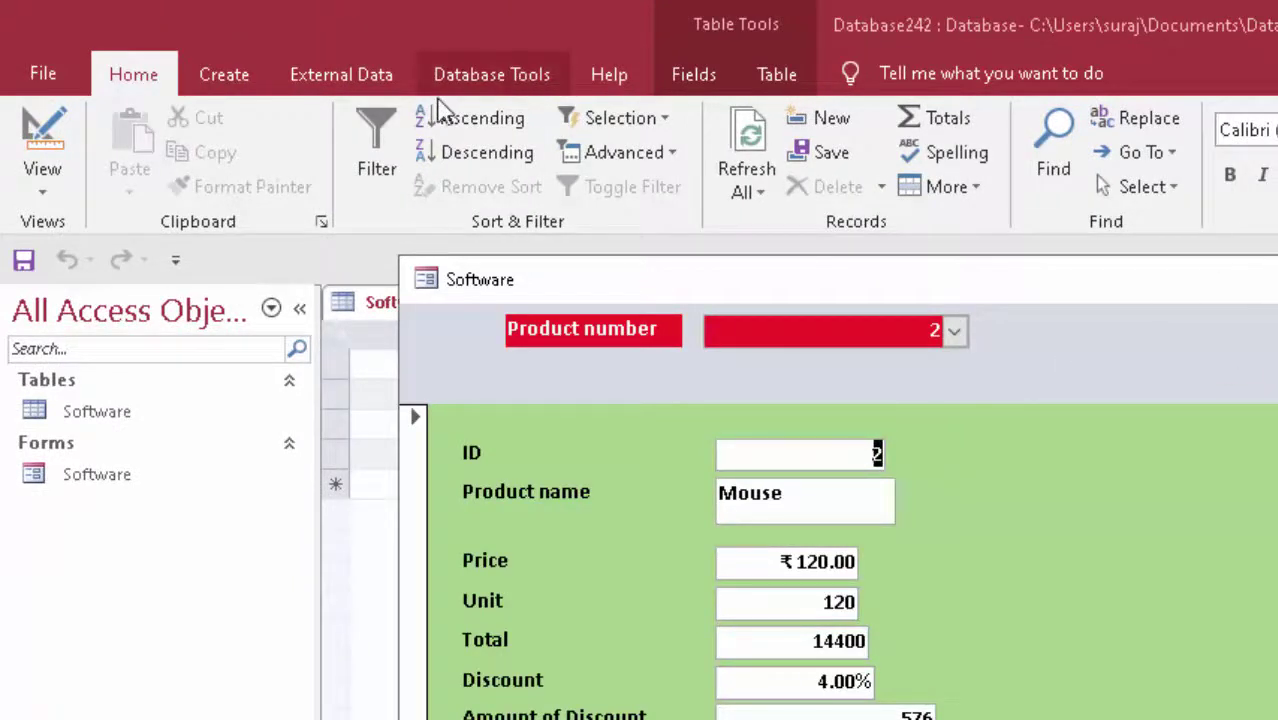
Start a Query Design on the Software table and drag all its fields into the grid
click(230, 80)
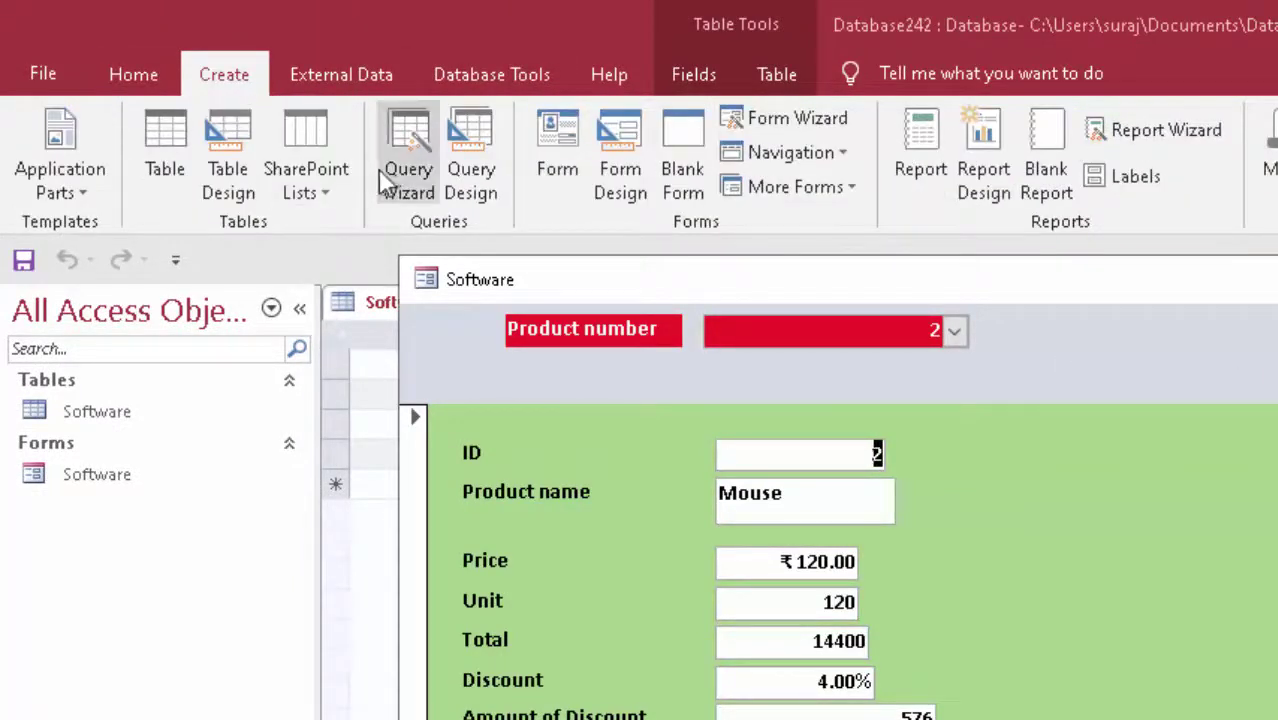
click(467, 145)
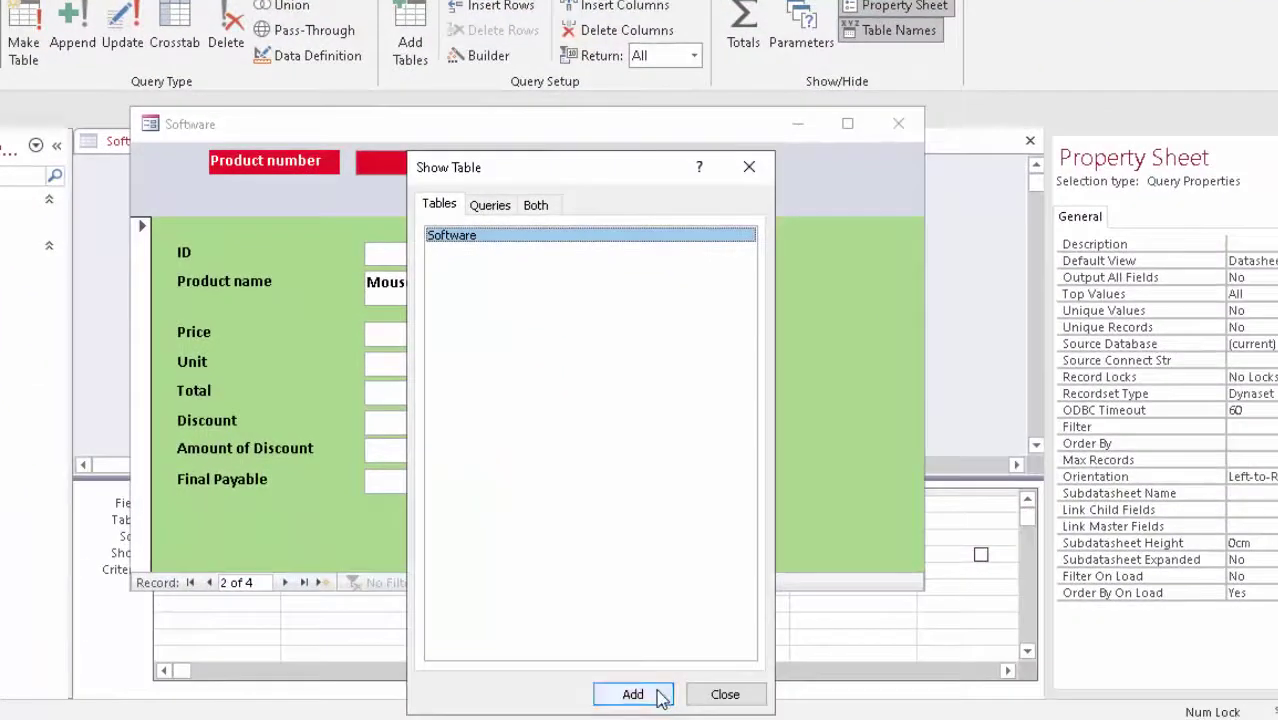
click(660, 695)
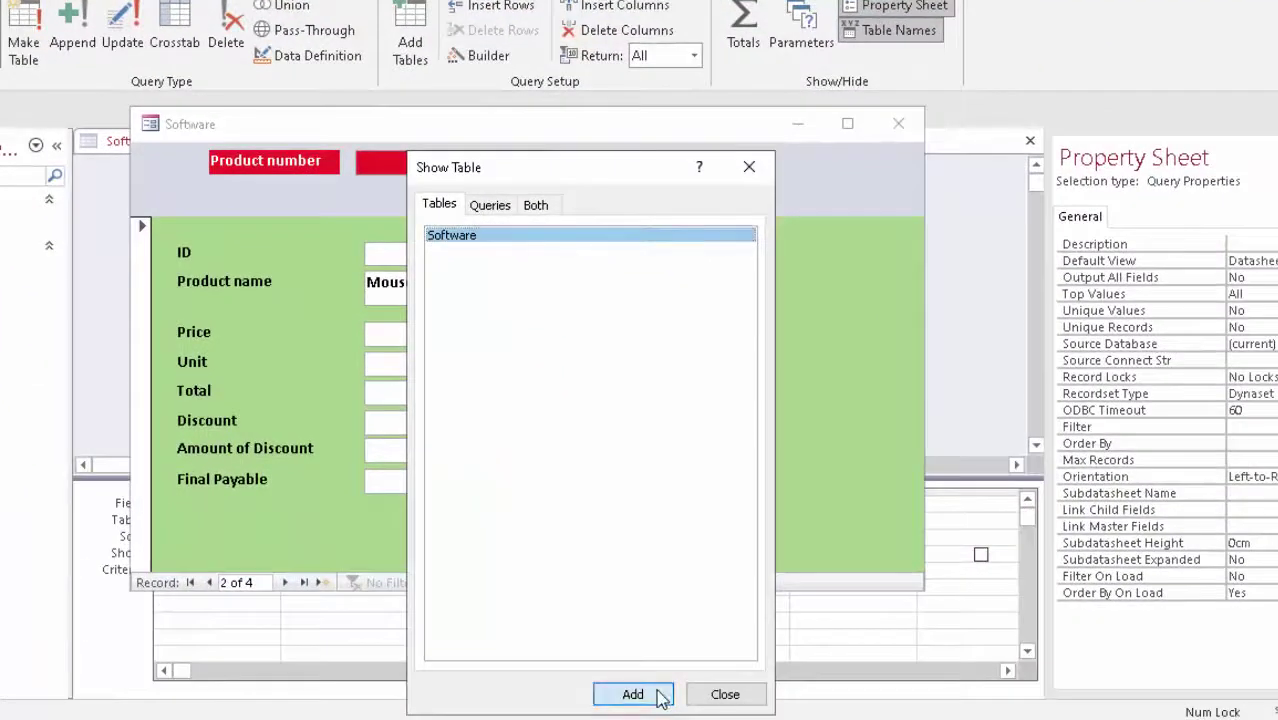
click(722, 695)
click(800, 128)
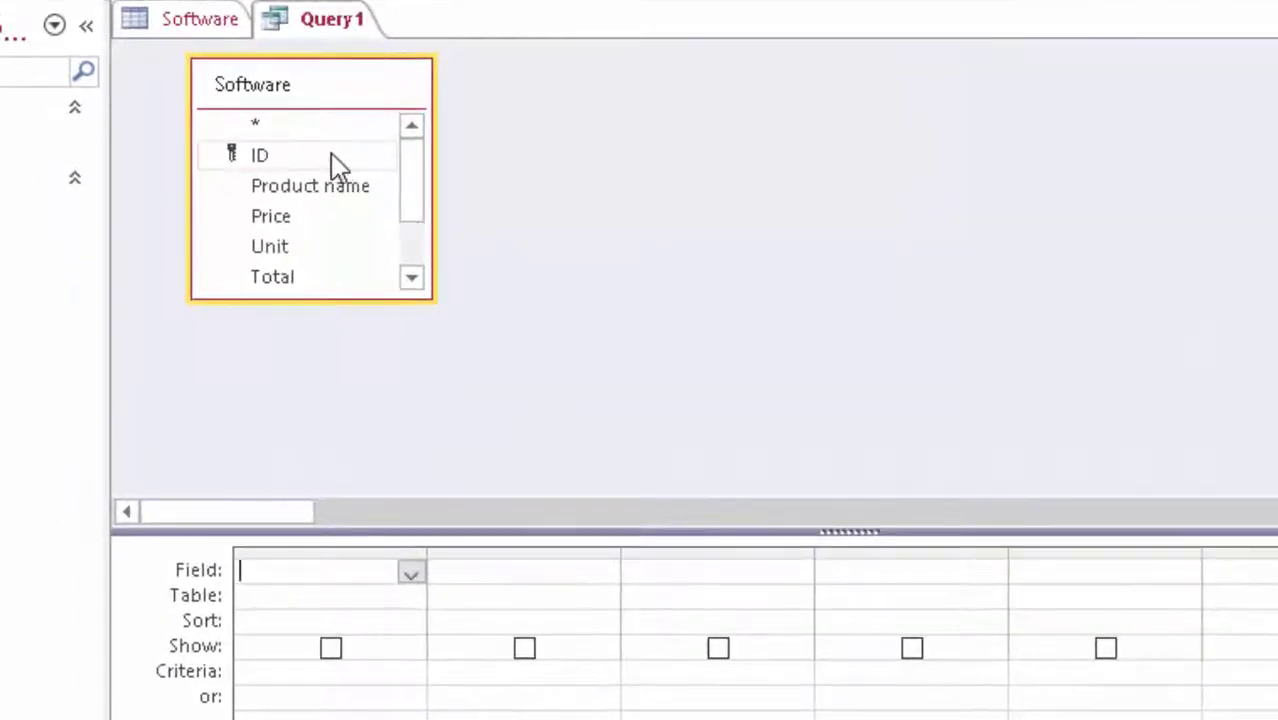
double_click(320, 95)
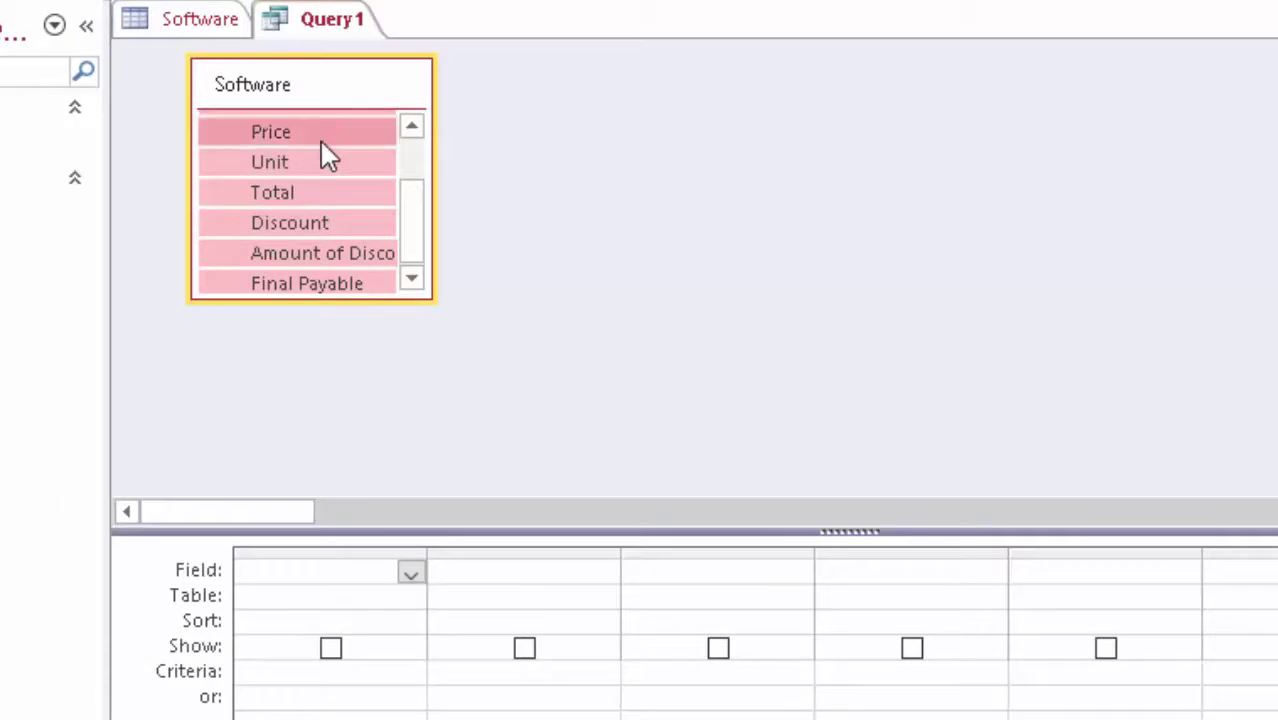
drag(321, 143, 366, 578)
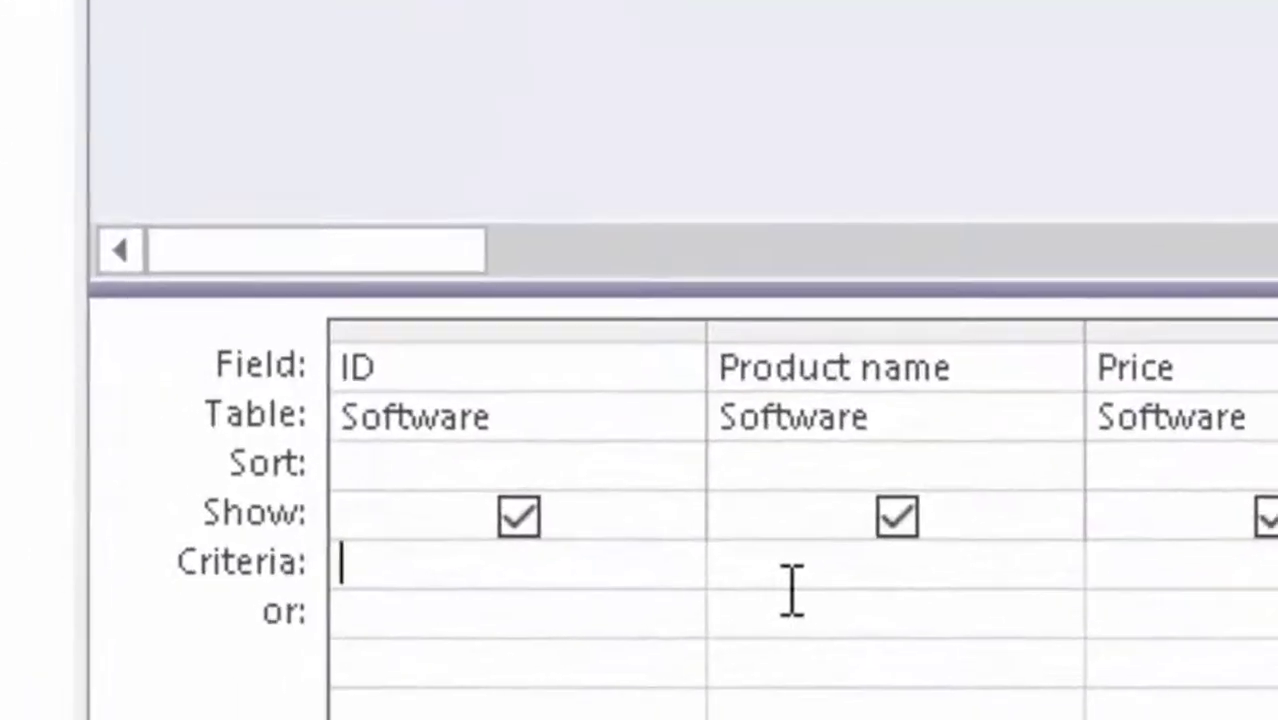
Build the ID criterion [Forms]![Software]![ID] with IntelliSense, then save the query with Ctrl+S
text(fo)
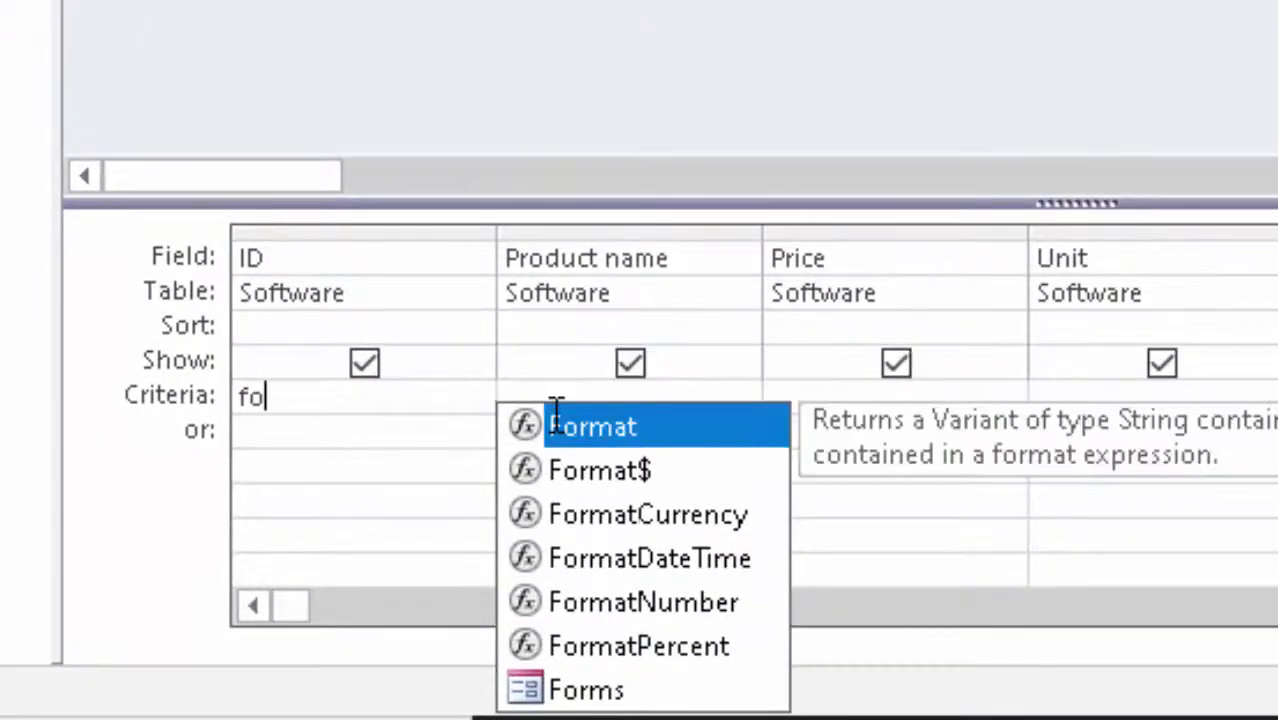
double_click(532, 675)
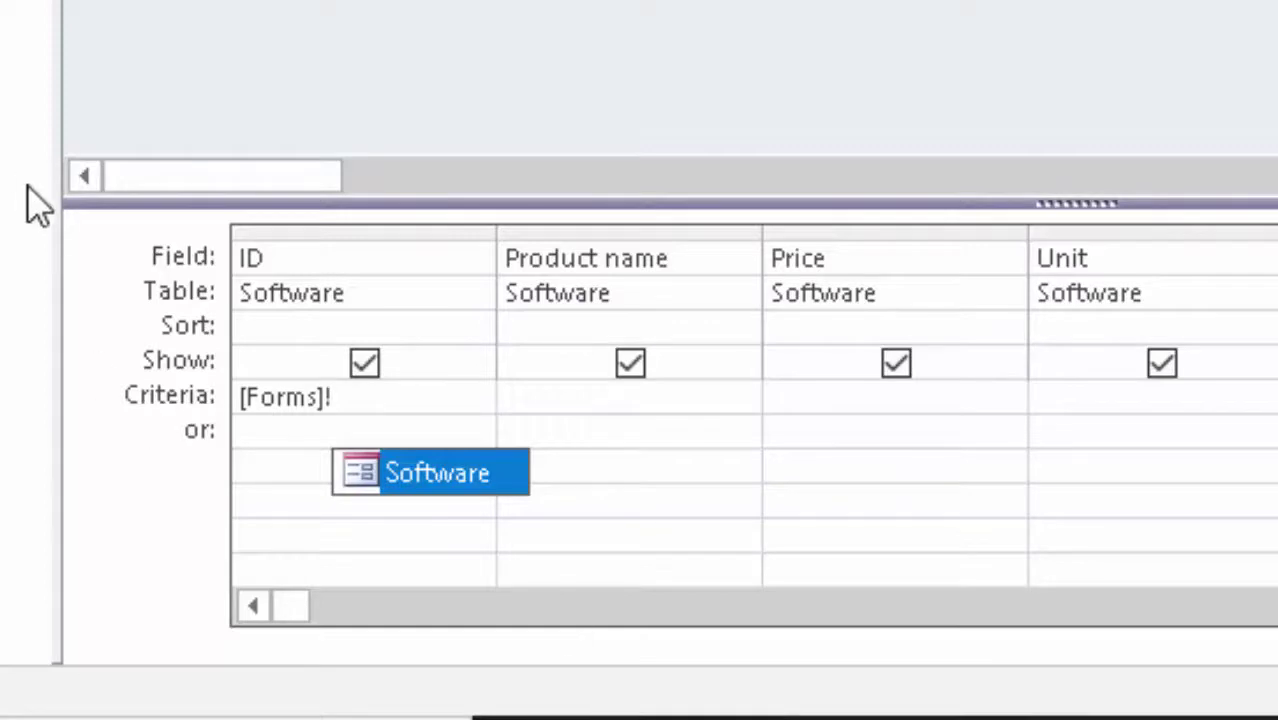
double_click(440, 475)
click(470, 402)
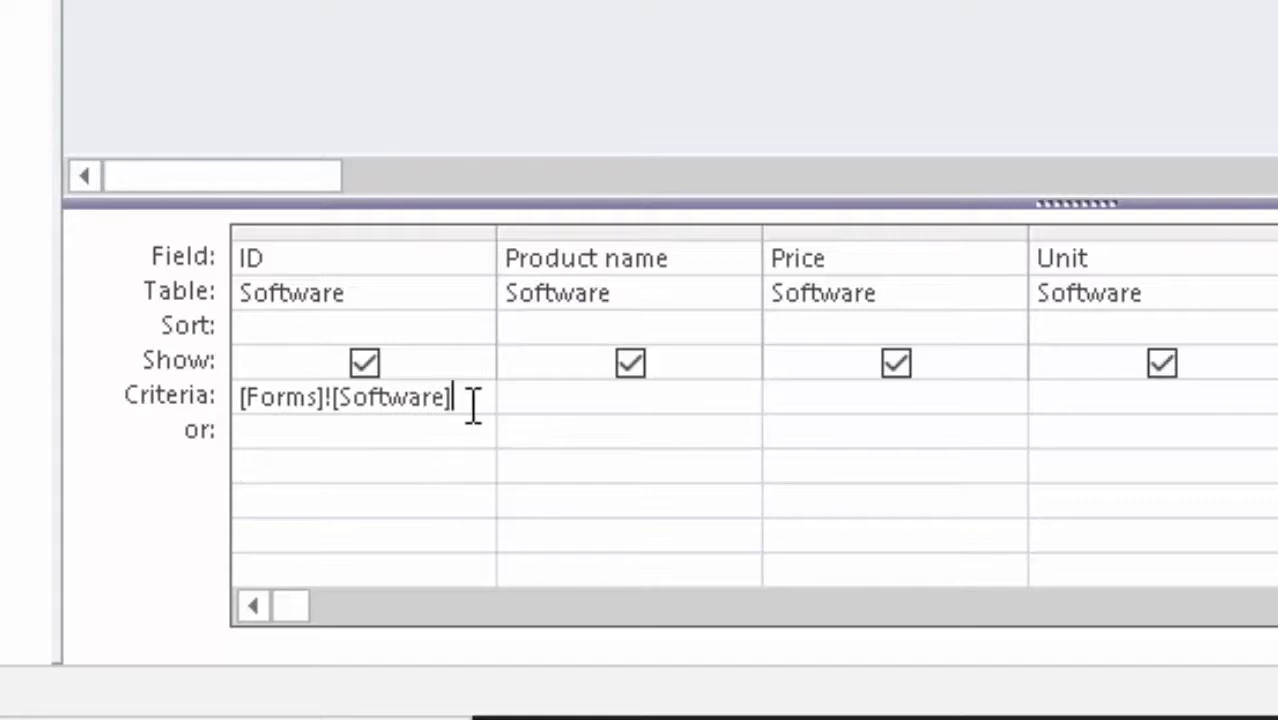
text(!)
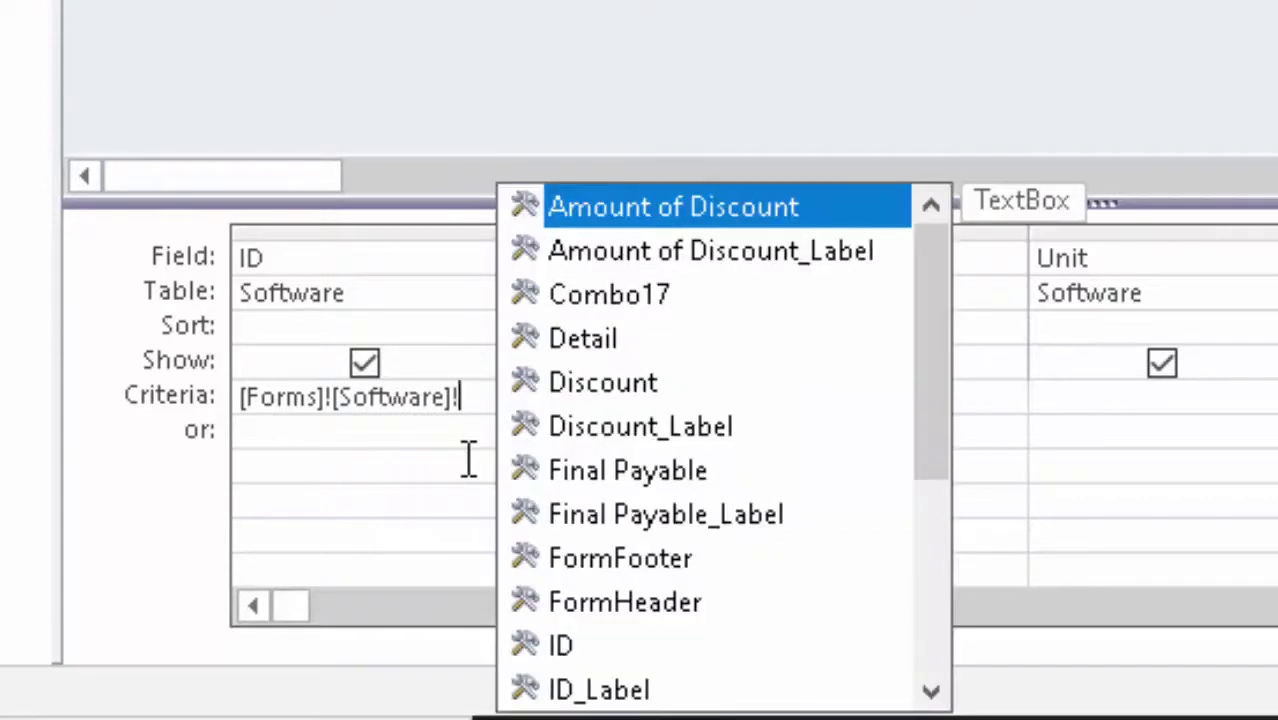
text(p)
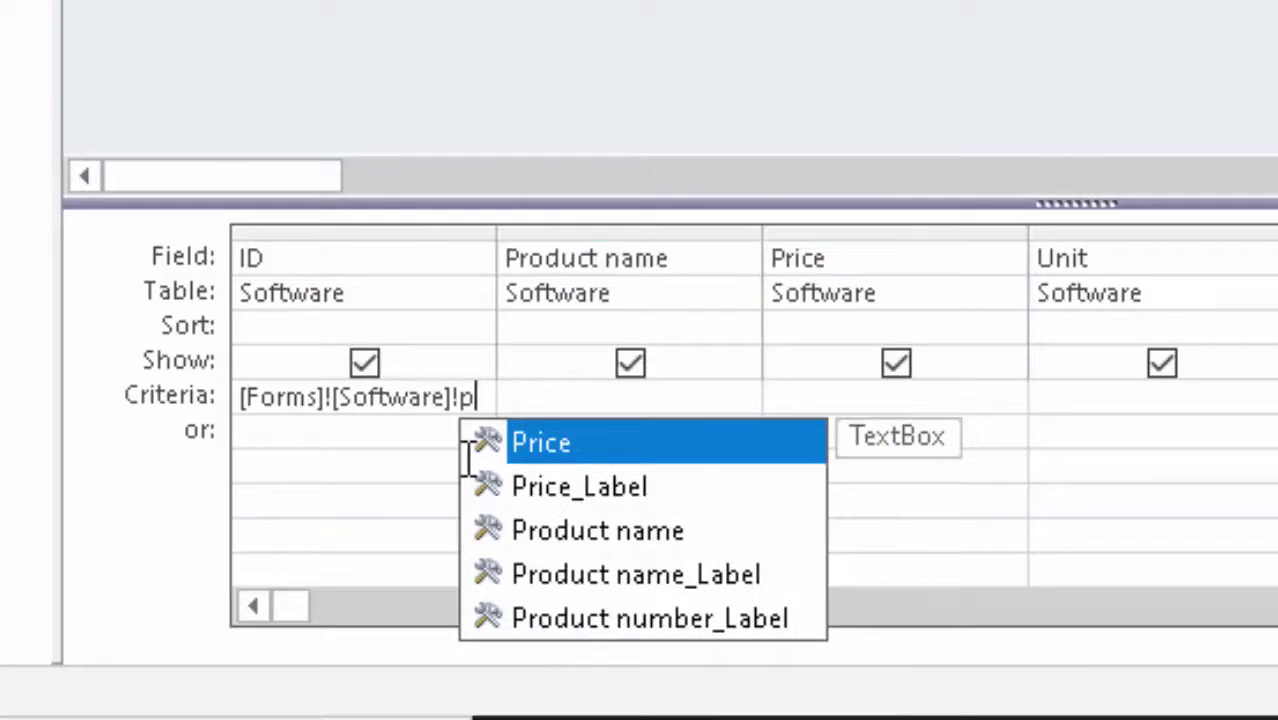
key(BackSpace)
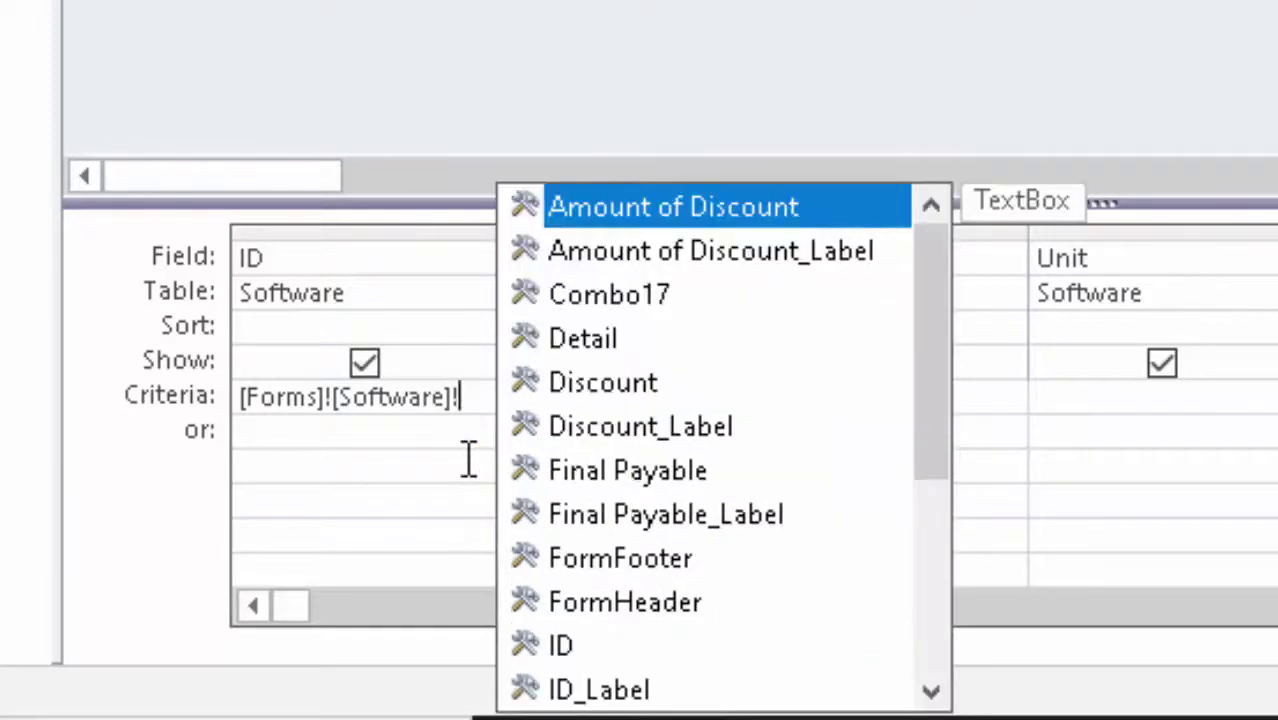
text(i)
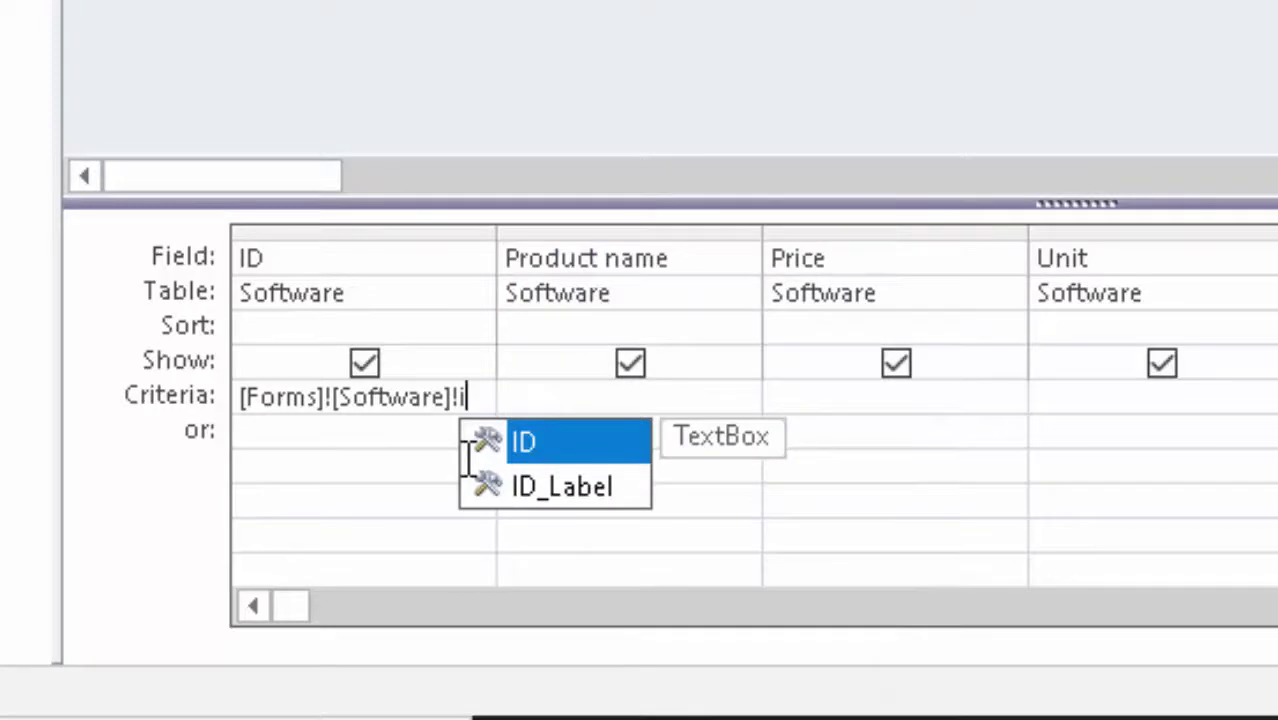
key(Tab)
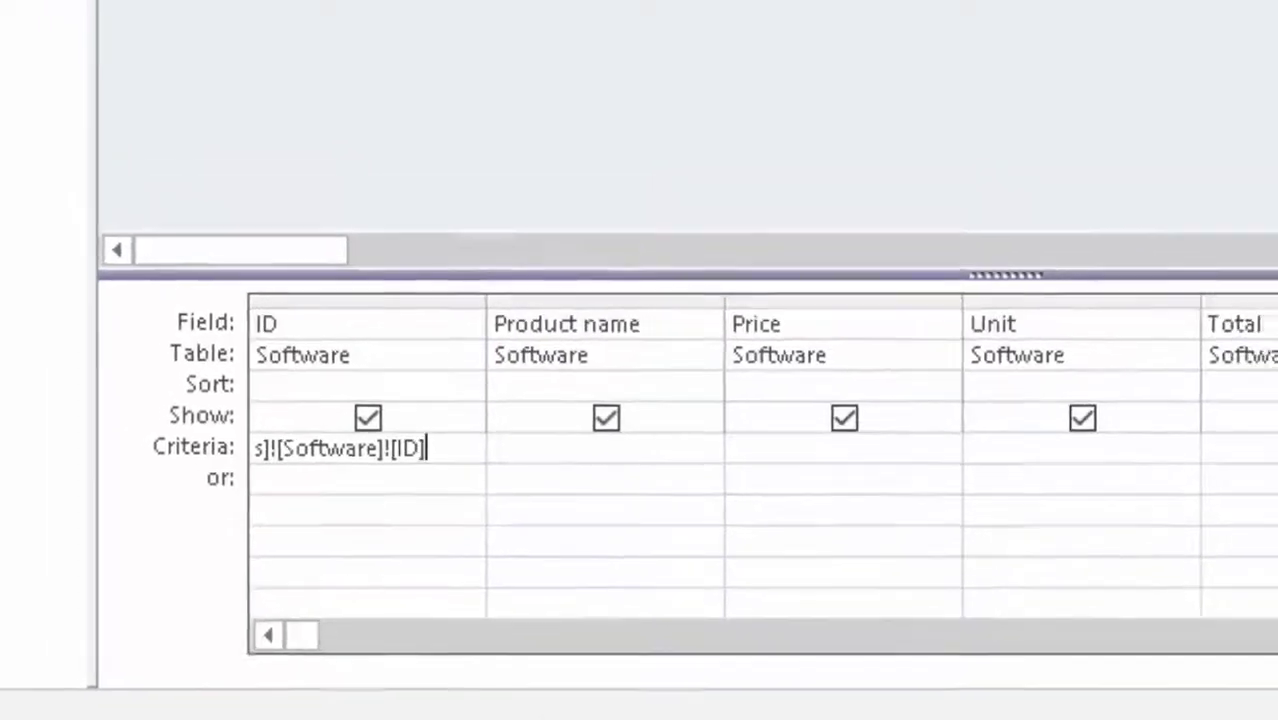
key(ctrl+s)
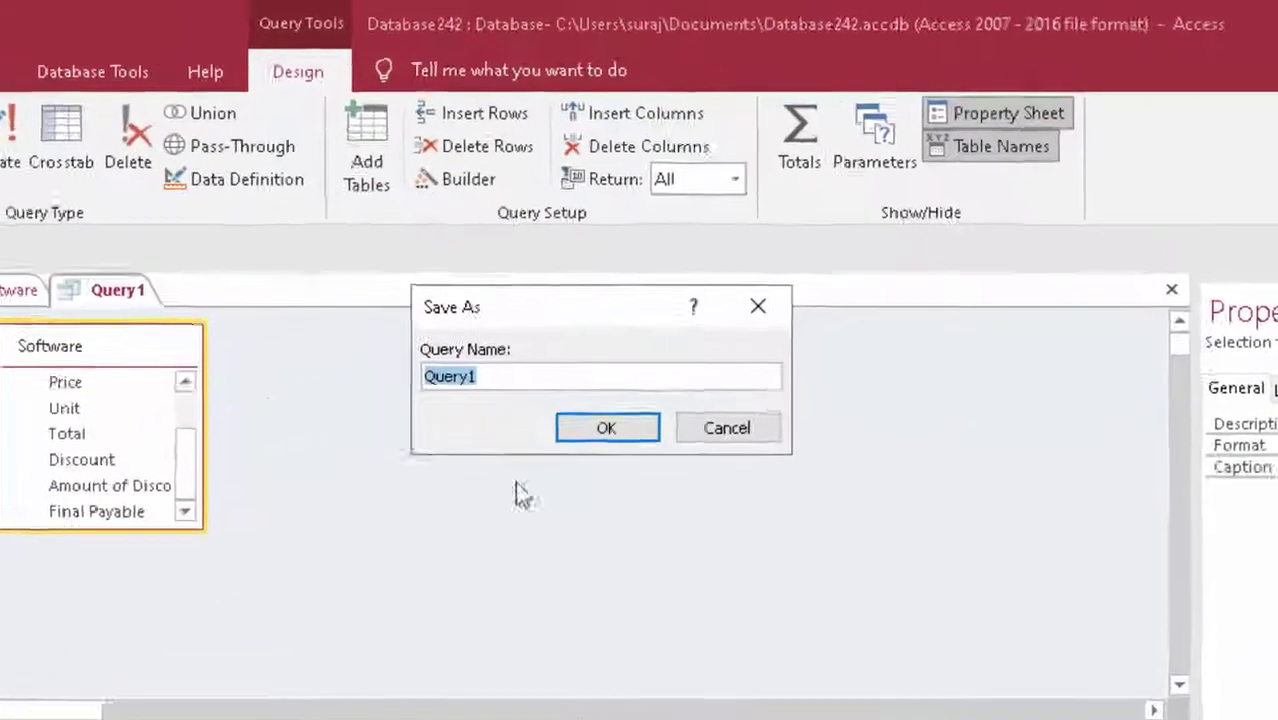
Name the query 'Id', save it, and reopen the Software form
key(BackSpace)
text(Id)
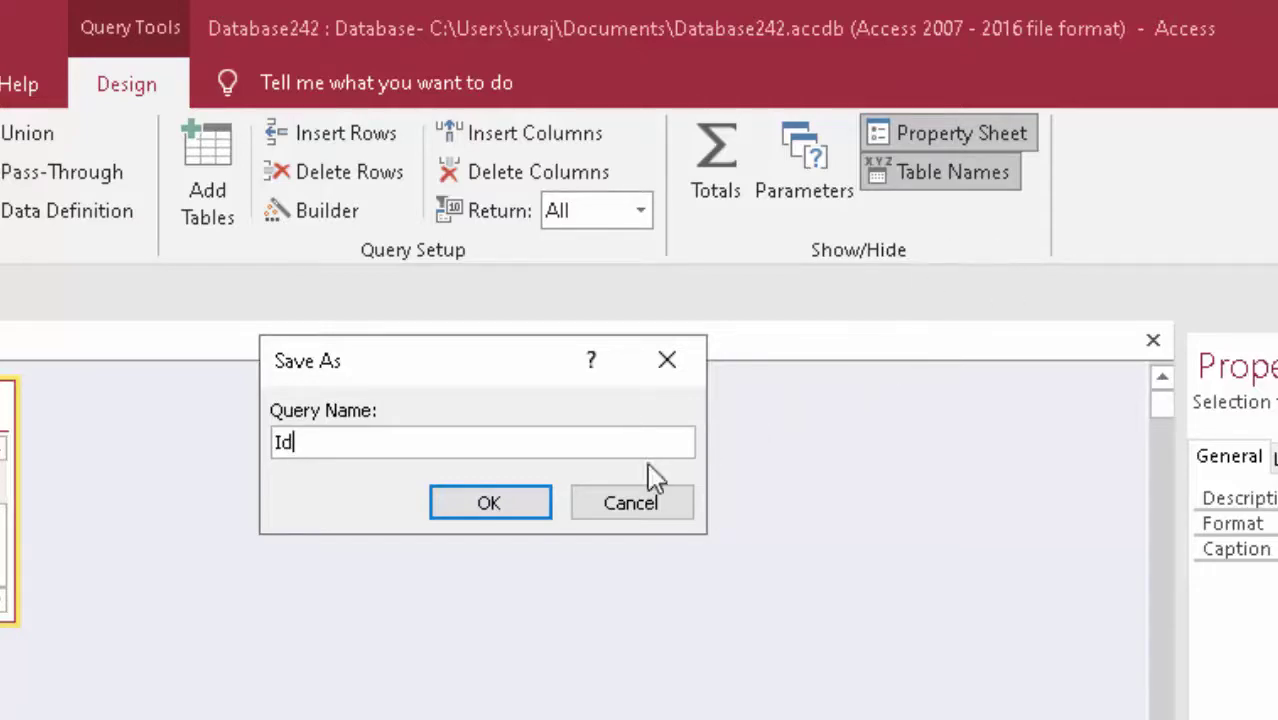
click(489, 503)
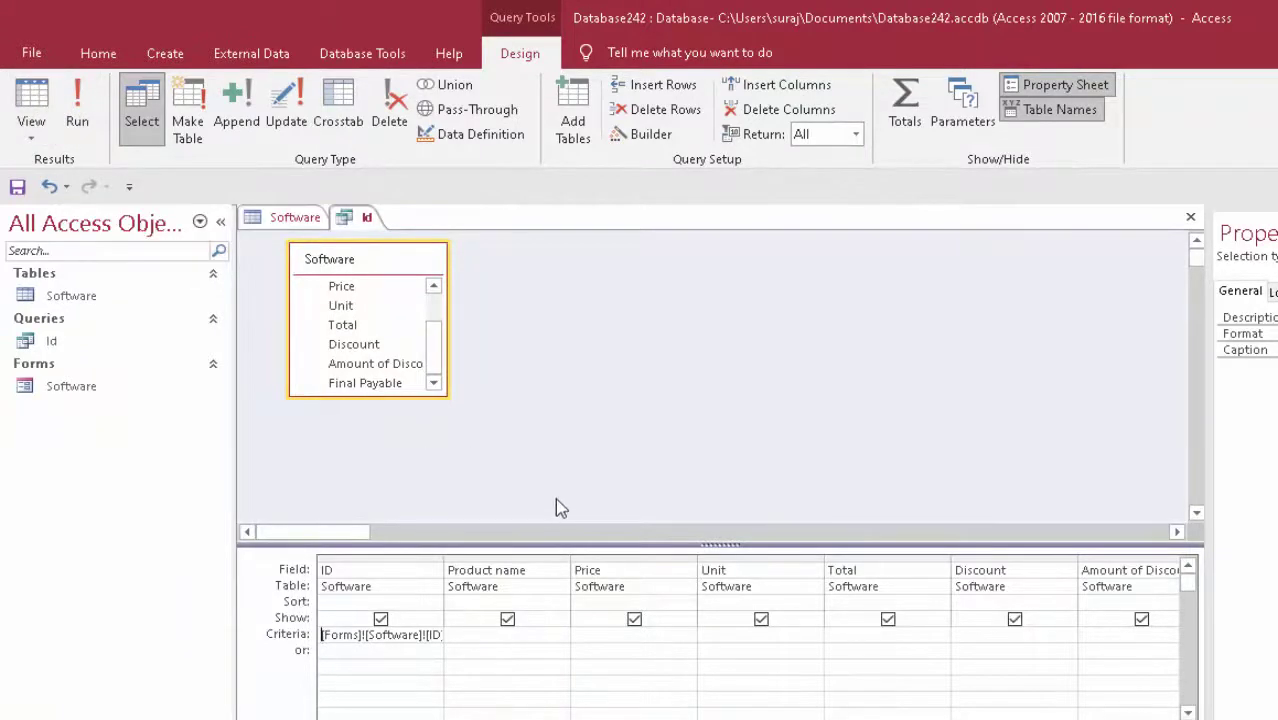
double_click(100, 392)
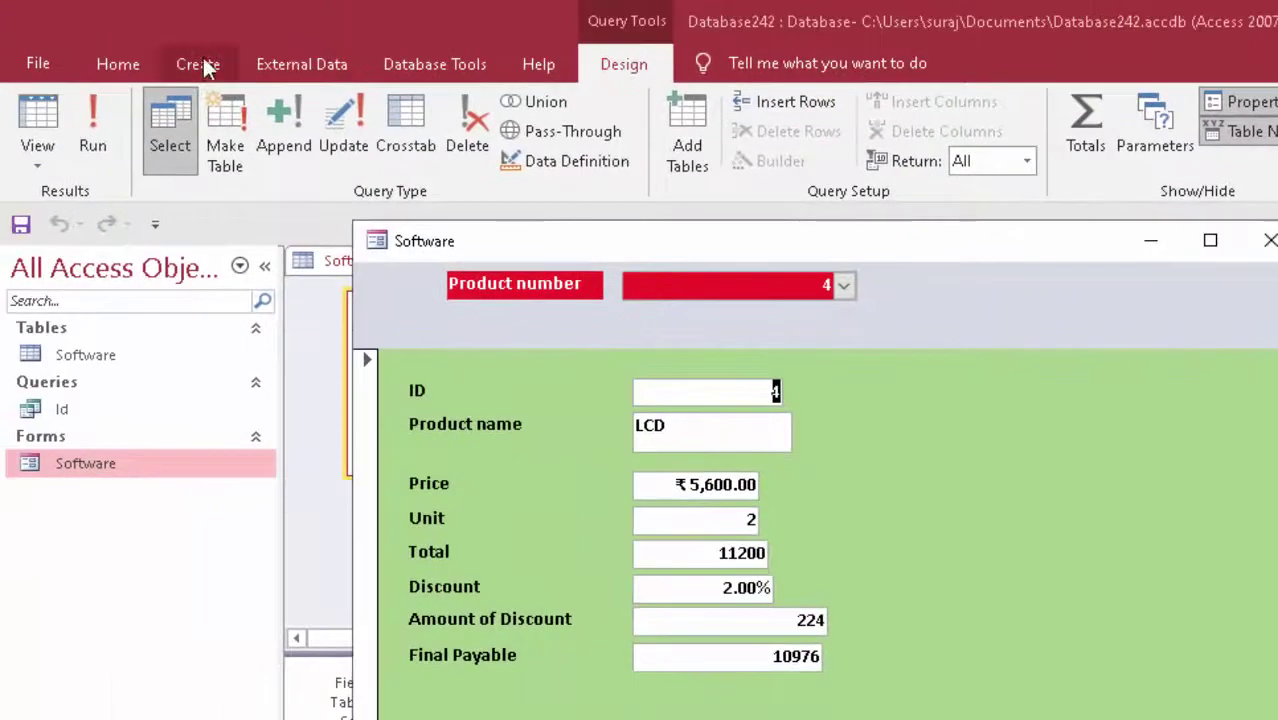
Start the Report Wizard on Query: Id and add all eight fields
click(203, 66)
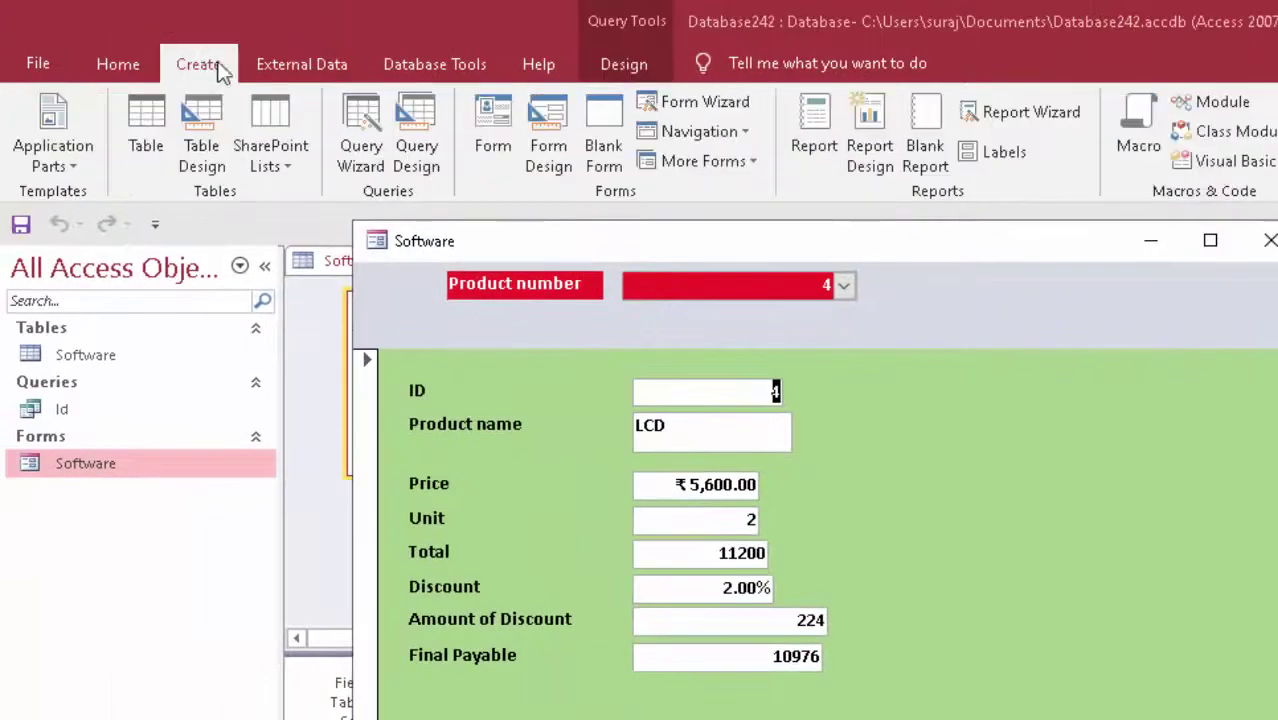
click(1036, 114)
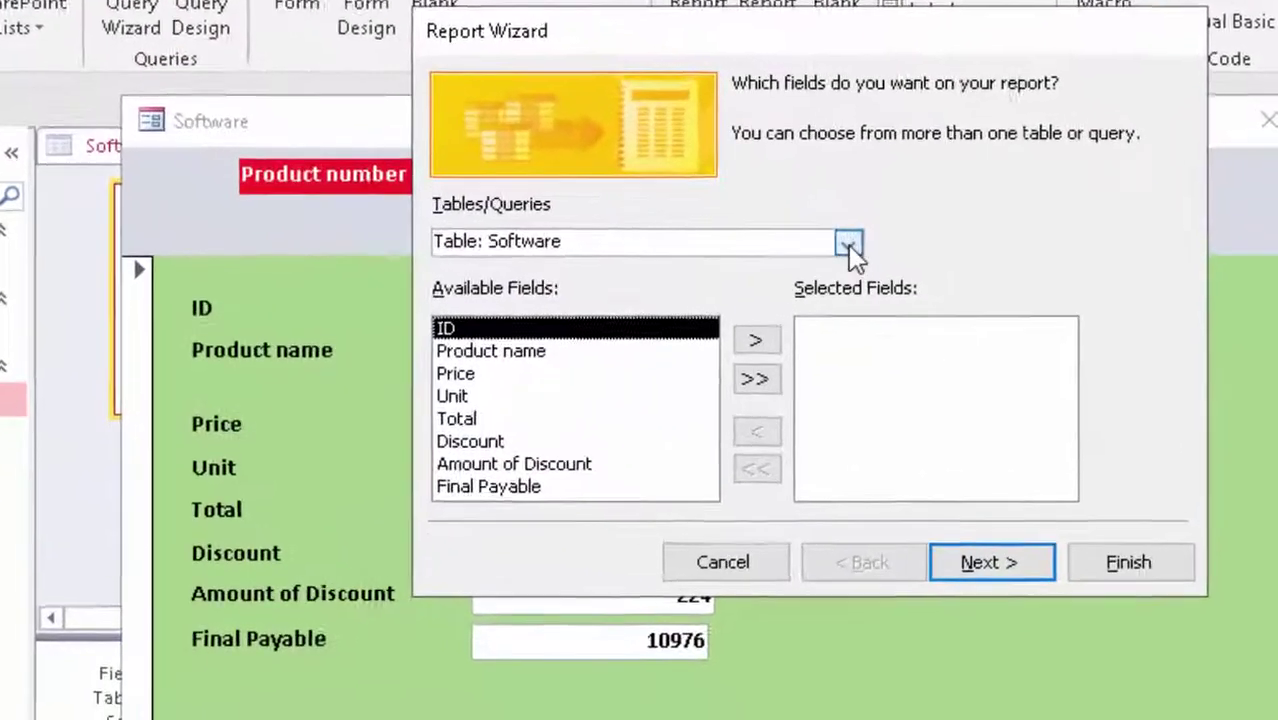
click(933, 338)
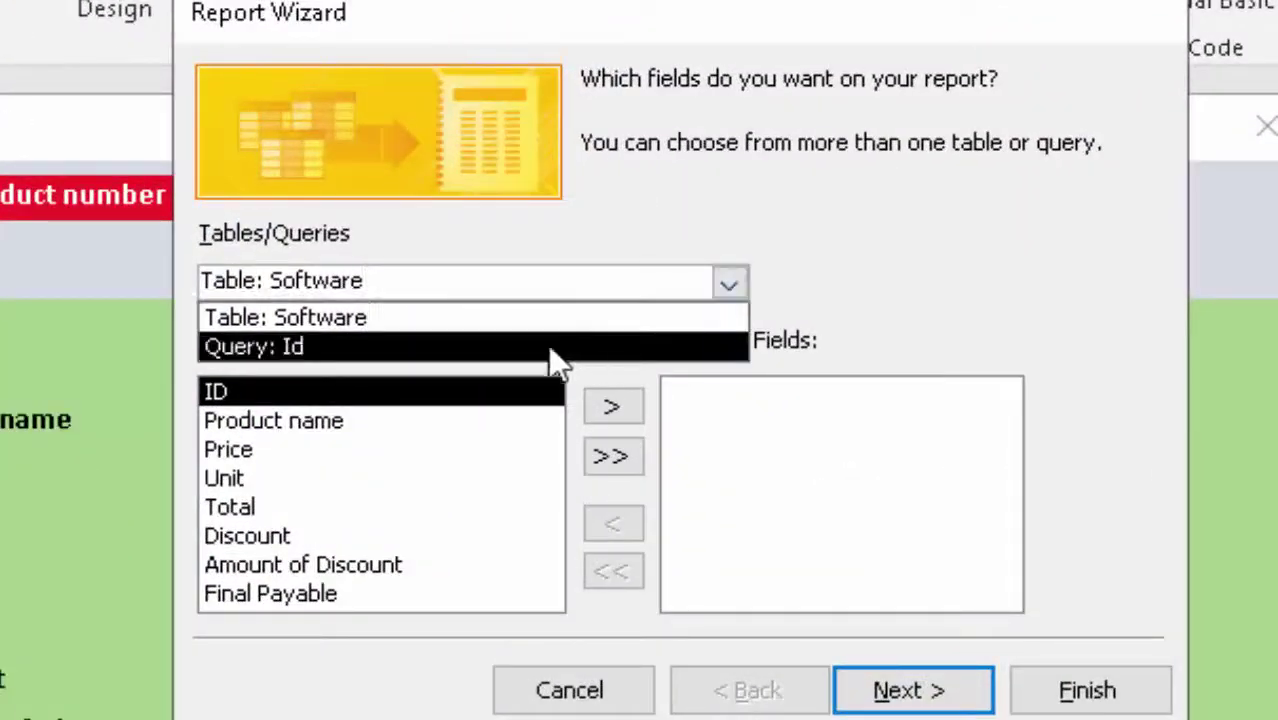
click(357, 347)
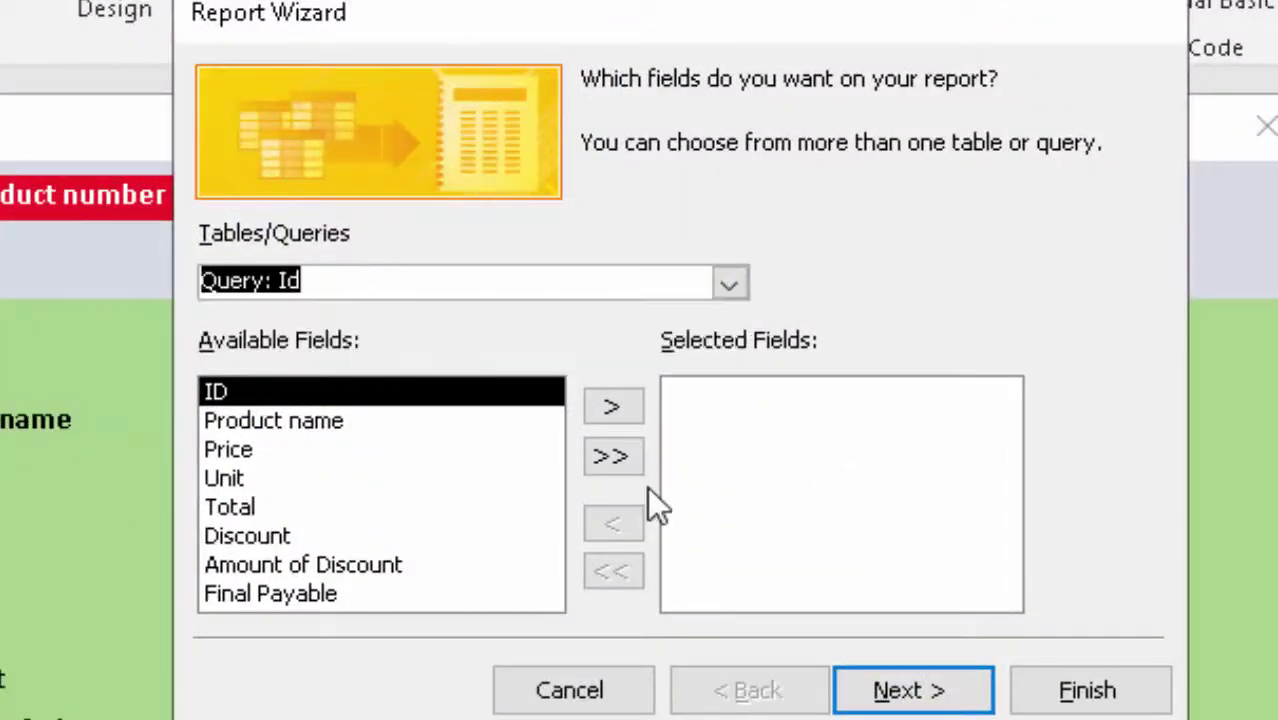
click(620, 455)
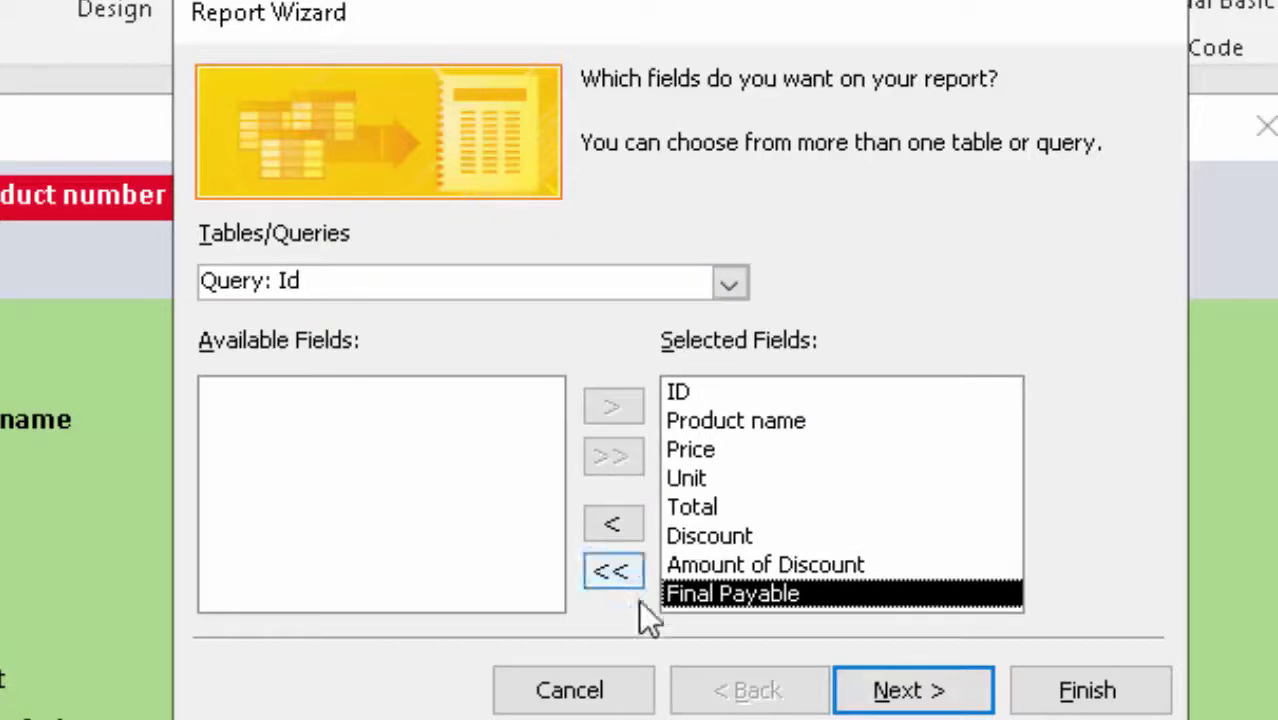
click(930, 690)
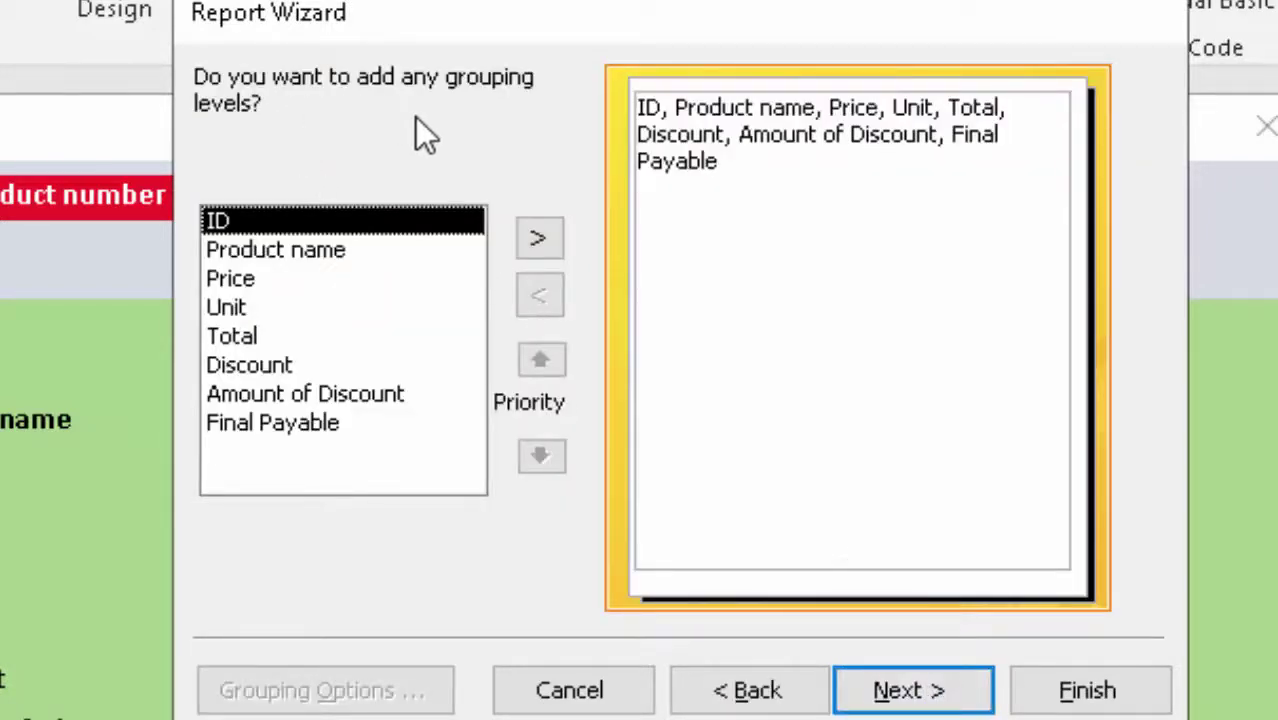
Group the report by ID, keep default sort and layout, and finish in design view
click(539, 240)
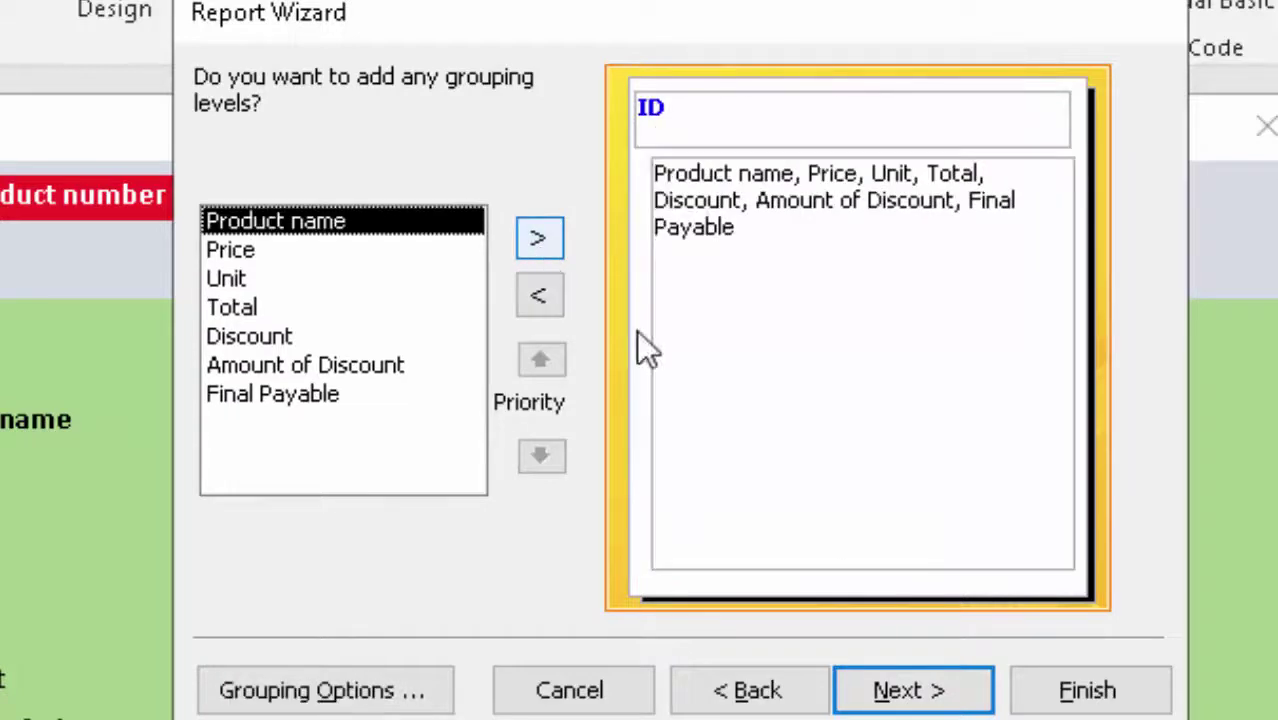
click(860, 685)
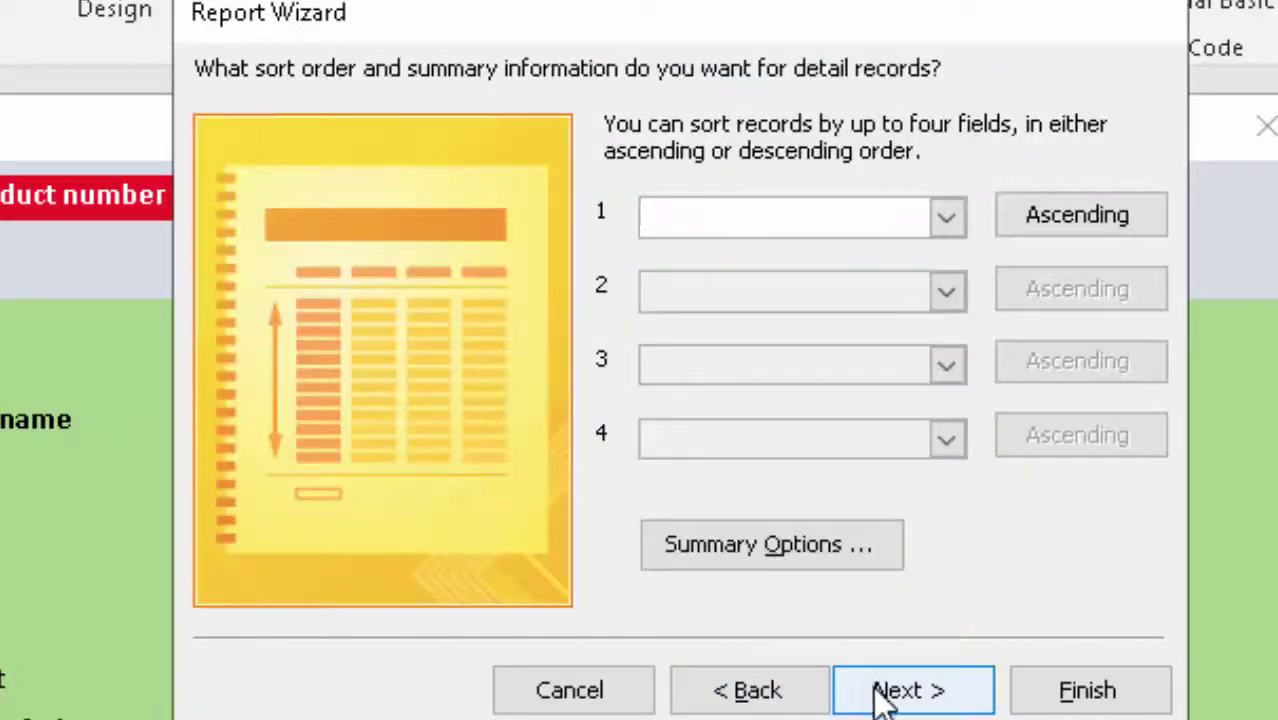
click(875, 682)
click(906, 688)
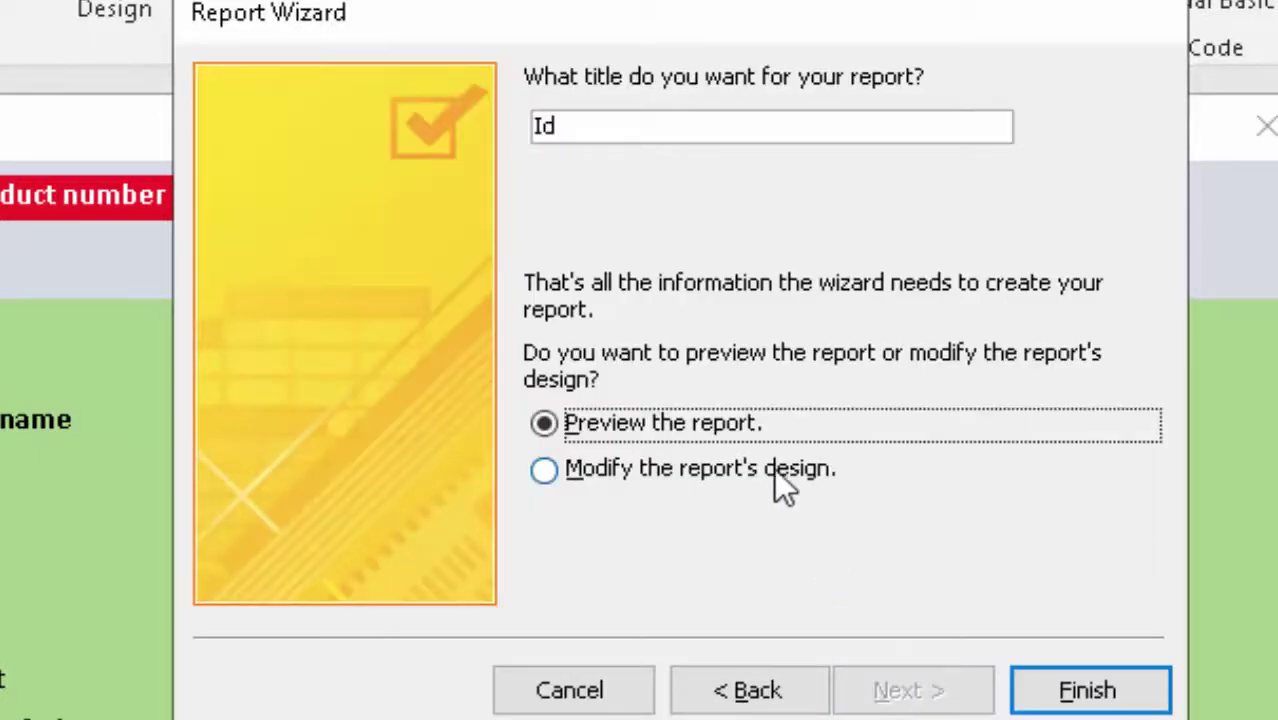
click(776, 470)
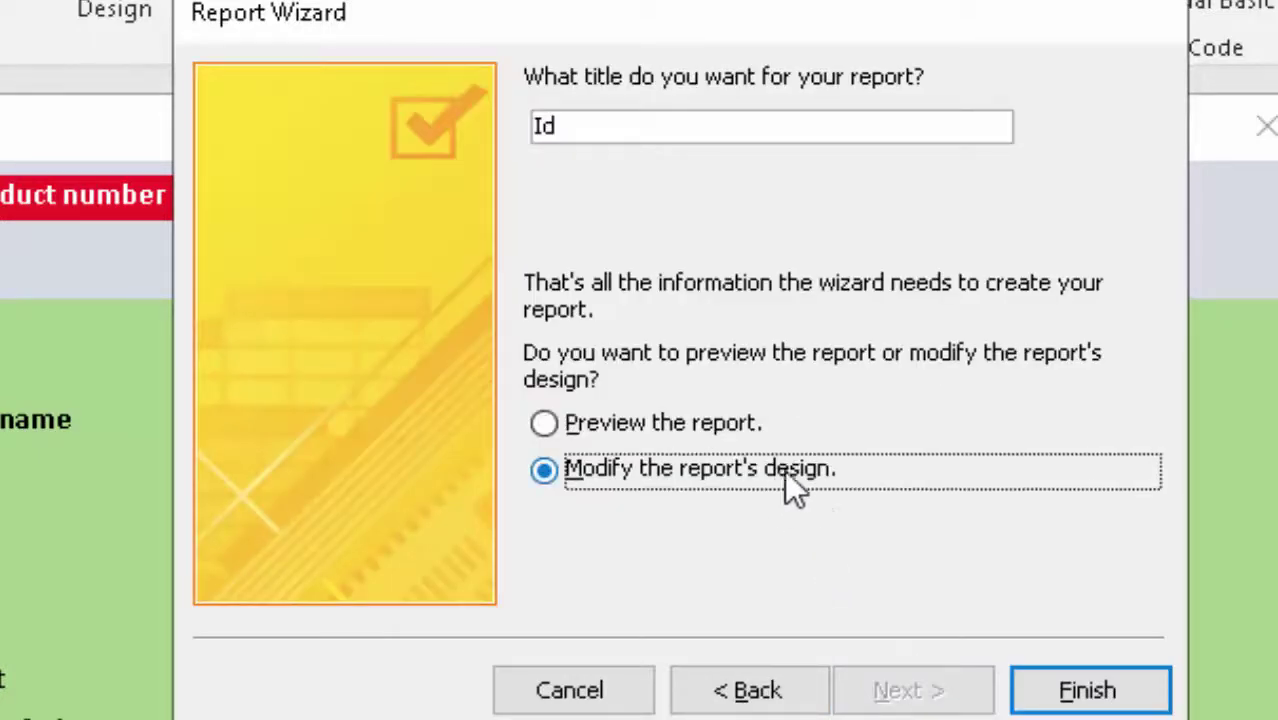
click(1070, 700)
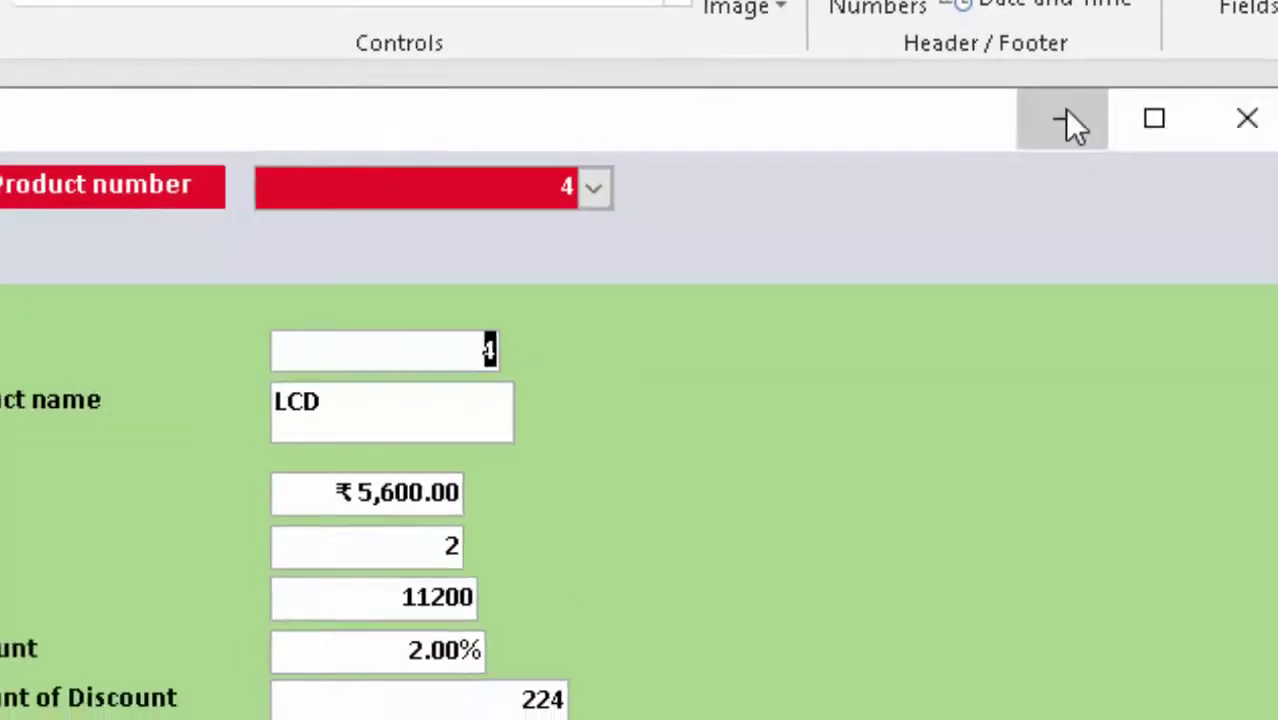
click(1075, 125)
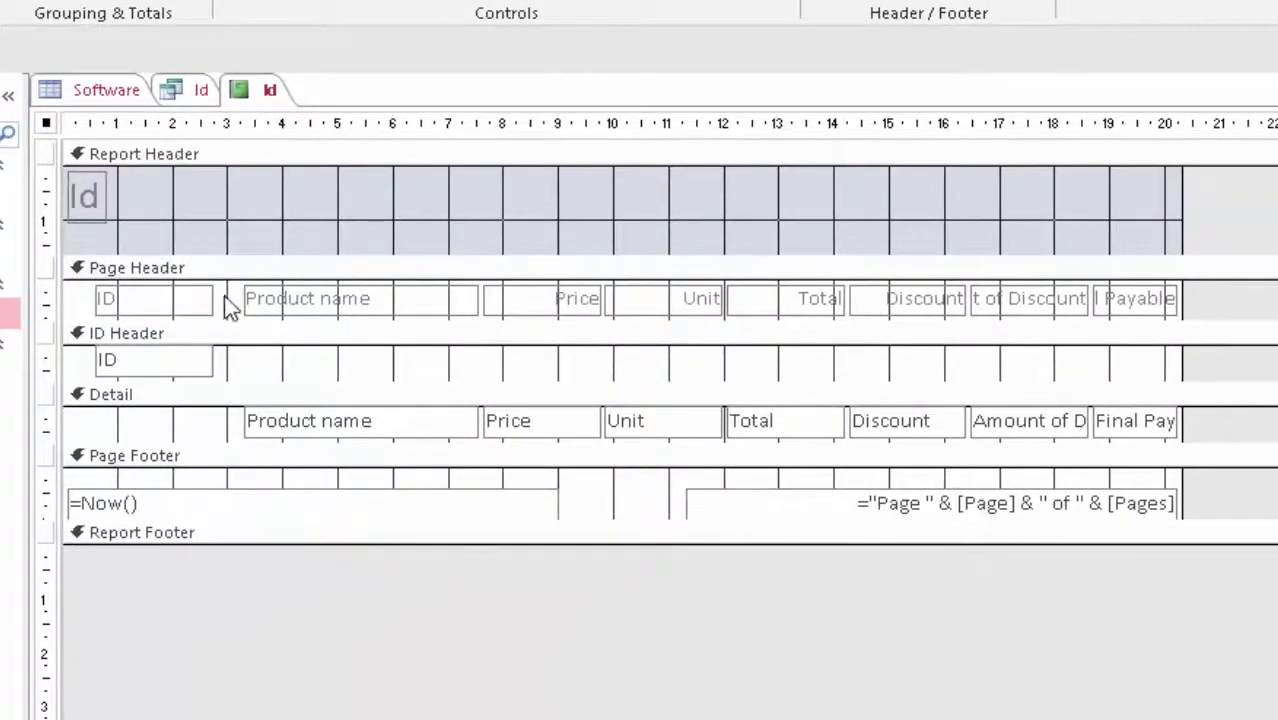
click(279, 310)
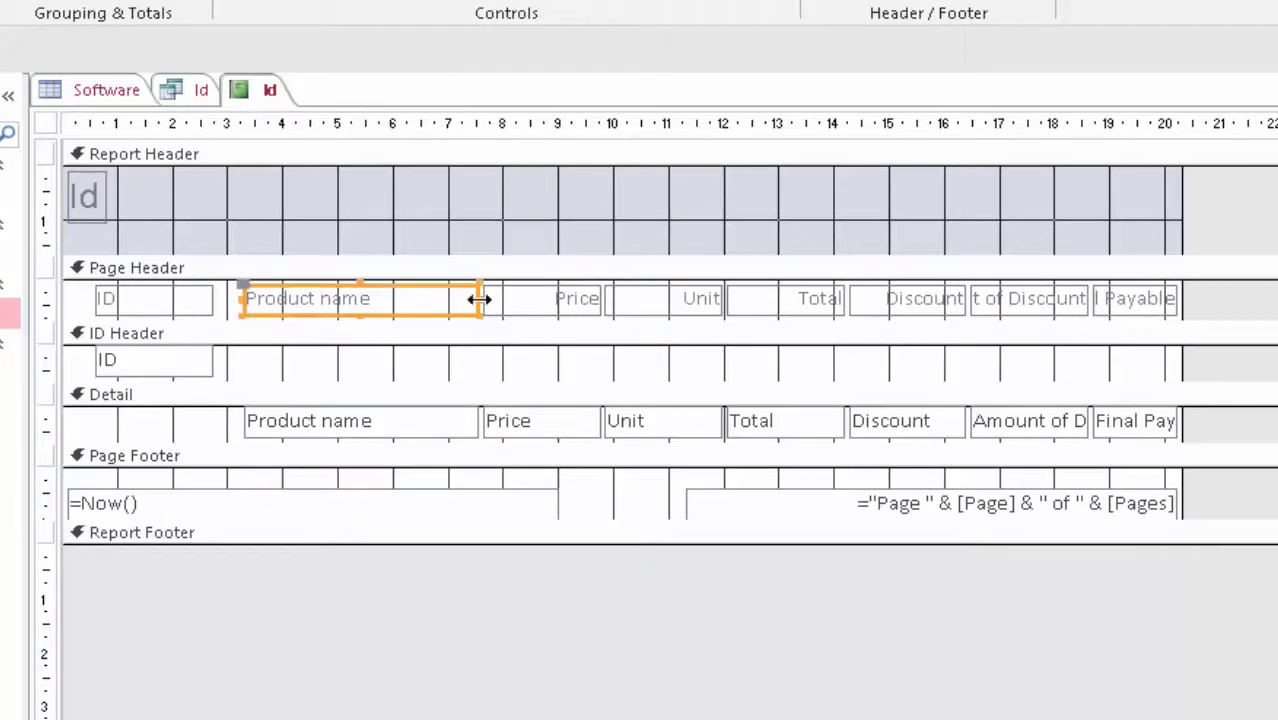
Resize and re-space the Product name and Price header labels
drag(480, 299, 401, 299)
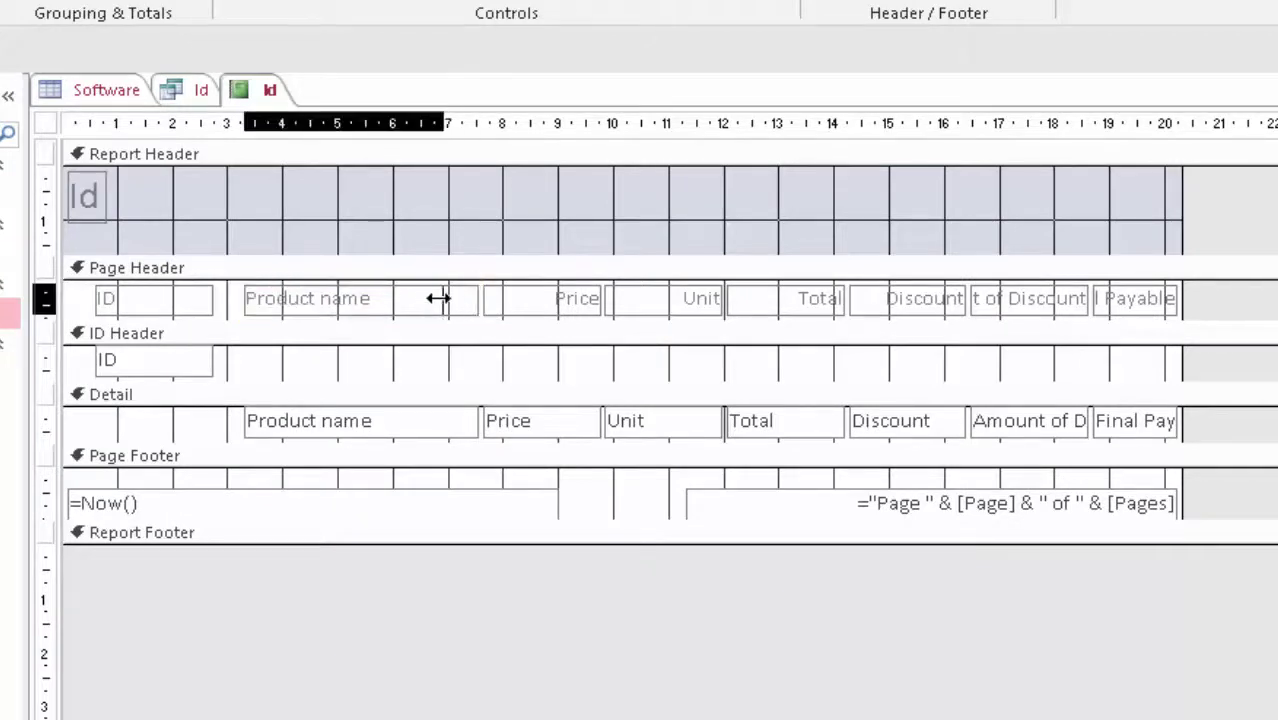
click(545, 305)
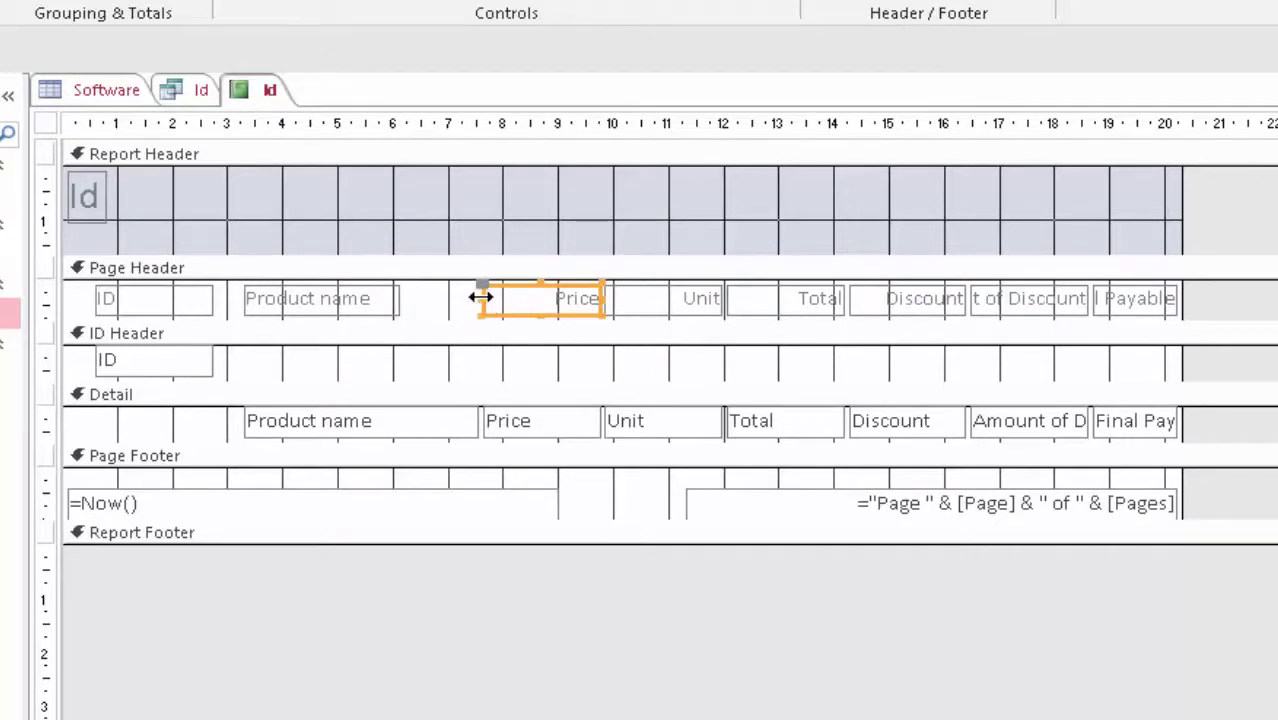
drag(481, 298, 419, 300)
click(1067, 310)
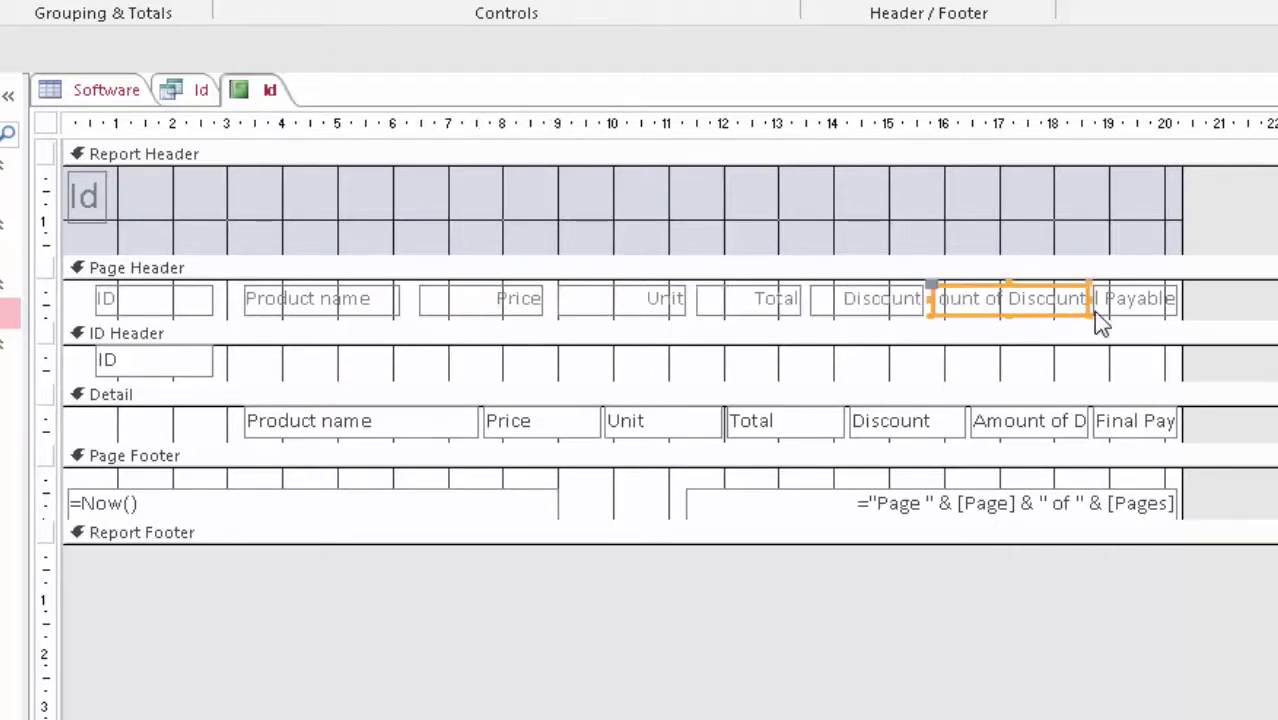
click(343, 310)
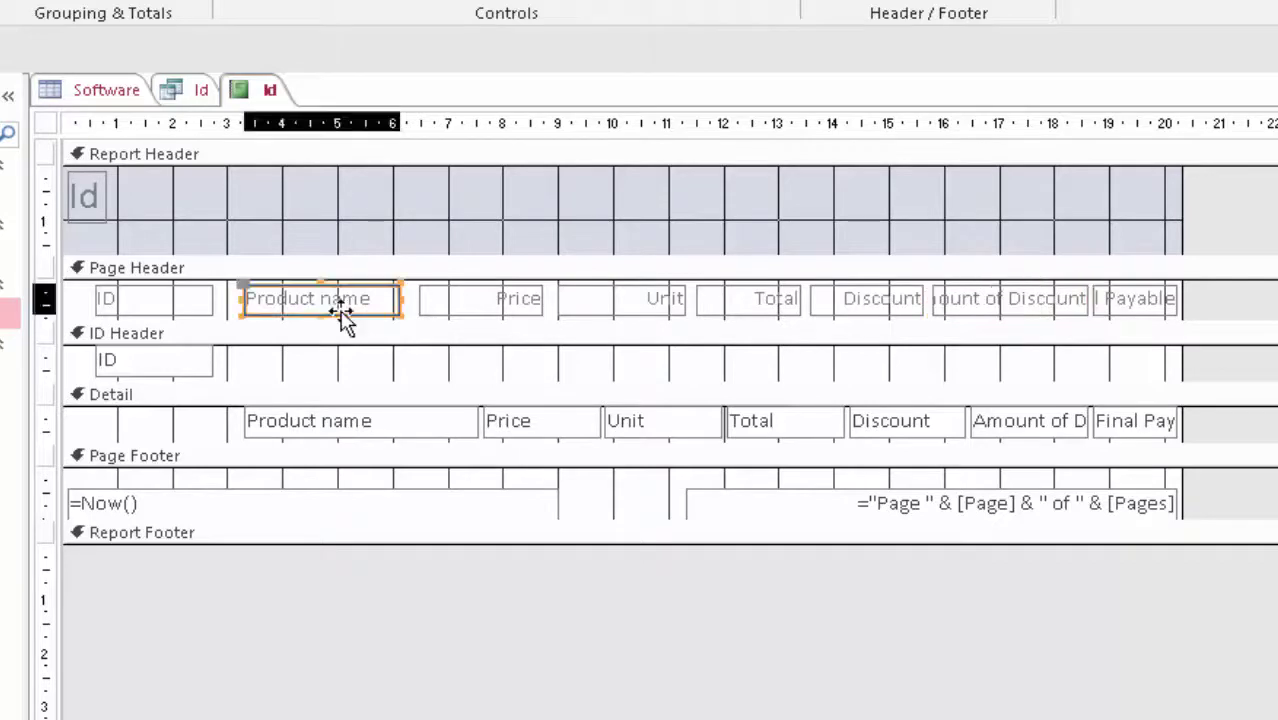
drag(240, 300, 224, 306)
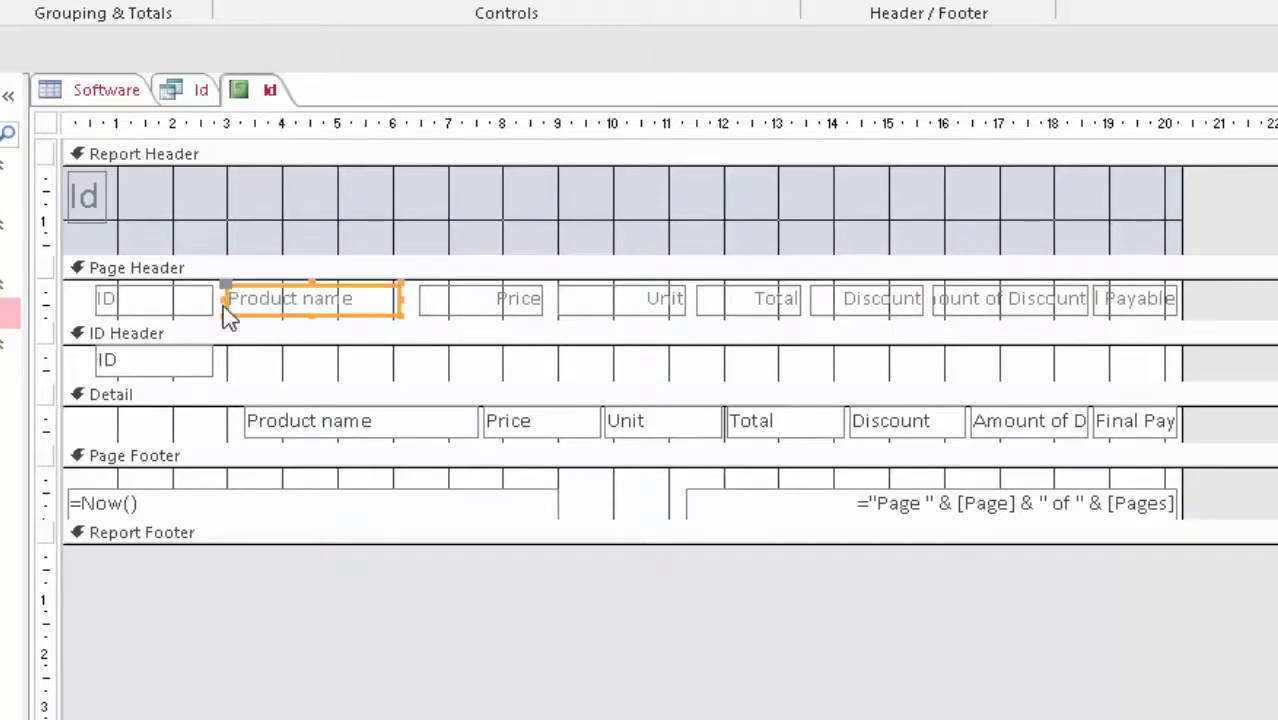
Narrow and shift the Total and Discount labels, and move the last fields into the ID Header
drag(693, 297, 585, 310)
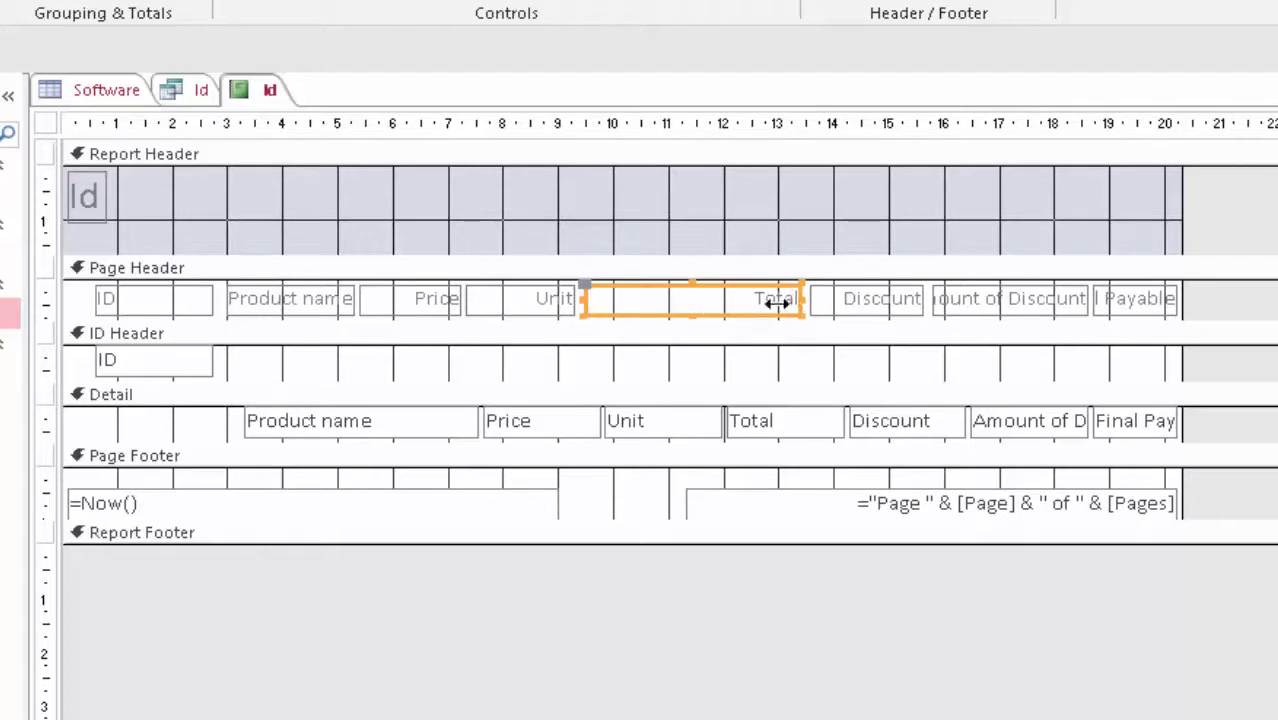
drag(777, 304, 686, 310)
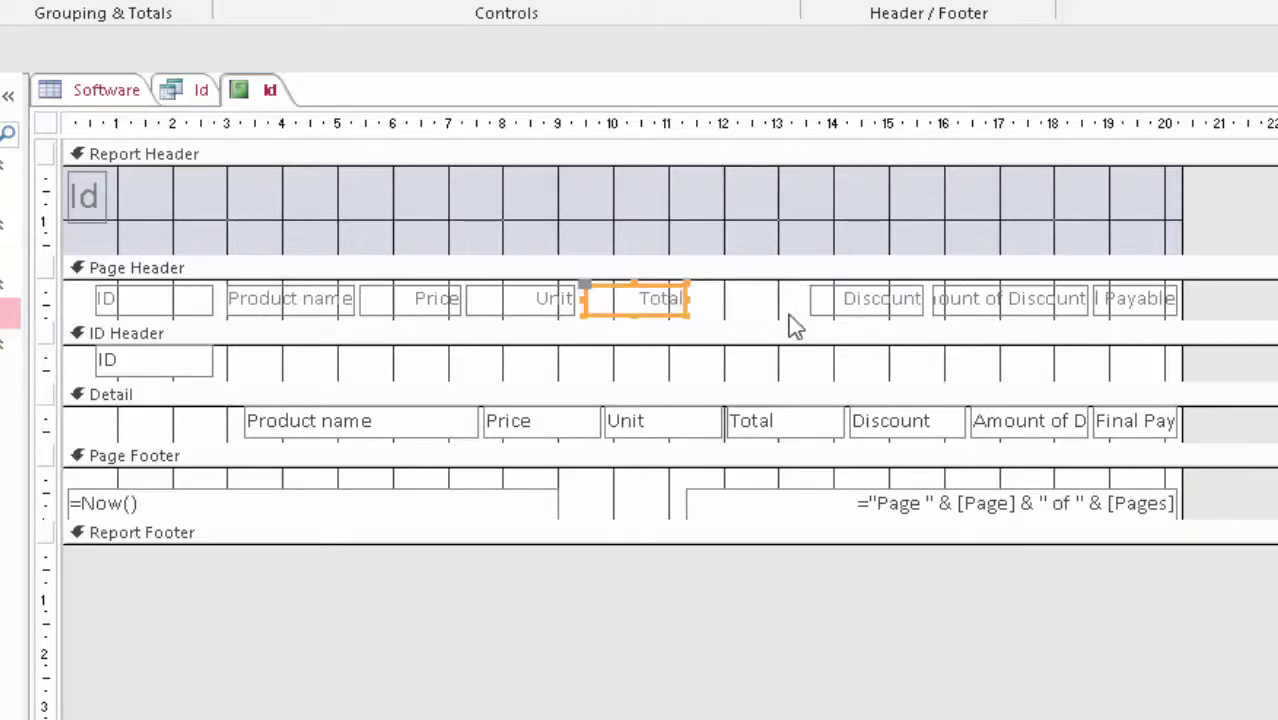
click(819, 302)
drag(790, 299, 692, 305)
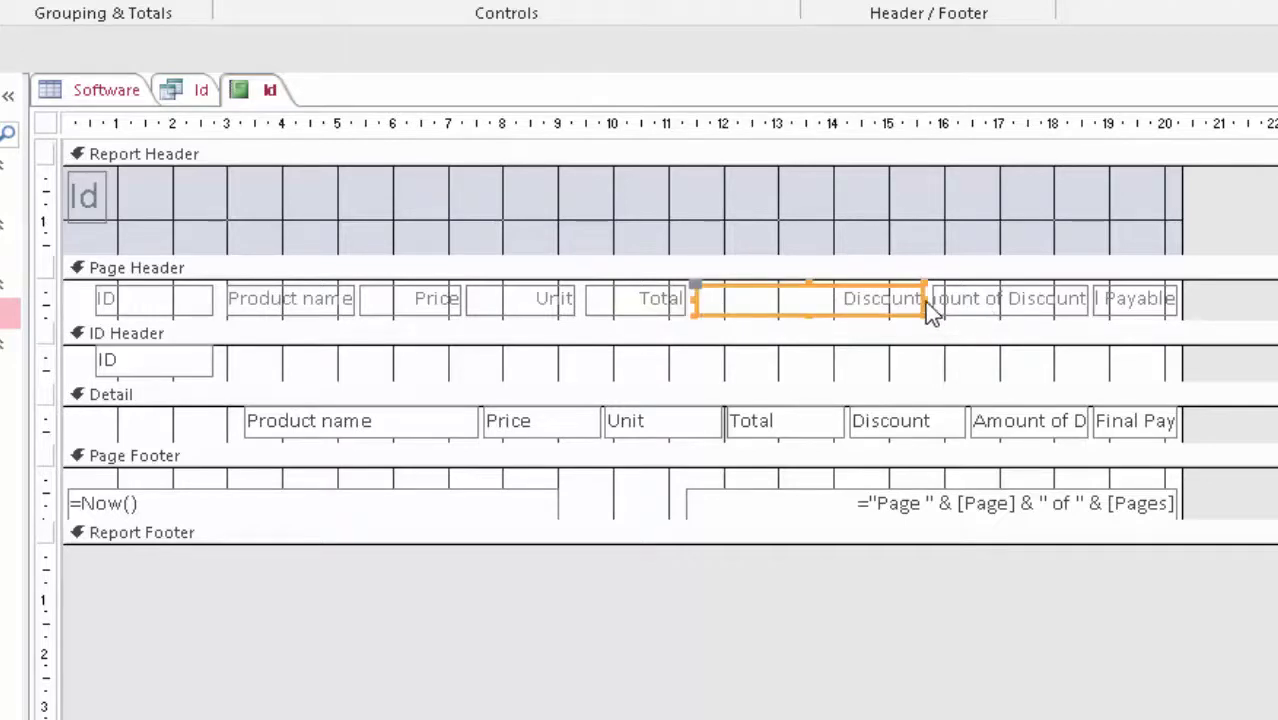
drag(922, 299, 818, 312)
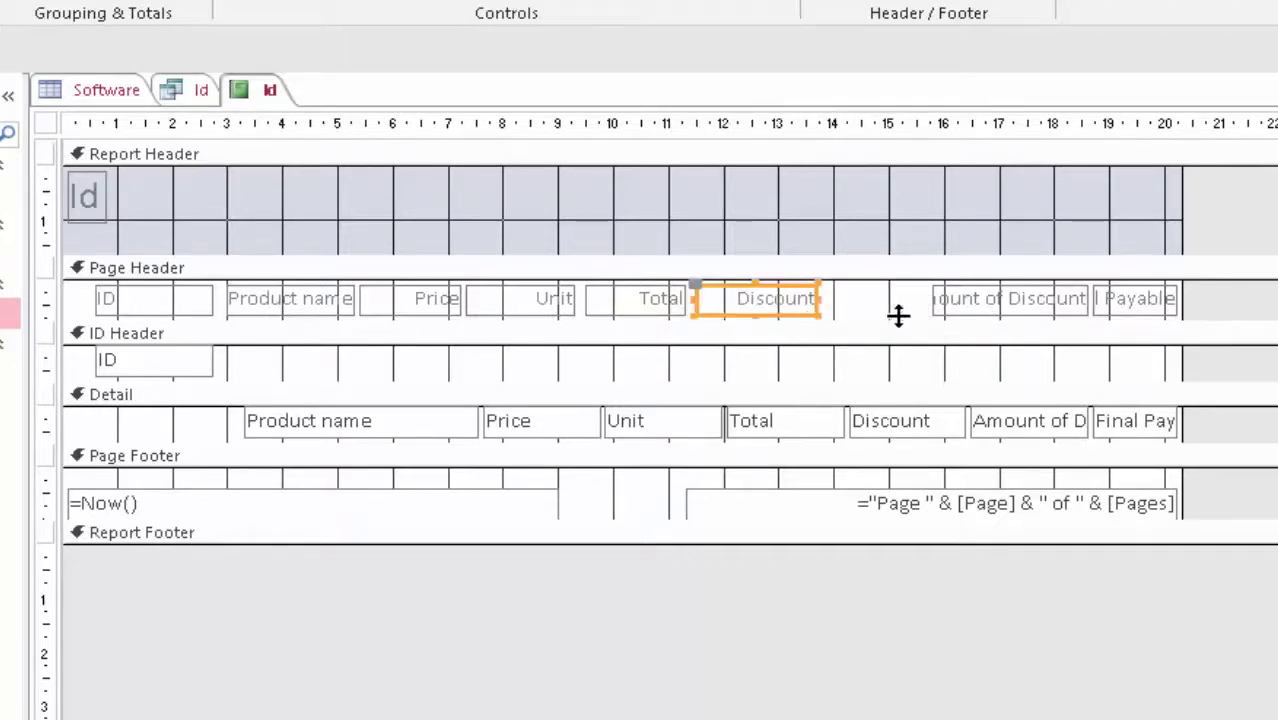
mouse_move(977, 315)
mouse_down()
mouse_move(900, 372)
mouse_move(1038, 385)
mouse_up()
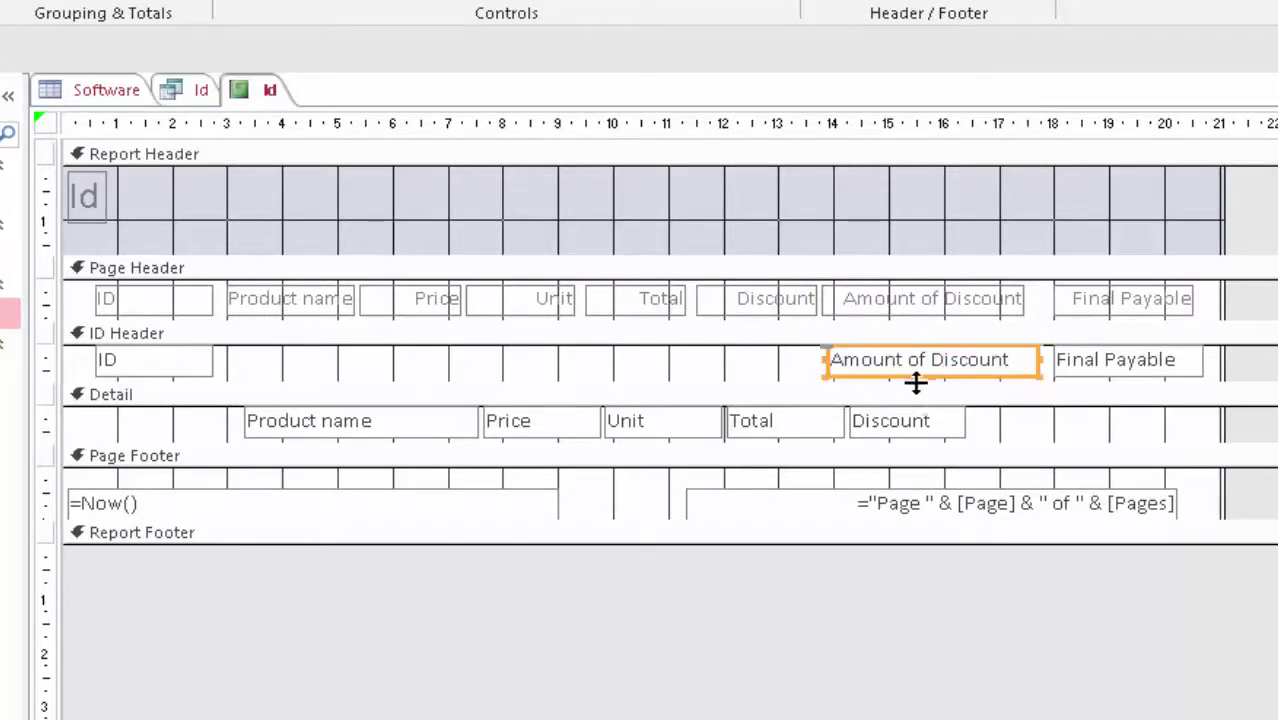
Move all eight field boxes into the ID Header row, widen Amount of Discount, and collapse Detail
mouse_move(892, 432)
mouse_down()
mouse_move(820, 390)
mouse_move(733, 368)
mouse_up()
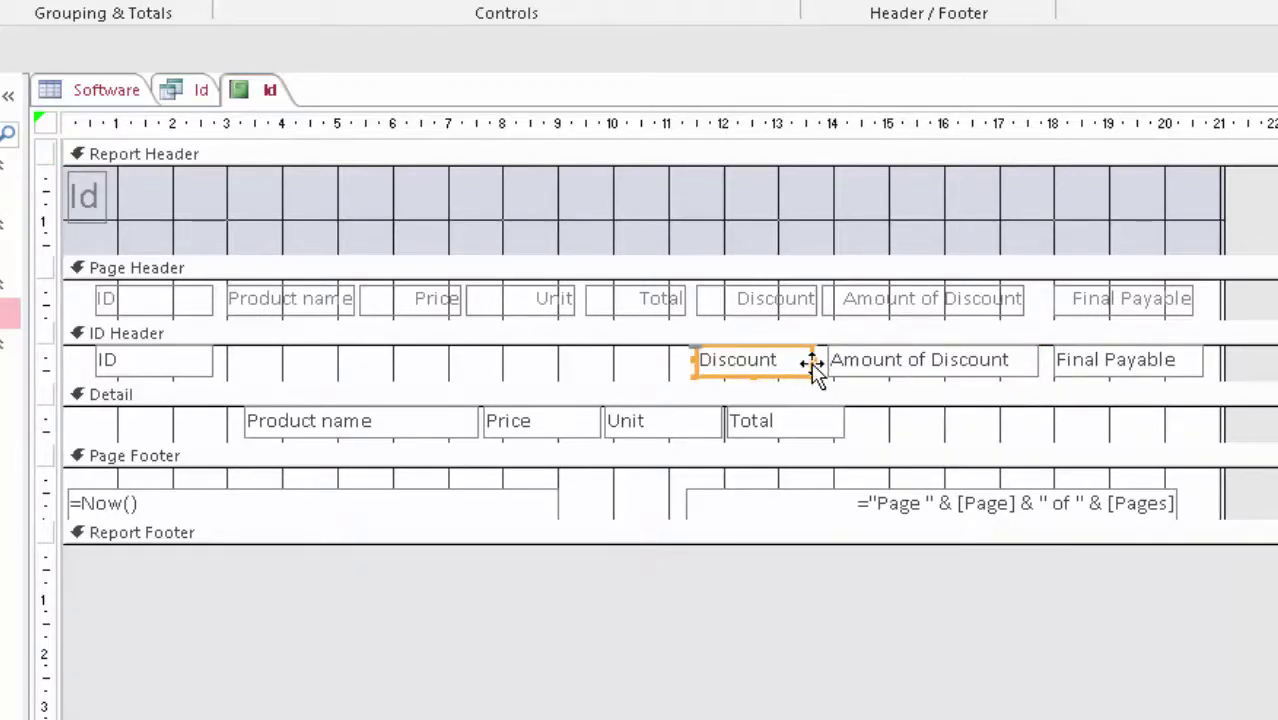
drag(769, 416, 190, 360)
click(397, 420)
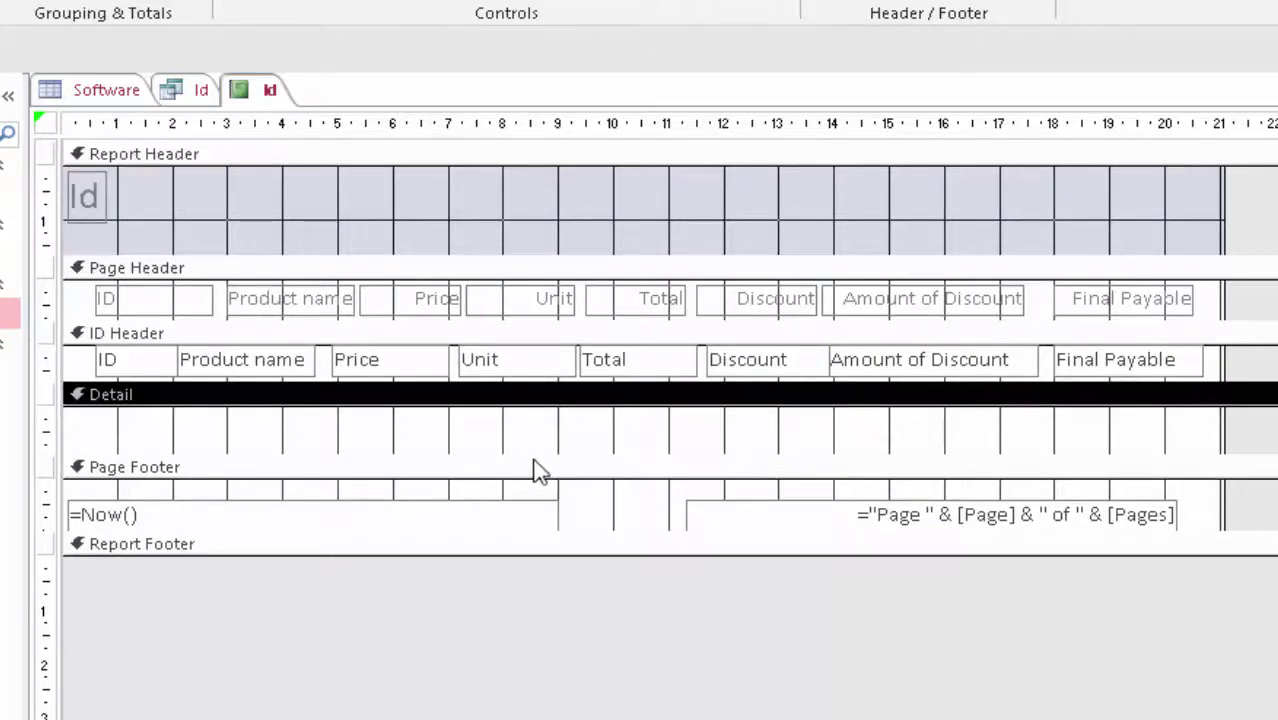
drag(531, 451, 525, 405)
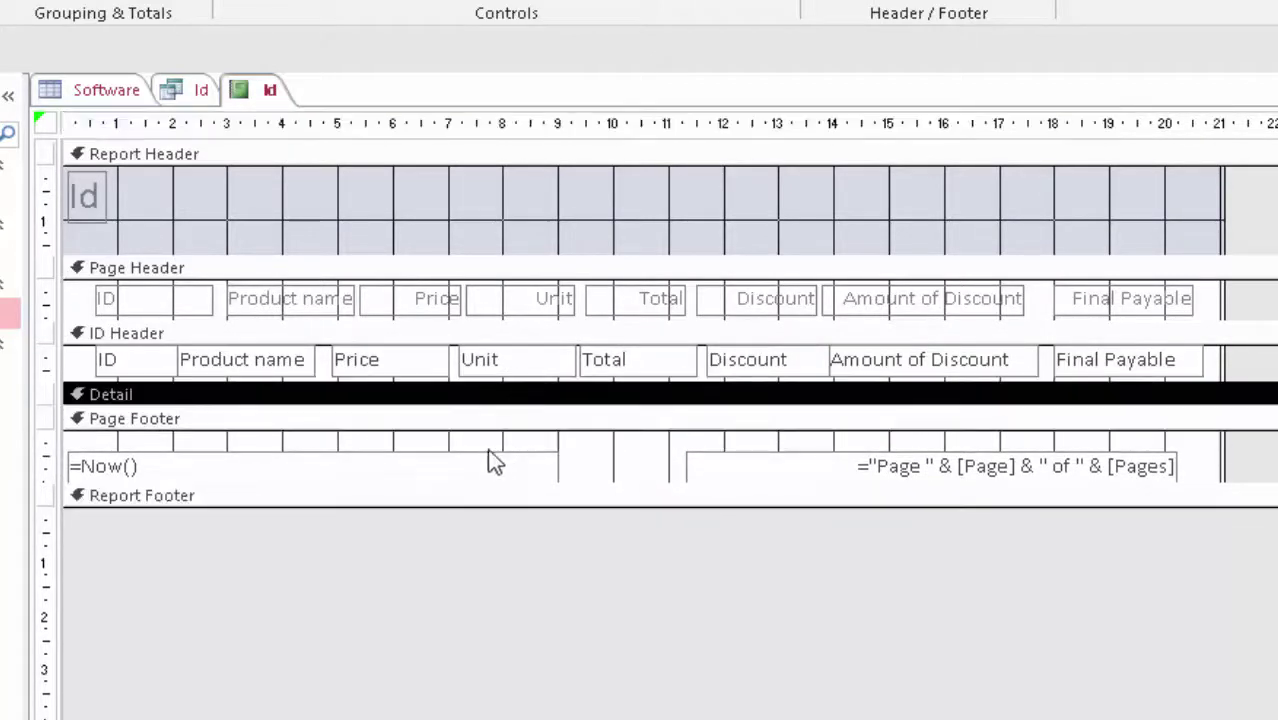
Replace the old Id title with a new title reading 'Discount on Every Product'
click(80, 222)
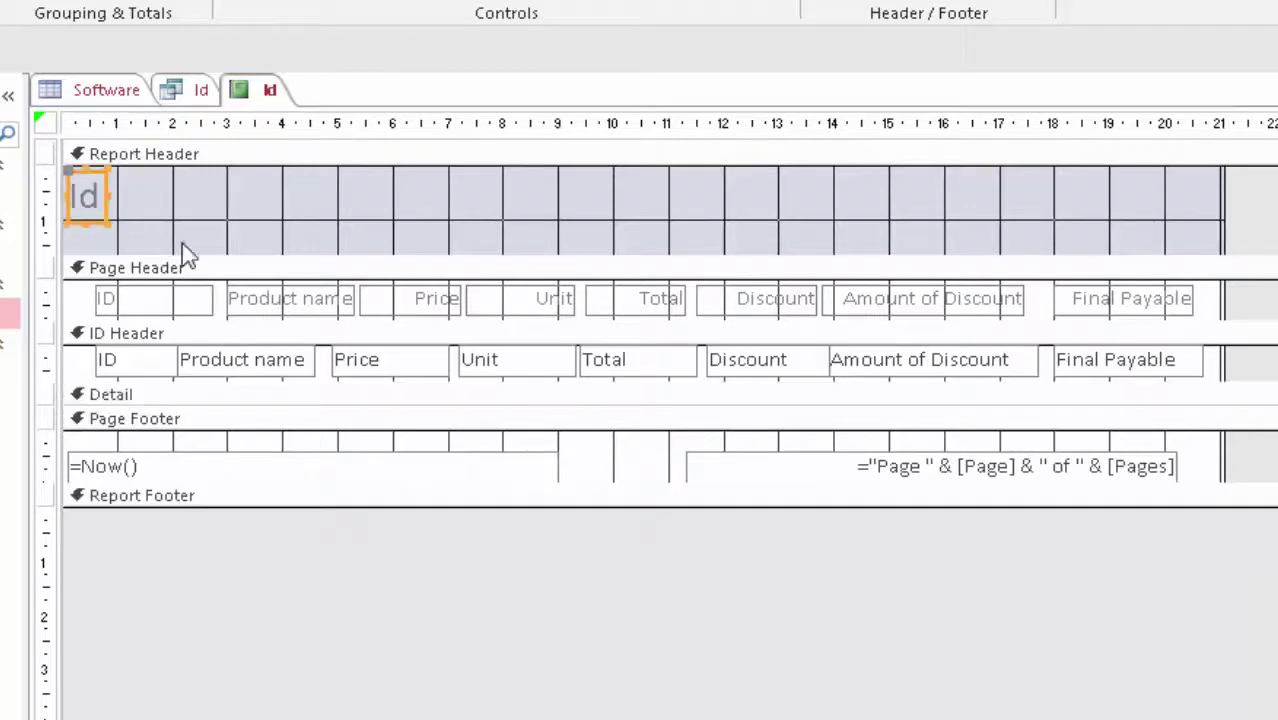
key(Delete)
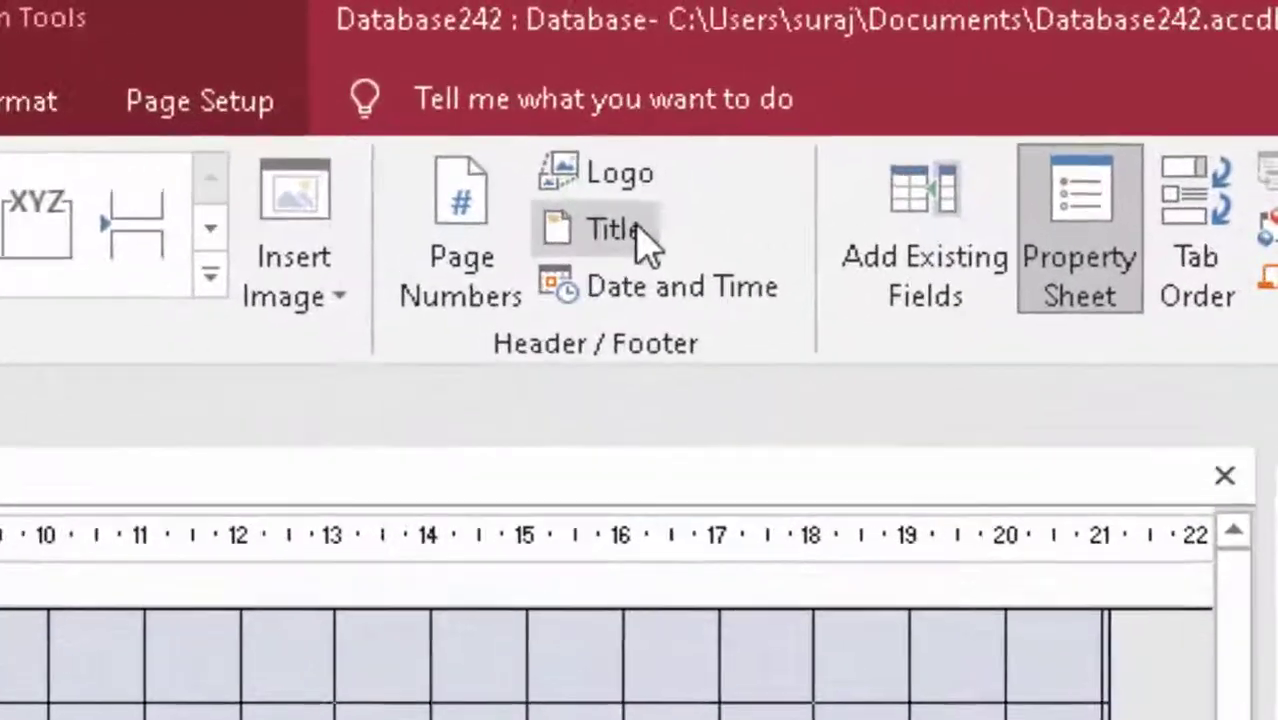
click(818, 160)
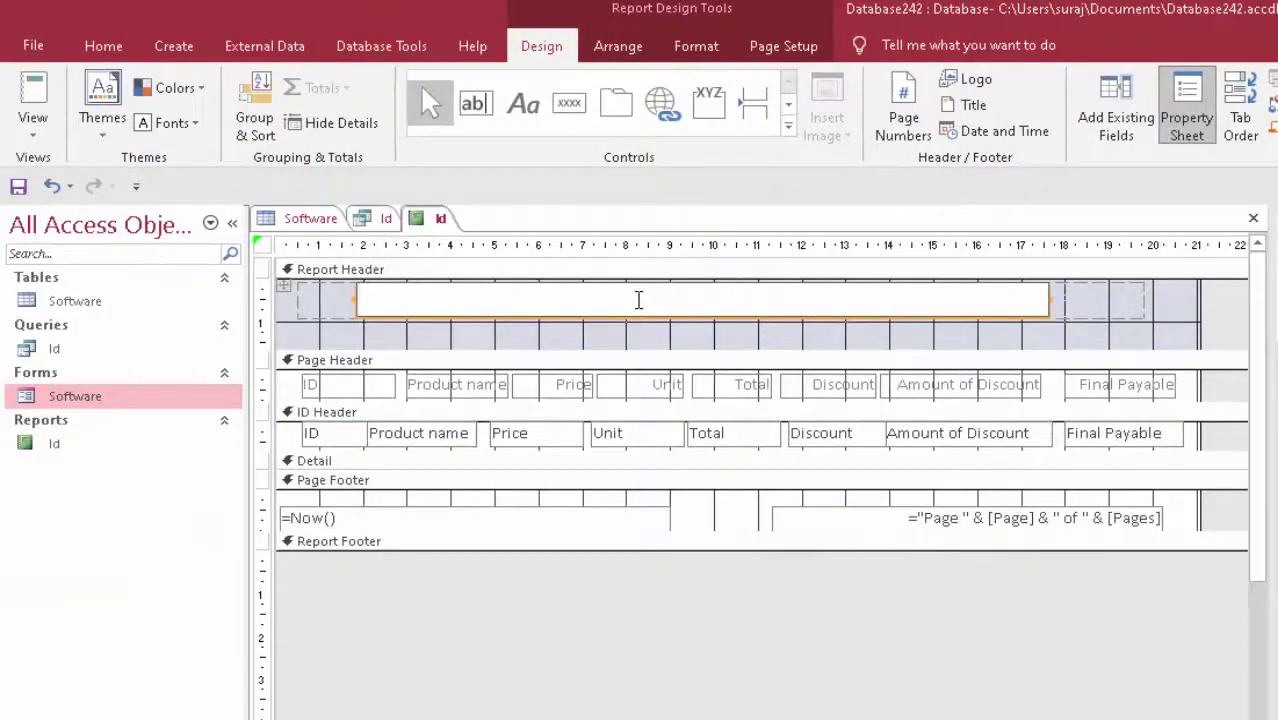
text(Discount o)
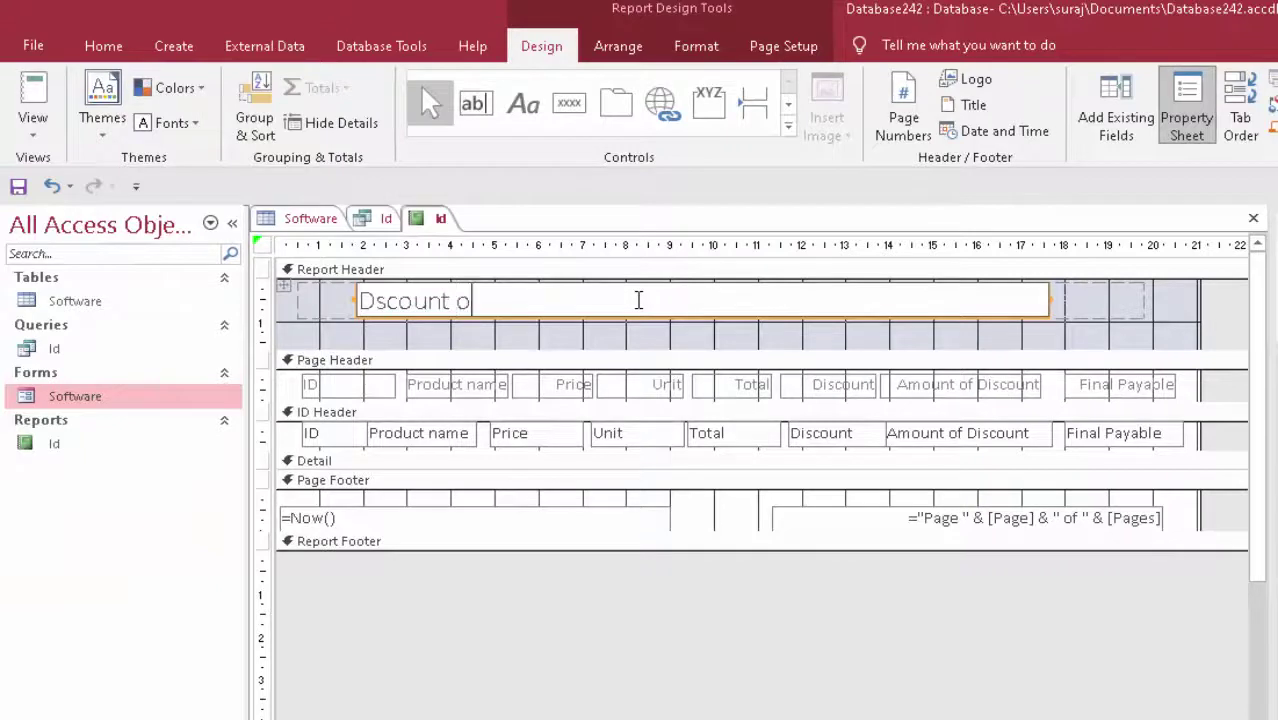
text(n Every Pro)
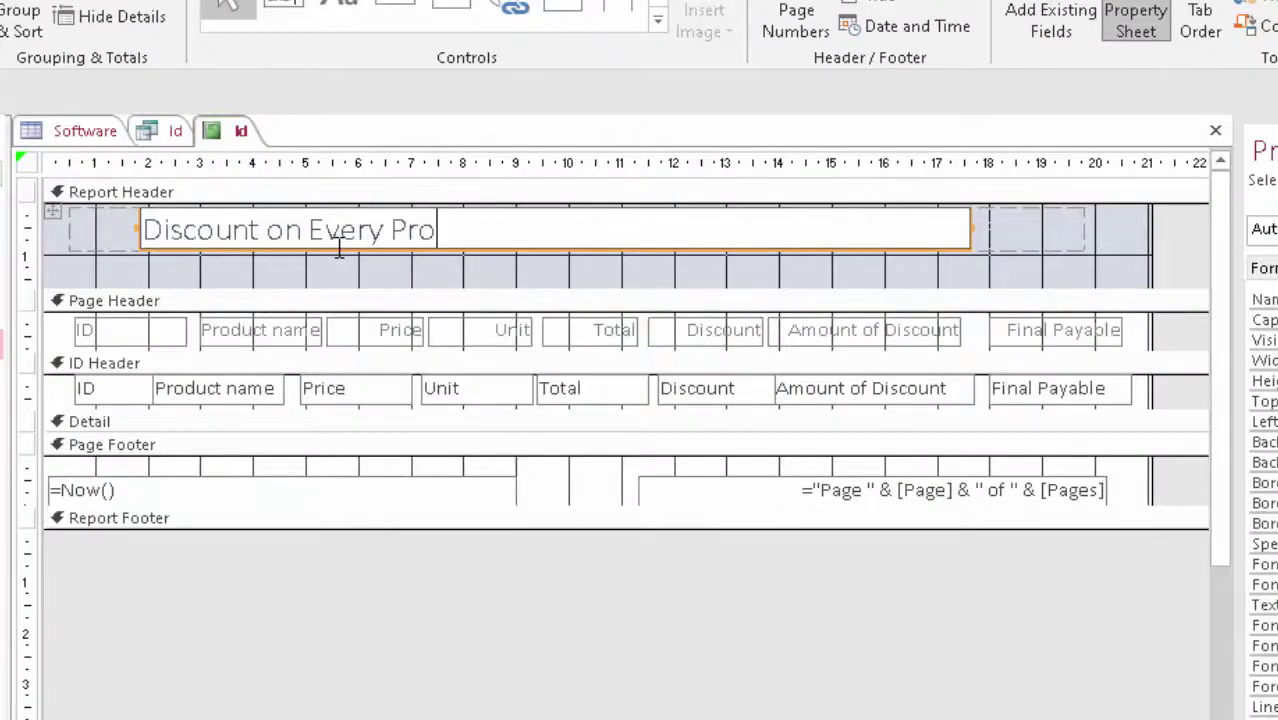
text(duct)
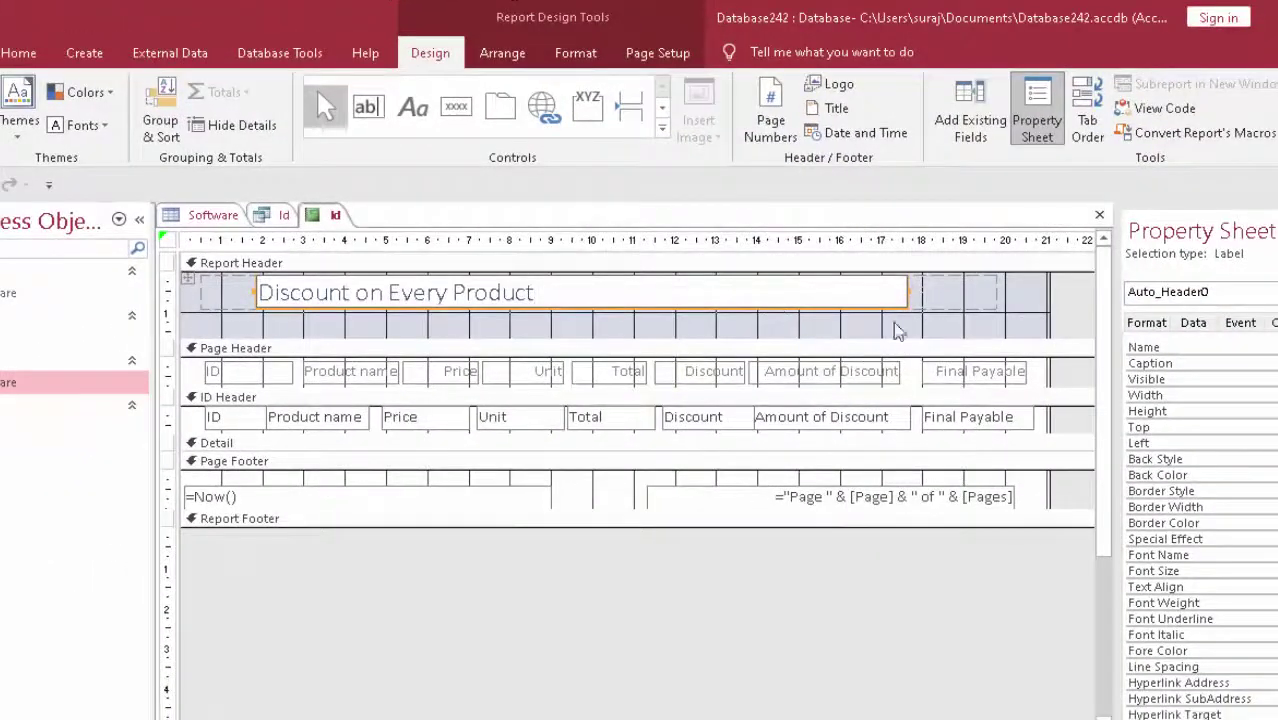
Delete the empty layout cell to the left of the report title
click(900, 332)
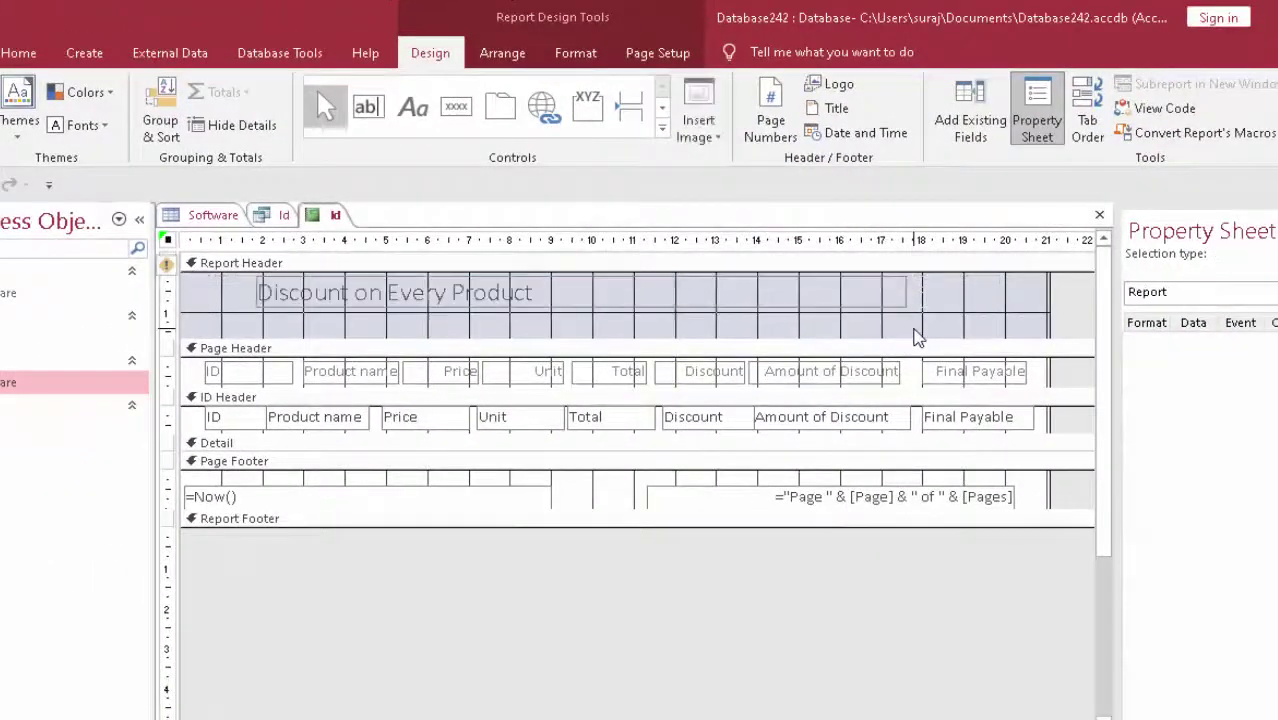
click(227, 305)
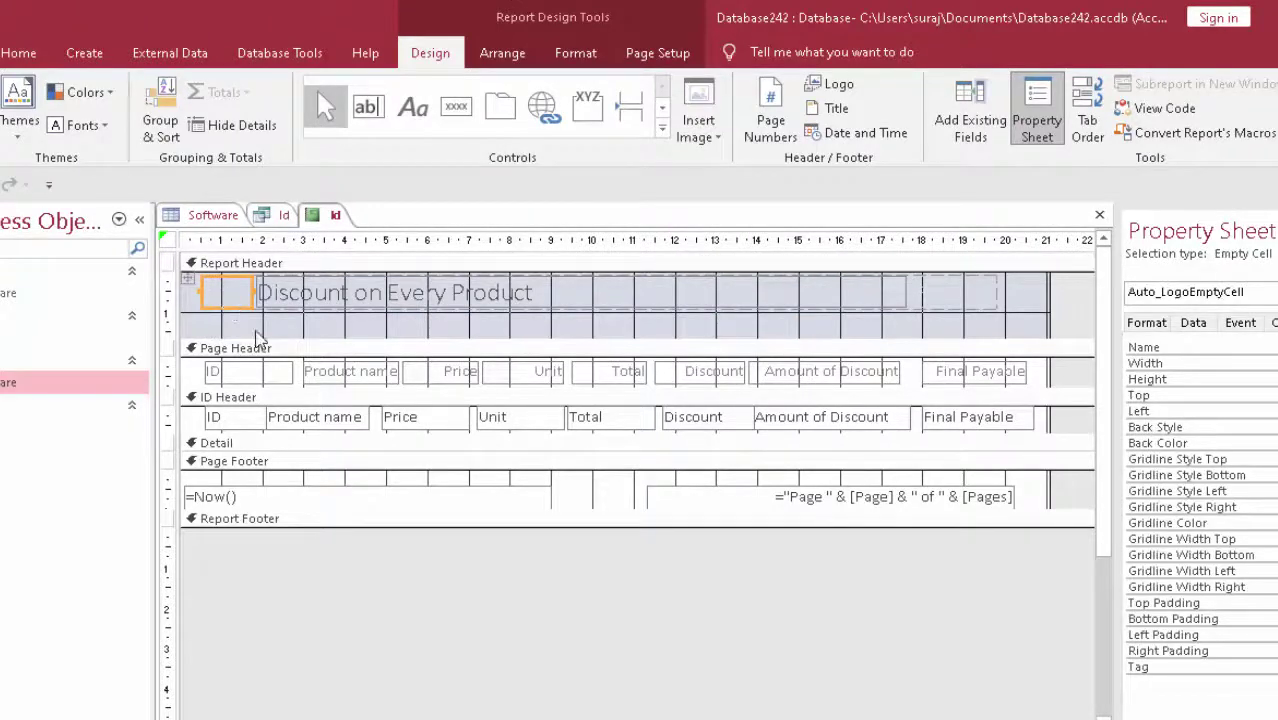
key(Delete)
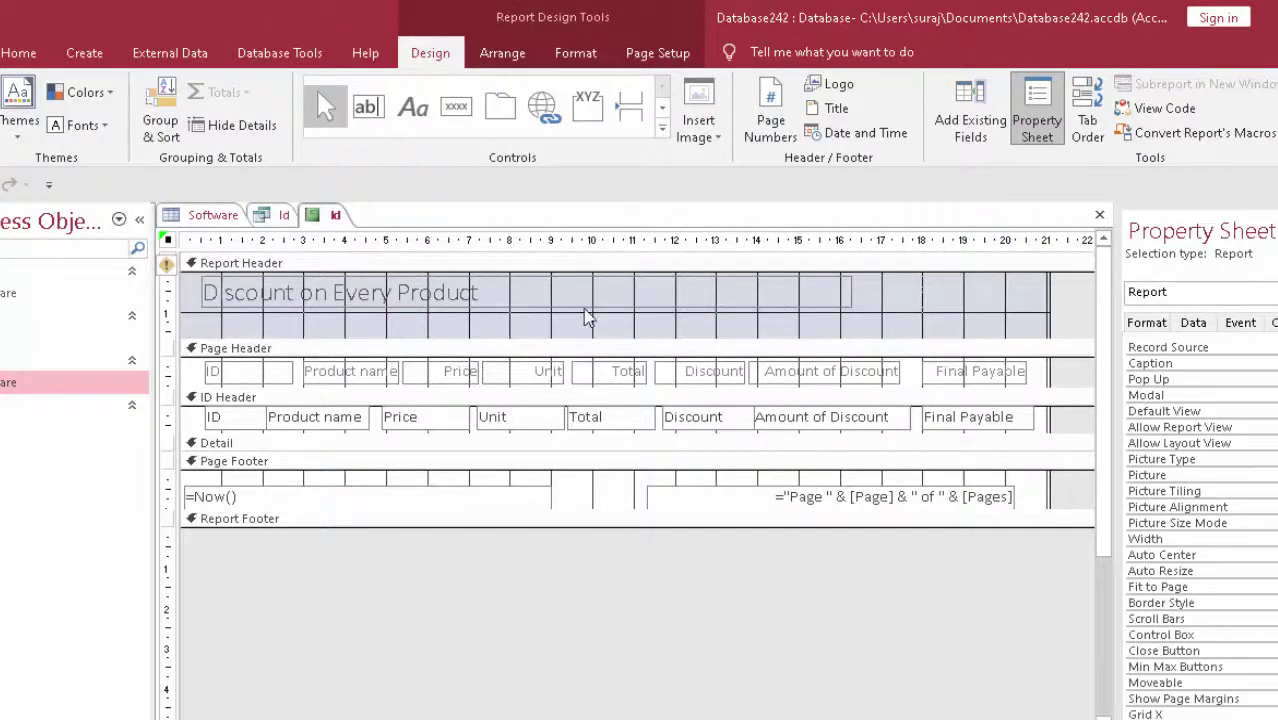
Set the 'Discount on Every Product' title text in Albertus Medium
click(588, 312)
click(211, 293)
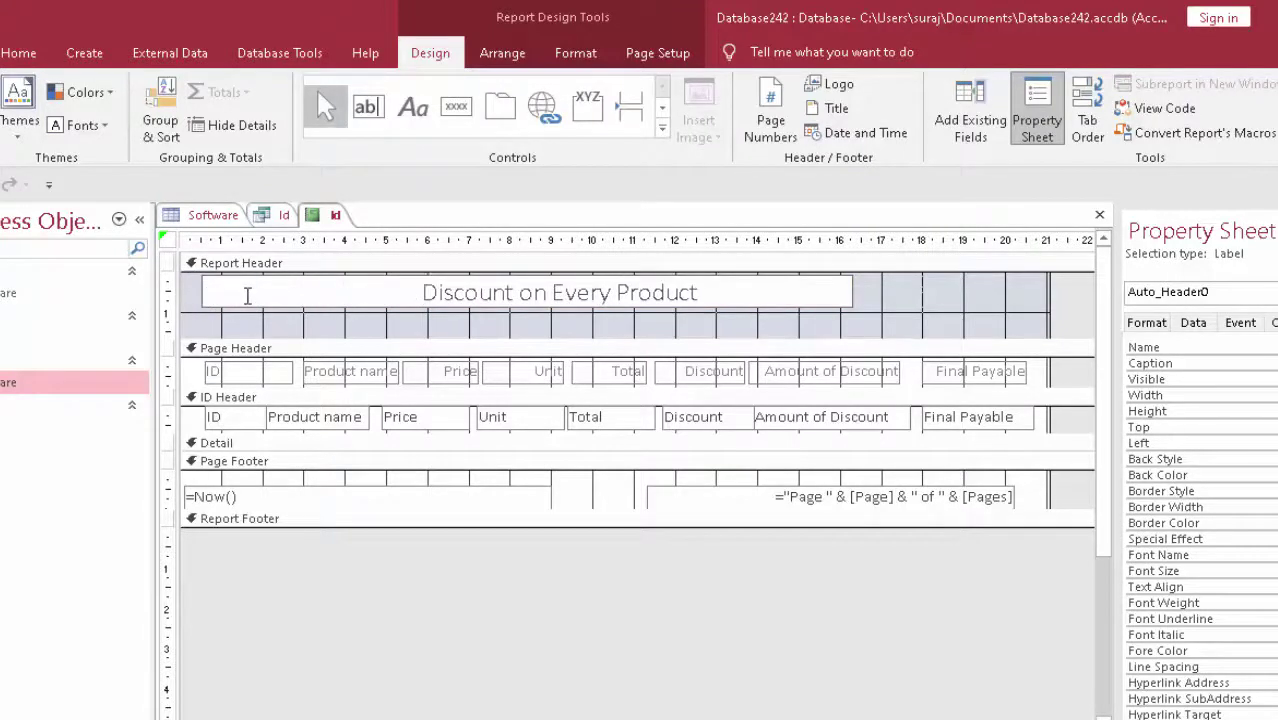
click(664, 334)
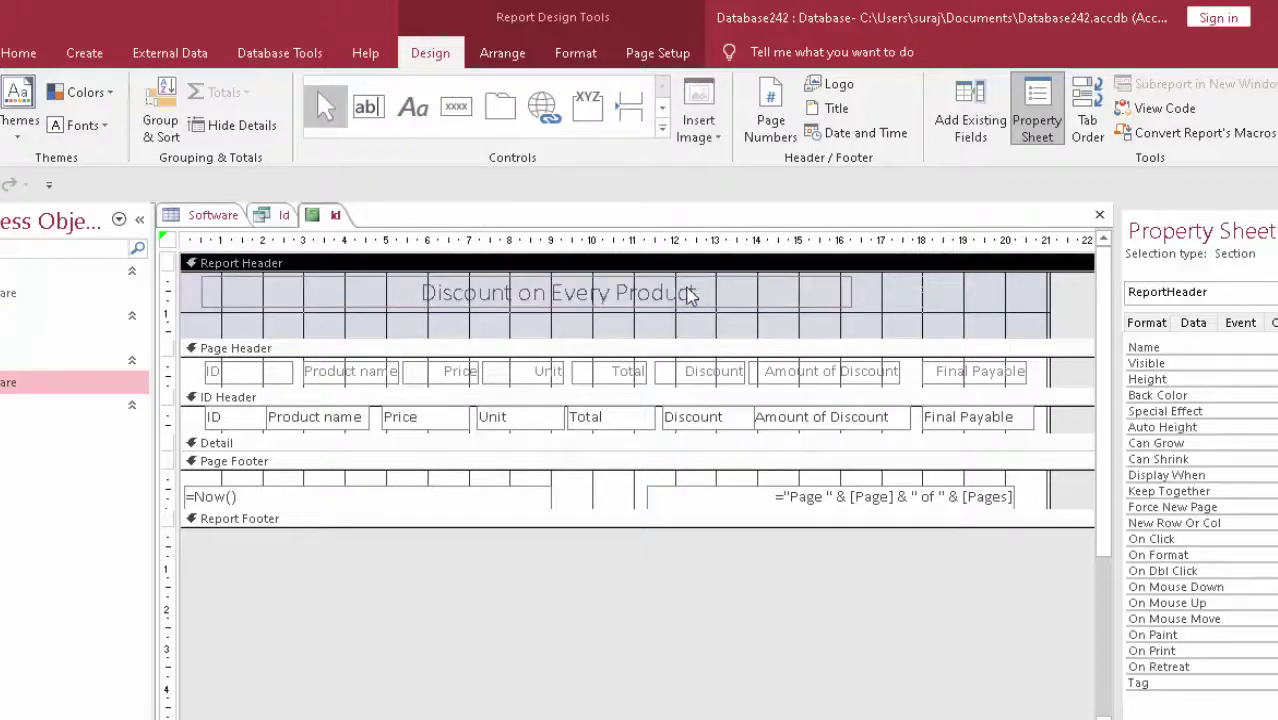
click(703, 292)
click(703, 292)
drag(703, 292, 357, 294)
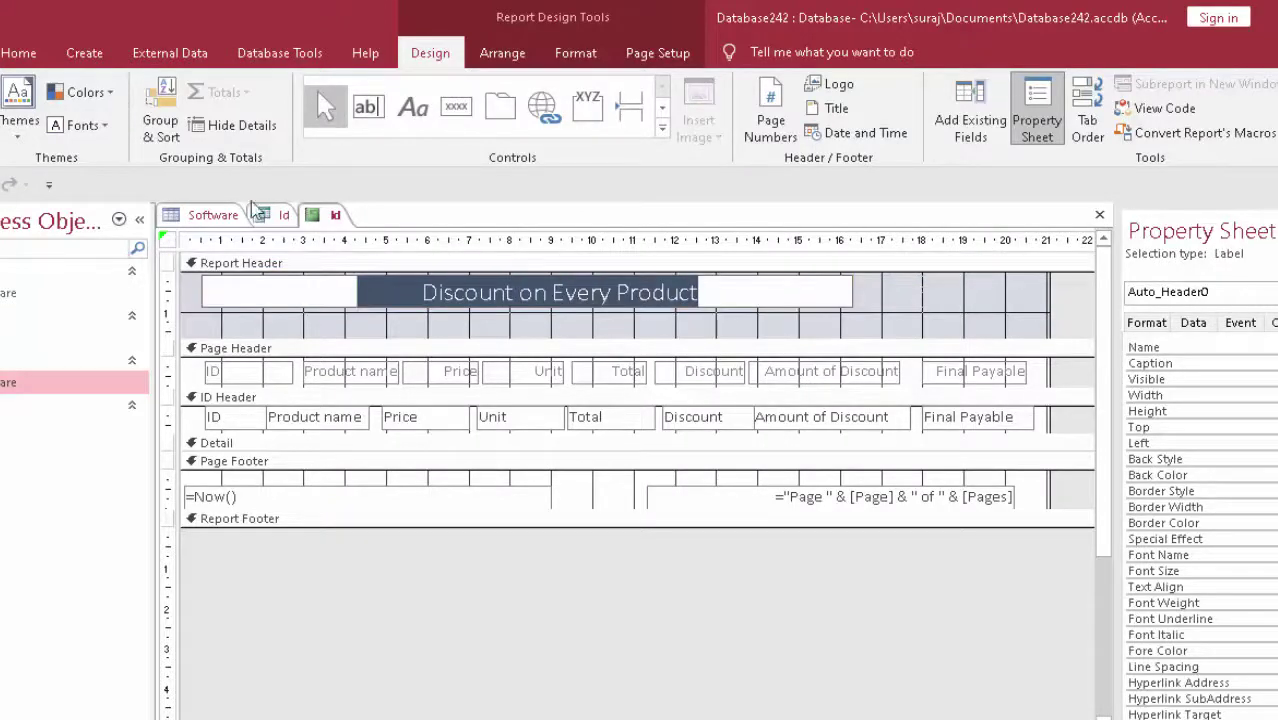
click(30, 55)
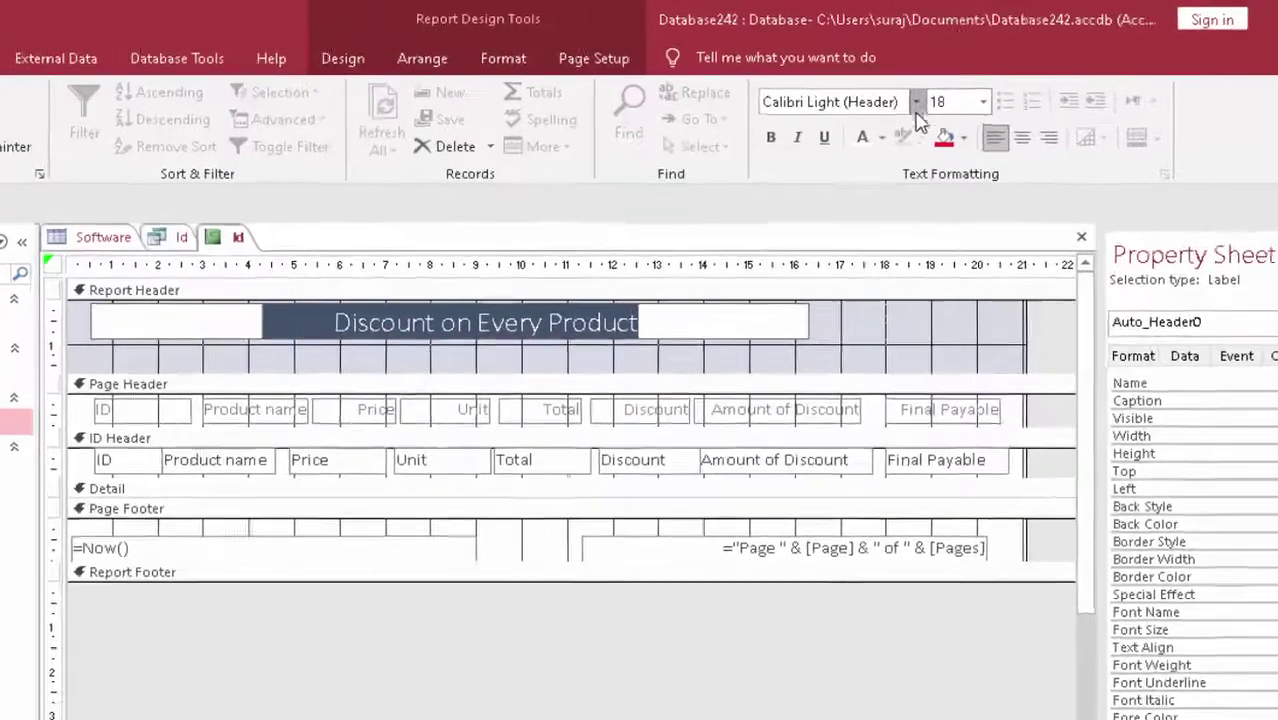
click(950, 92)
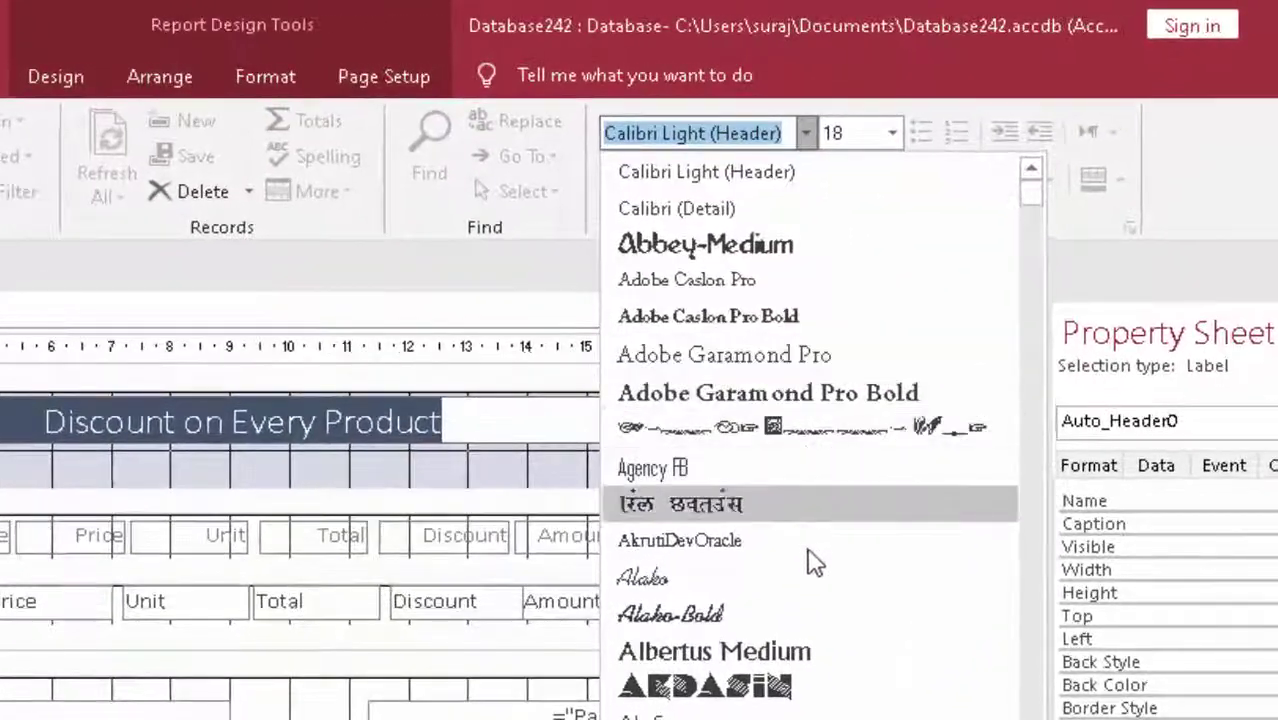
click(788, 655)
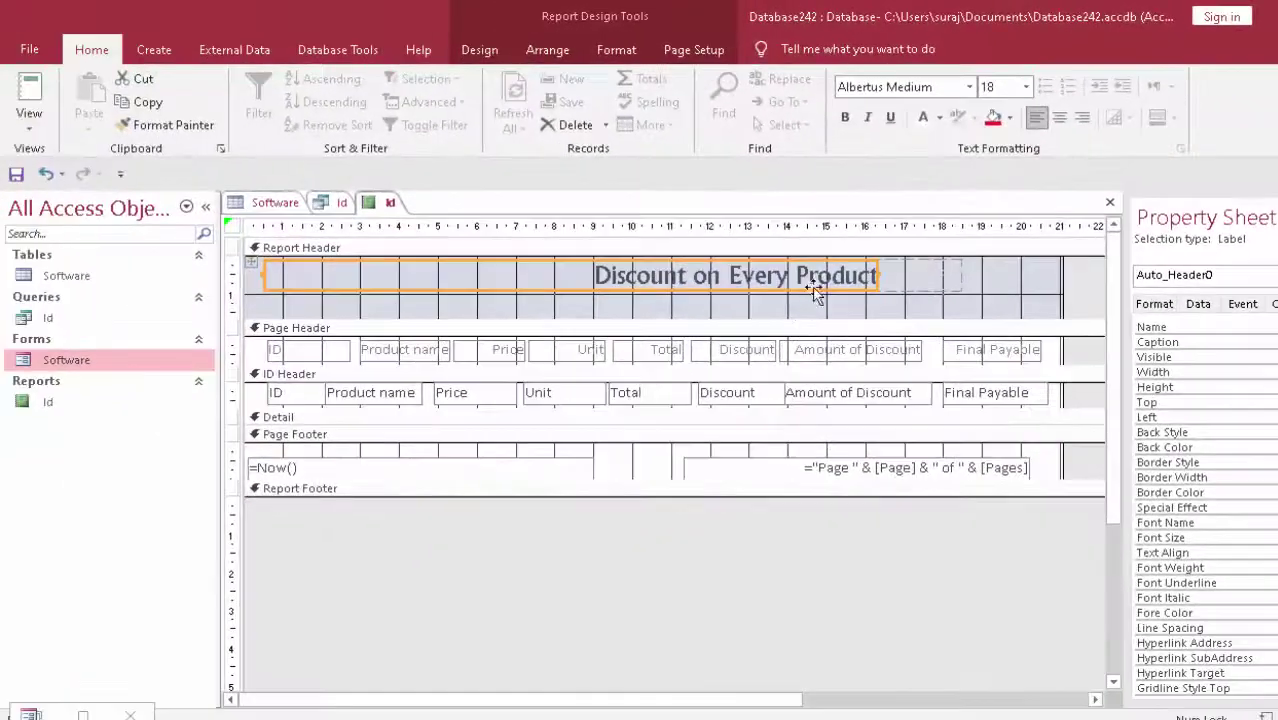
Remove the leading spaces so the title reads 'Discount on Every Product'
click(917, 285)
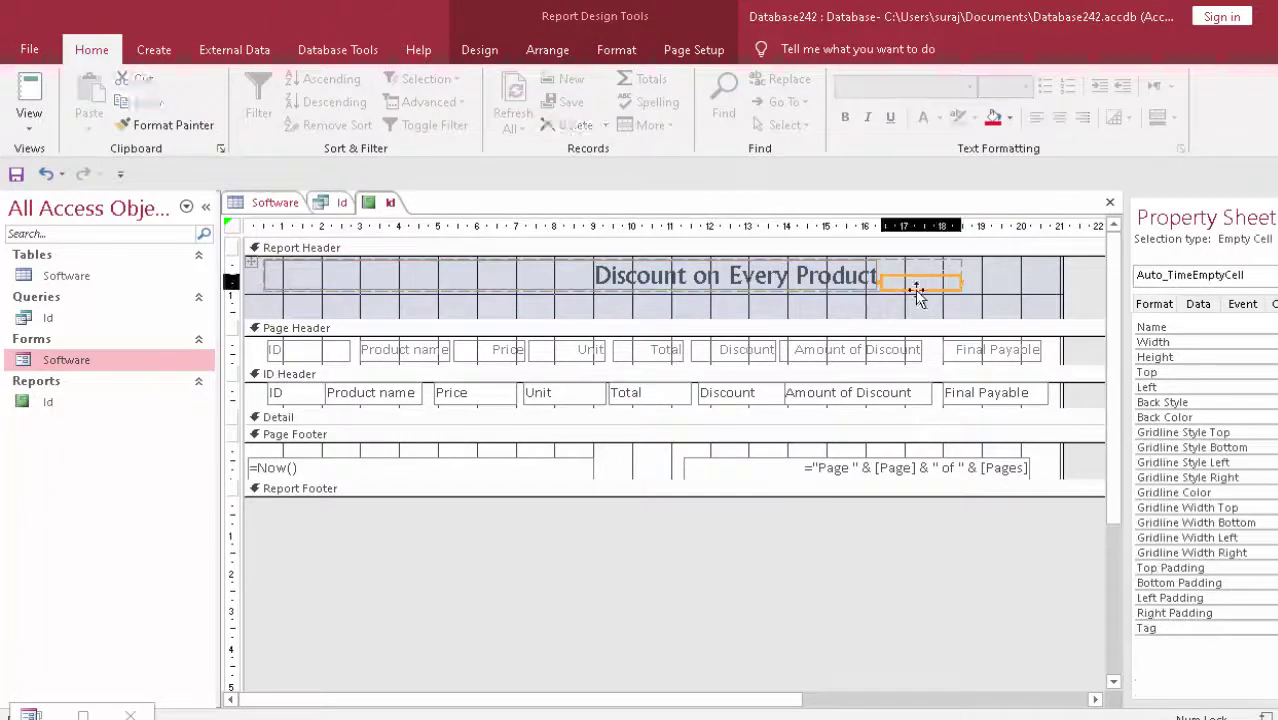
key(ctrl+r)
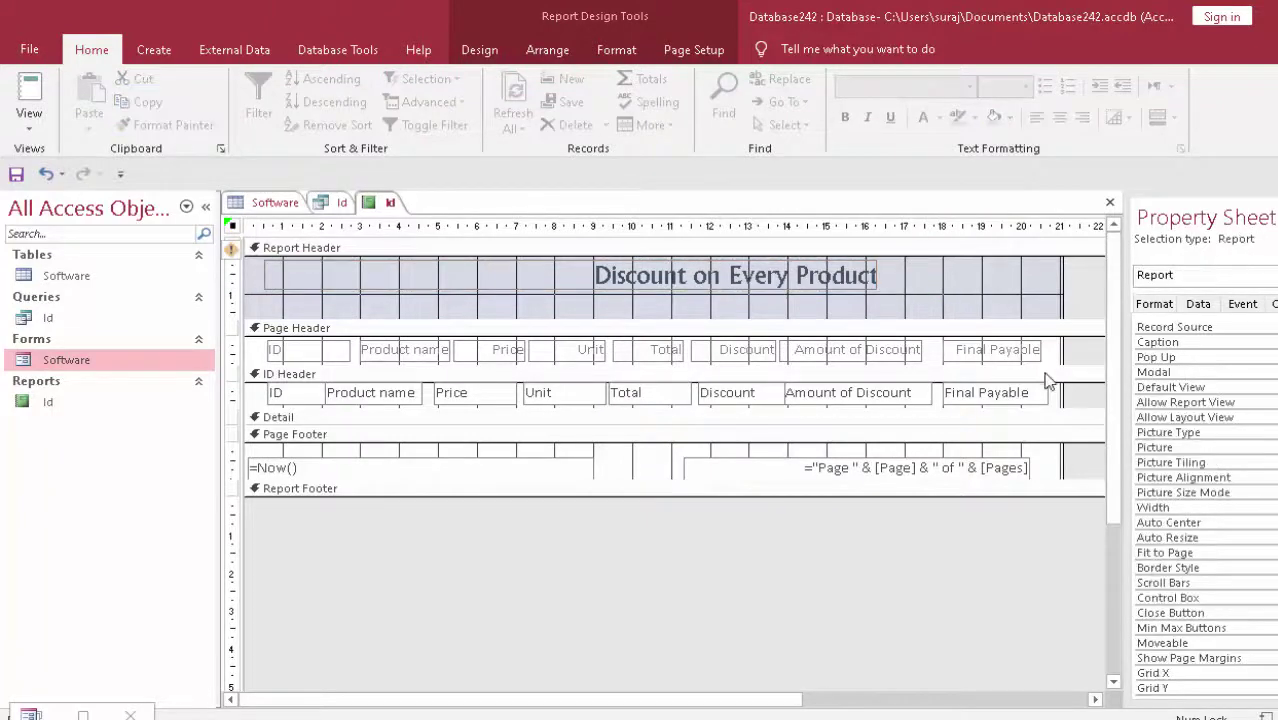
click(597, 284)
drag(597, 284, 818, 292)
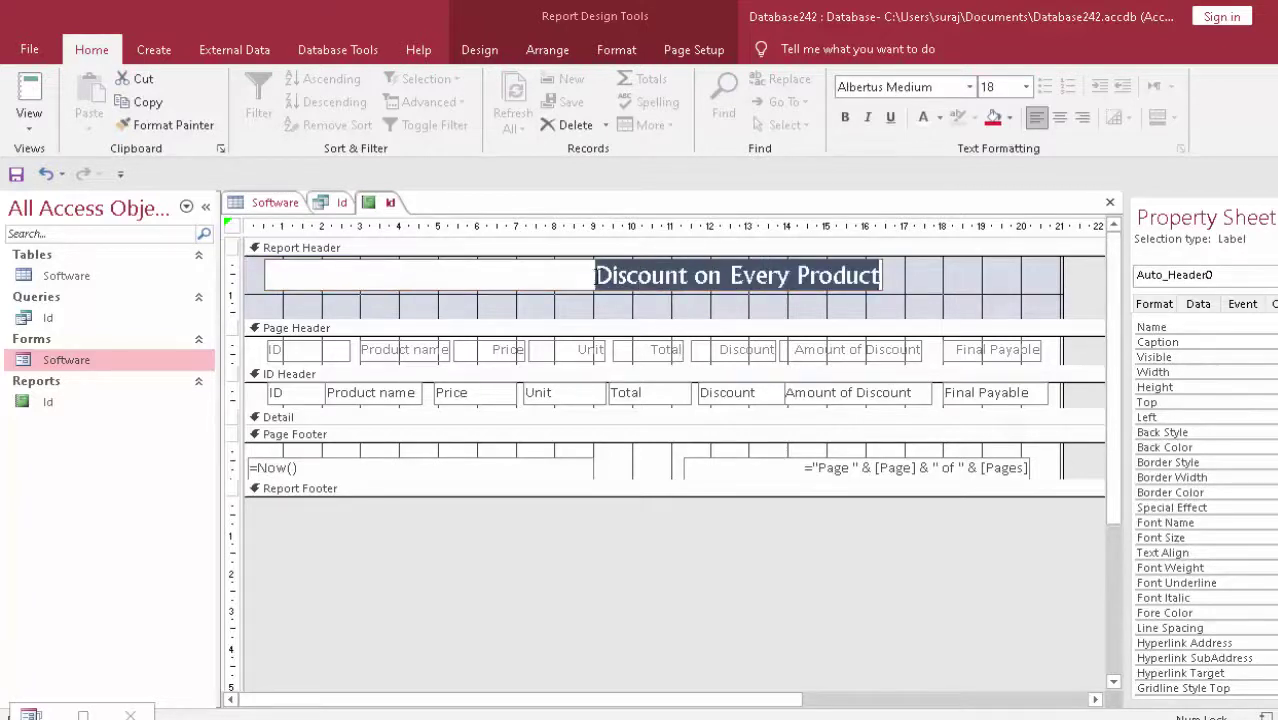
click(623, 285)
key(BackSpace)
key(BackSpace)
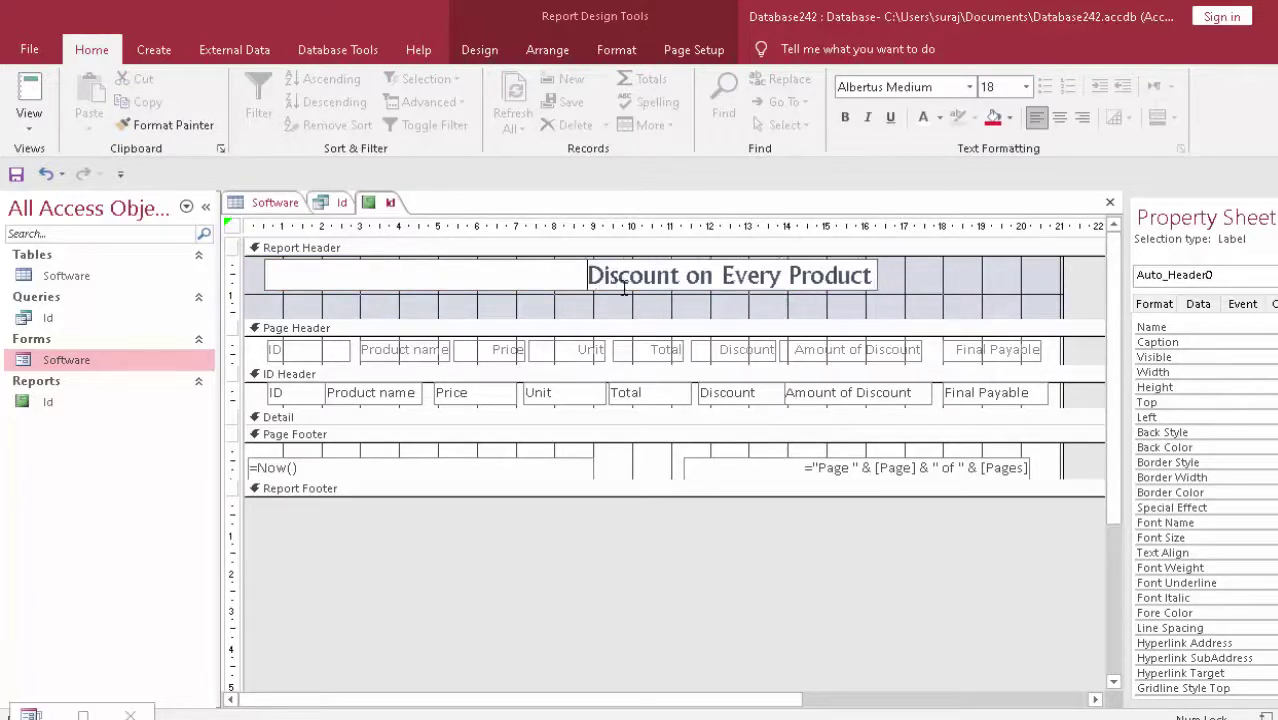
key(BackSpace)
key(BackSpace)
key(BackSpace)
key(BackSpace)
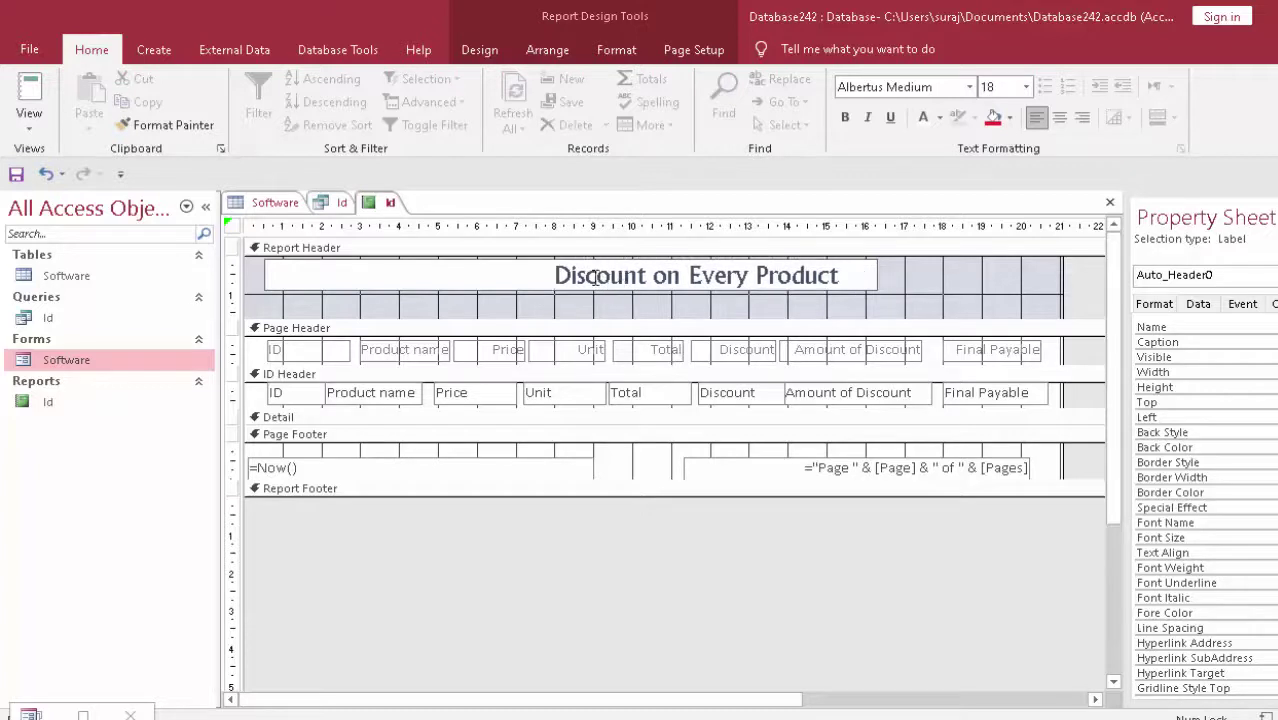
Give the title a red background and white lettering, stretched across the full header width
drag(798, 283, 550, 281)
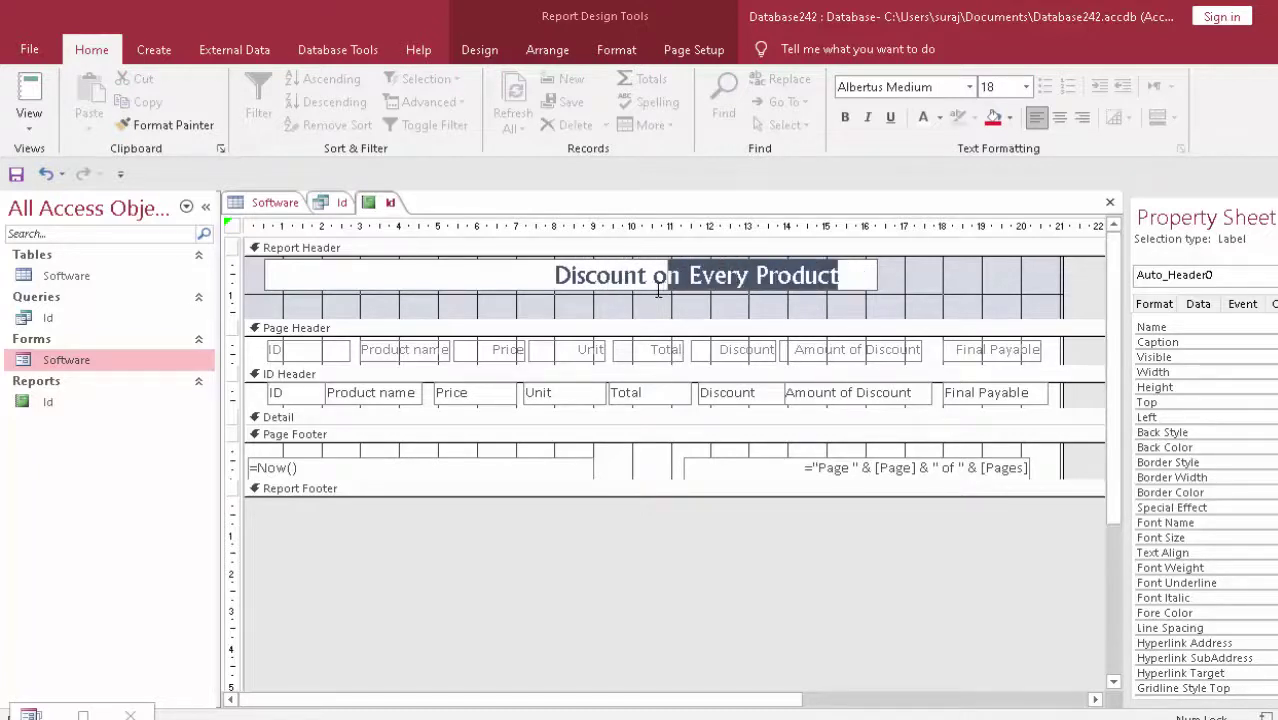
click(992, 119)
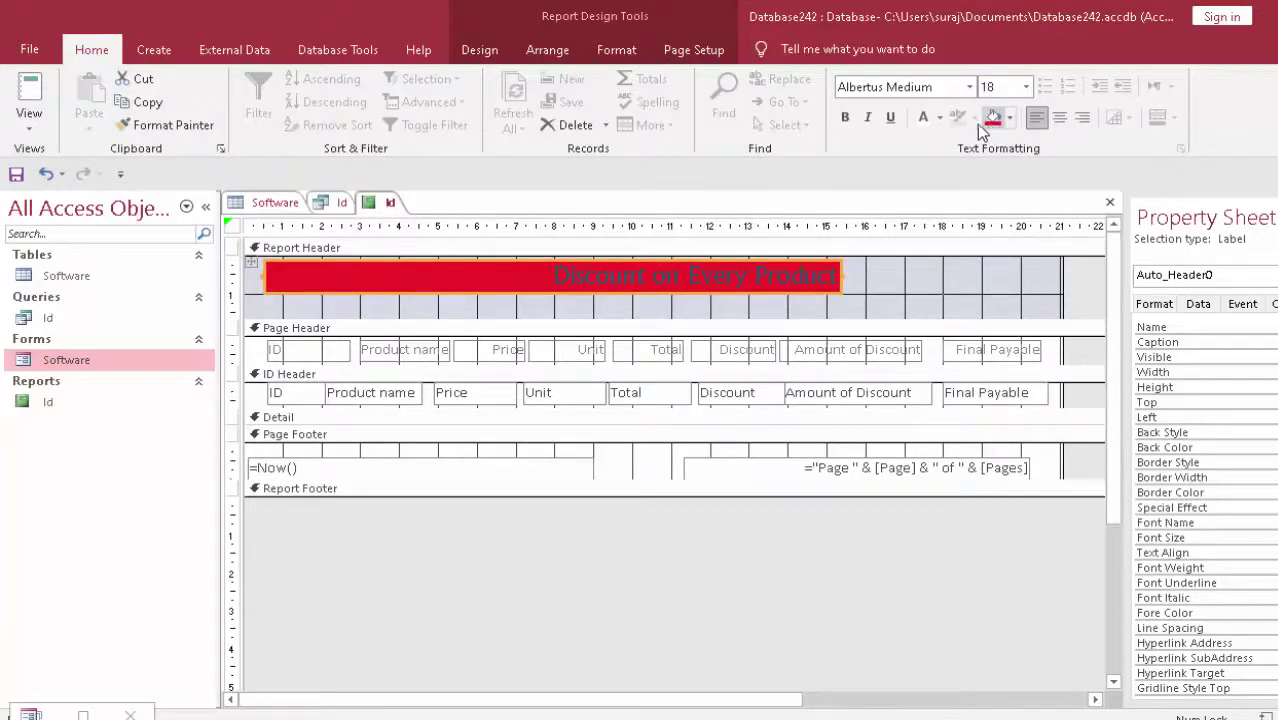
click(940, 118)
click(926, 197)
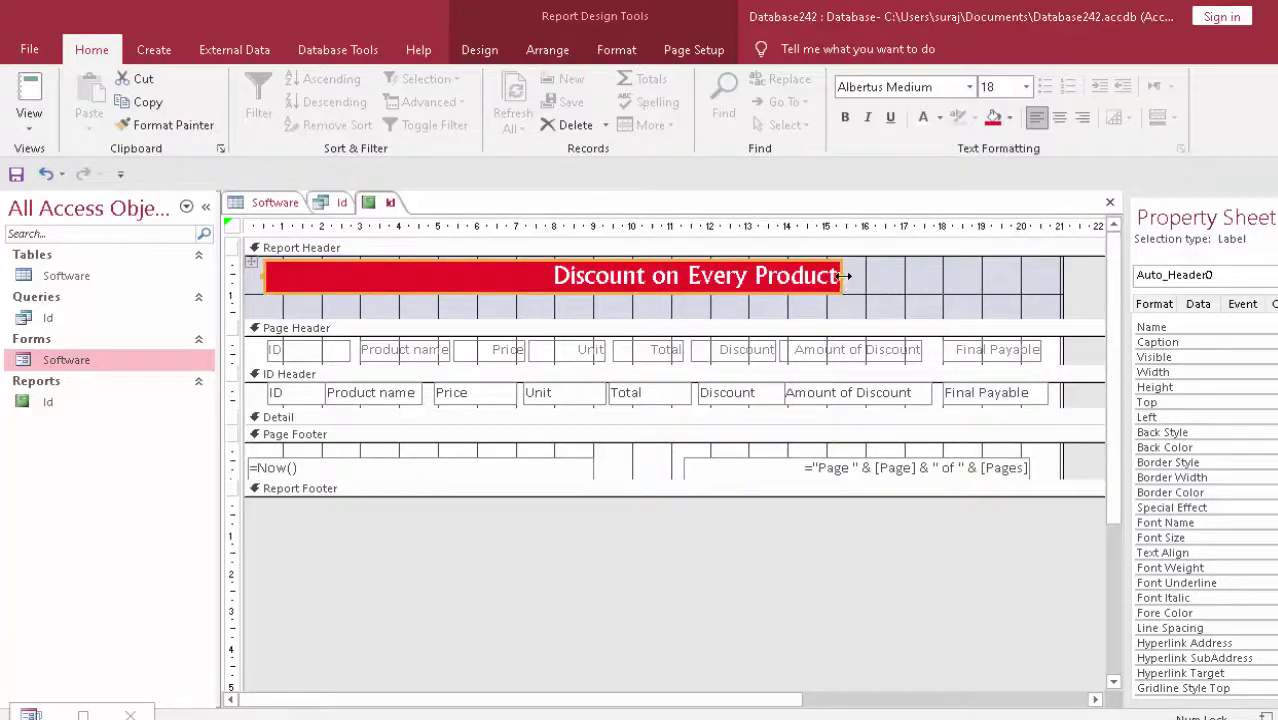
drag(843, 276, 1056, 294)
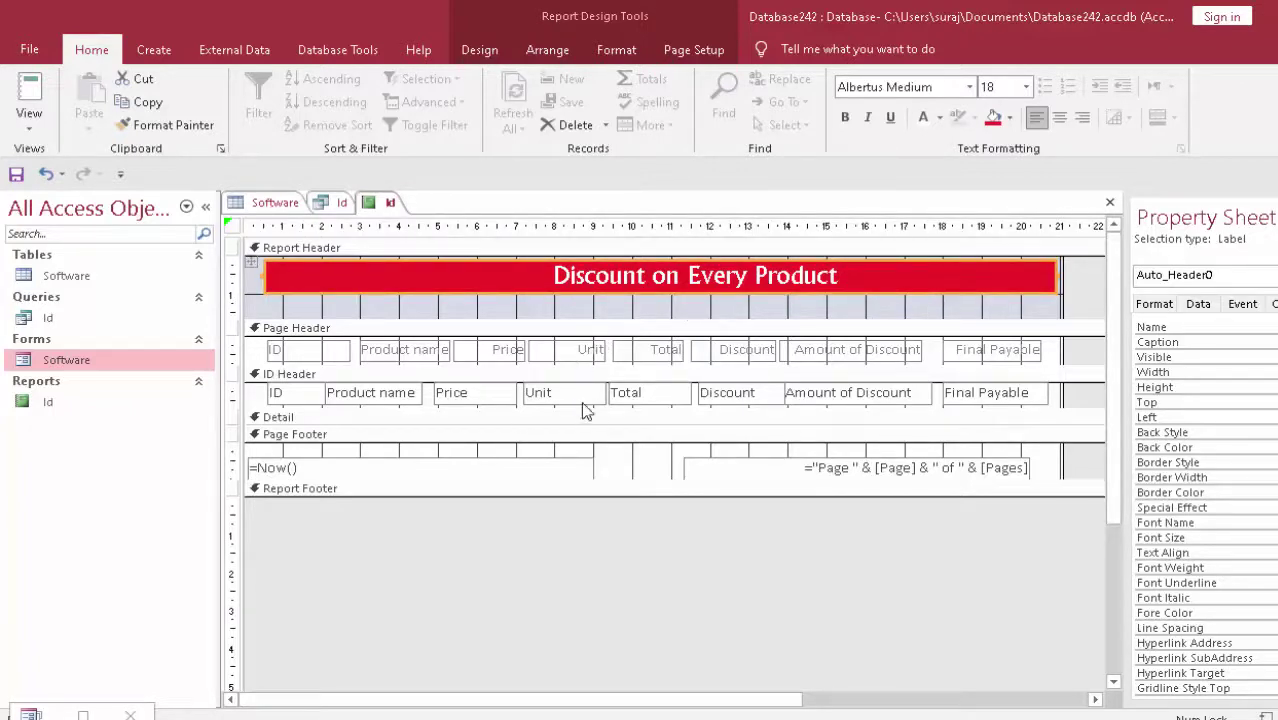
key(ctrl+a)
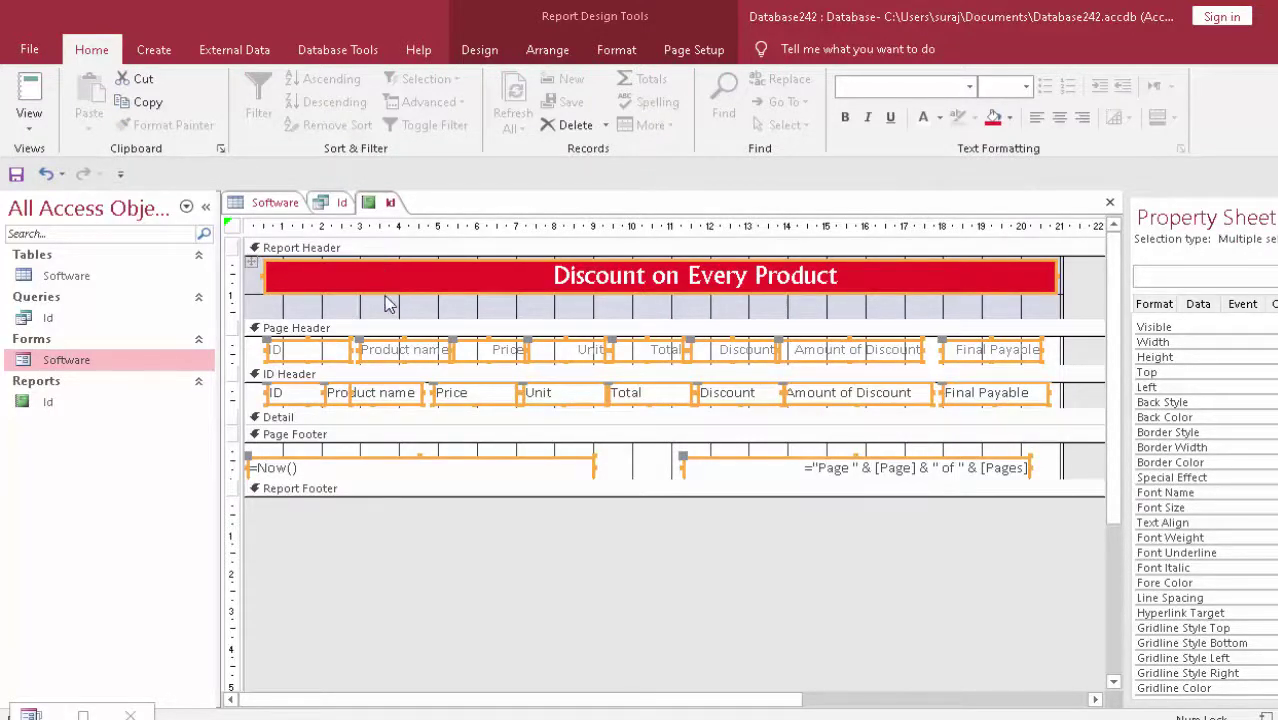
Bold all labels, fields and footer items except the title, then preview the report's LCD row
shift+click(397, 295)
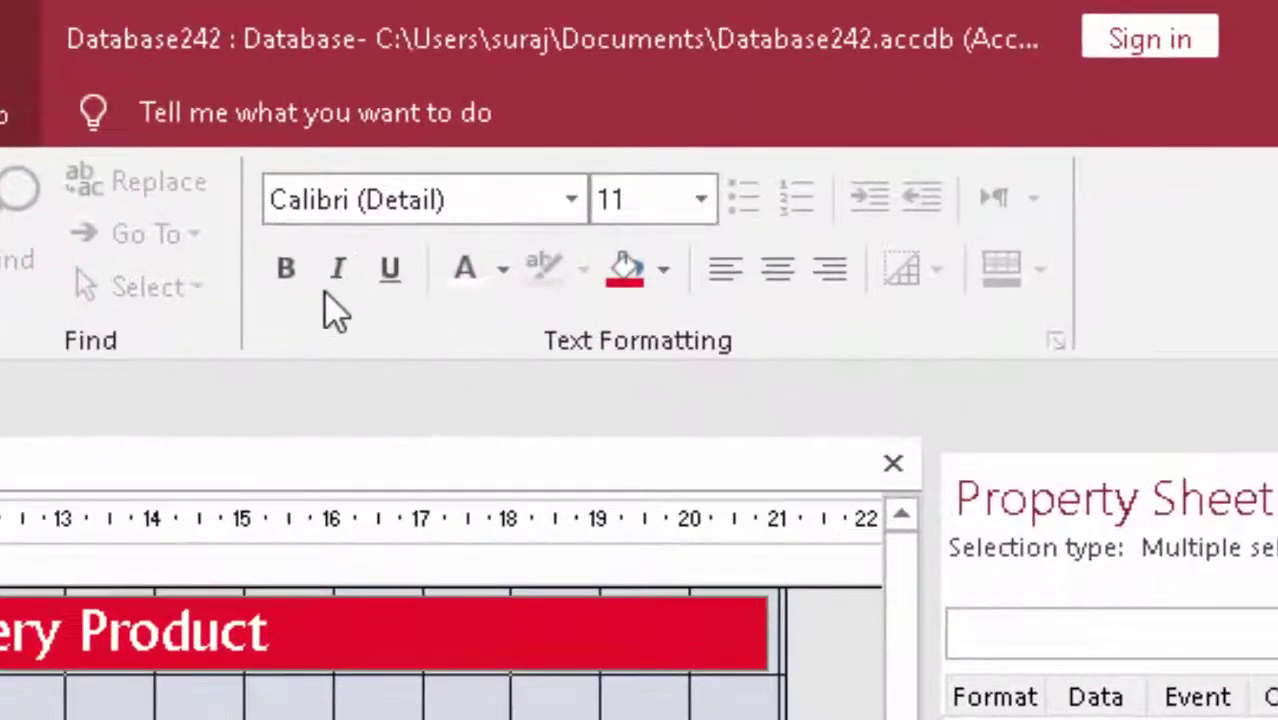
click(503, 275)
click(503, 428)
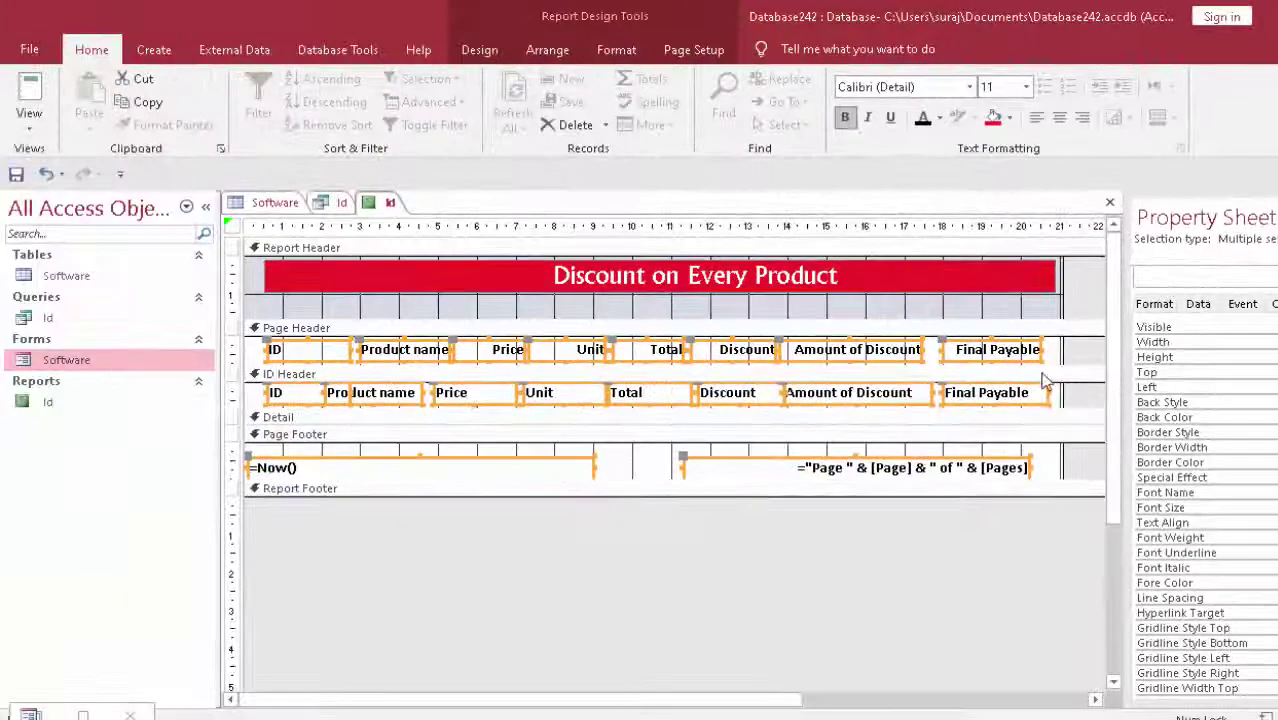
click(22, 100)
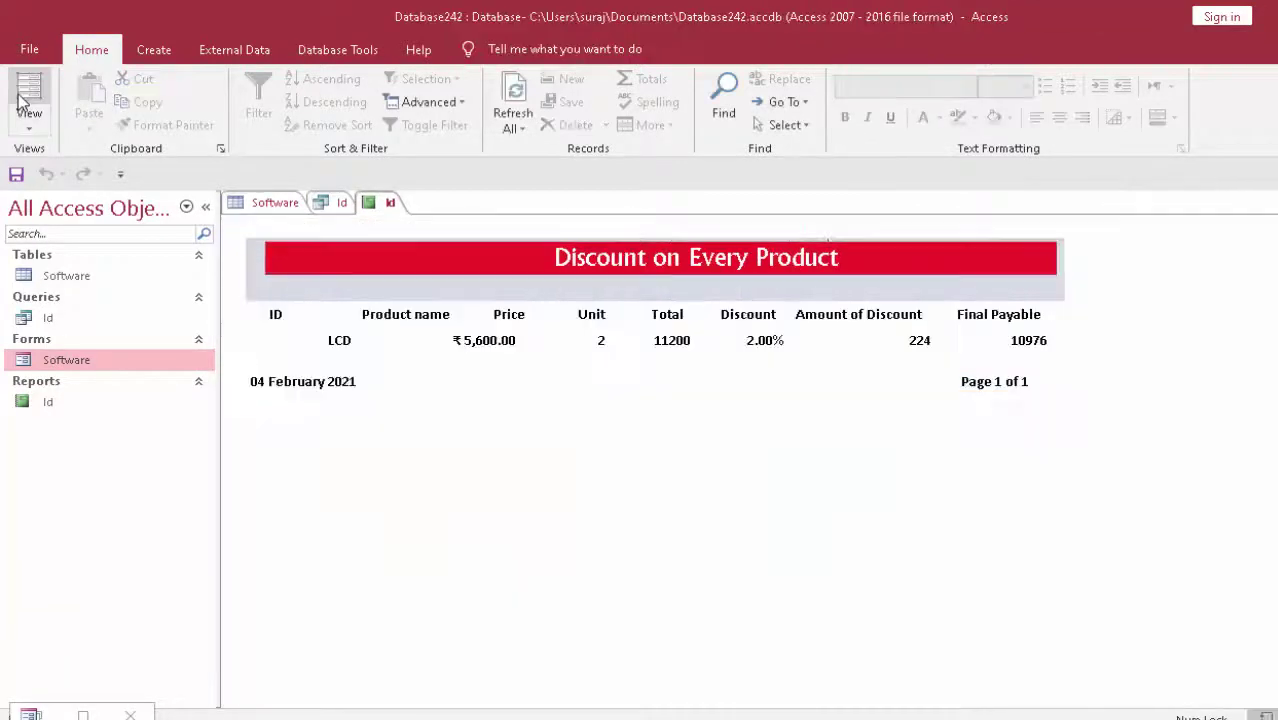
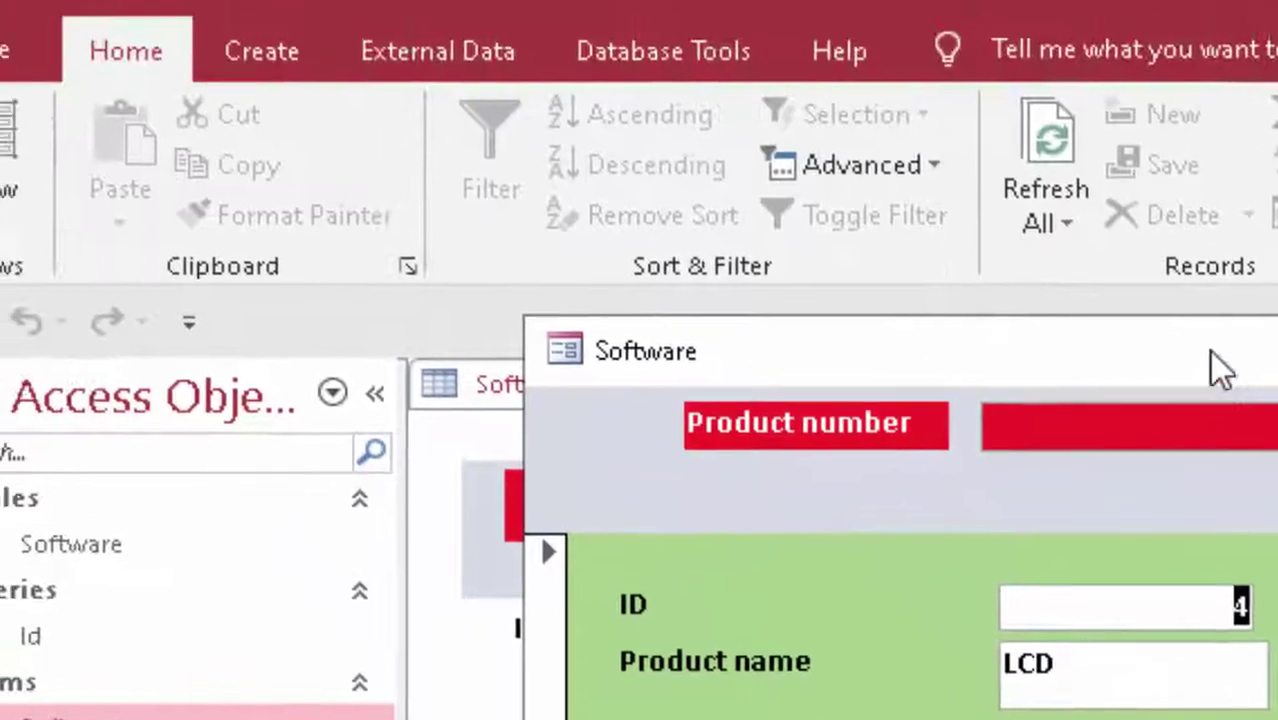
Move the Software form lower beneath the report and pick product number 2
drag(1210, 351, 1277, 719)
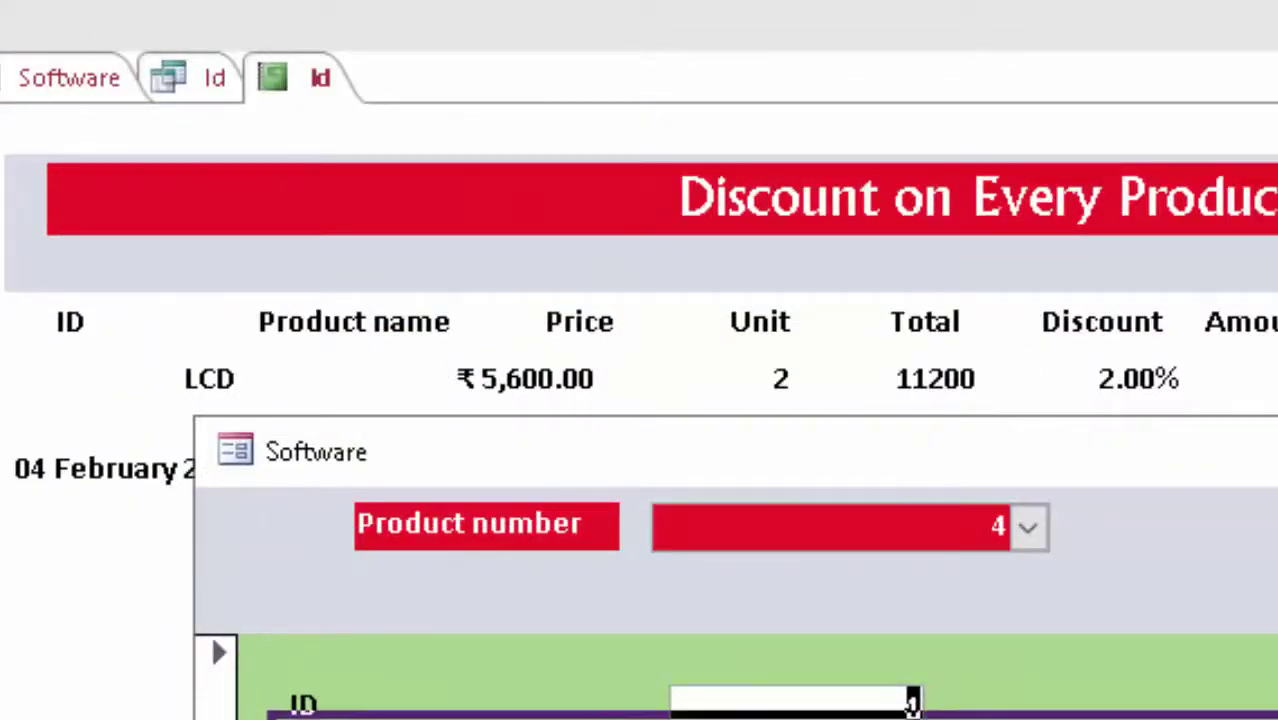
drag(997, 446, 1073, 719)
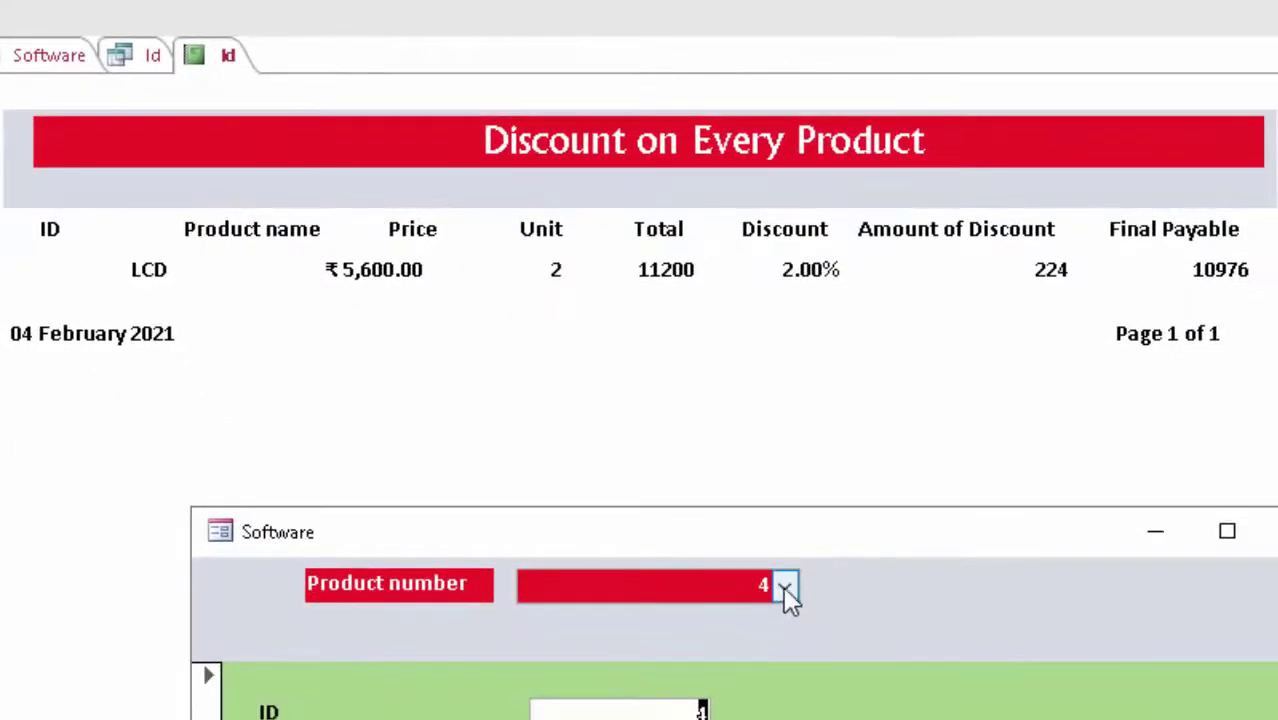
click(785, 586)
click(682, 649)
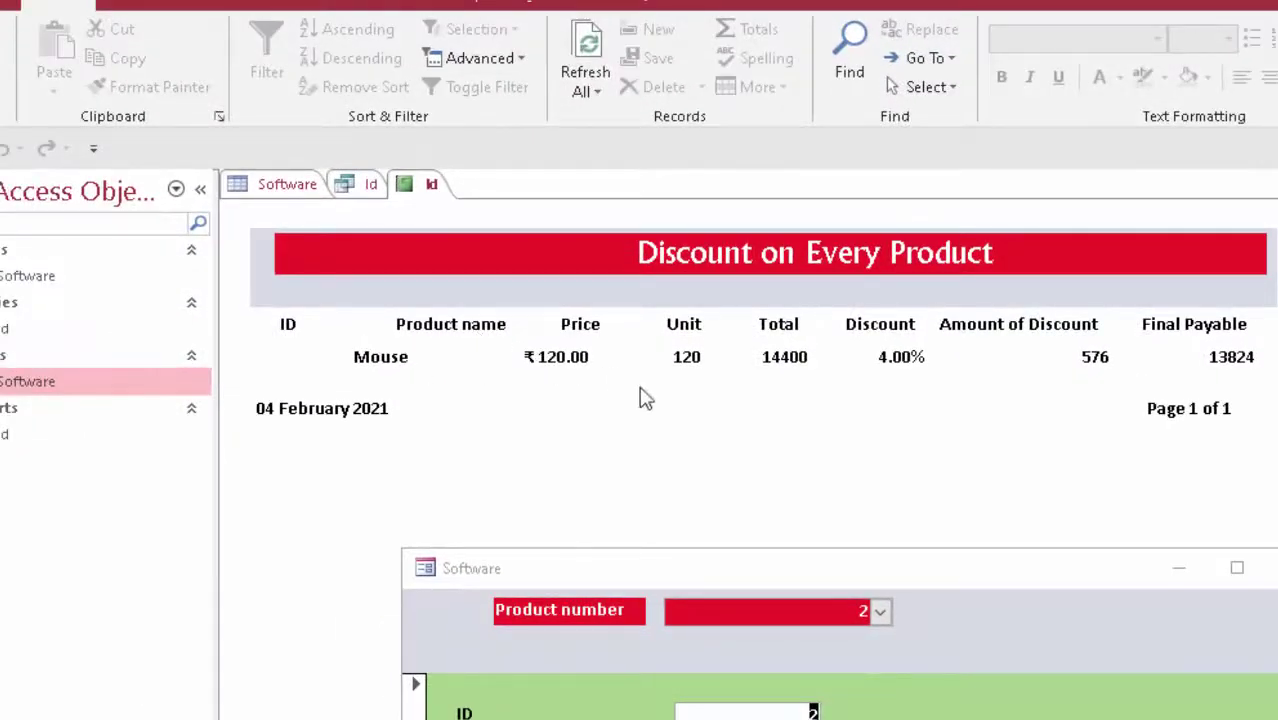
Switch the product number to 4 (LCD), refresh all, and view the Software table
click(880, 612)
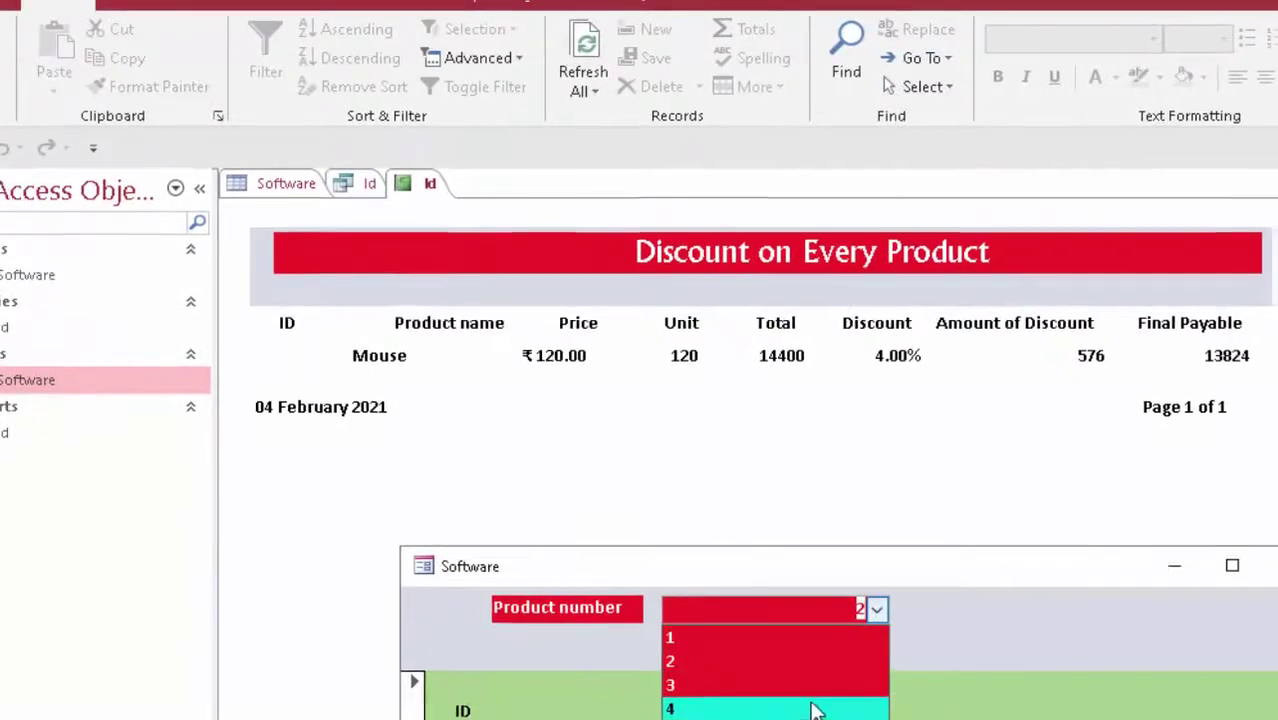
click(815, 710)
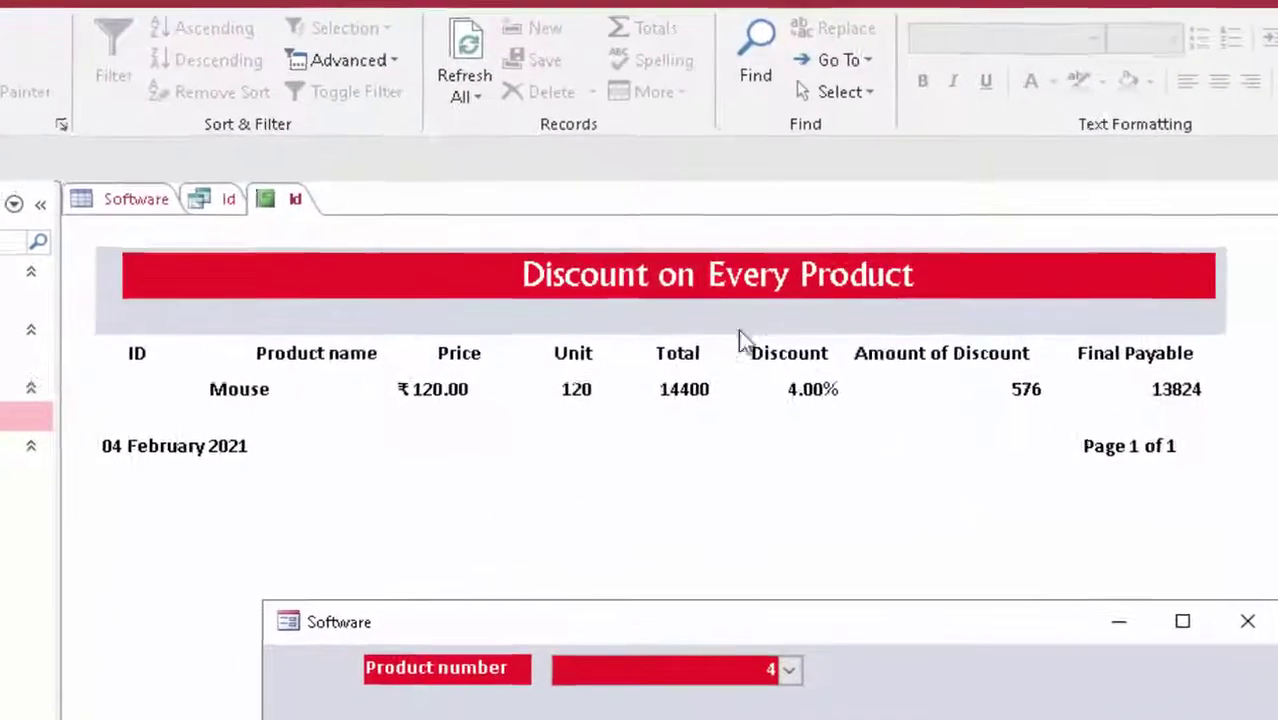
click(462, 45)
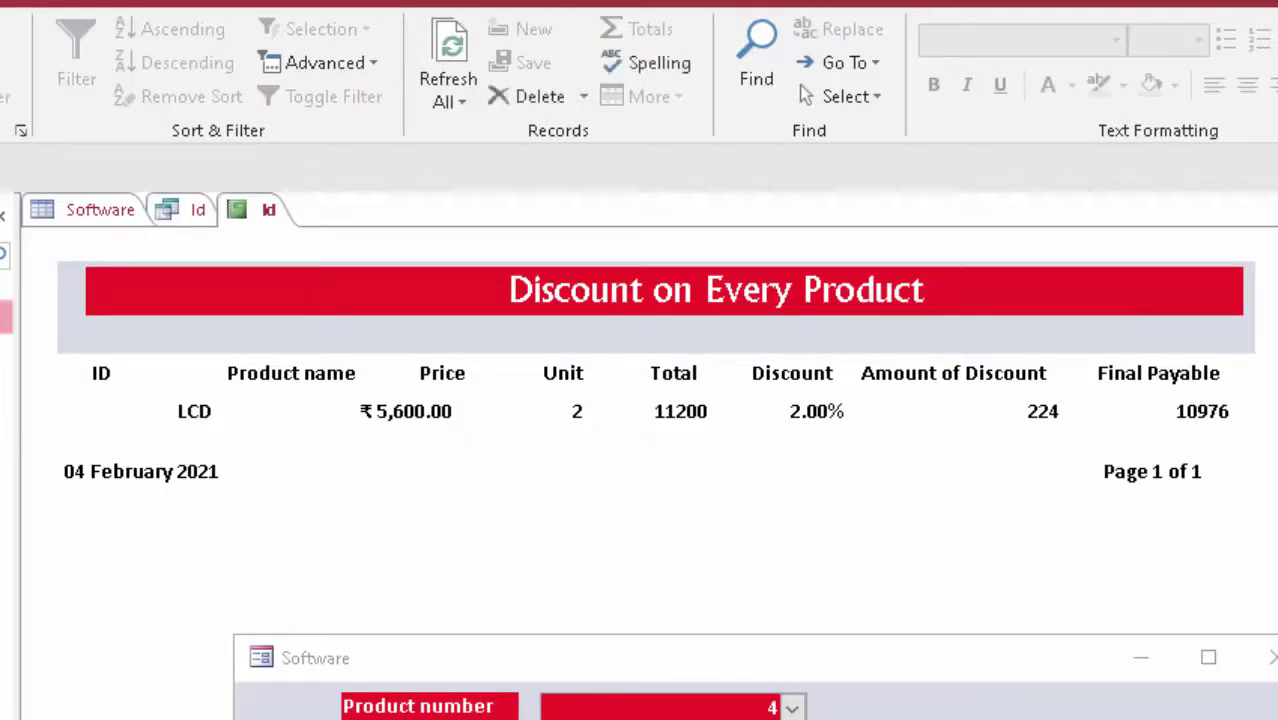
click(100, 209)
Add a new Software record: Charger, price 300, 40 units, 20% discount
click(224, 390)
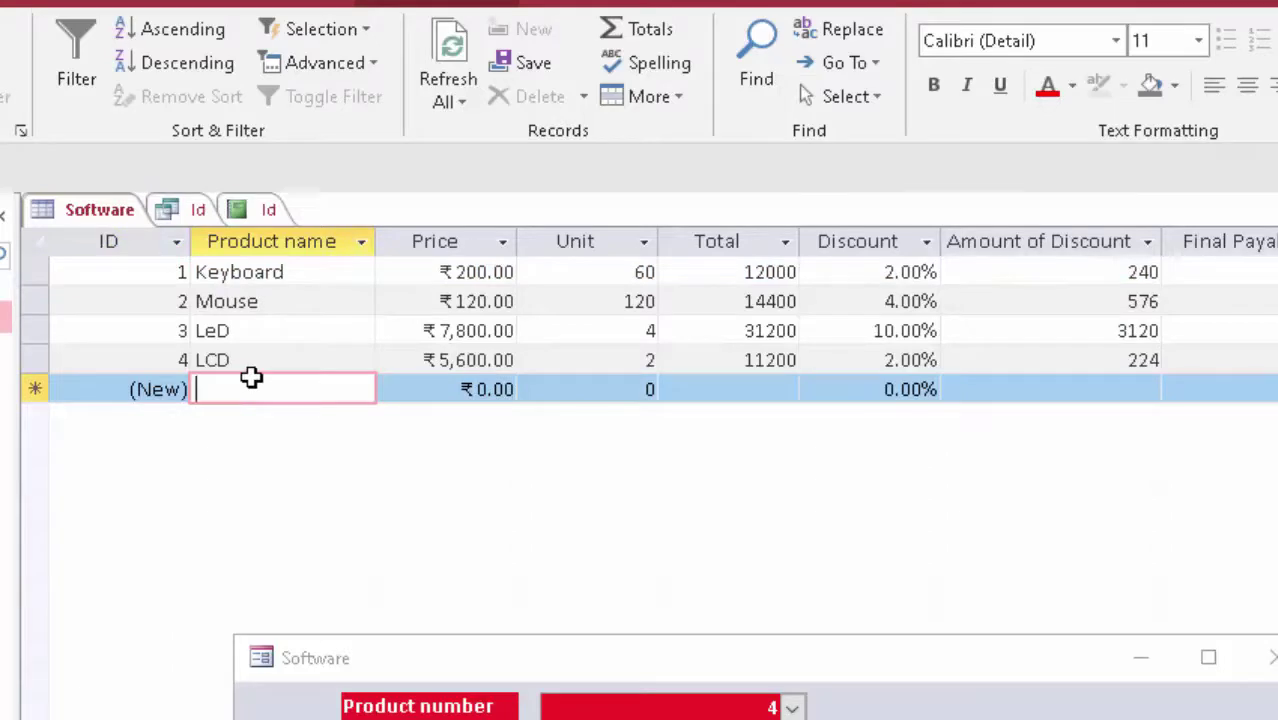
text(Charg)
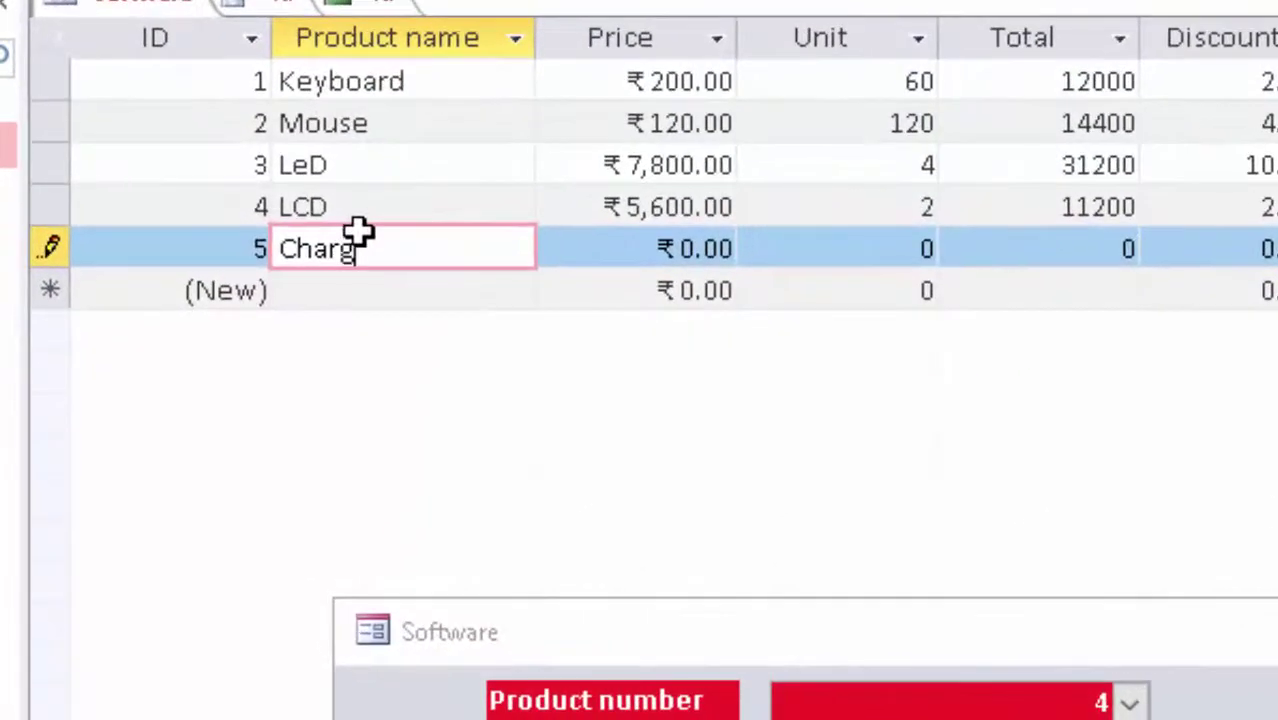
key(Tab)
text(300)
key(Tab)
text(40)
key(Tab)
key(Tab)
text(20%)
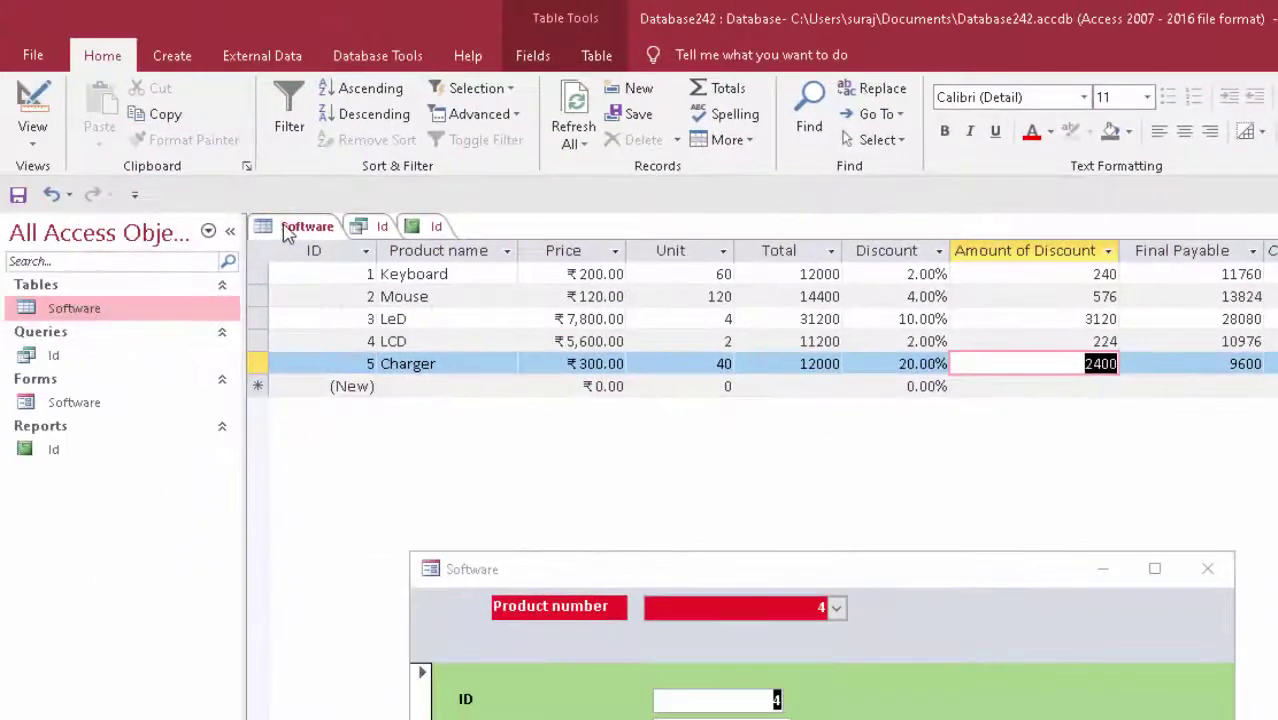
Close the Software table, then save and close the Id query
right_click(287, 231)
click(330, 263)
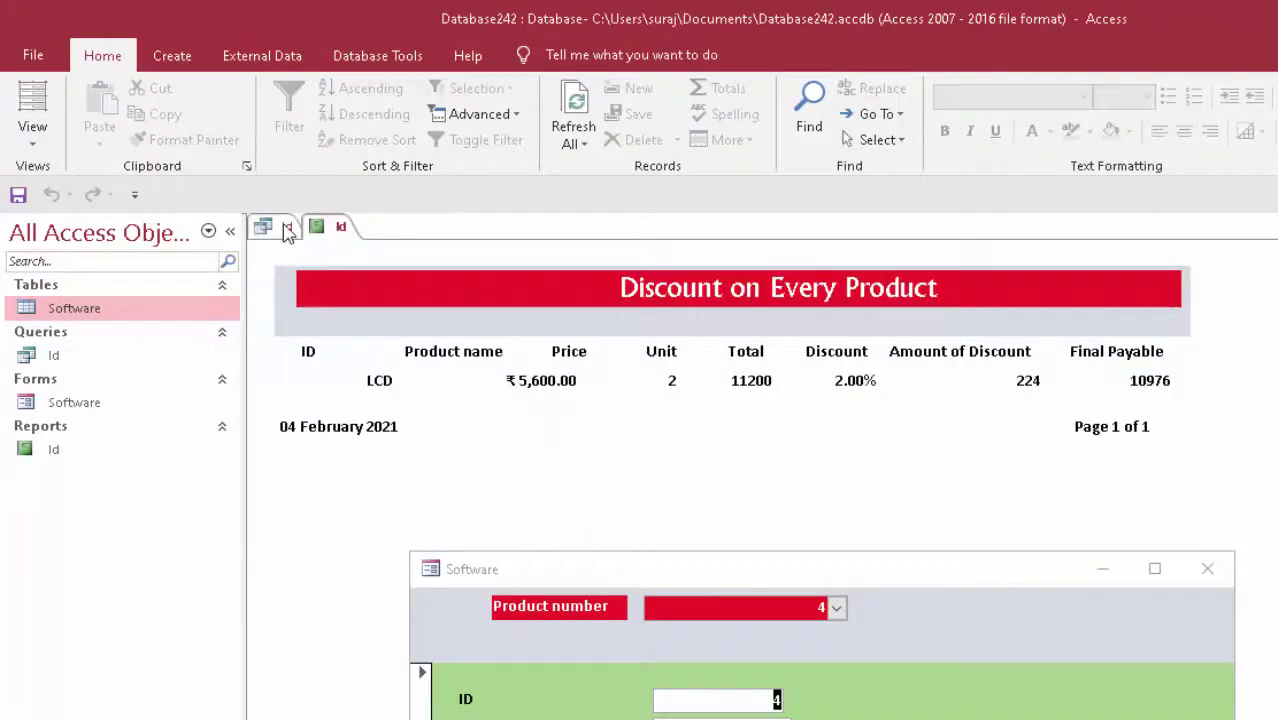
click(287, 231)
right_click(287, 231)
click(300, 240)
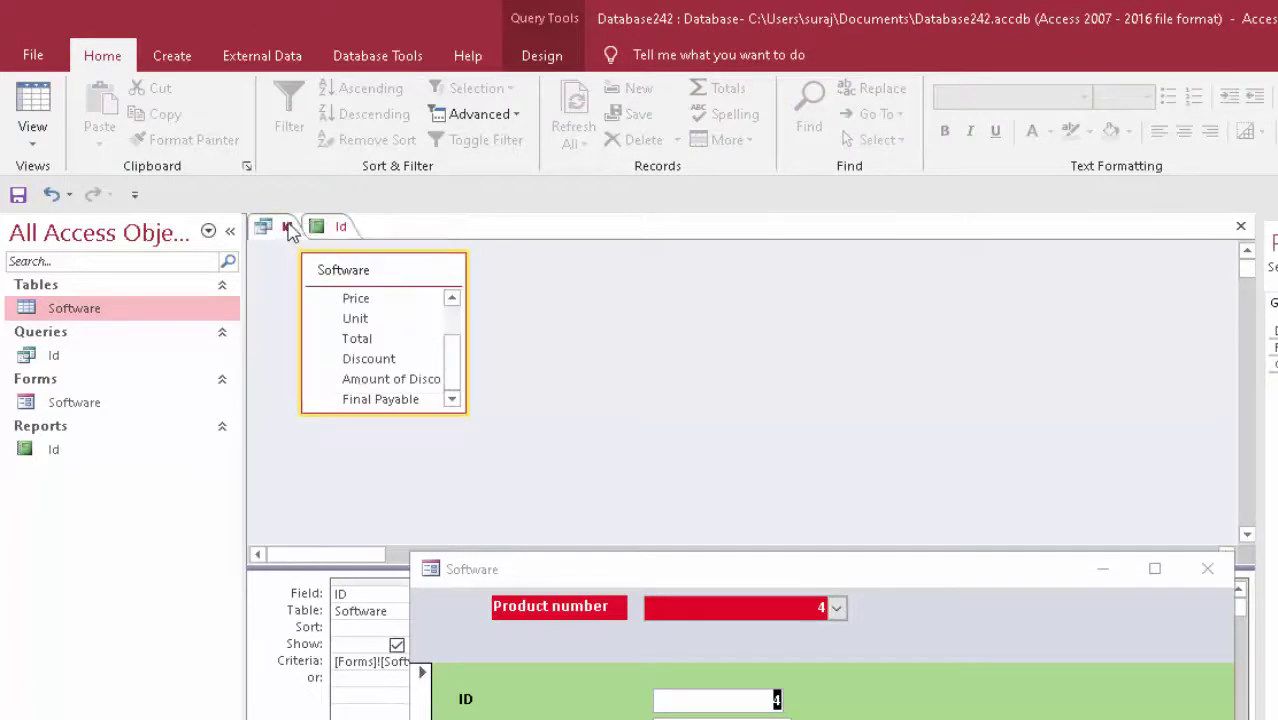
right_click(287, 231)
click(310, 266)
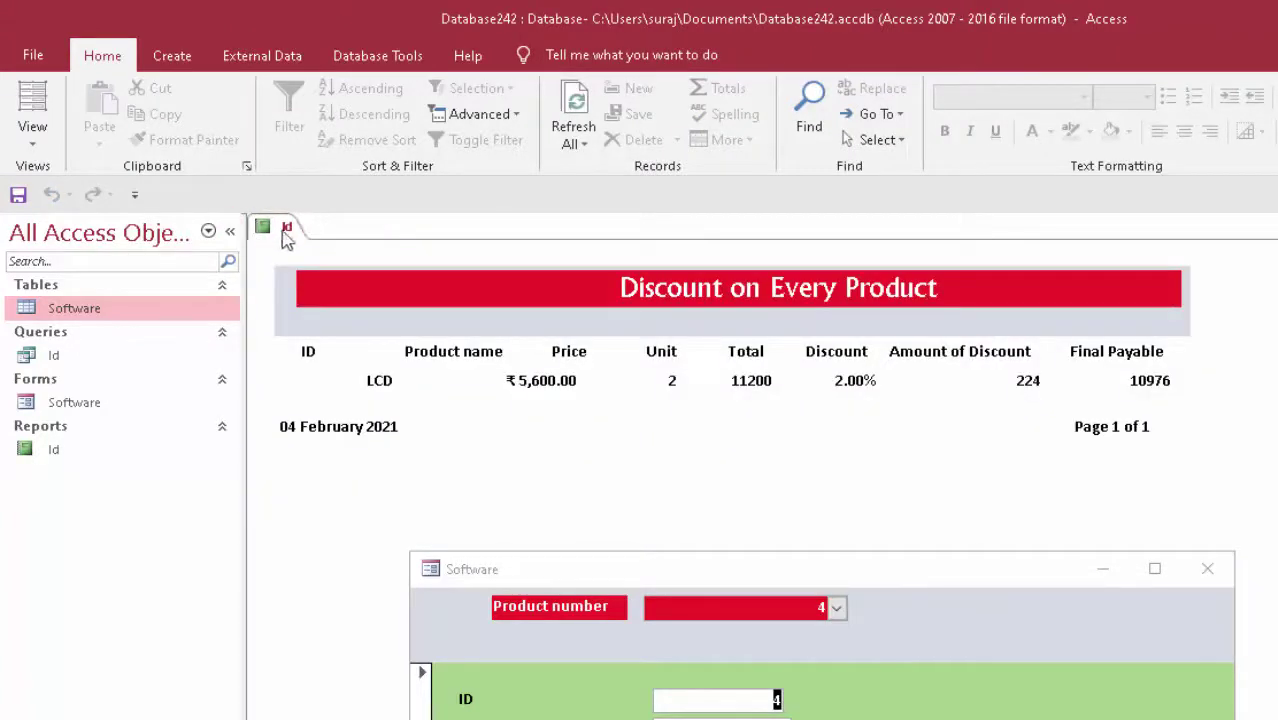
Close the Id report and the Software form, saving the form's changes
right_click(287, 231)
click(300, 238)
right_click(285, 230)
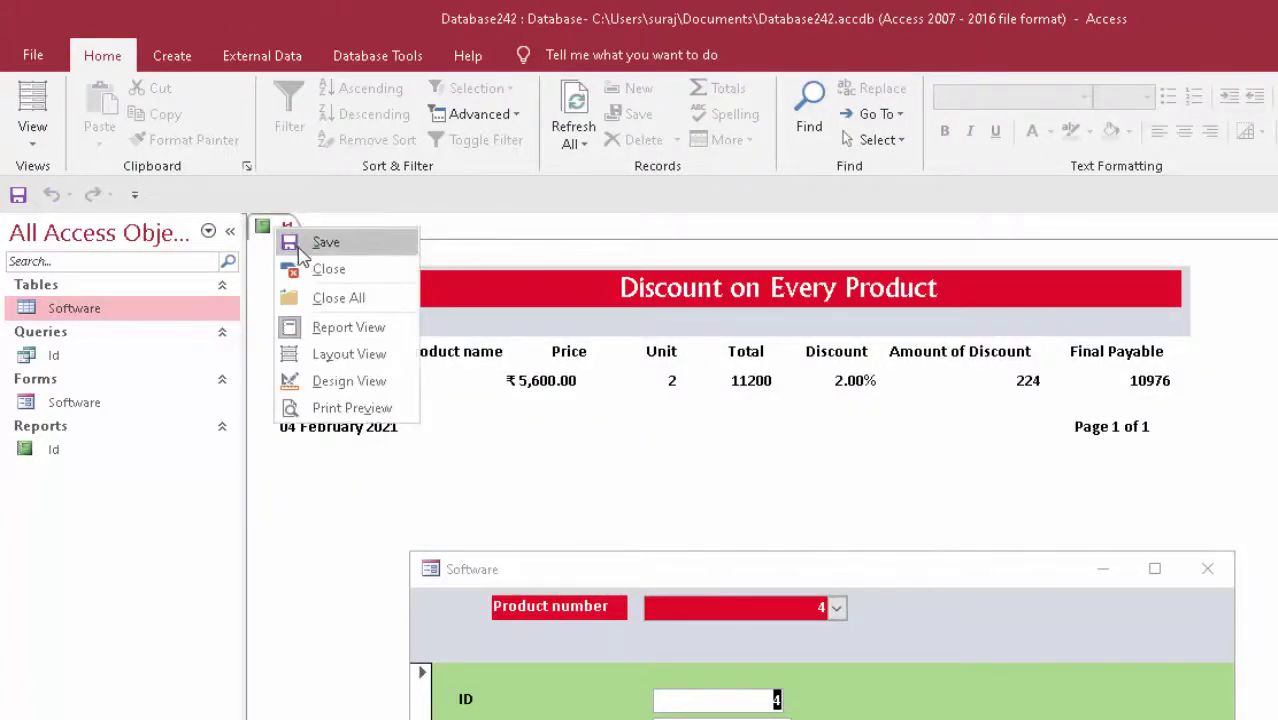
click(300, 238)
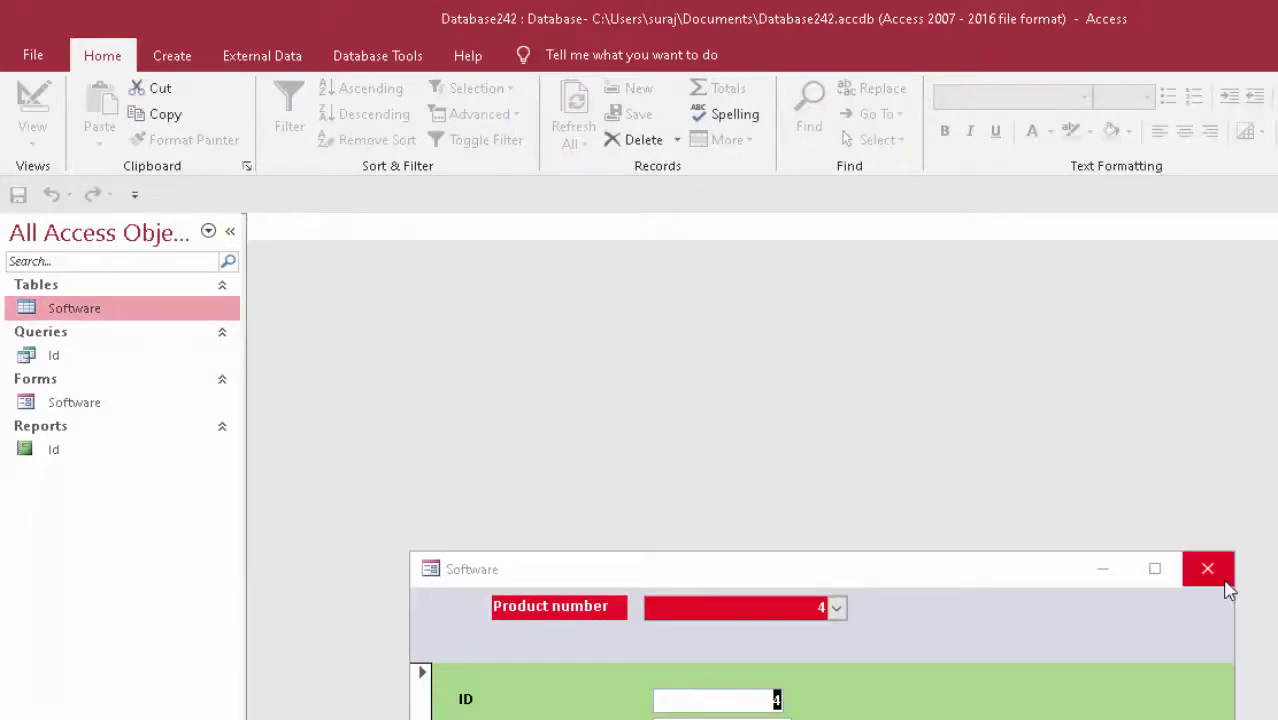
click(1207, 568)
click(722, 482)
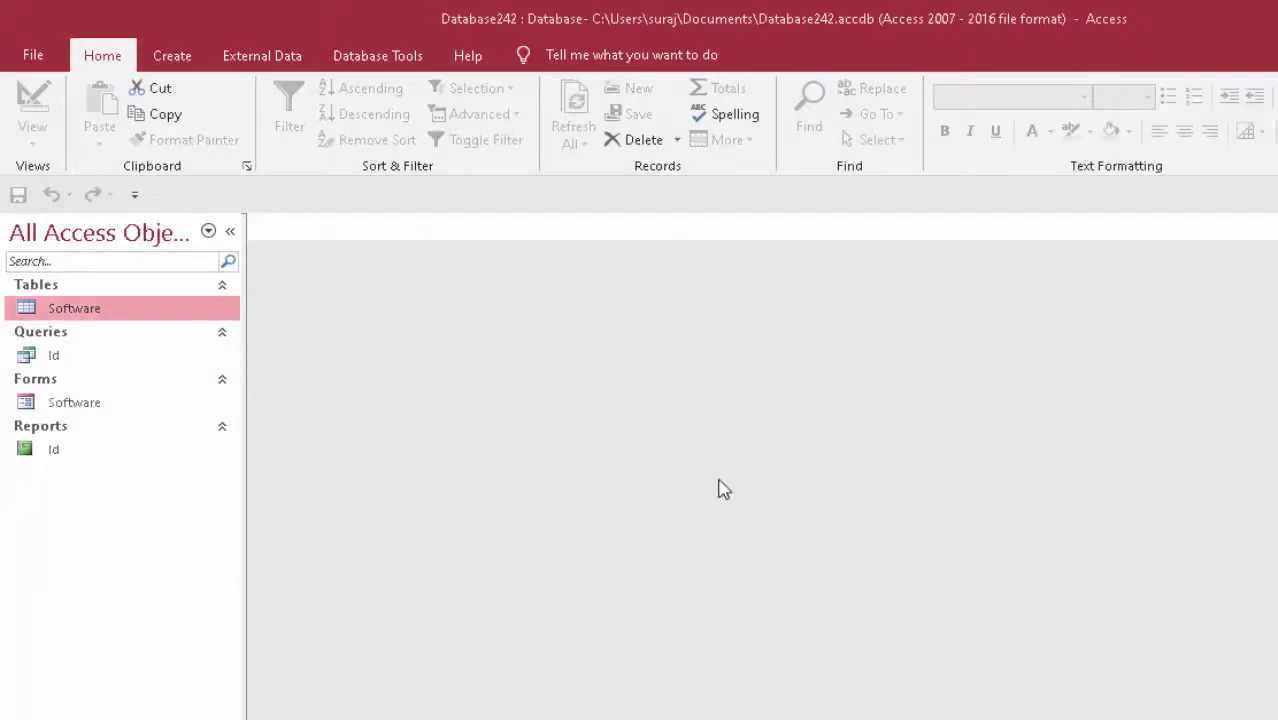
Open the Software form and choose product number 5, Charger
double_click(94, 404)
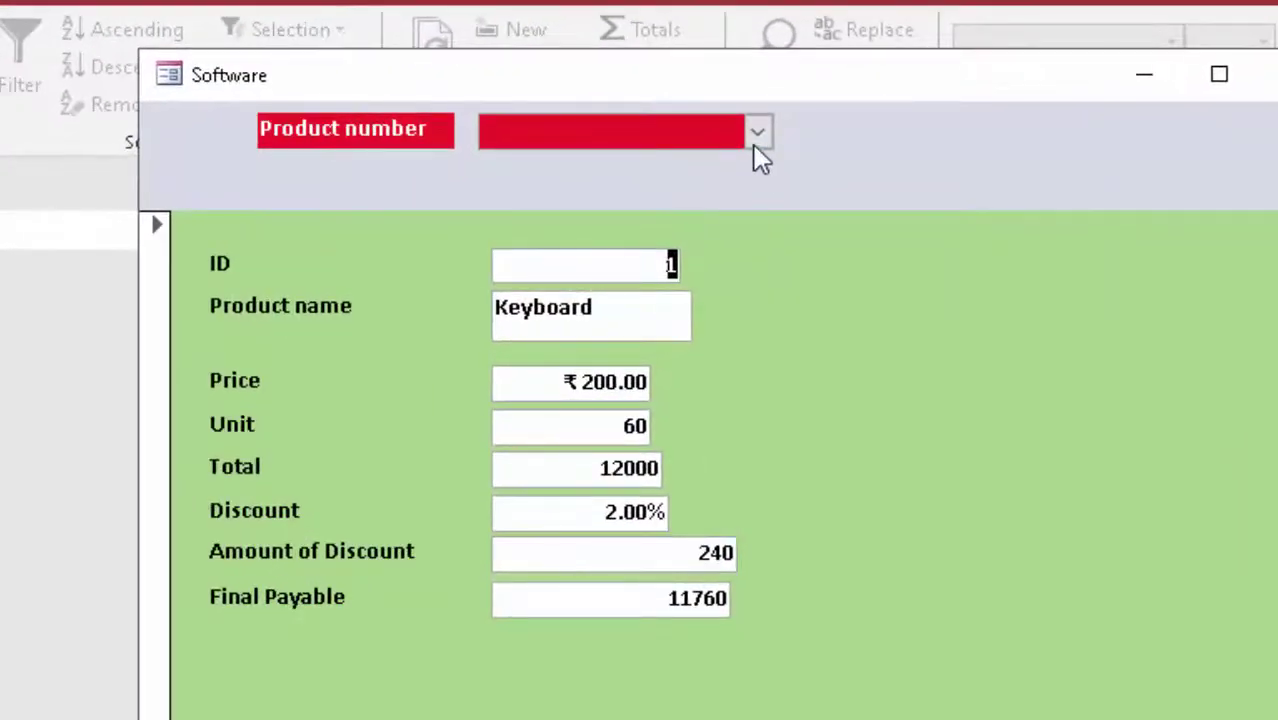
click(756, 138)
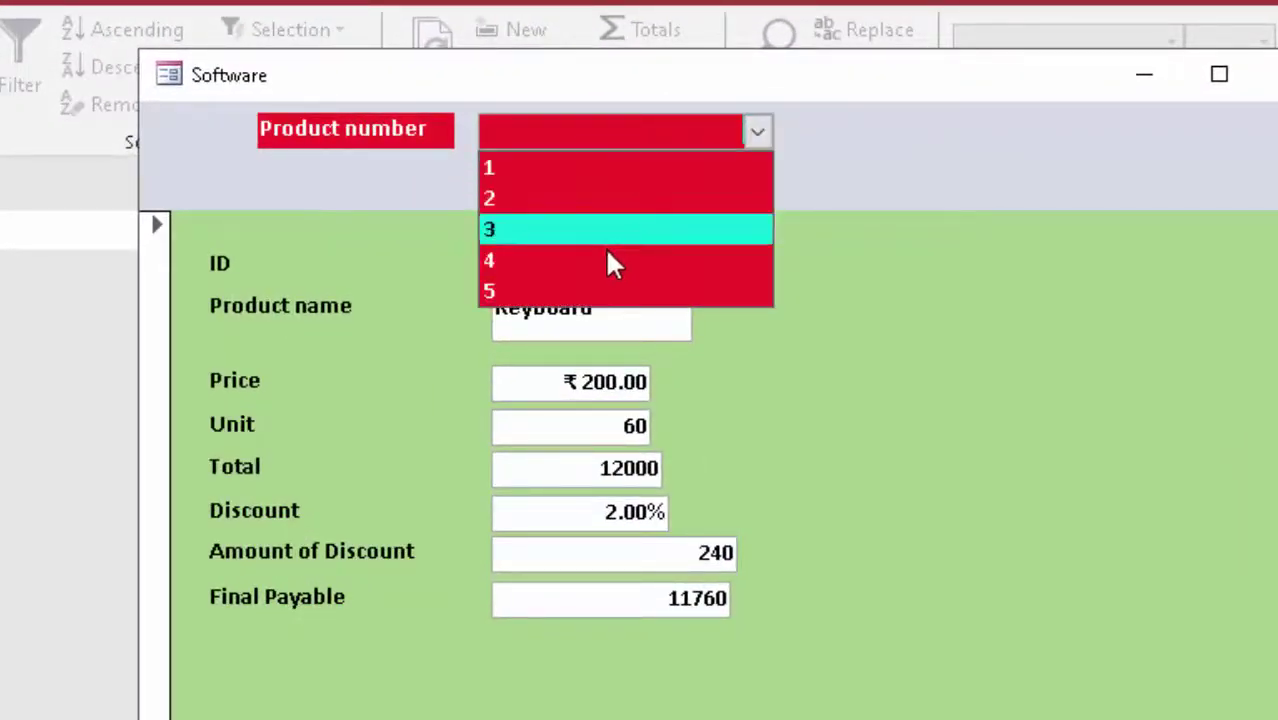
click(610, 291)
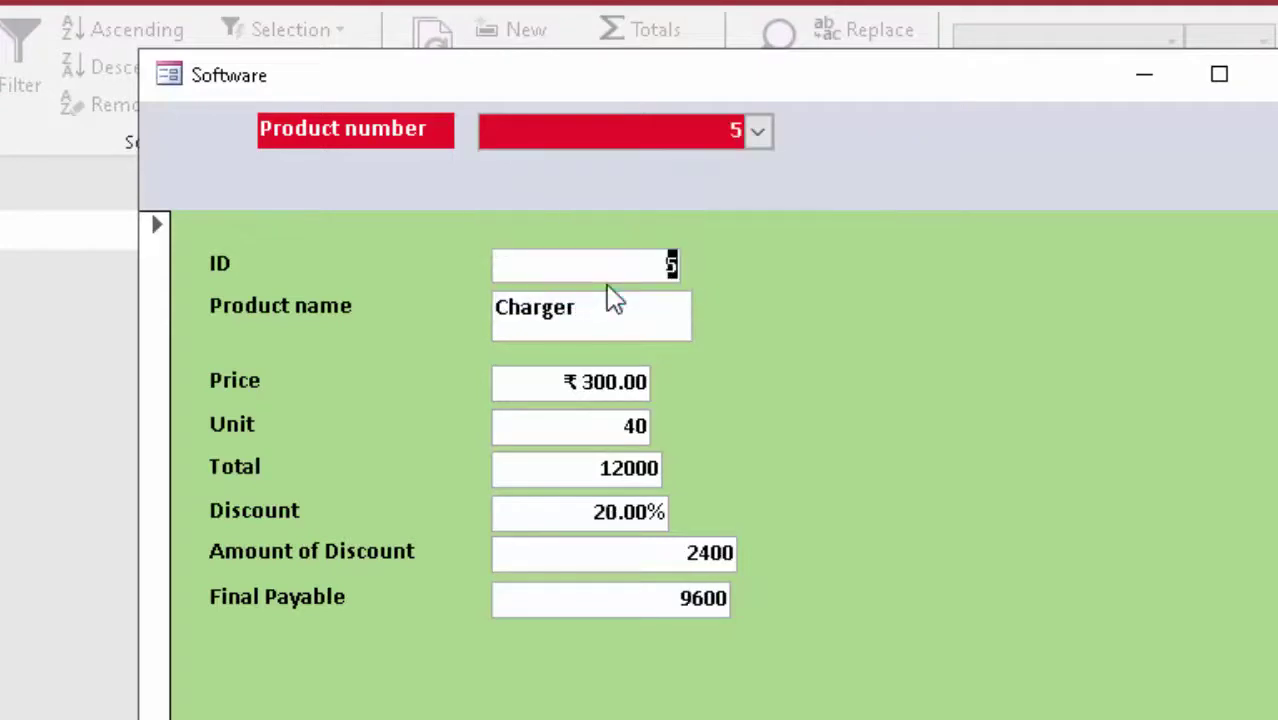
double_click(667, 320)
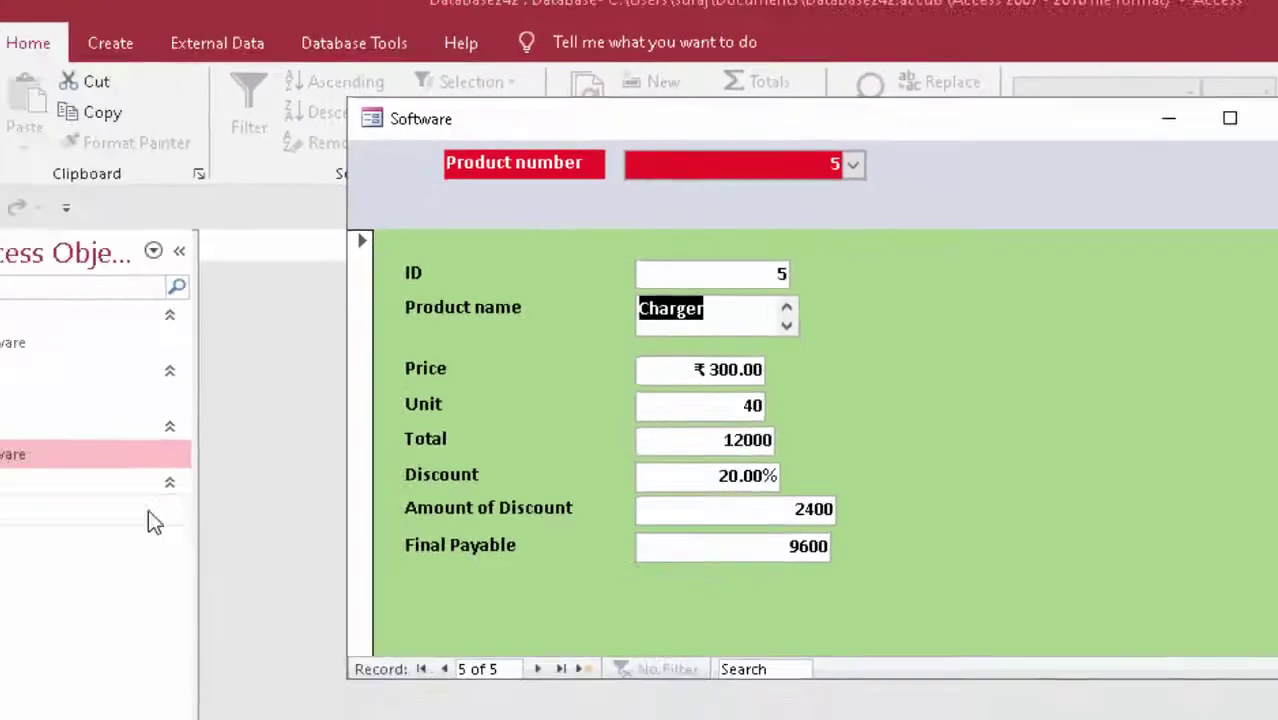
Open the Id report showing the Charger record, then close the Software form
click(173, 497)
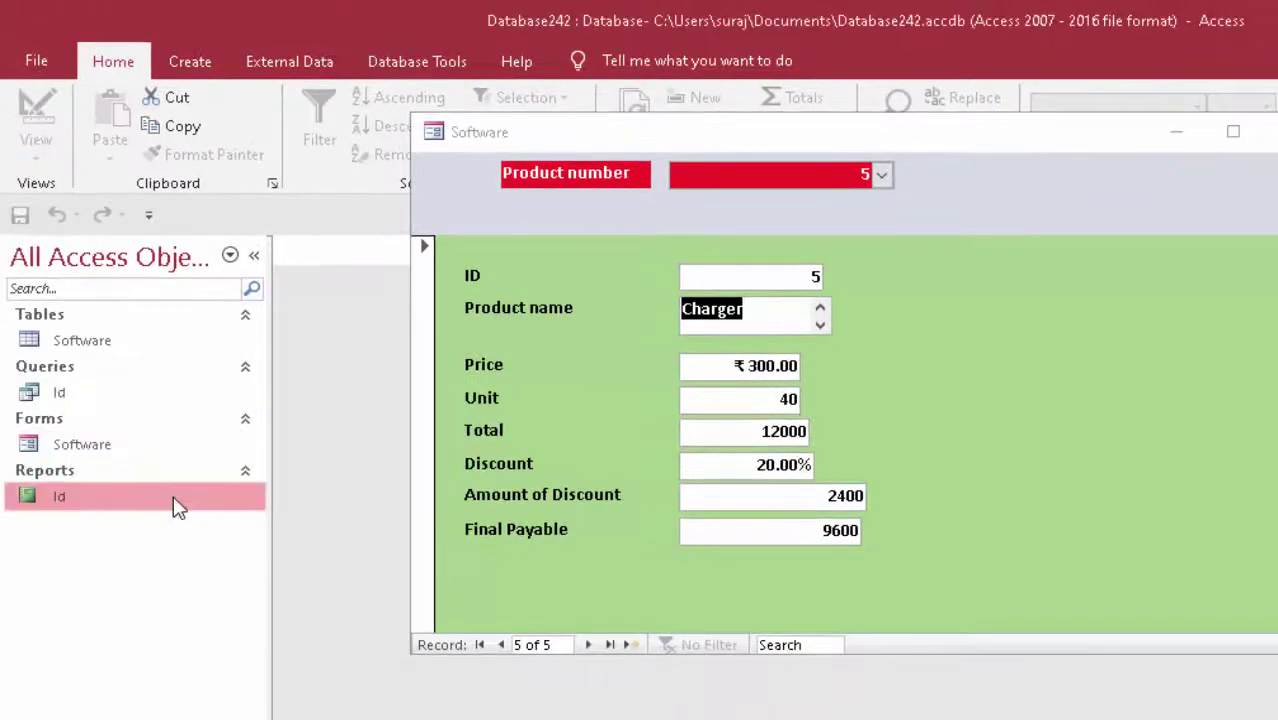
double_click(173, 495)
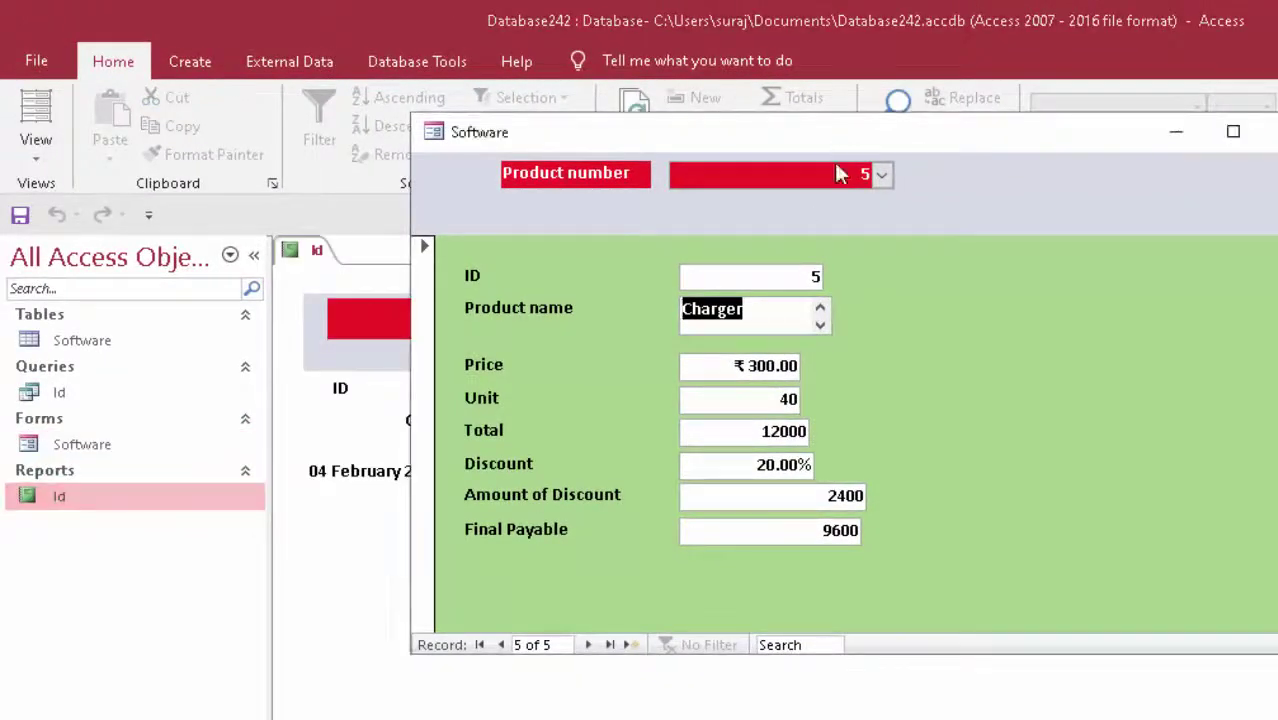
drag(839, 140, 845, 500)
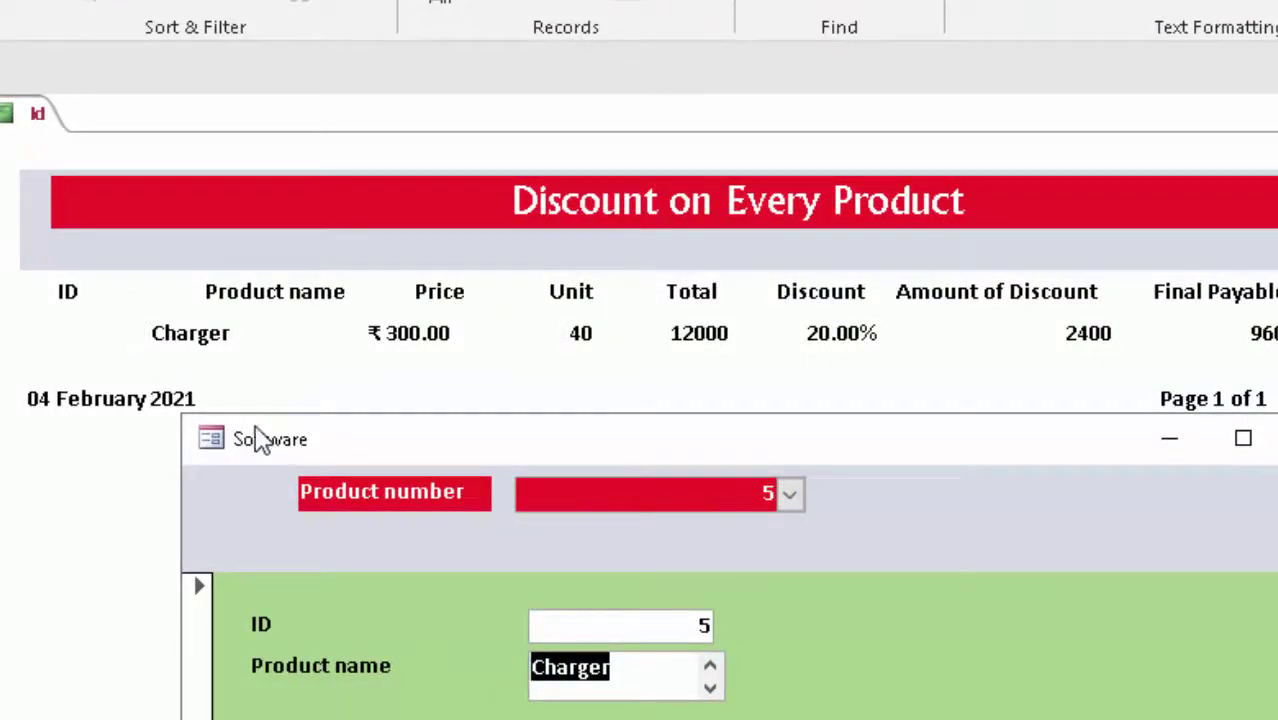
drag(553, 442, 757, 240)
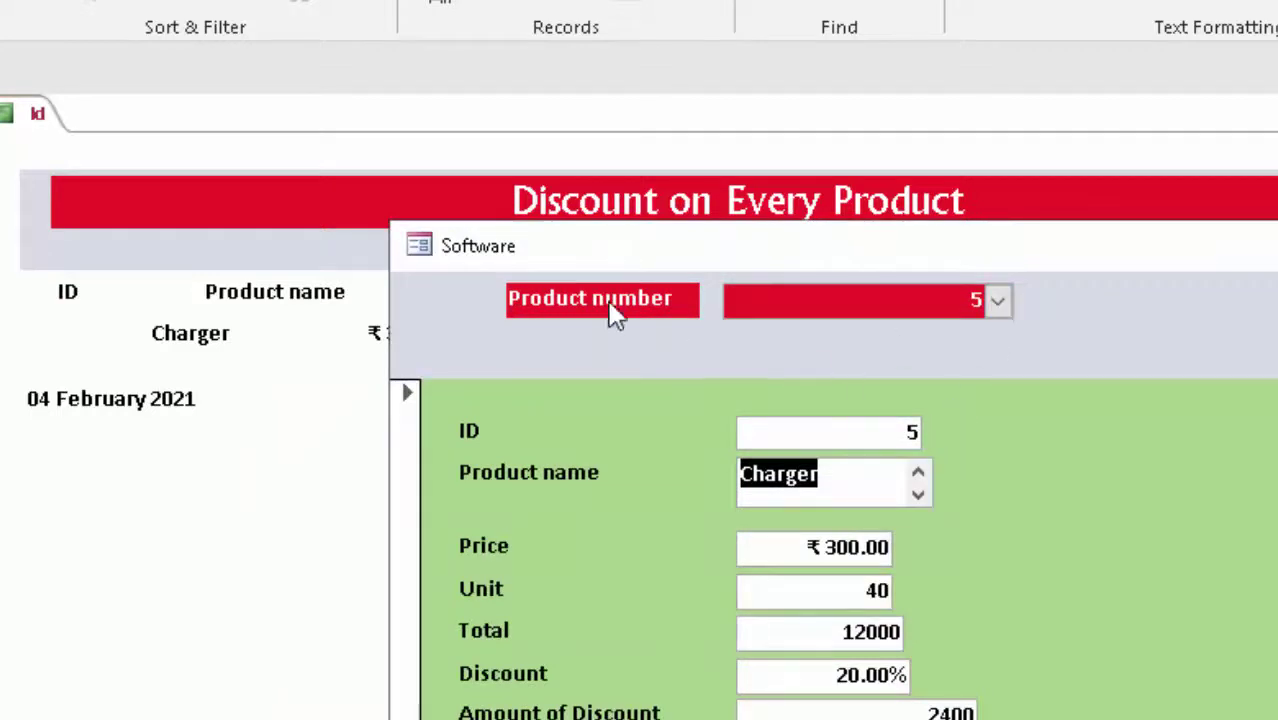
click(120, 336)
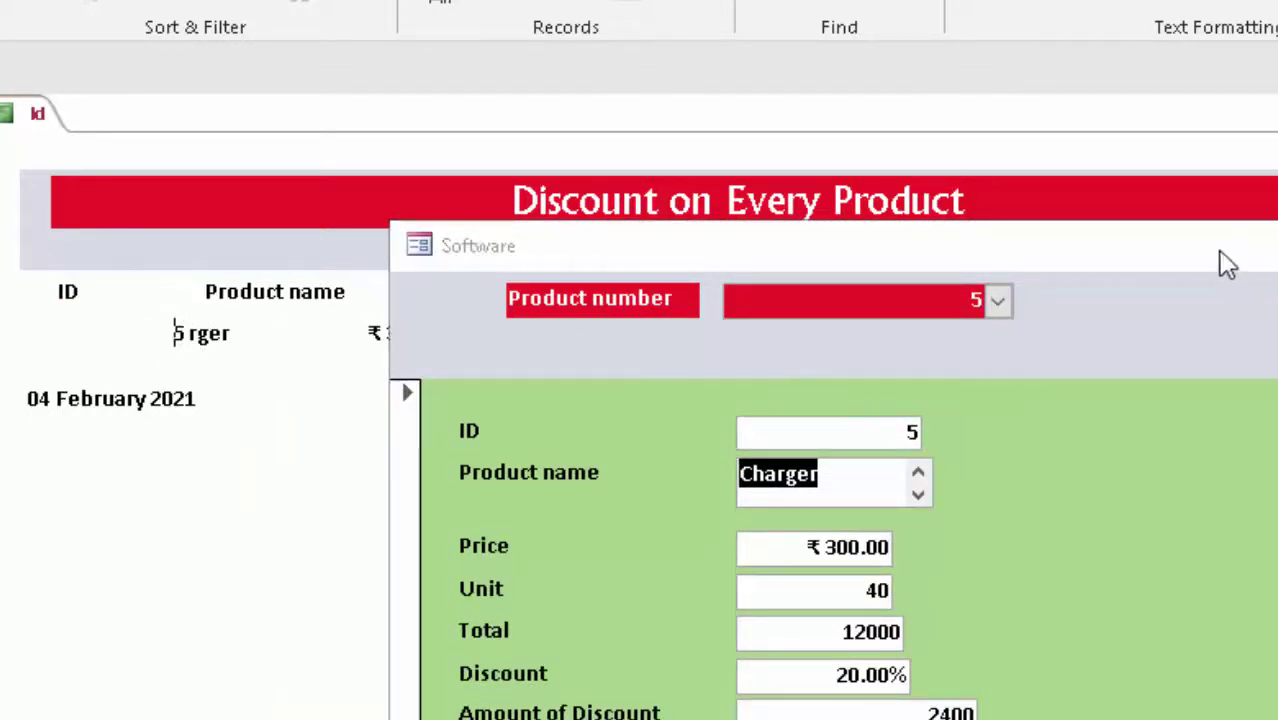
click(1262, 245)
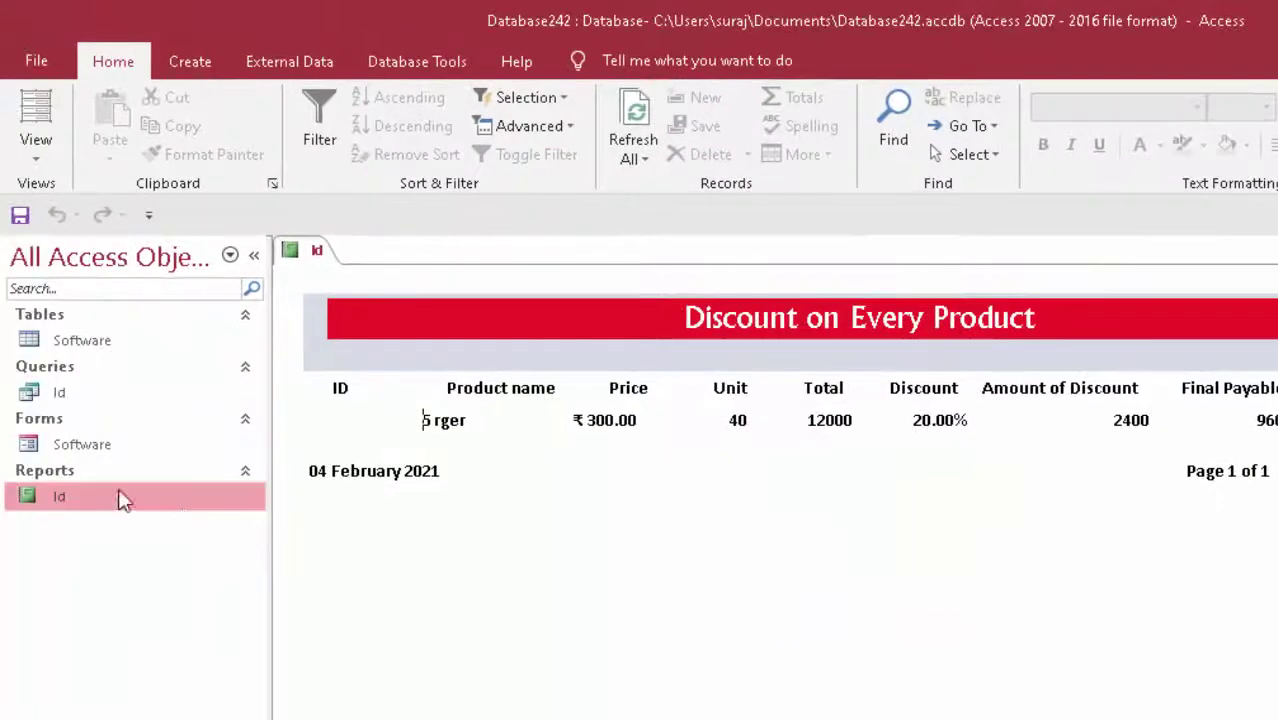
In Design View, widen the ID heading and field leftward, trim the field's right edge, and preview
right_click(184, 503)
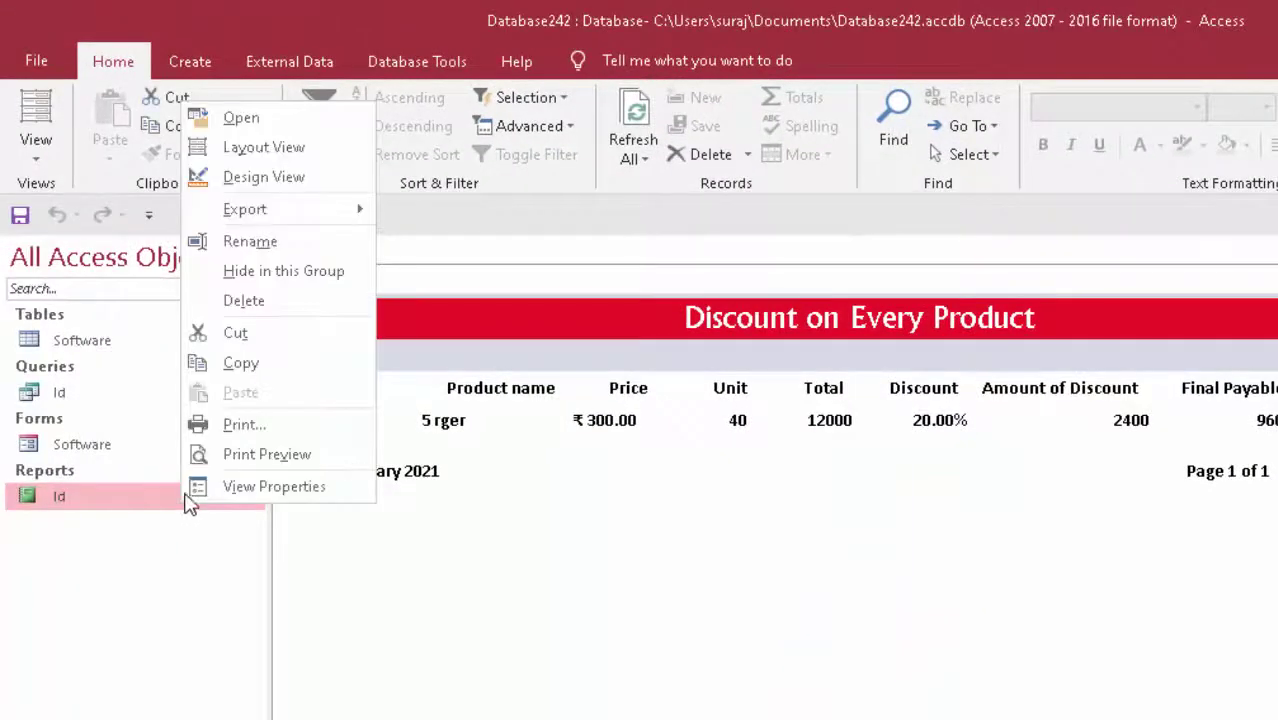
click(277, 188)
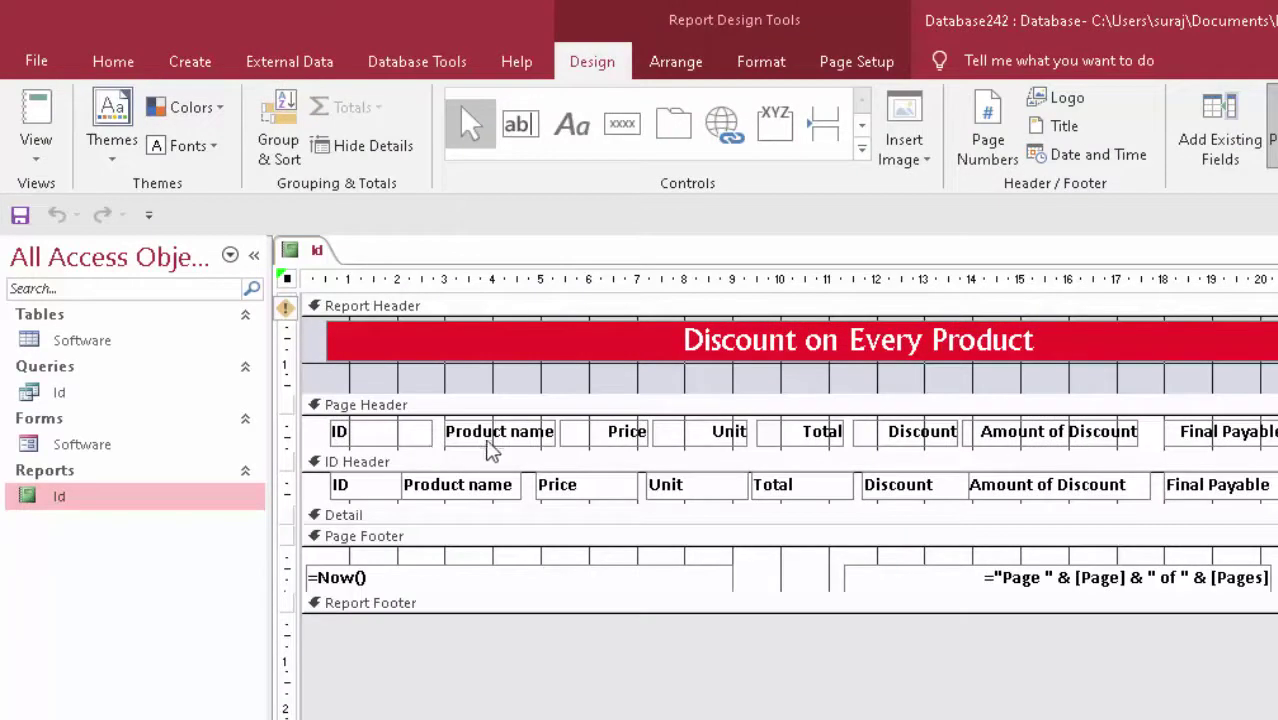
click(414, 440)
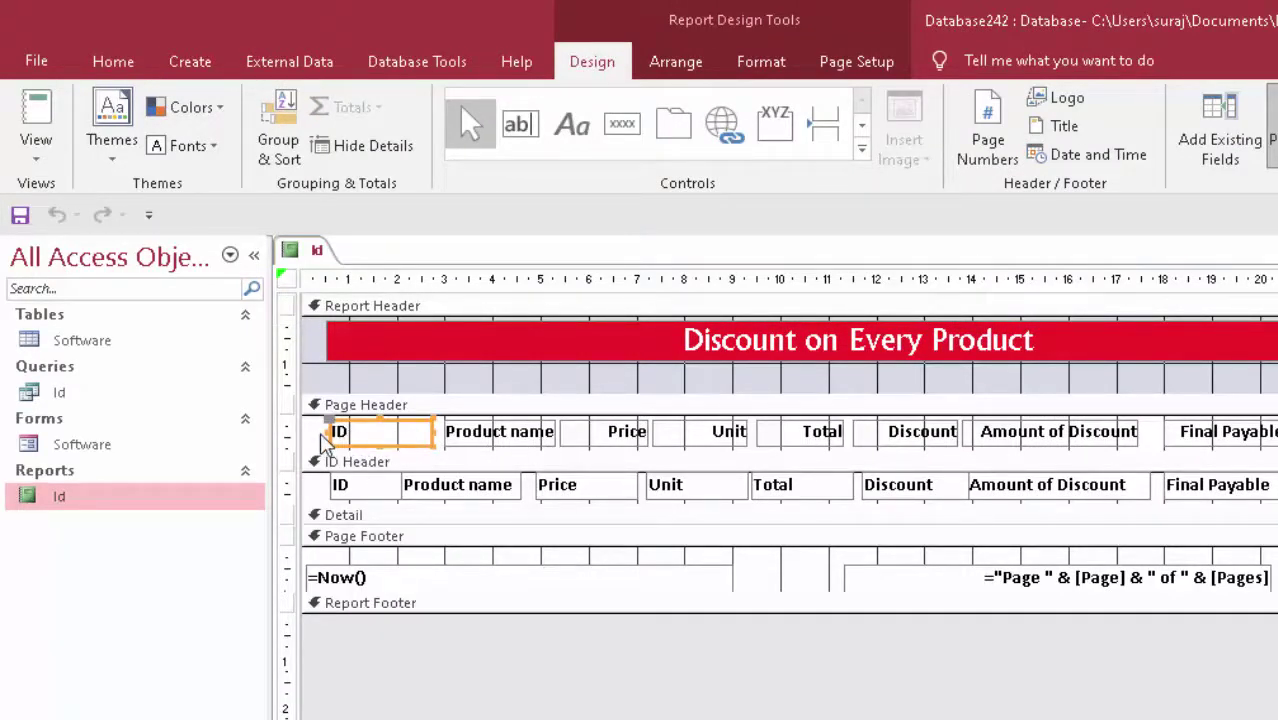
drag(328, 432, 305, 434)
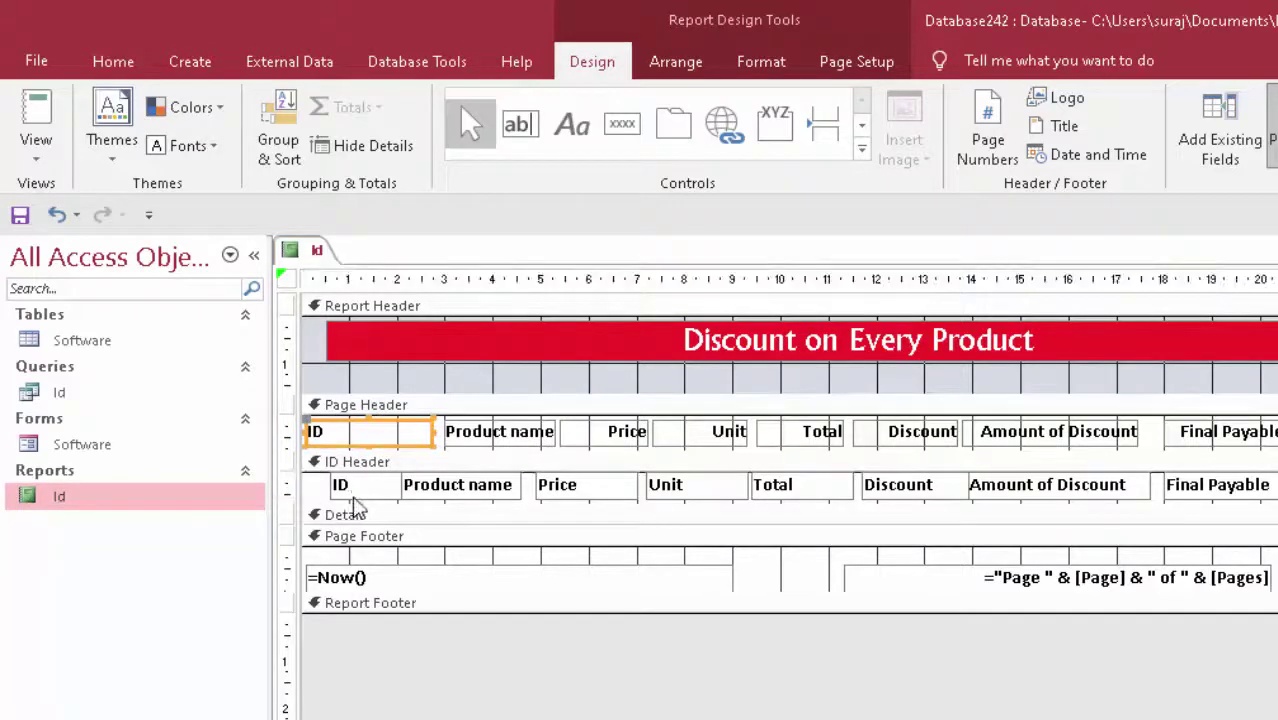
click(350, 490)
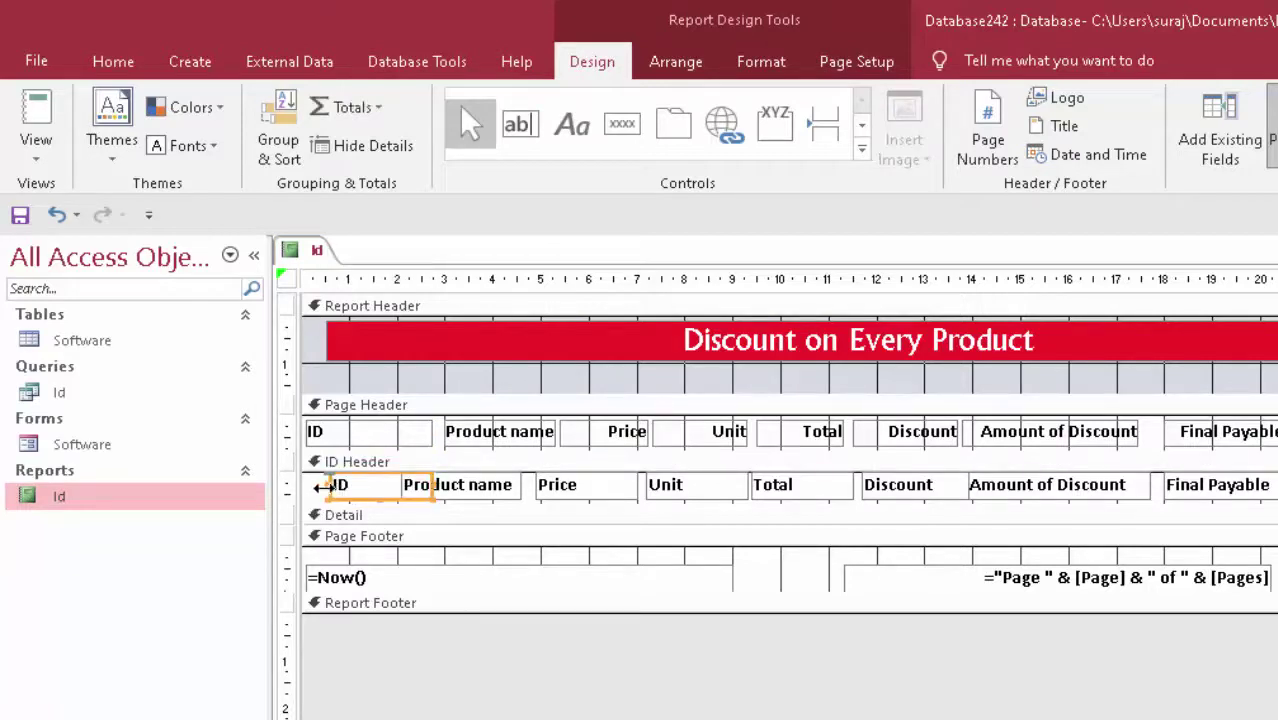
drag(326, 487, 303, 487)
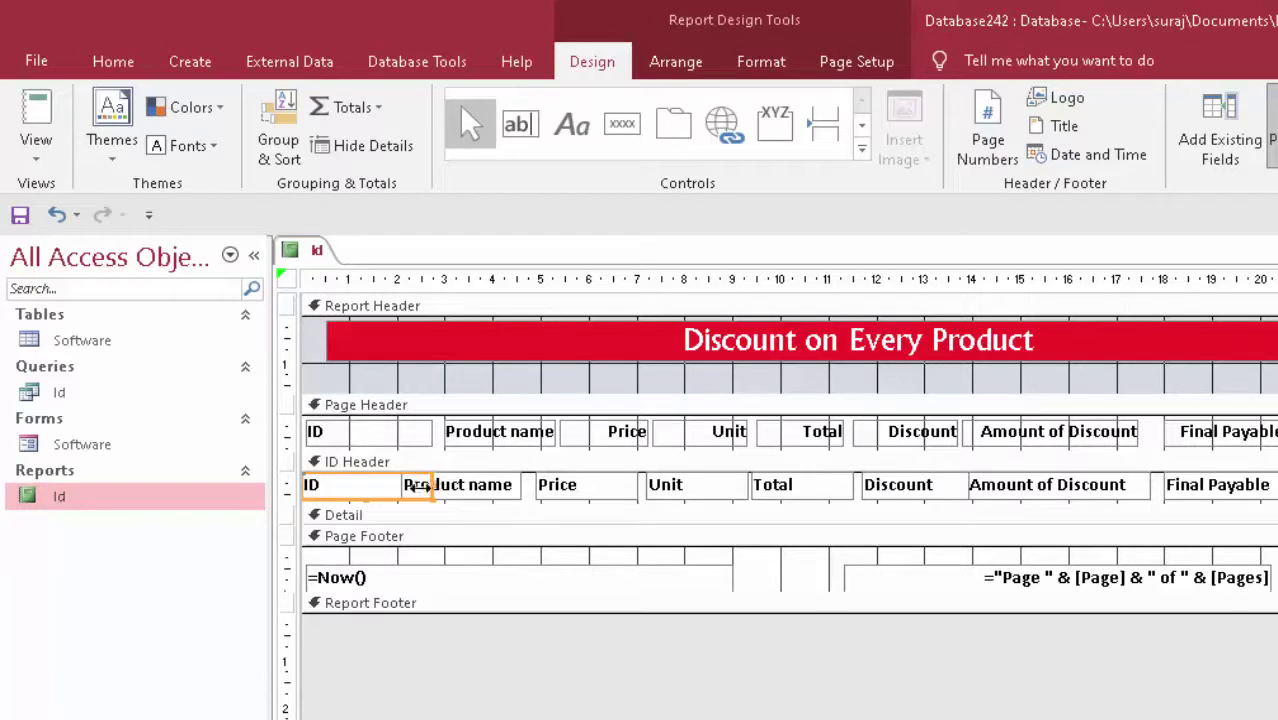
drag(432, 490, 398, 490)
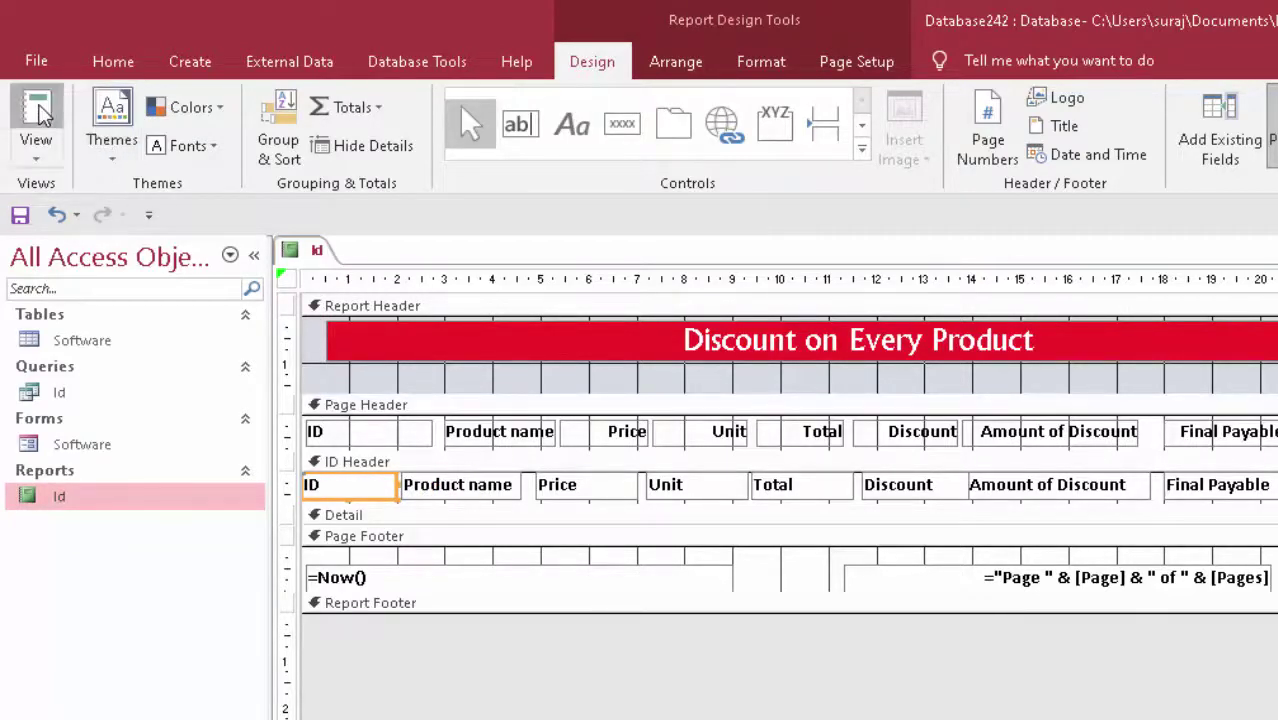
click(36, 118)
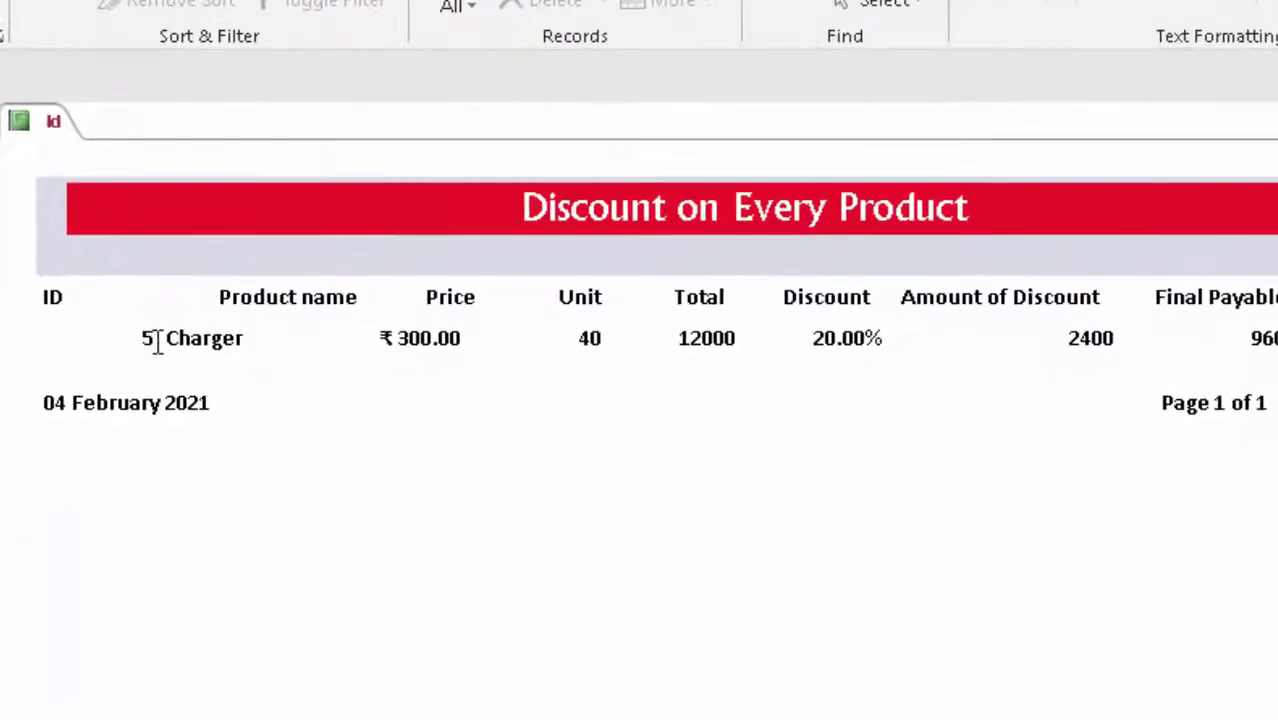